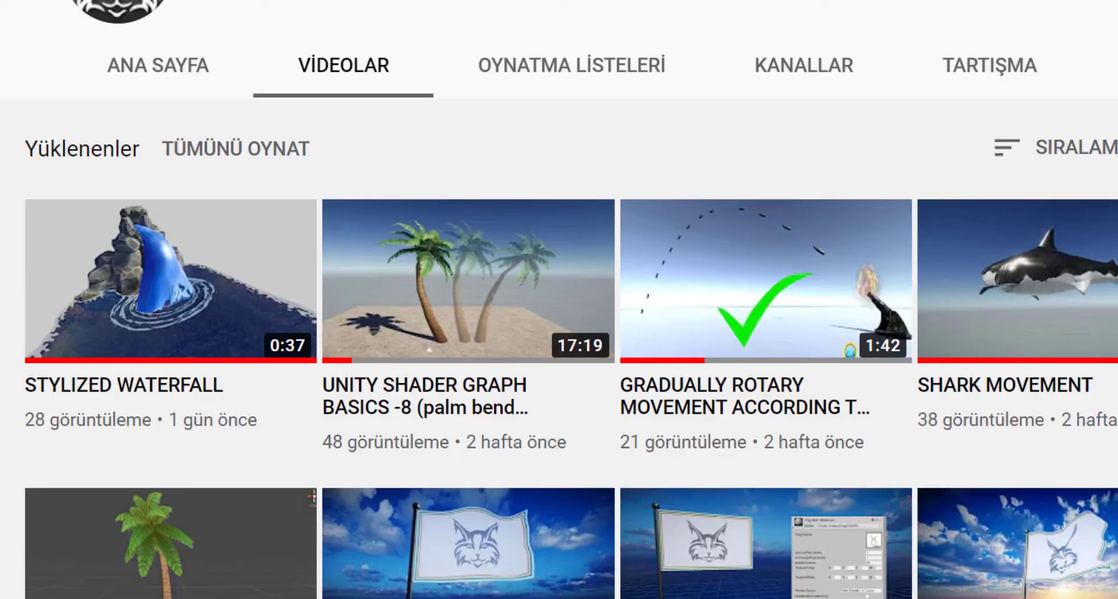
Step: Browse the channel's VIDEOLAR uploads and point at the palm bend shader graph video
mouse_move(430, 247)
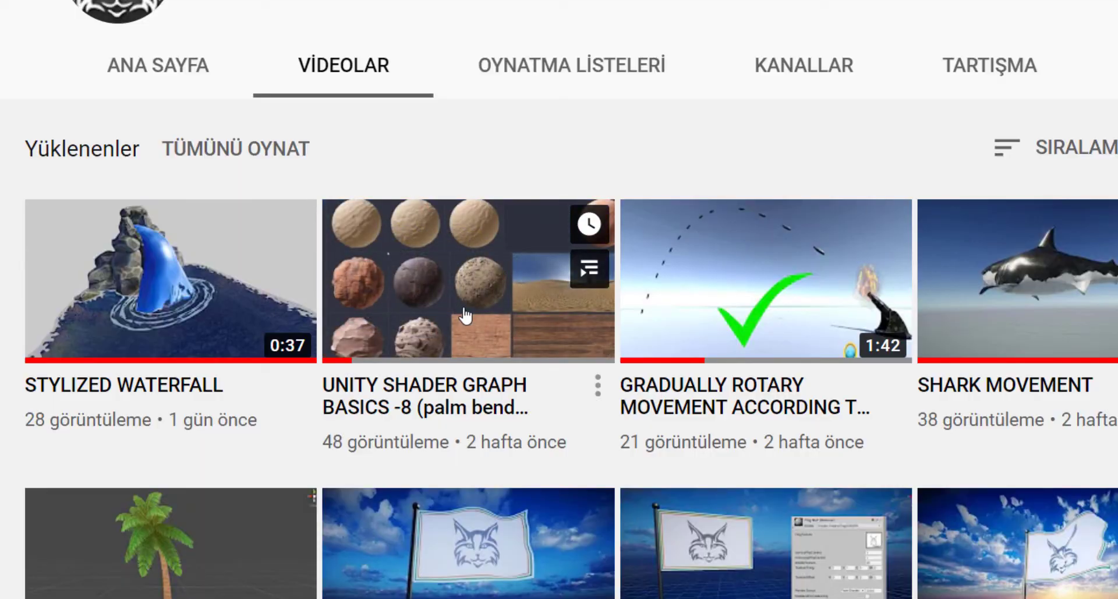
scroll(465, 319, down, 2)
scroll(482, 325, up, 1)
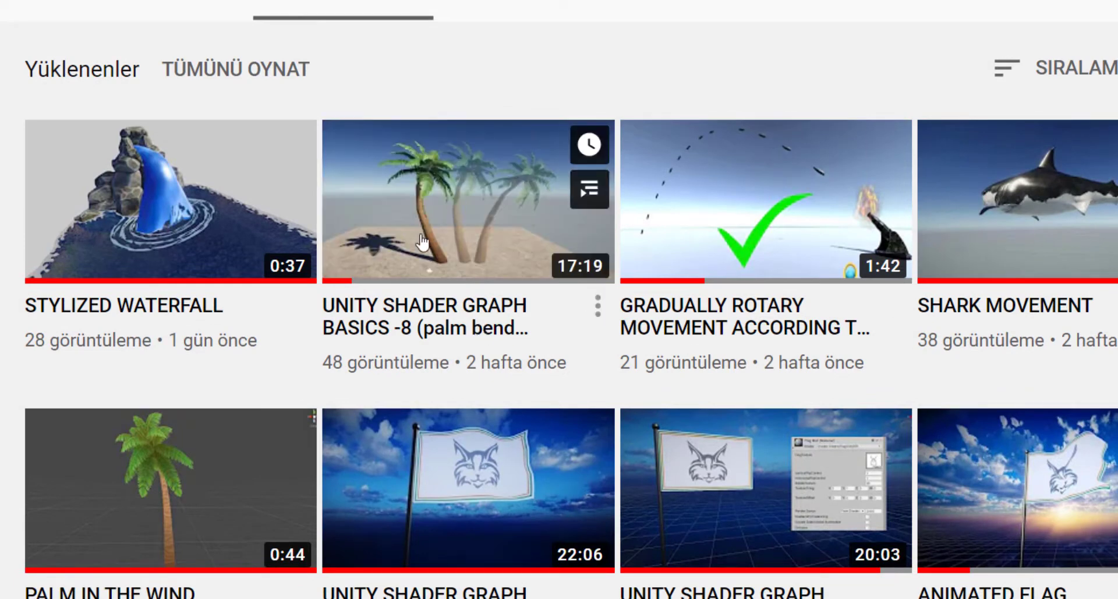
mouse_move(470, 150)
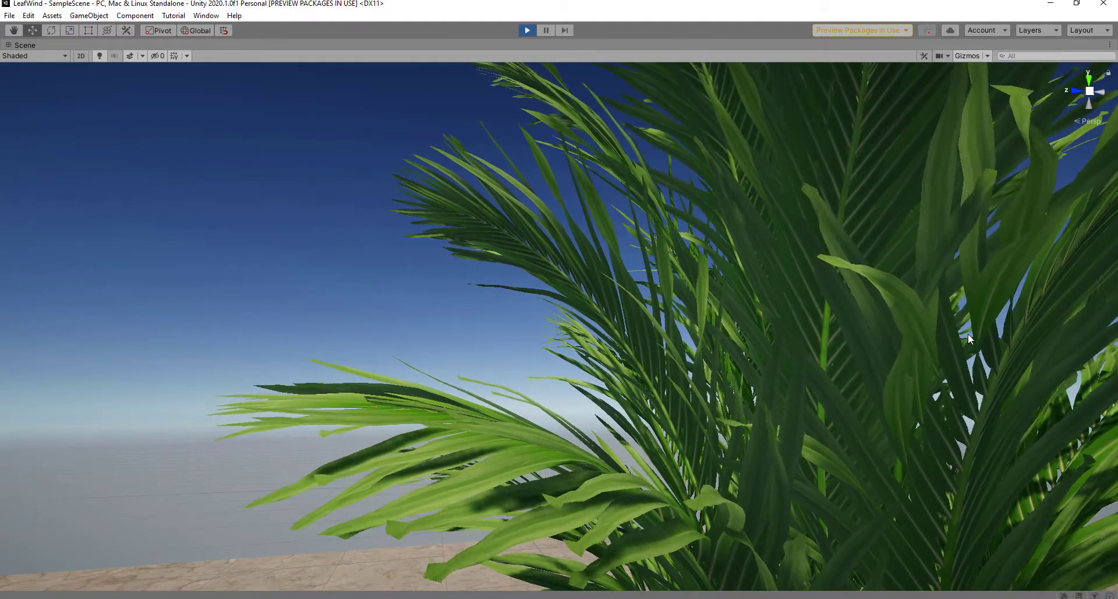
Step: Orbit and pan around the playing palm to inspect its swaying fronds, stems and shadow
alt+drag(875, 377, 887, 405)
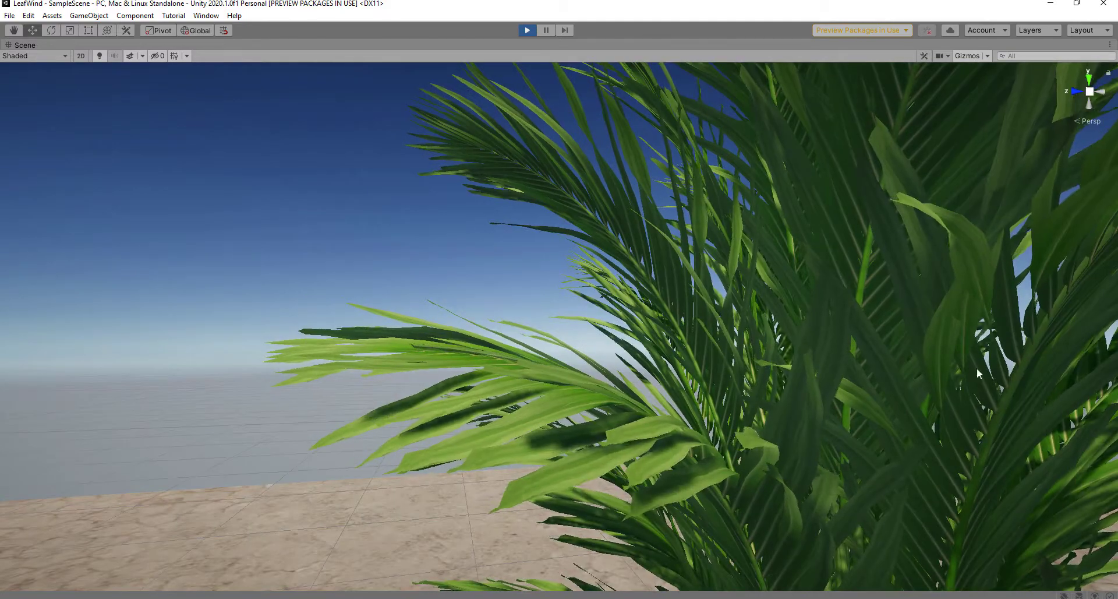
scroll(977, 368, down, 4)
middle_drag(977, 369, 836, 215)
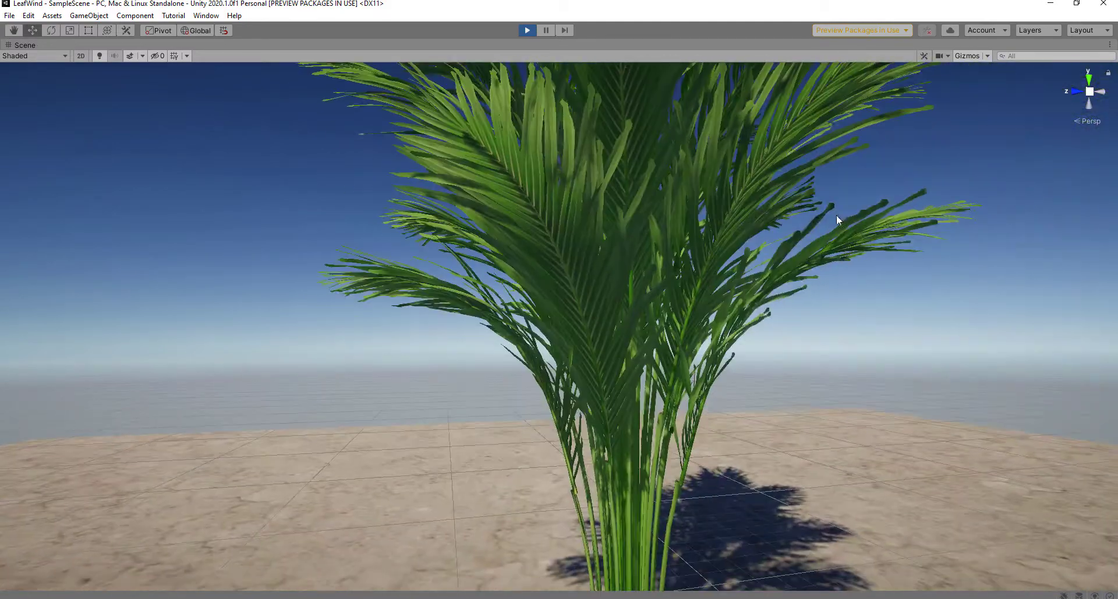
right_drag(837, 215, 612, 295)
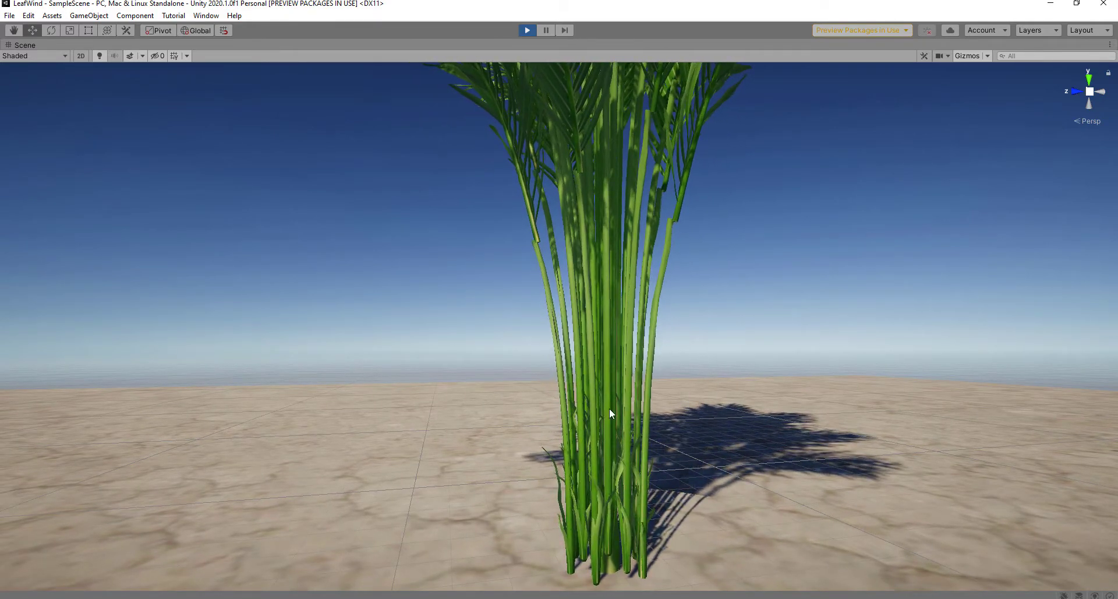
mouse_move(779, 383)
middle_down()
mouse_move(792, 380)
mouse_move(702, 366)
mouse_move(778, 375)
middle_up()
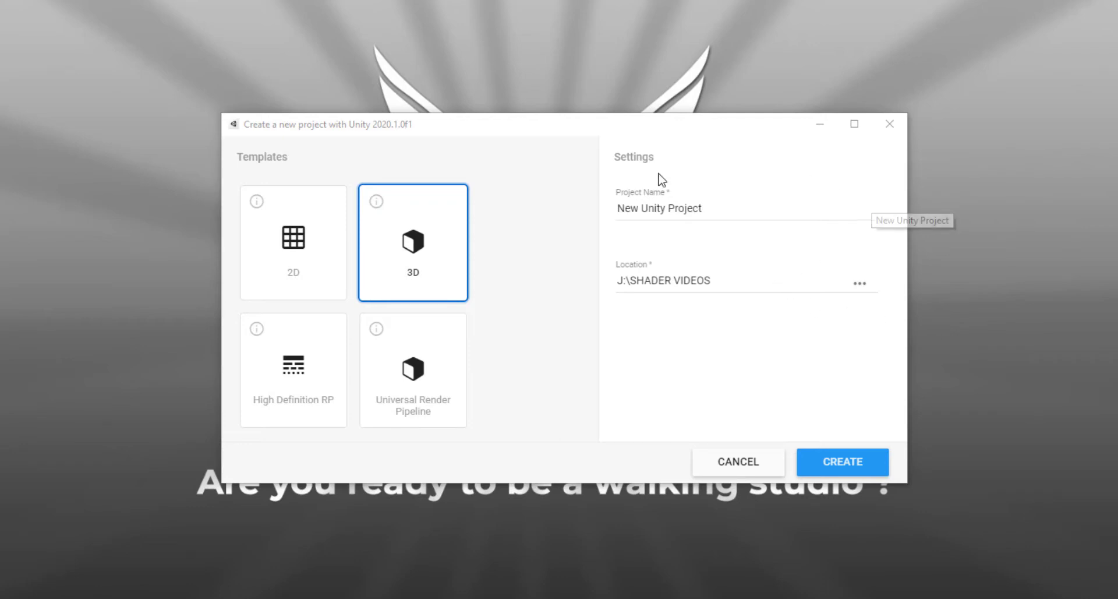
Step: Choose the Universal Render Pipeline template, name the project LeafWind and create it
click(452, 368)
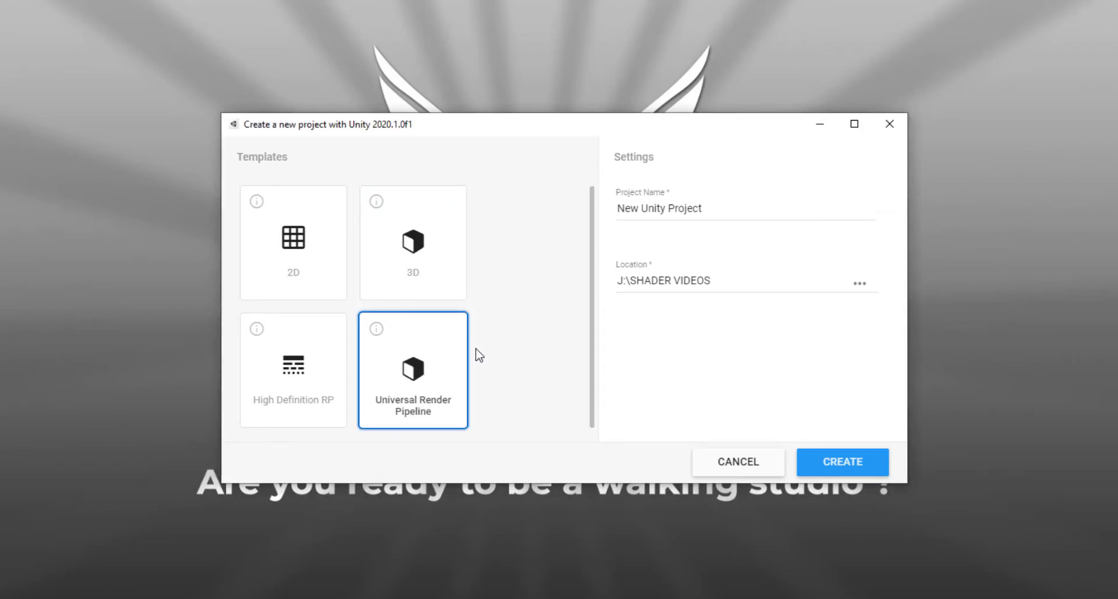
click(732, 208)
drag(732, 208, 576, 209)
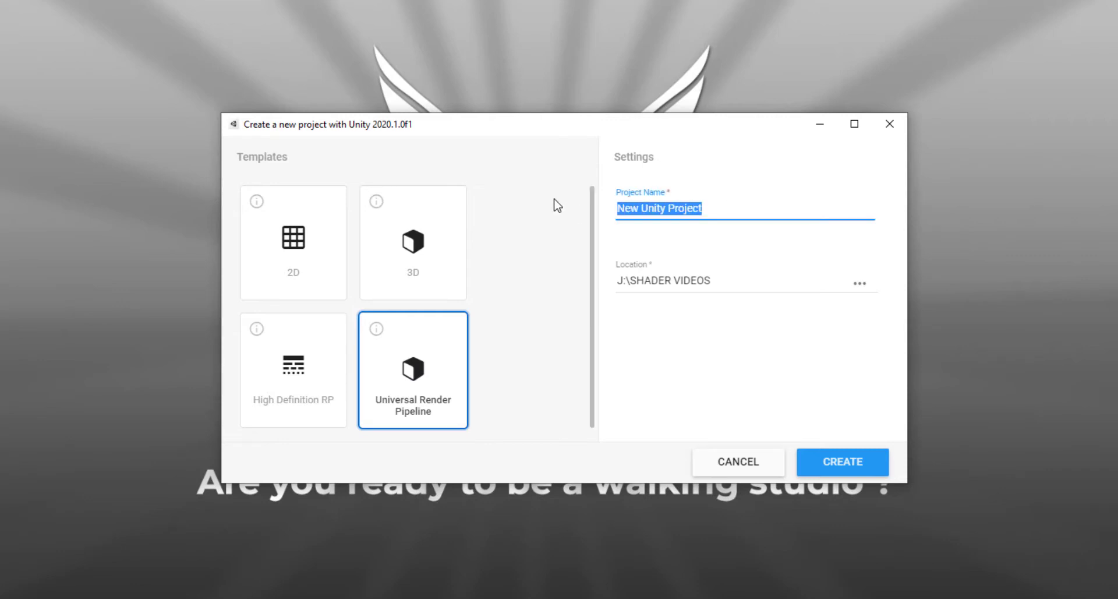
text(LeafWind)
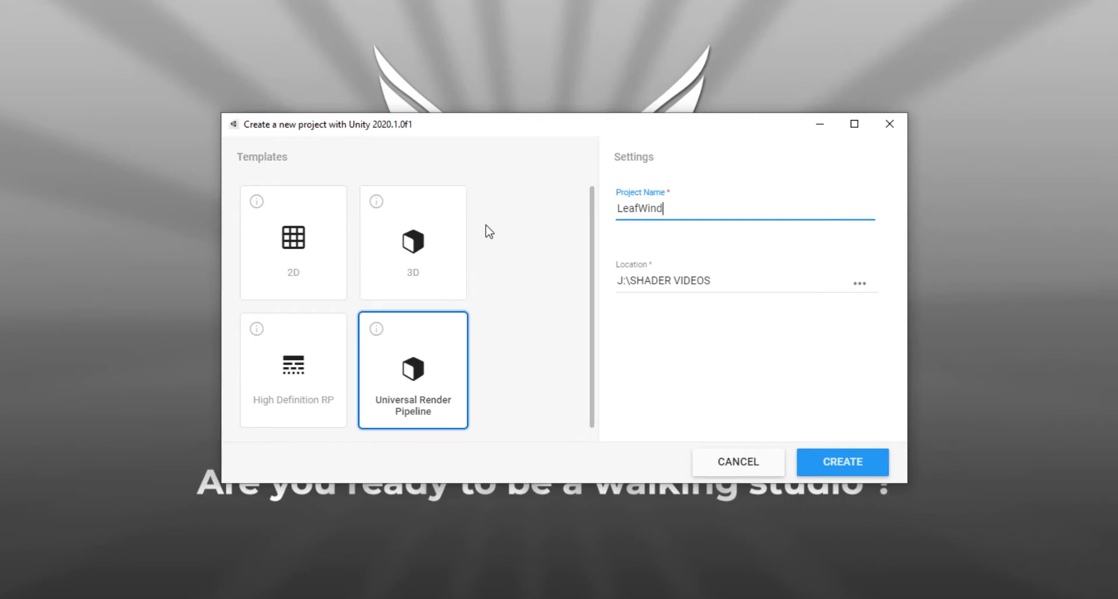
click(857, 469)
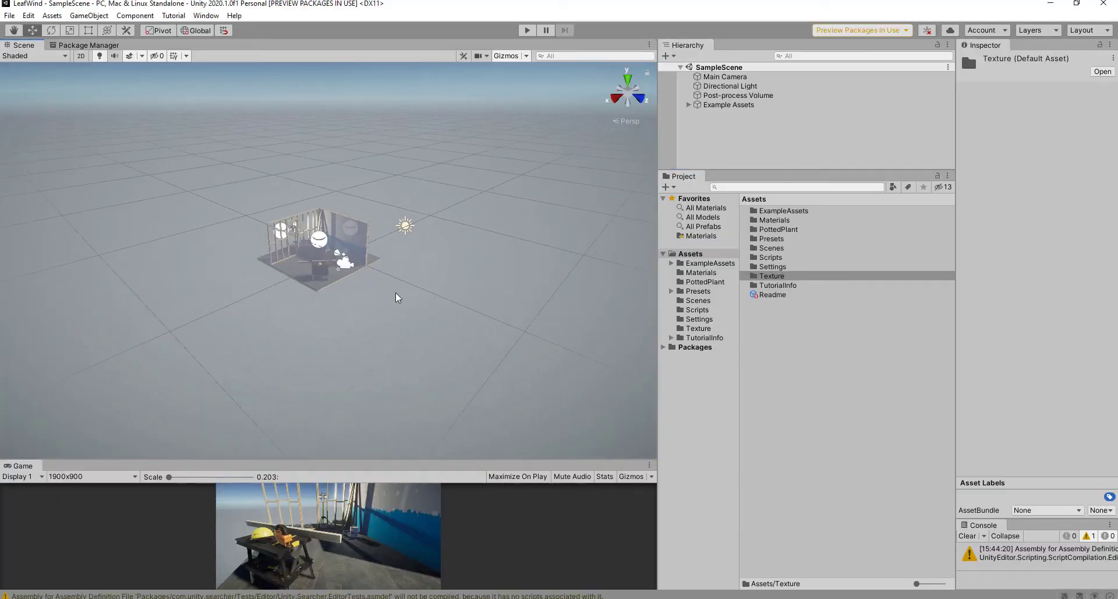
Step: Find the PottedPlant folder in the Assets tree and show its contents
scroll(381, 292, up, 15)
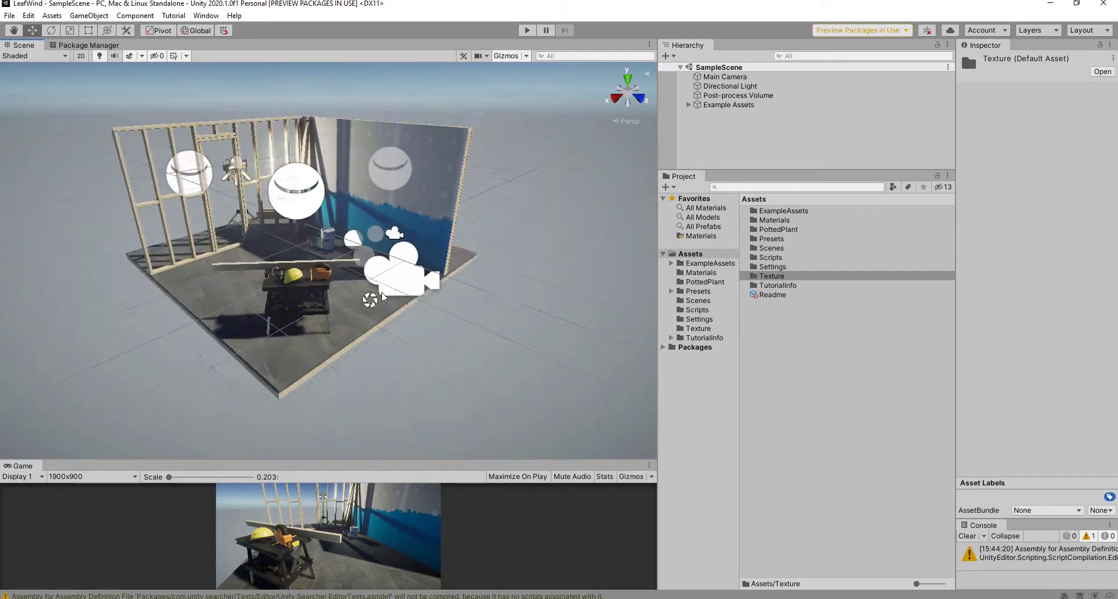
scroll(438, 308, down, 3)
click(702, 283)
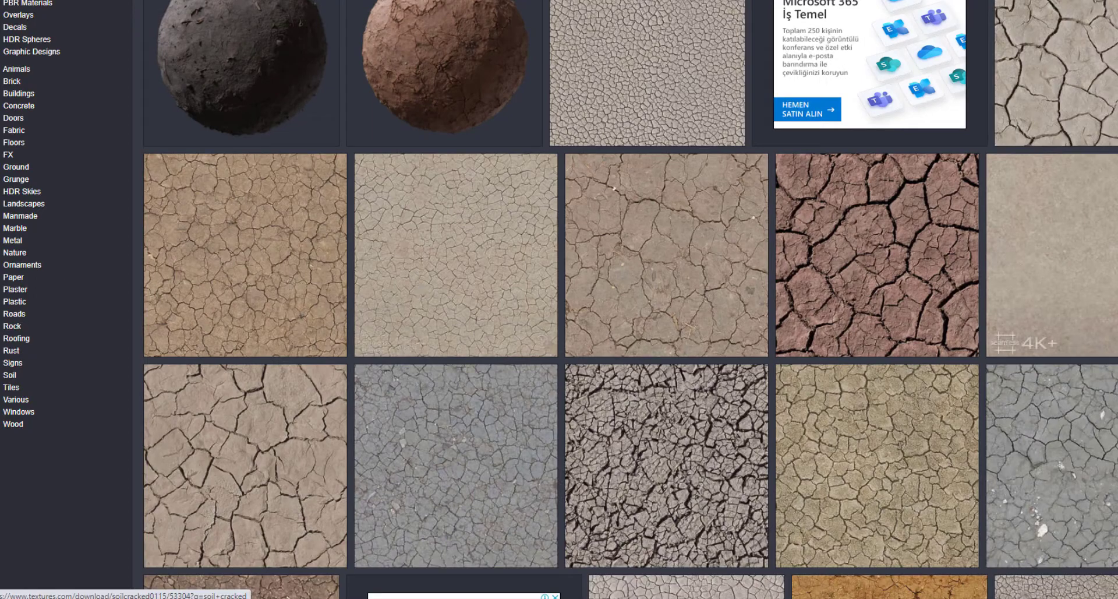
Step: Open the SoilCracked0115 cracked soil texture's detail page
click(1108, 270)
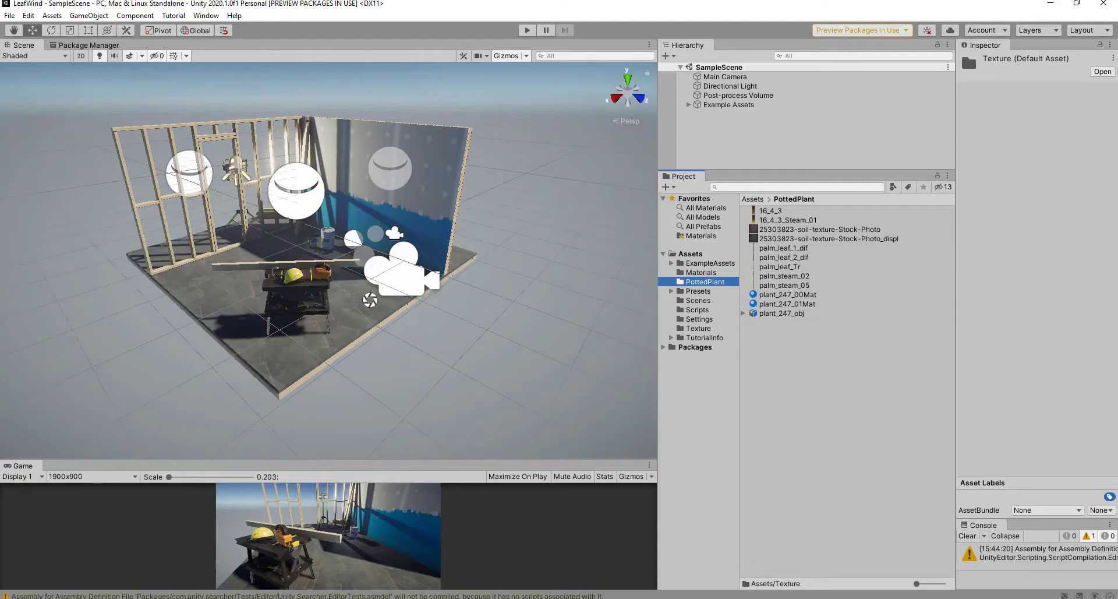
click(708, 337)
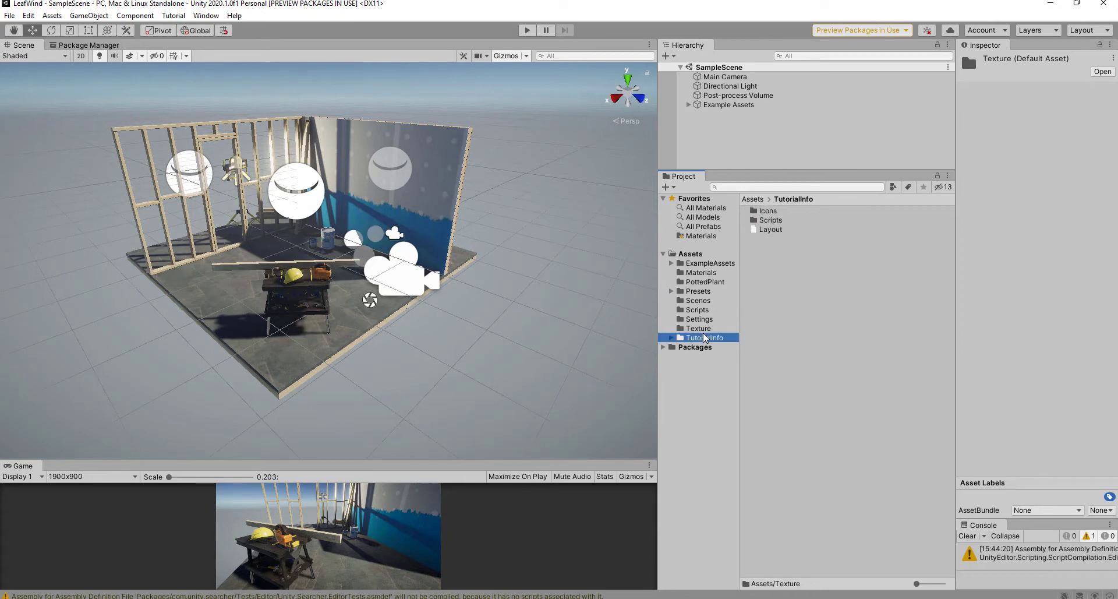
click(703, 330)
click(808, 211)
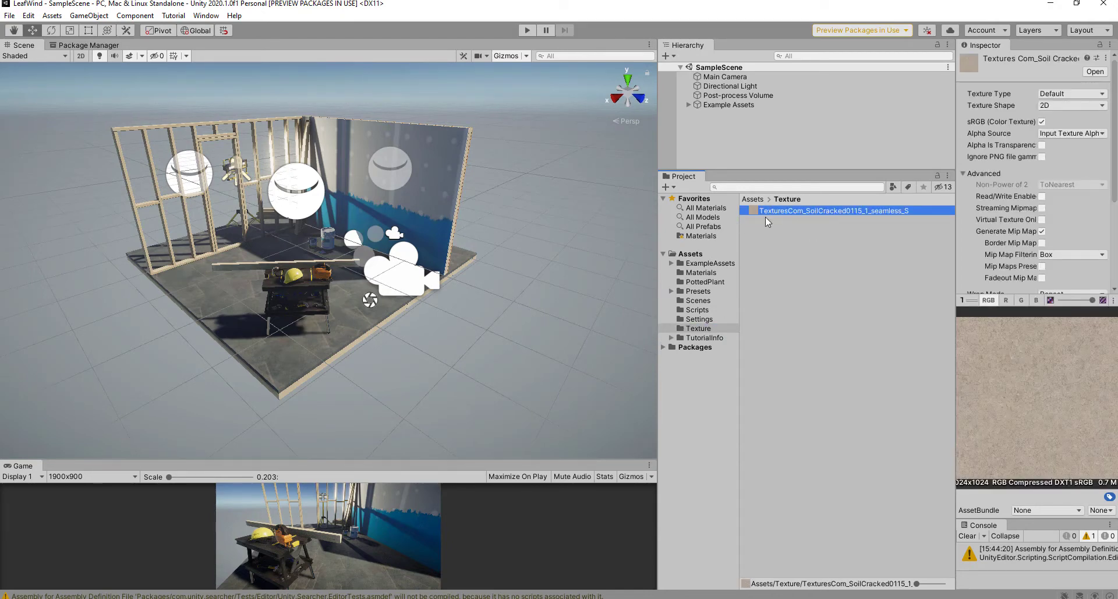
click(702, 283)
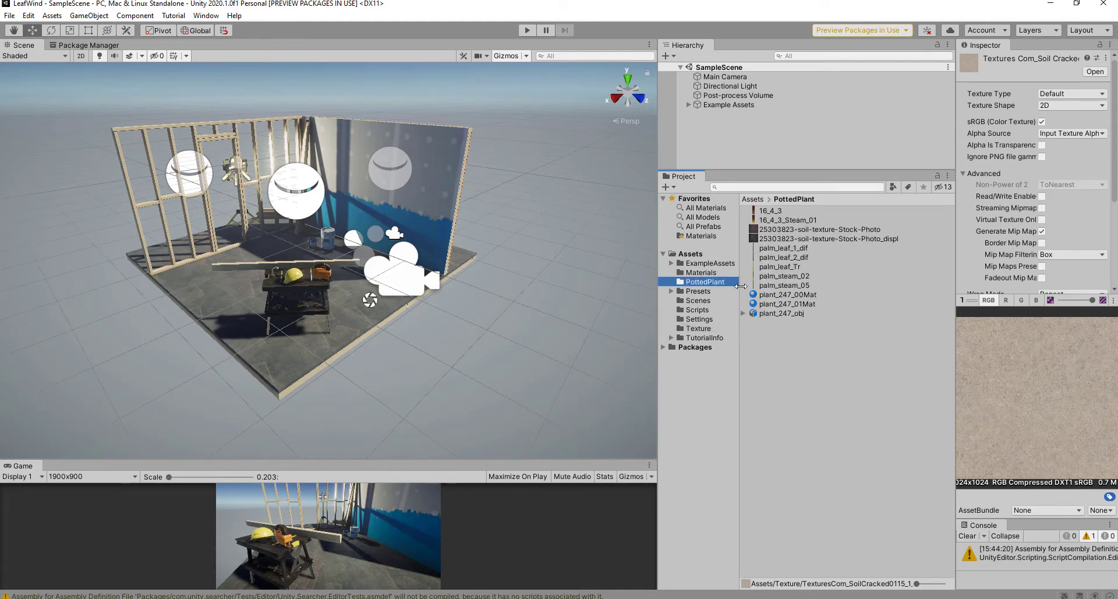
click(765, 211)
click(776, 230)
click(783, 257)
click(787, 276)
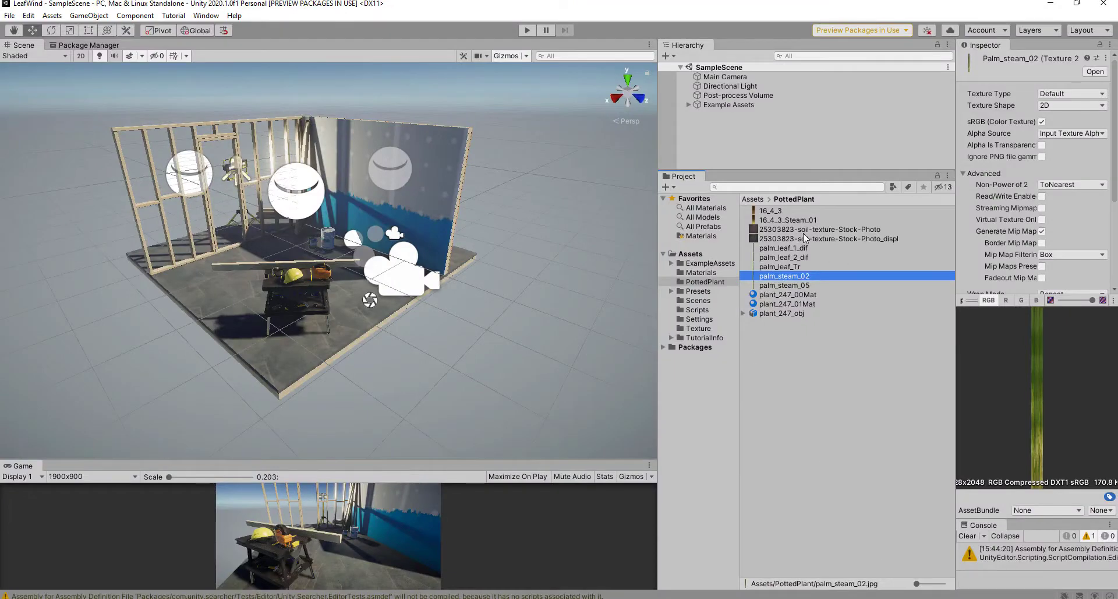
Step: Preview the soil and palm textures, then enlarge the Project window thumbnails
click(772, 213)
click(777, 240)
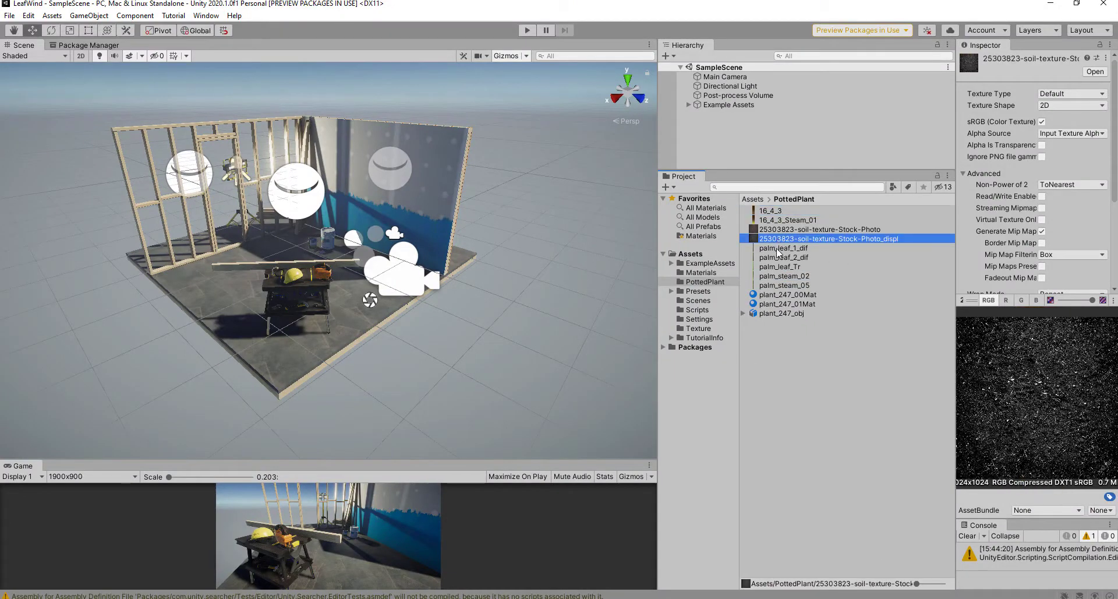
click(778, 269)
click(777, 286)
click(776, 278)
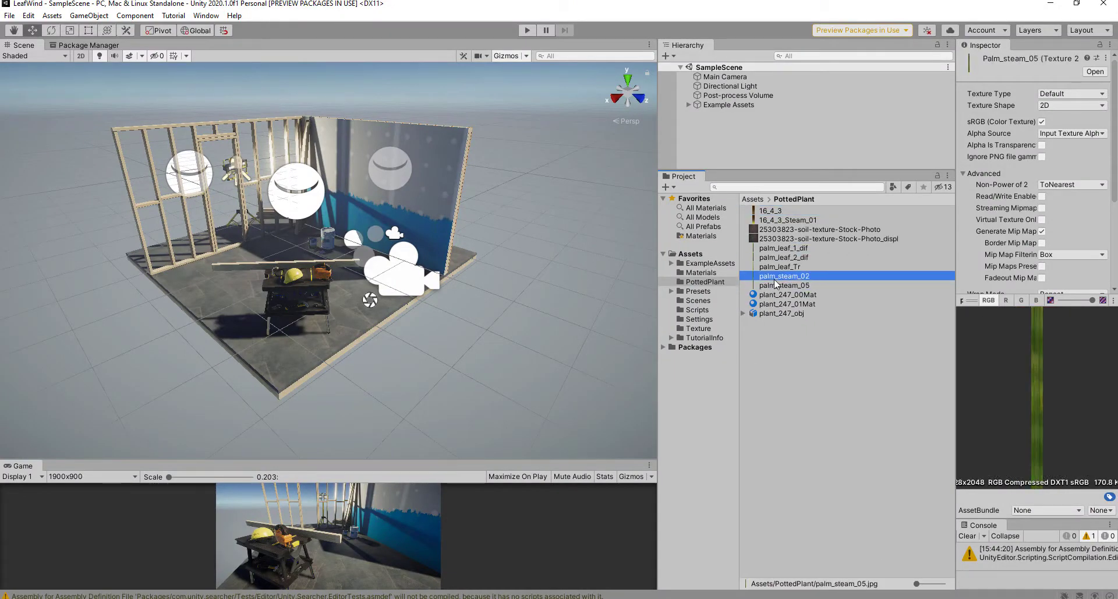
click(775, 264)
drag(917, 583, 943, 584)
Step: Delete the Example Assets group from the SampleScene hierarchy
scroll(383, 159, up, 2)
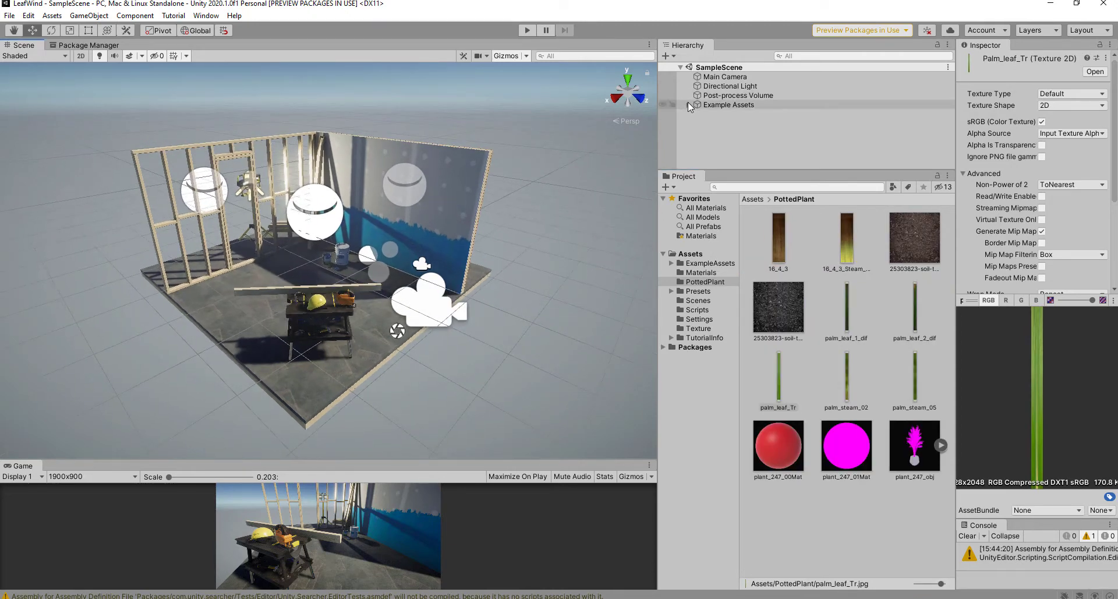
click(689, 104)
click(712, 106)
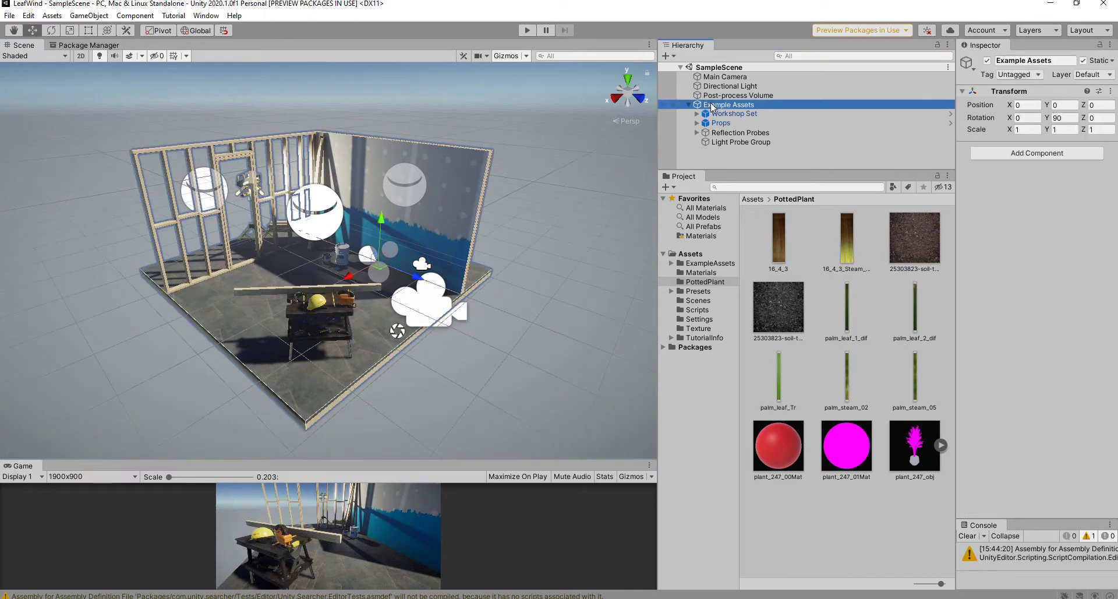
key(Delete)
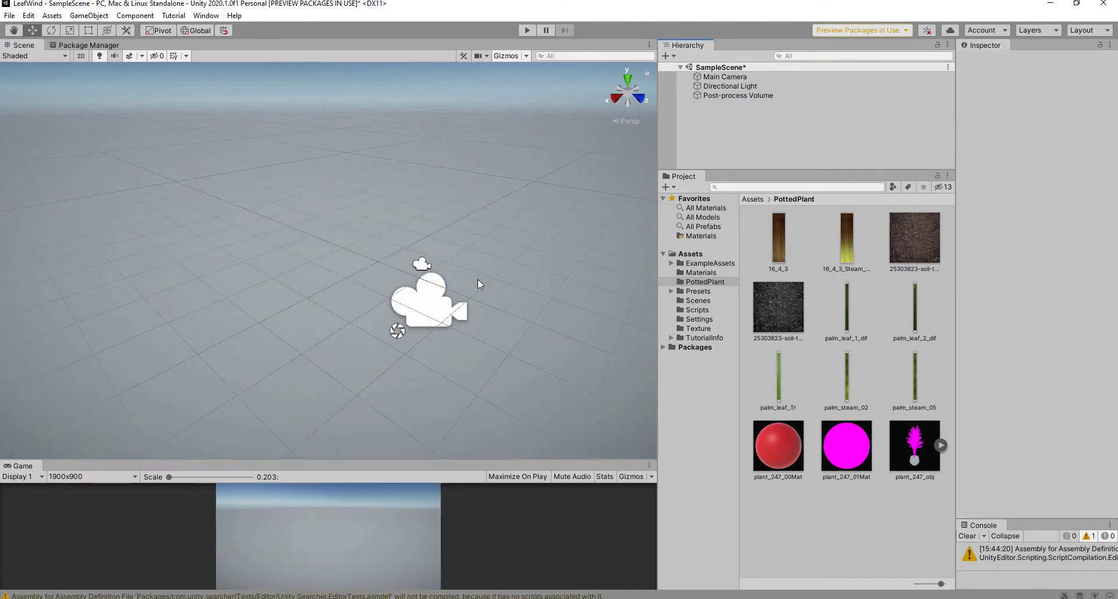
Step: Add a Plane to the scene and scale it up about 4.47 times
click(666, 56)
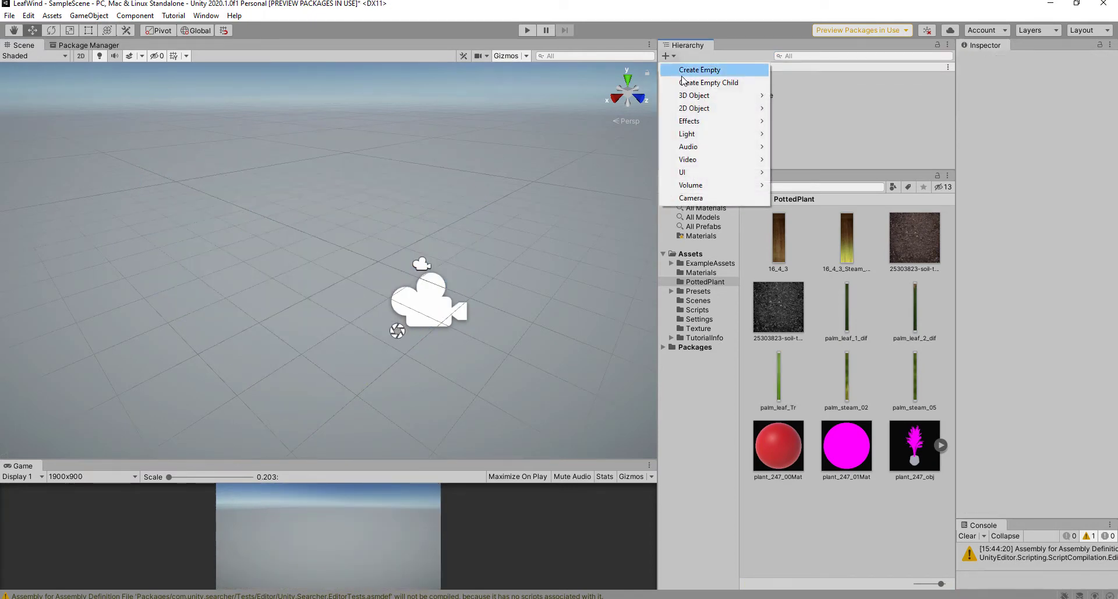
mouse_move(699, 99)
click(803, 148)
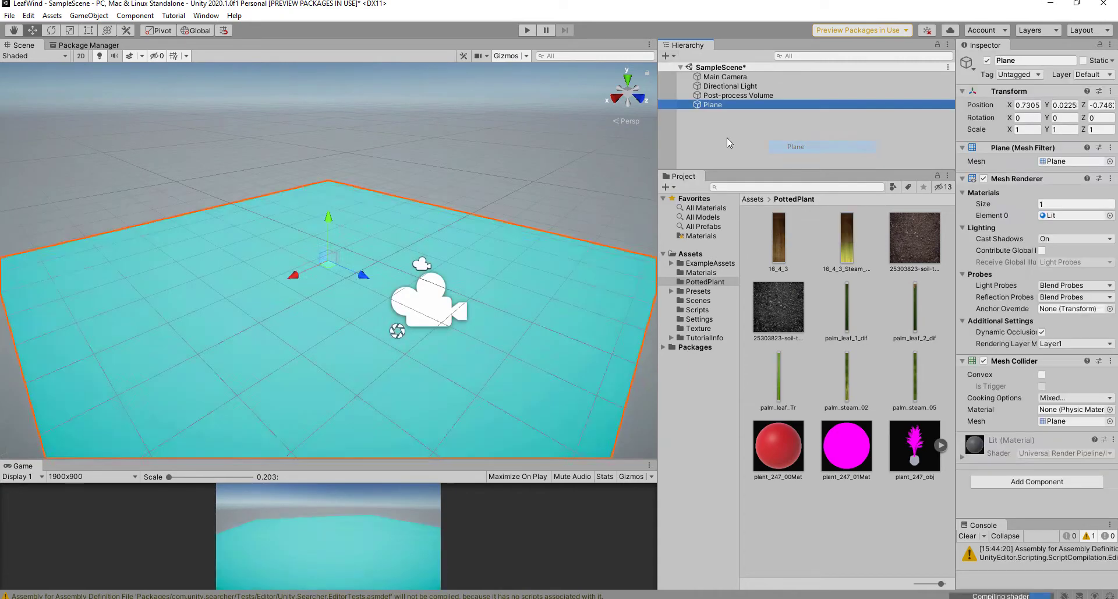
key(r)
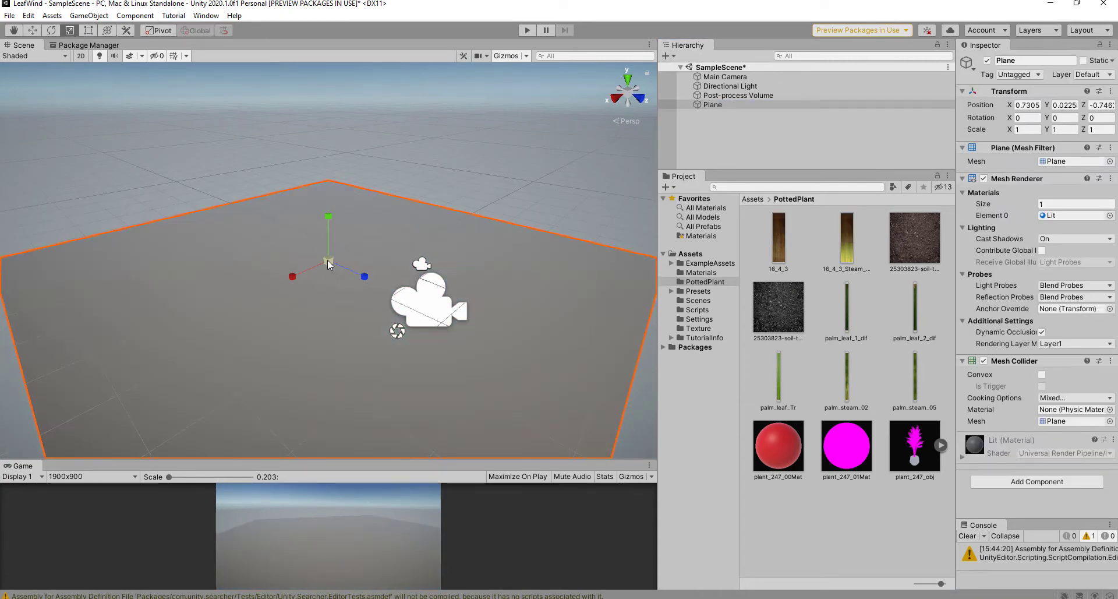
drag(329, 264, 401, 111)
scroll(384, 180, down, 5)
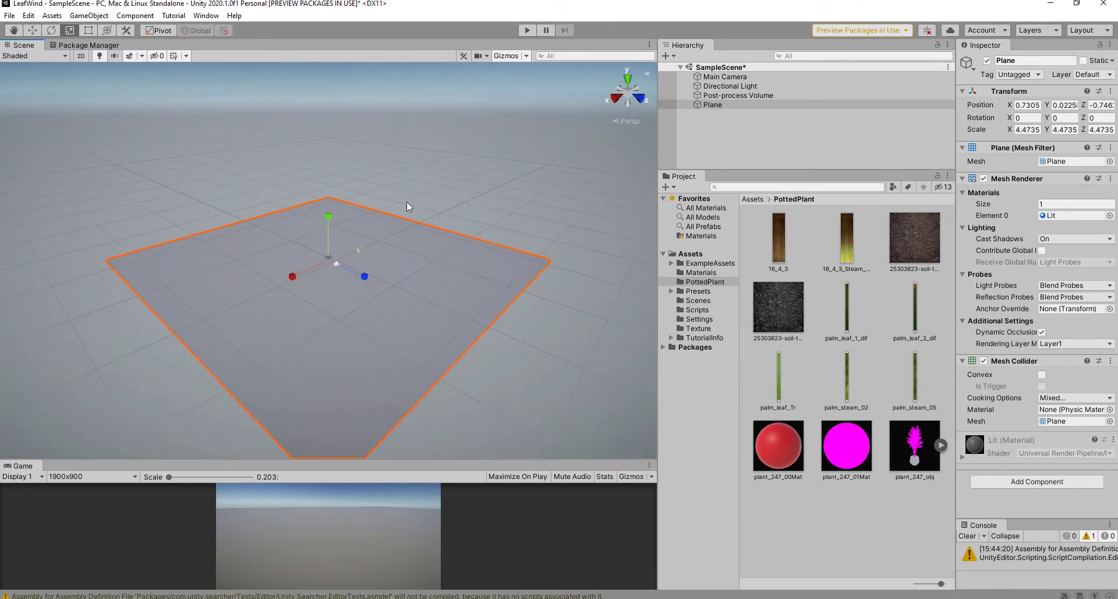
alt+drag(434, 185, 362, 266)
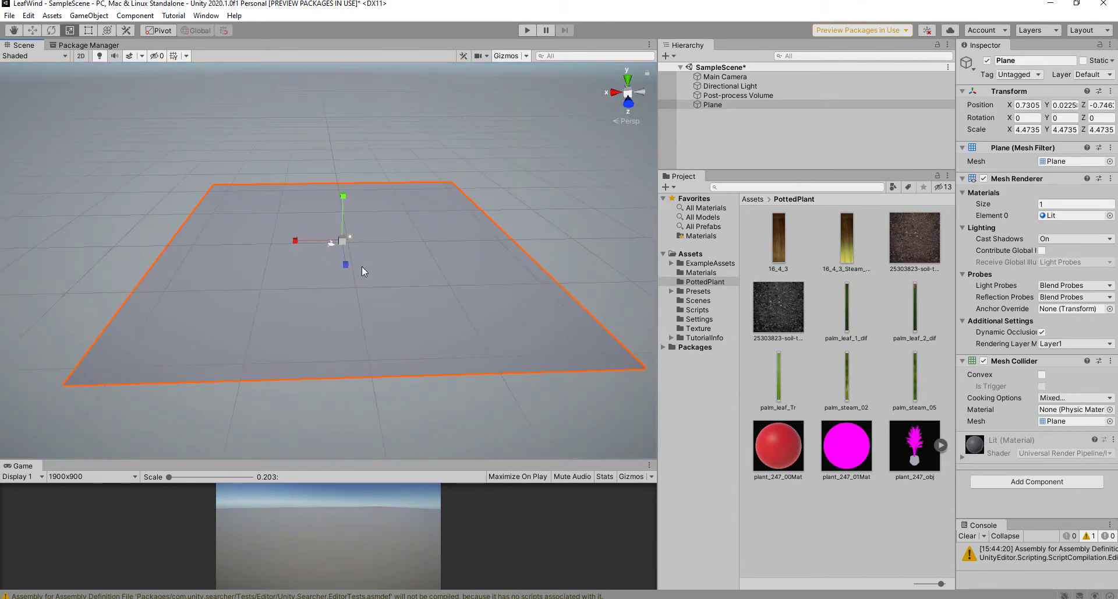
Step: Create a new material named GrounMat in the PottedPlant folder
right_click(813, 548)
mouse_move(866, 241)
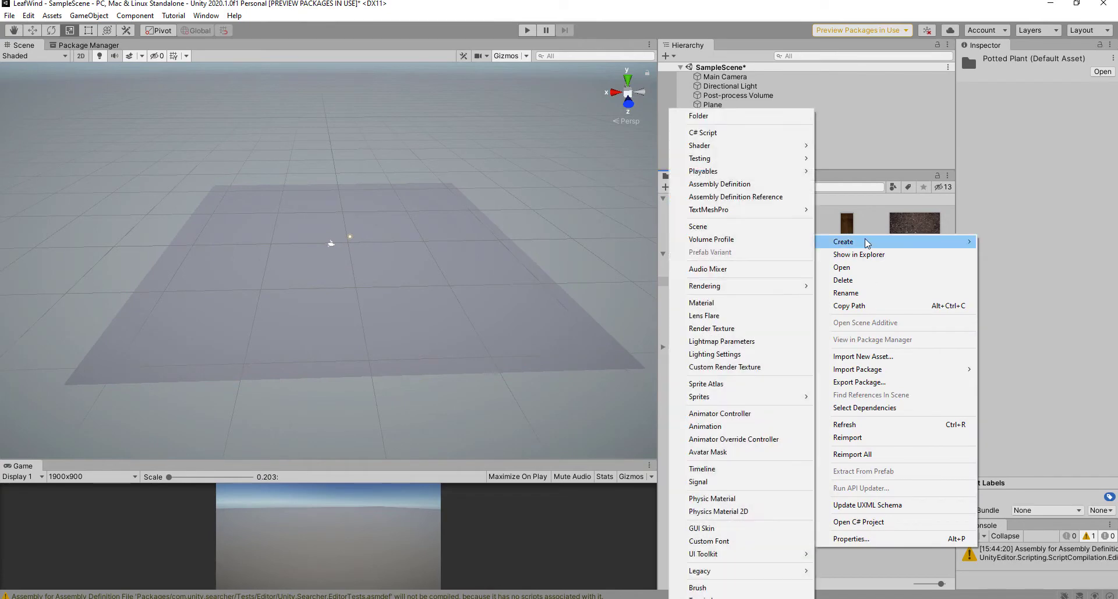
click(717, 303)
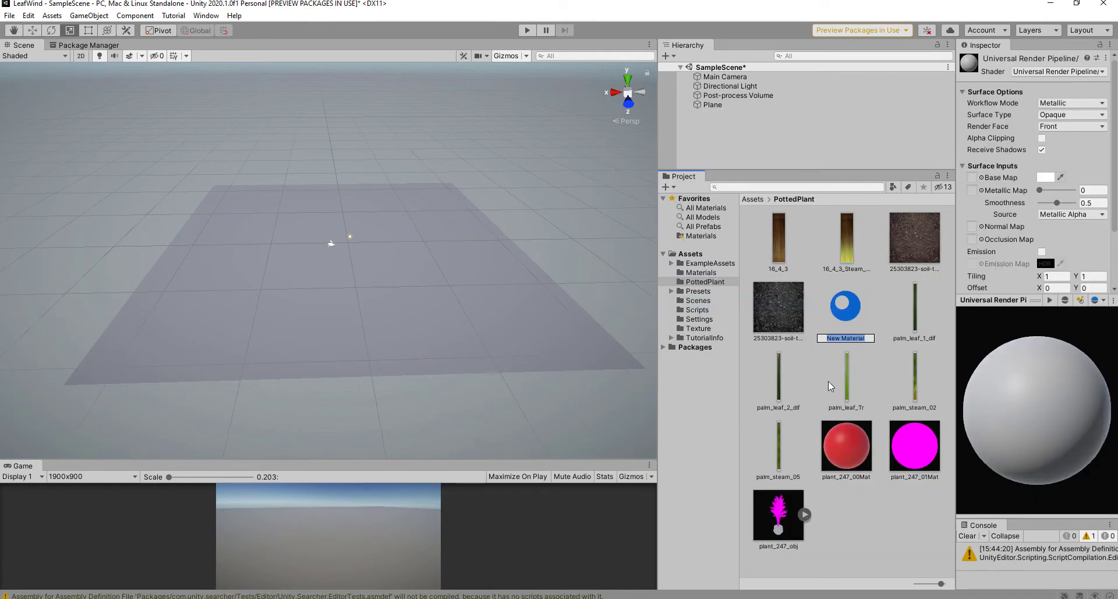
text(GrounMat)
key(Return)
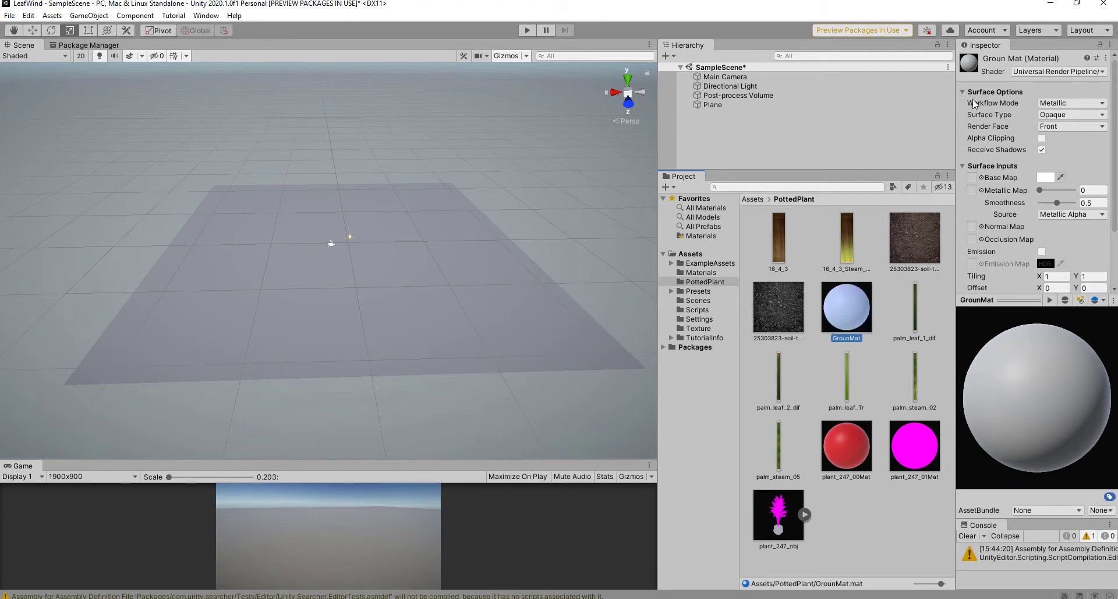
Step: Give GrounMat the cracked-soil texture as Base Map with Smoothness 0
click(701, 329)
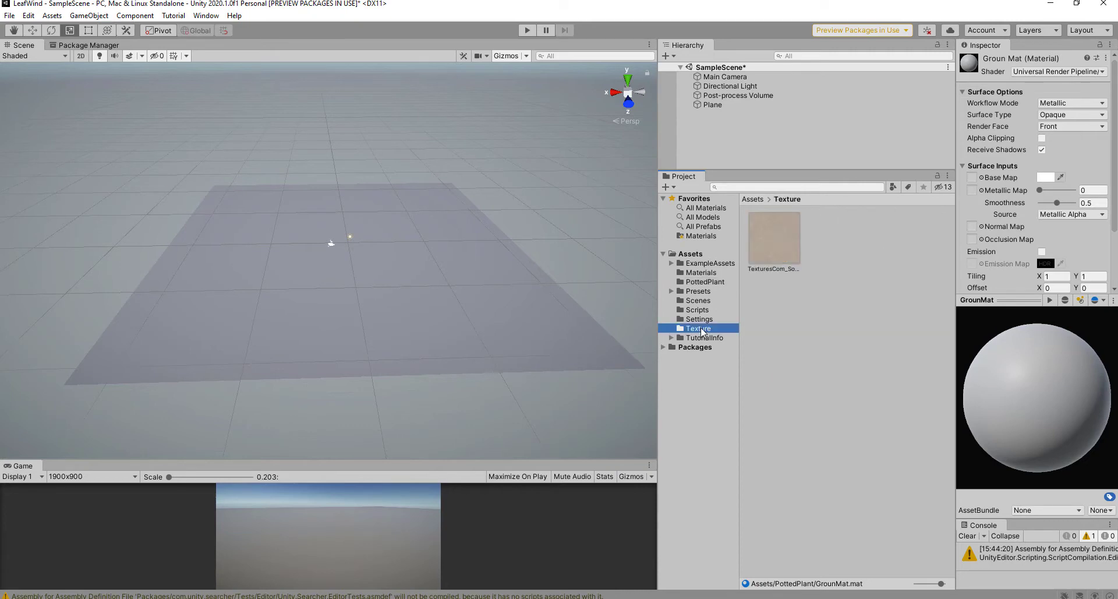
drag(781, 242, 972, 178)
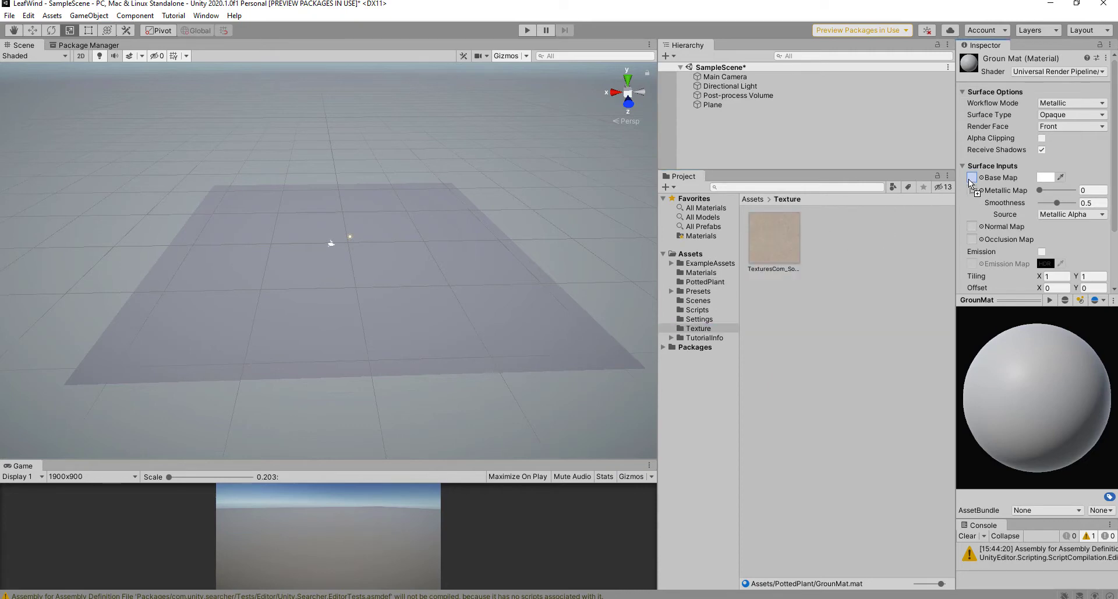
drag(1057, 202, 1005, 206)
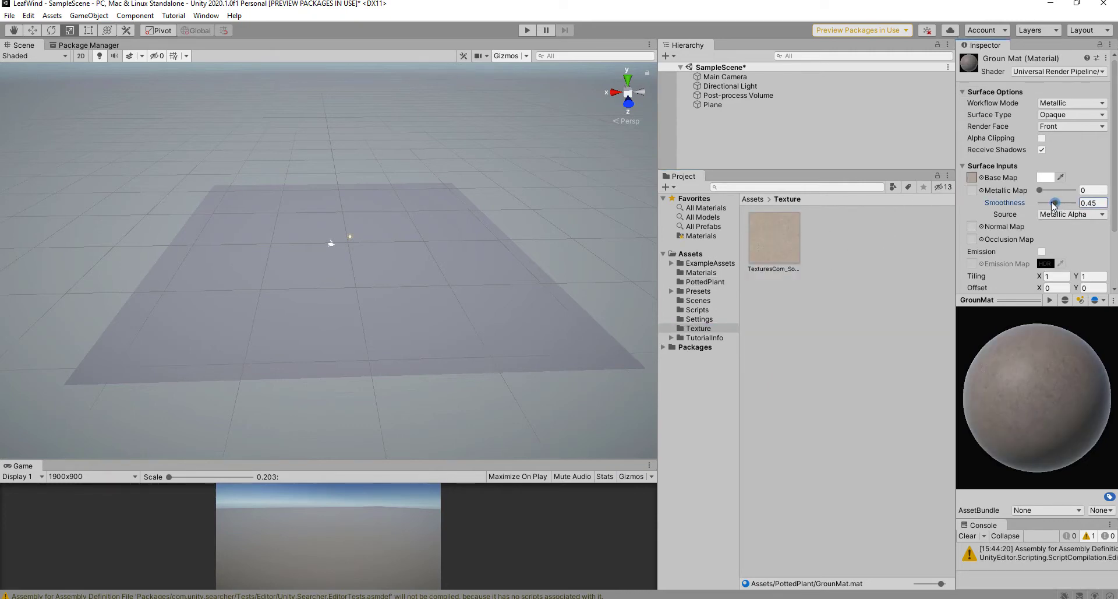
click(799, 379)
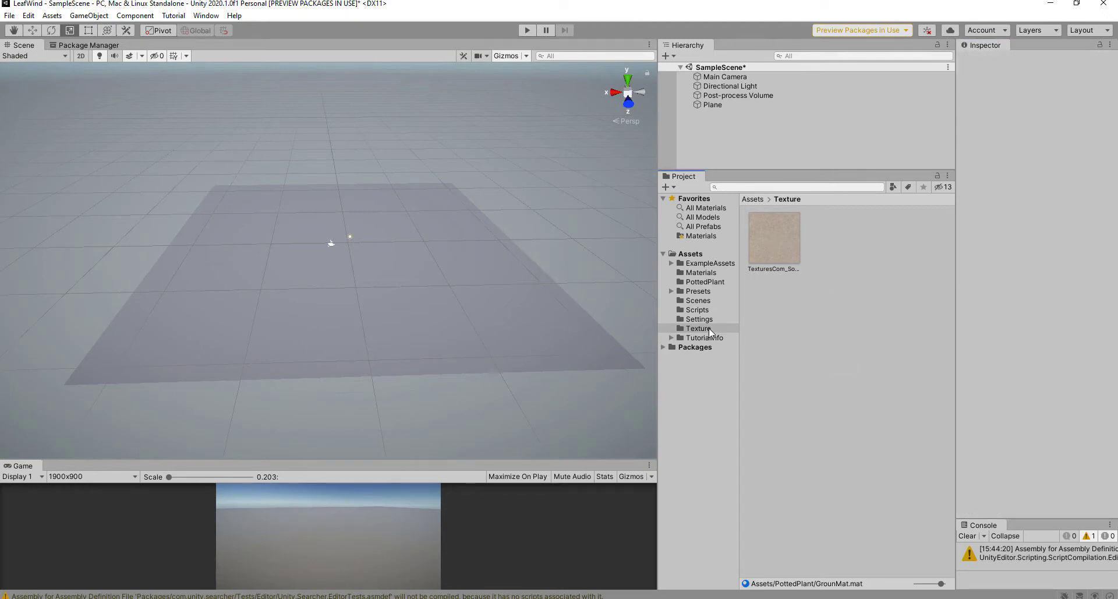
Step: Drag GrounMat from the PottedPlant folder onto the ground plane
click(702, 274)
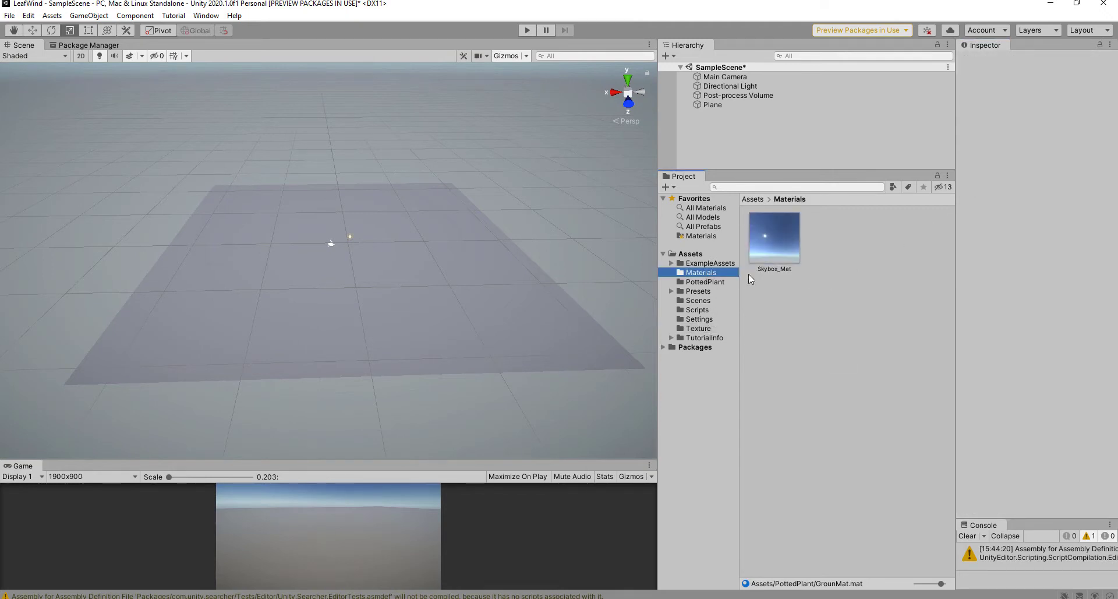
click(705, 282)
drag(834, 318, 490, 314)
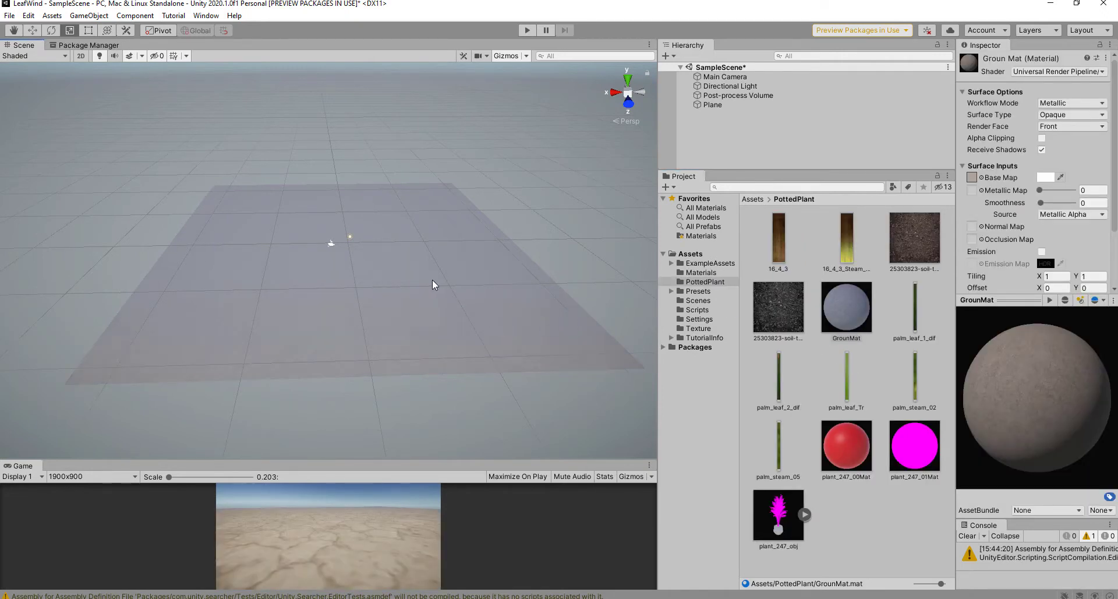
scroll(431, 283, down, 2)
scroll(414, 284, up, 3)
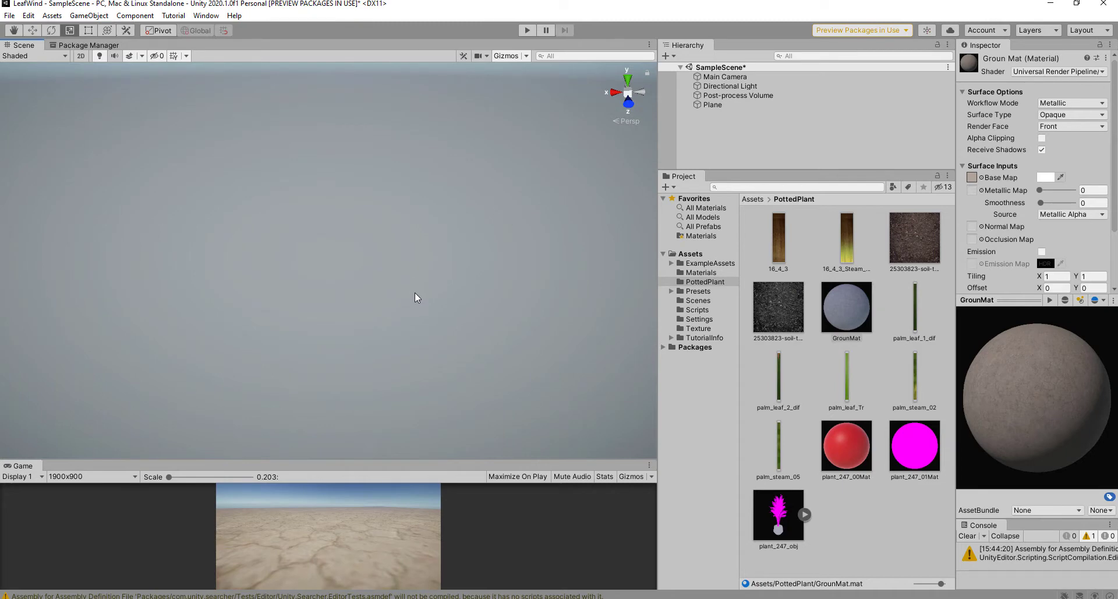
Step: Uncheck Fog in the Lighting window's Environment settings and lower the view over the ground
click(203, 16)
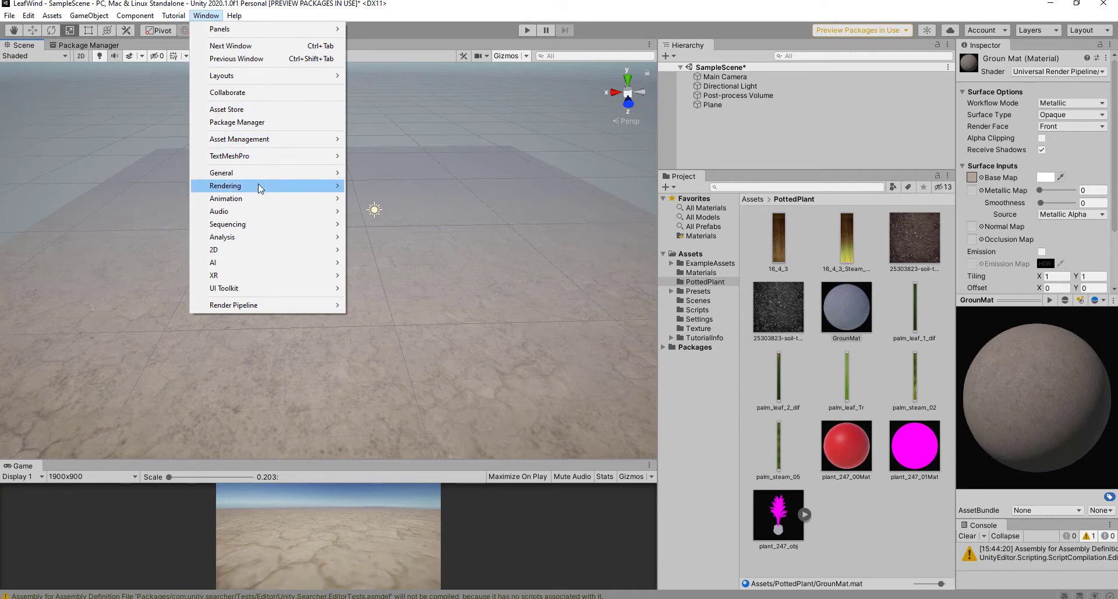
mouse_move(257, 185)
click(371, 185)
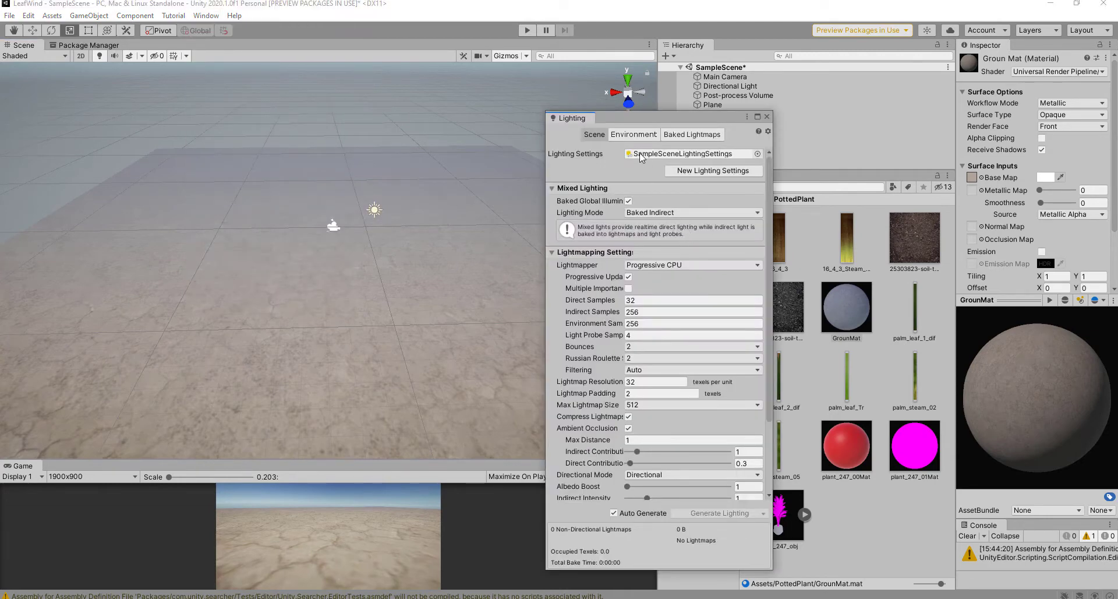
click(634, 134)
click(631, 338)
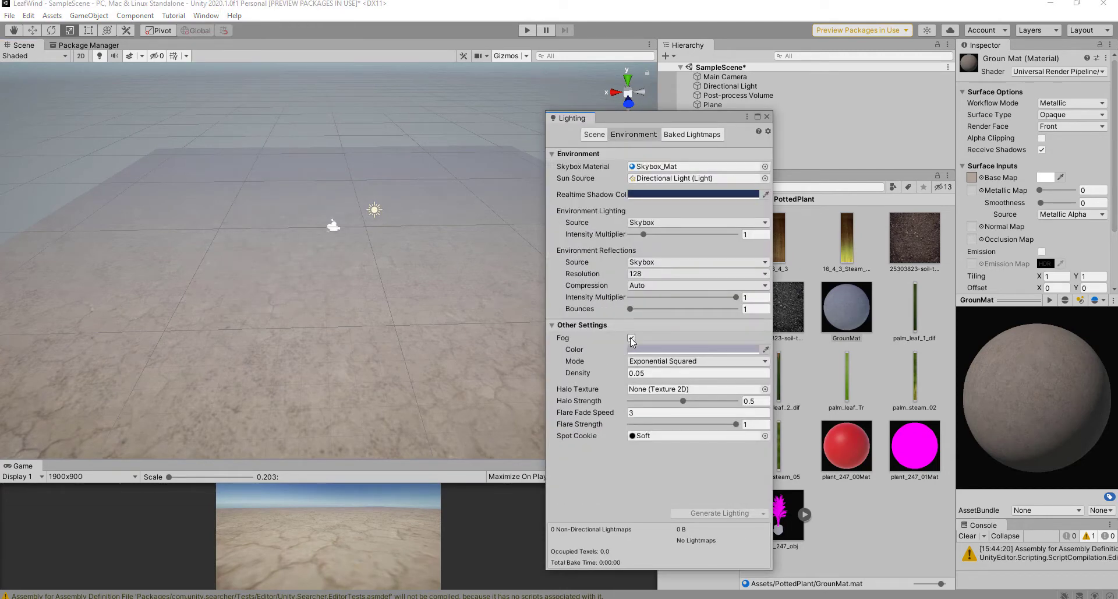
click(767, 117)
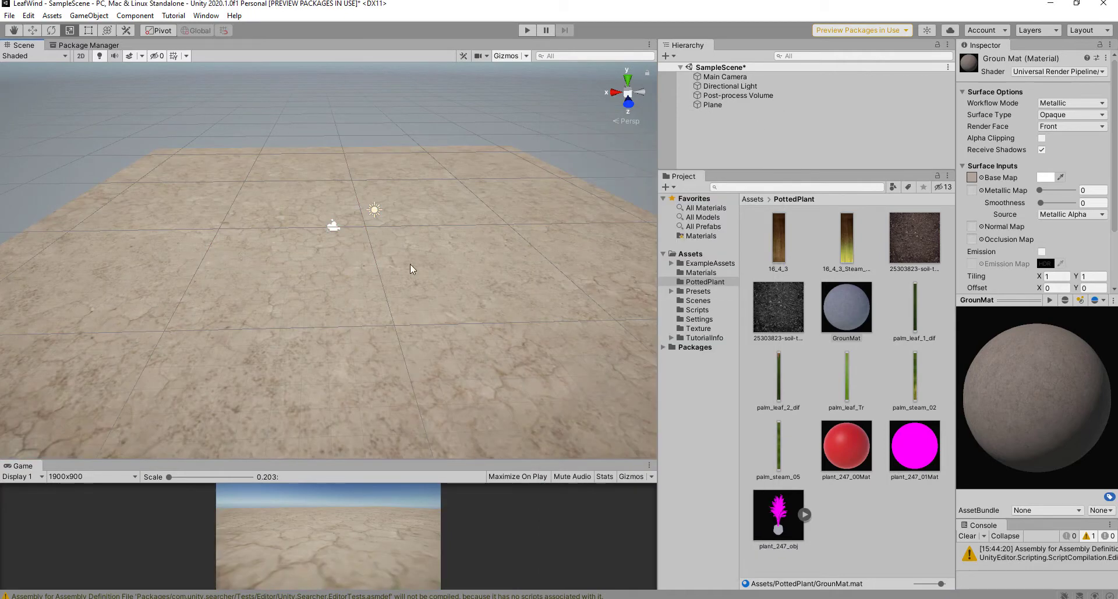
scroll(410, 264, down, 5)
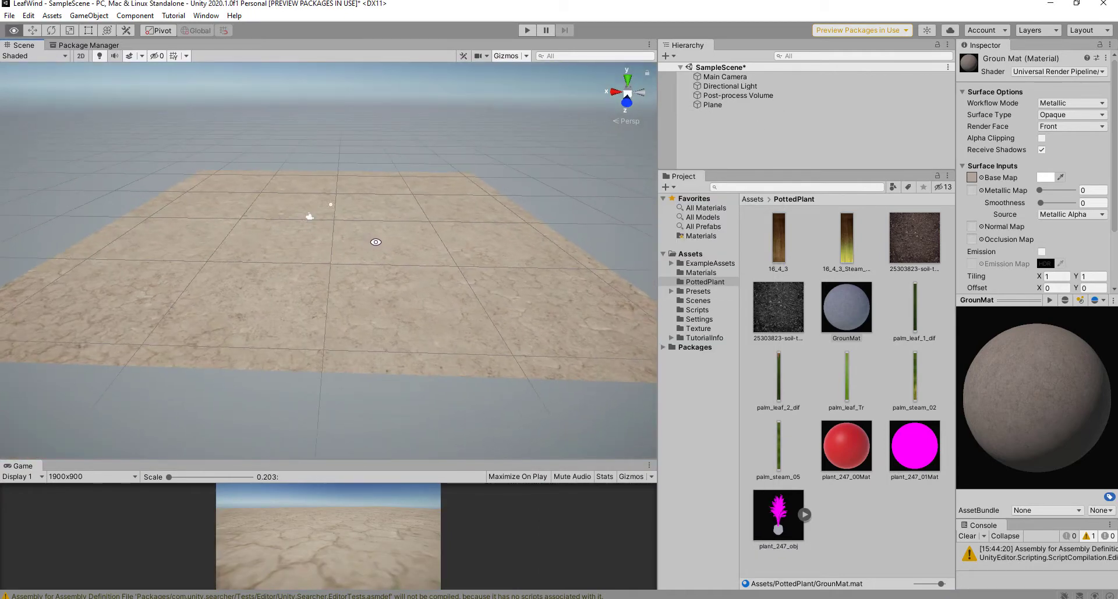
middle_drag(382, 240, 386, 285)
alt+drag(386, 285, 387, 265)
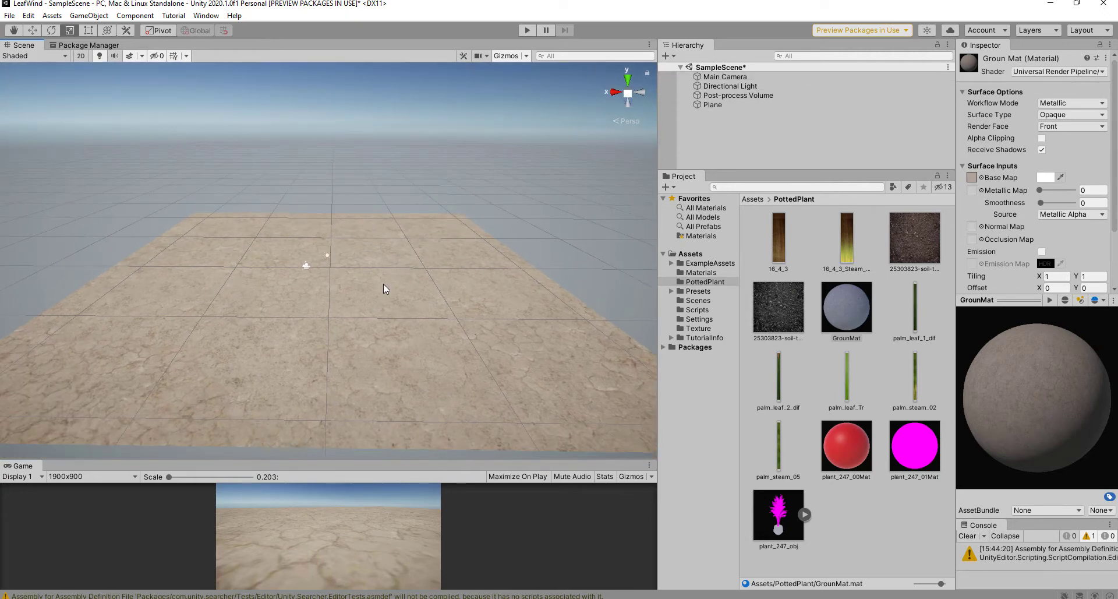
Step: Align the Main Camera with the current Scene view using Ctrl+Shift+F
alt+drag(383, 286, 387, 275)
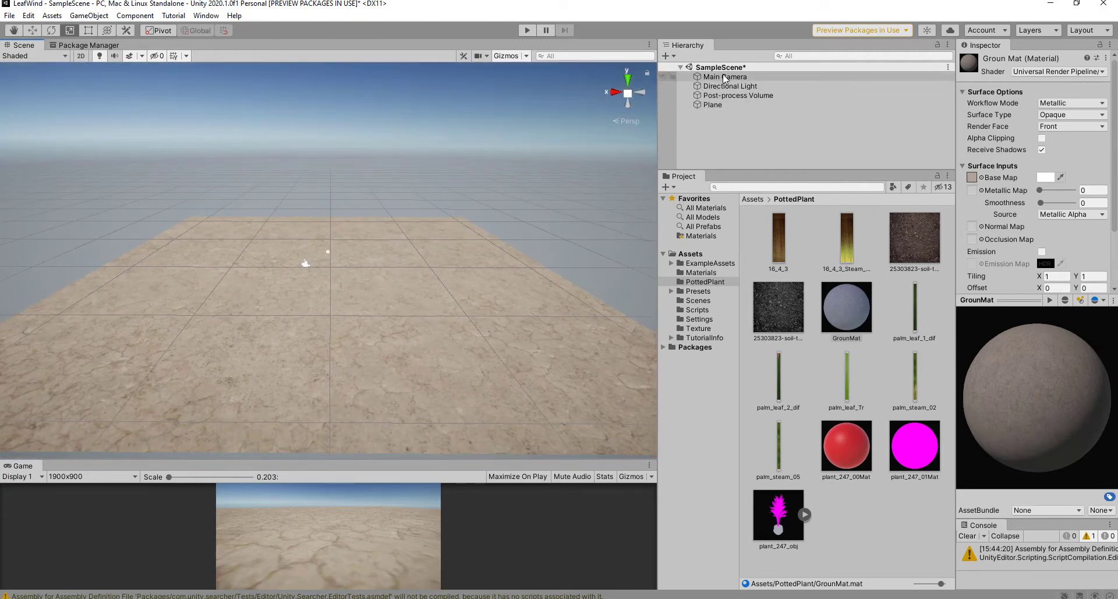
click(725, 77)
click(373, 518)
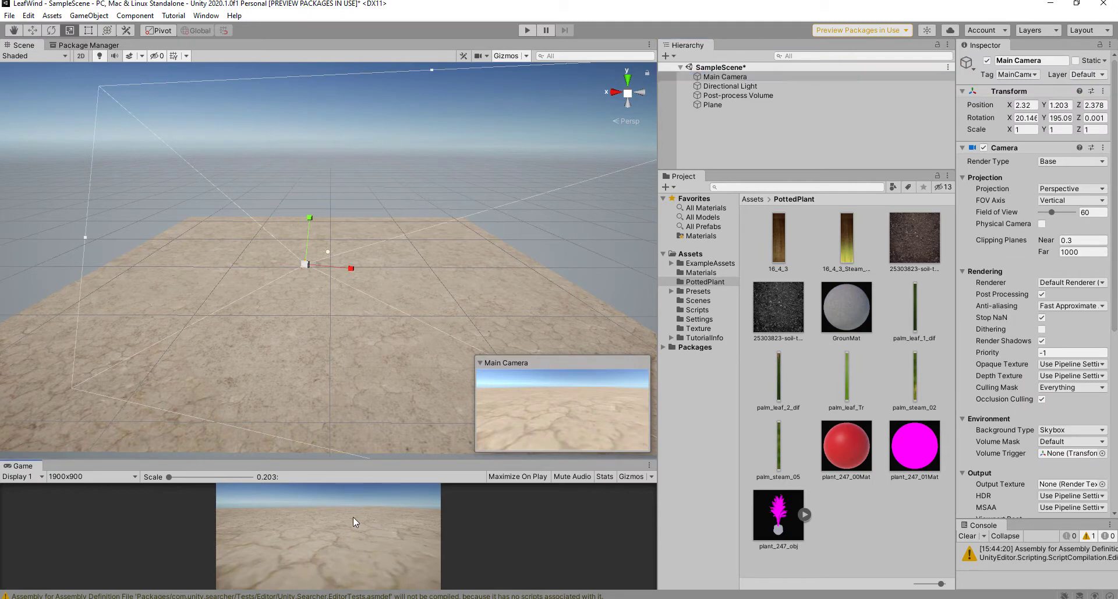
key(ctrl+shift+f)
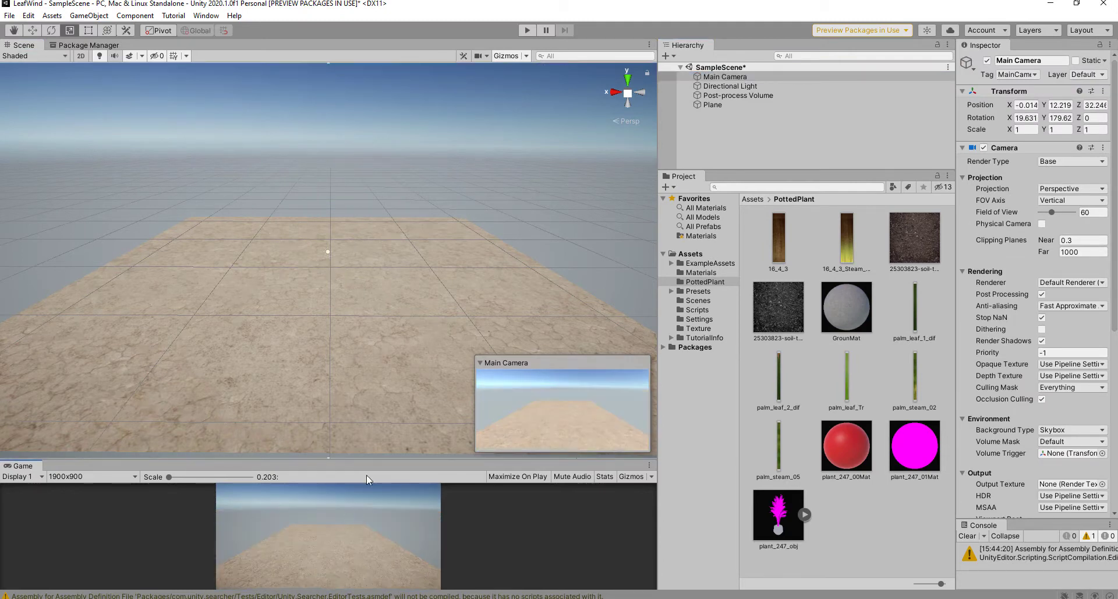
click(462, 152)
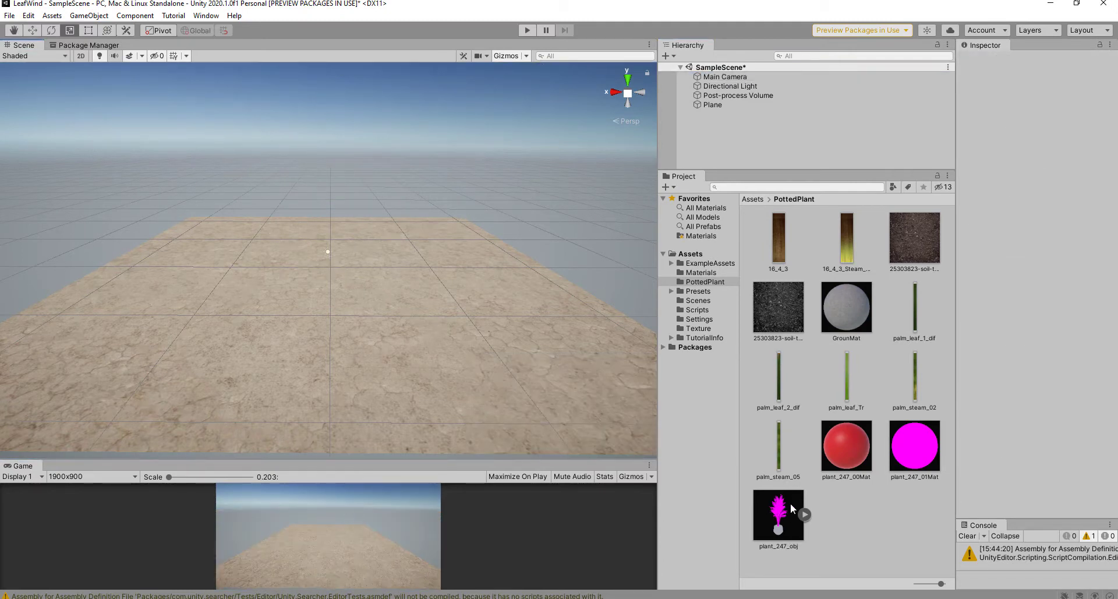
Step: Drop plant_247_obj onto the ground and shrink it to roughly 0.01 scale
drag(781, 520, 383, 336)
key(f)
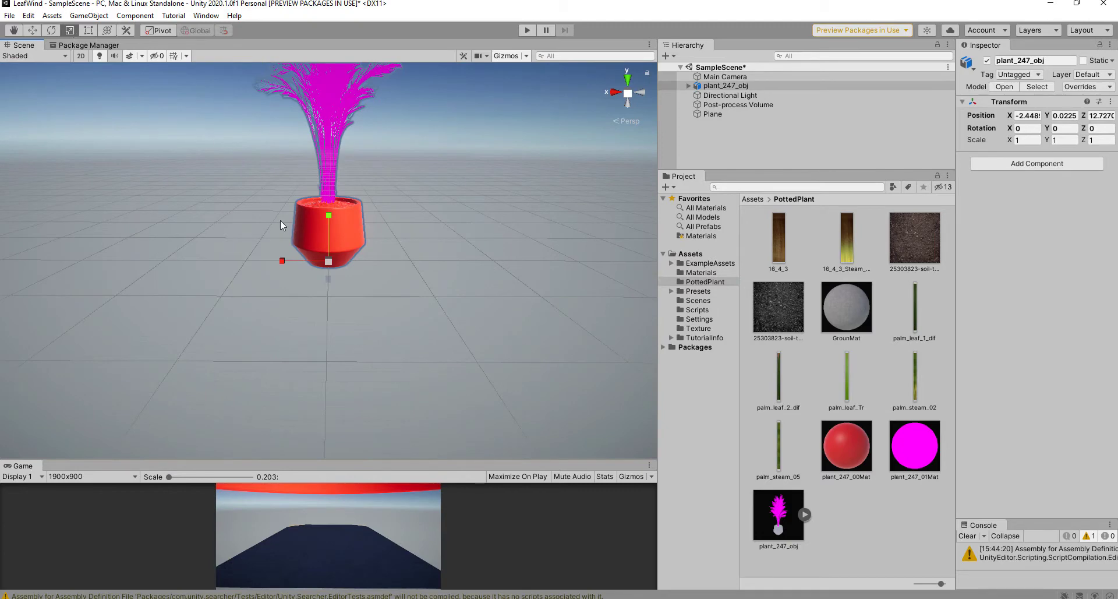
drag(328, 262, 338, 312)
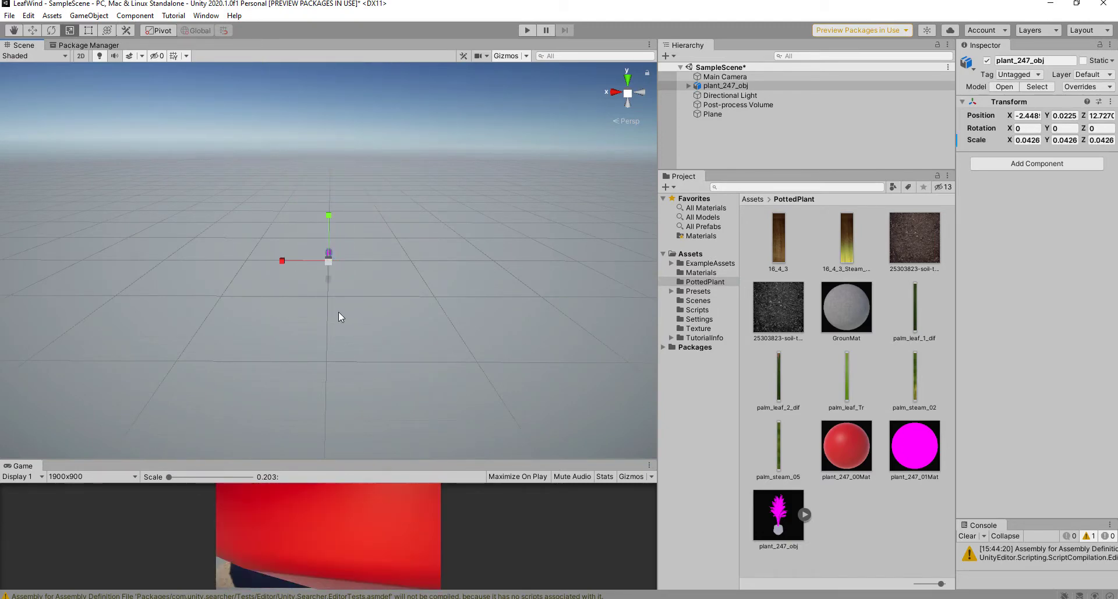
key(f)
drag(335, 391, 348, 442)
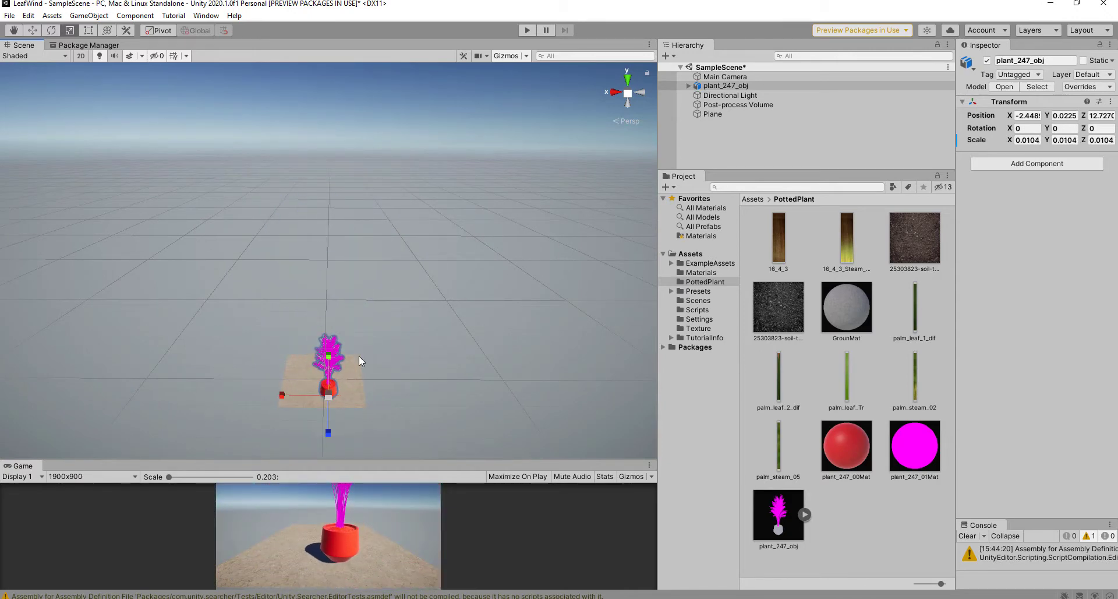
key(f)
Step: Fine-tune the plant's scale to 0.0064 and switch to the Move tool
scroll(396, 373, up, 3)
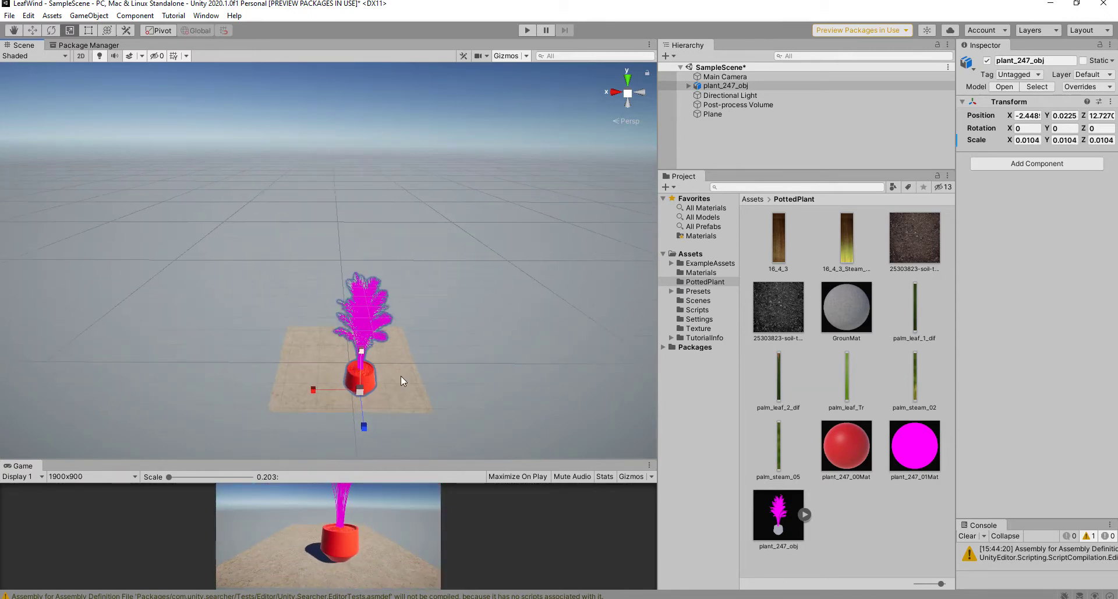
middle_drag(424, 350, 400, 272)
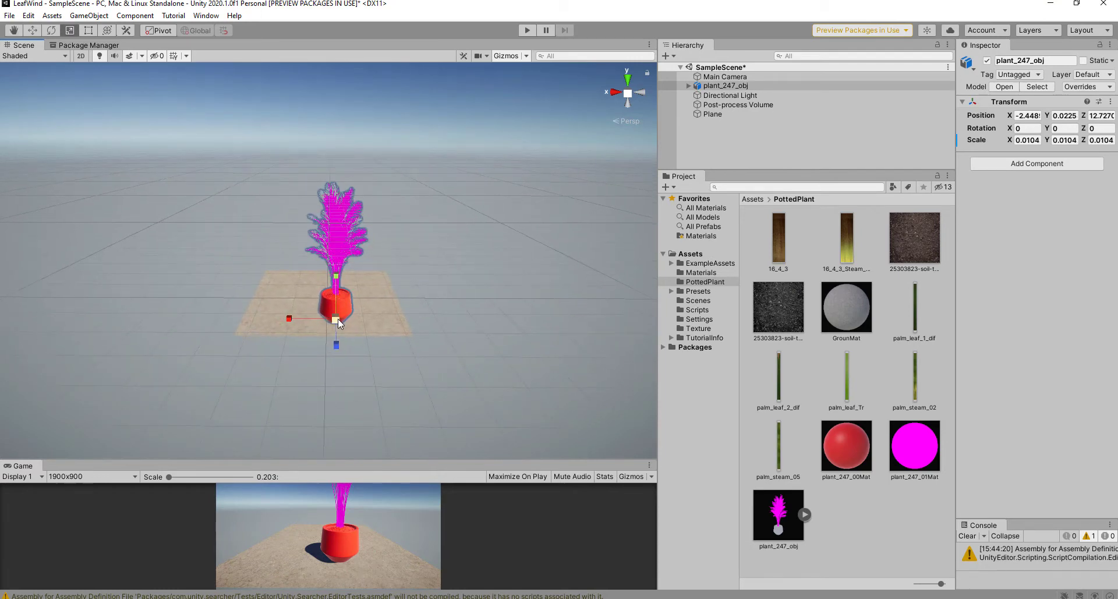
drag(338, 319, 346, 348)
scroll(286, 316, up, 2)
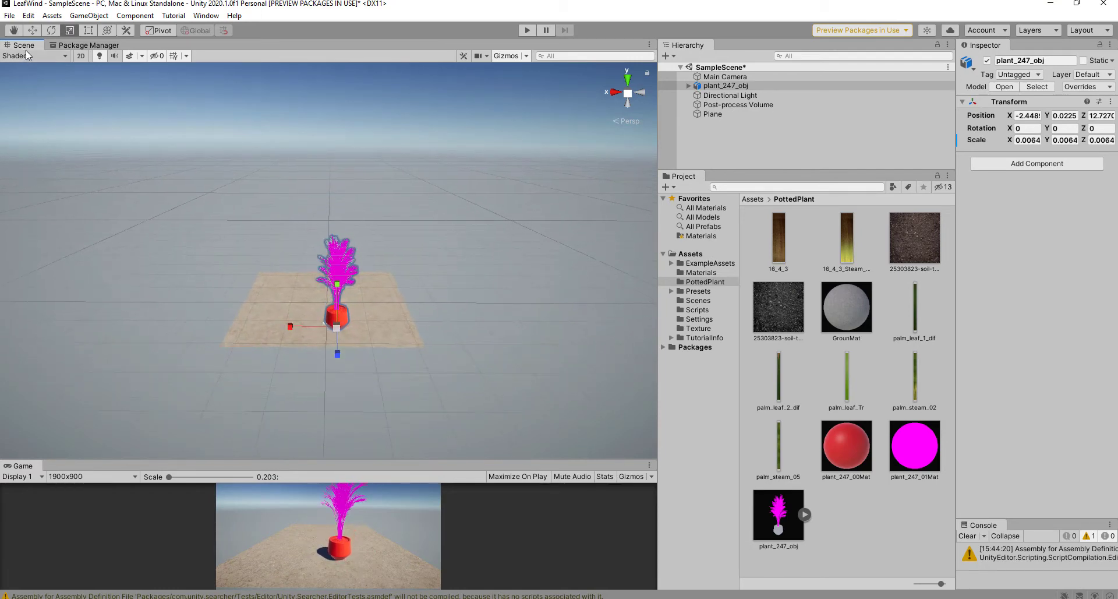
key(w)
scroll(420, 338, up, 1)
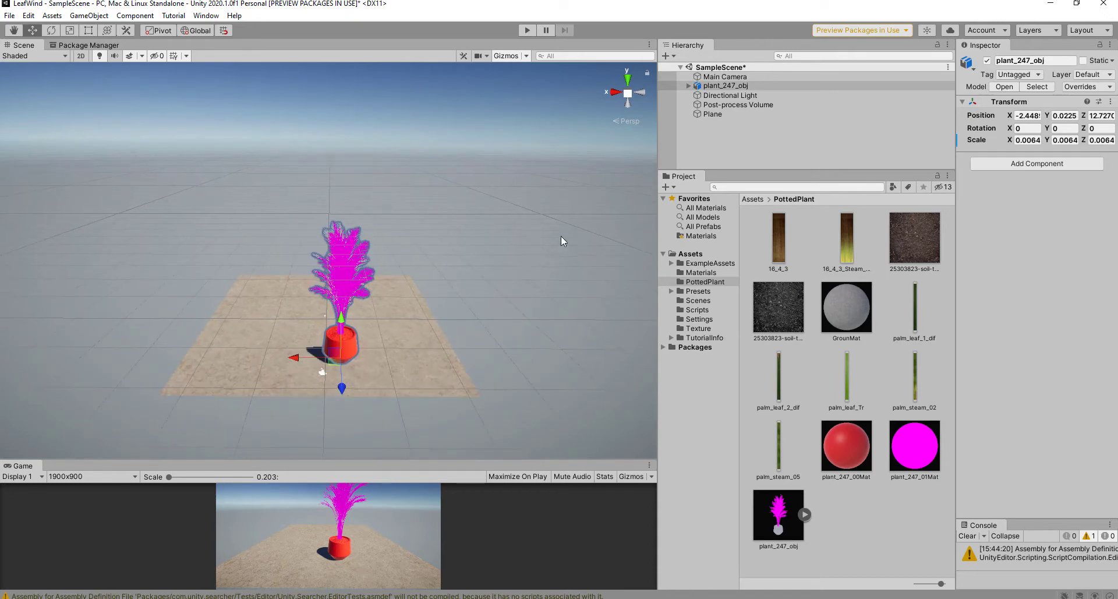
click(727, 86)
Step: Unpack the plant_247 prefab completely and enlarge the Hierarchy panel
right_click(727, 87)
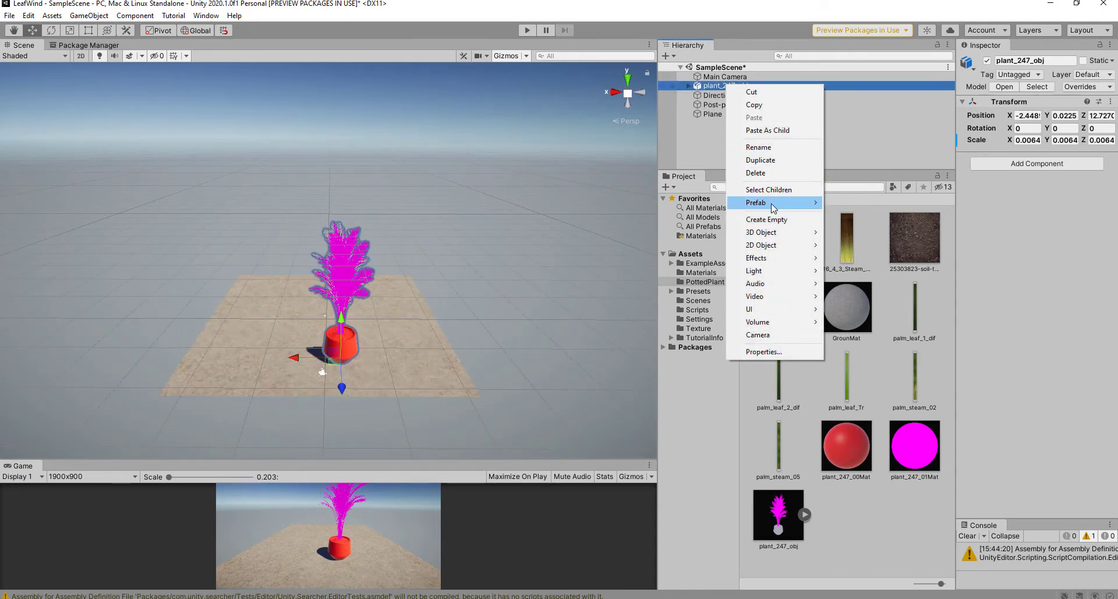
mouse_move(775, 208)
click(855, 241)
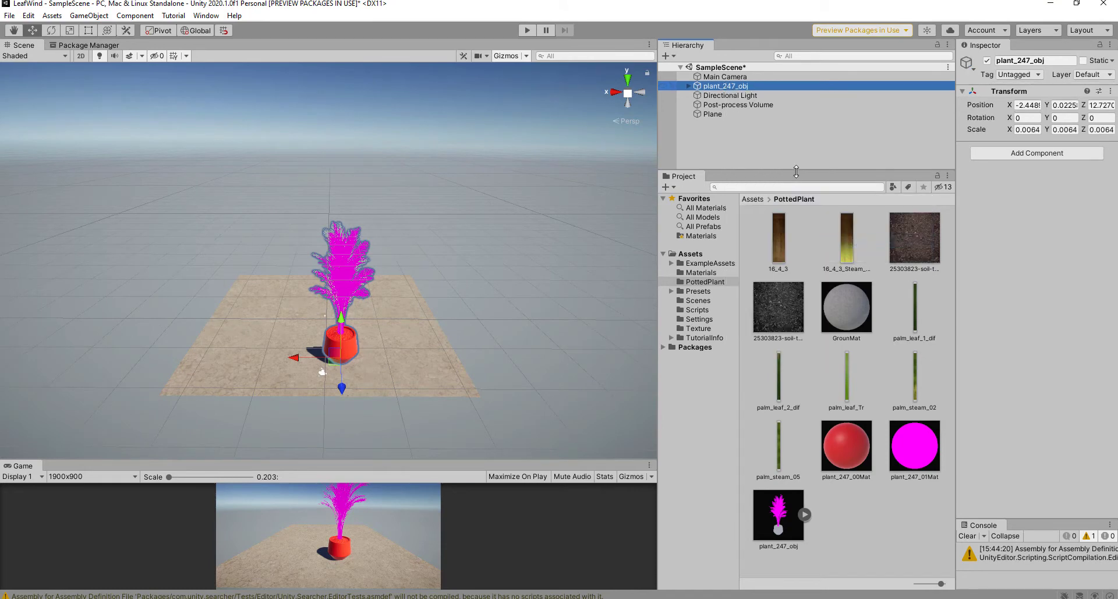
drag(795, 174, 796, 259)
Step: Delete the red pot plant_247_00, restoring the accidentally deleted plant_247_01 fronds
click(690, 86)
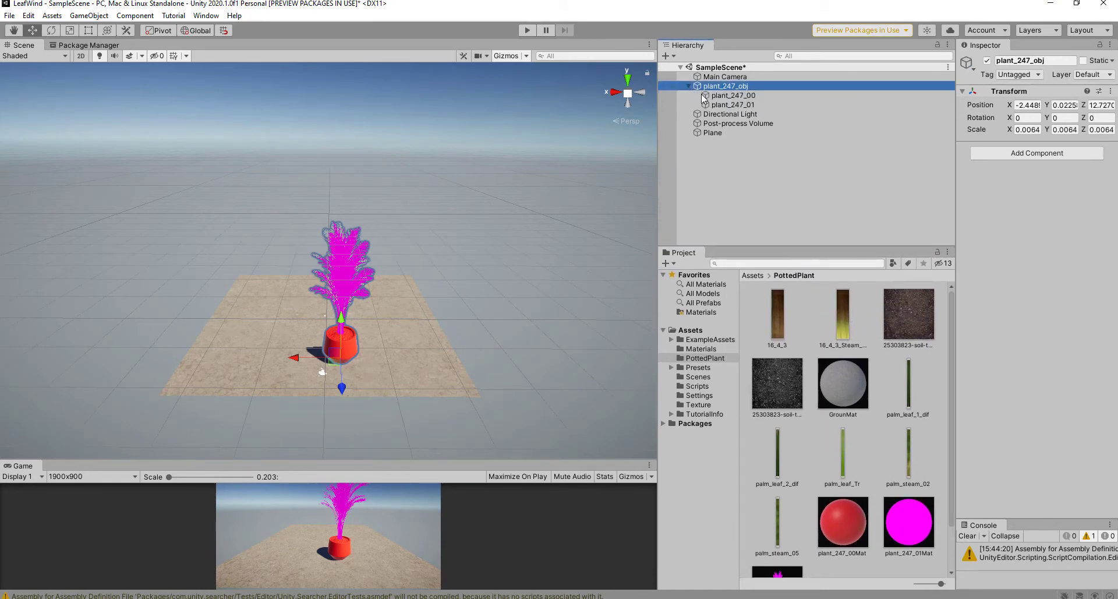
click(732, 105)
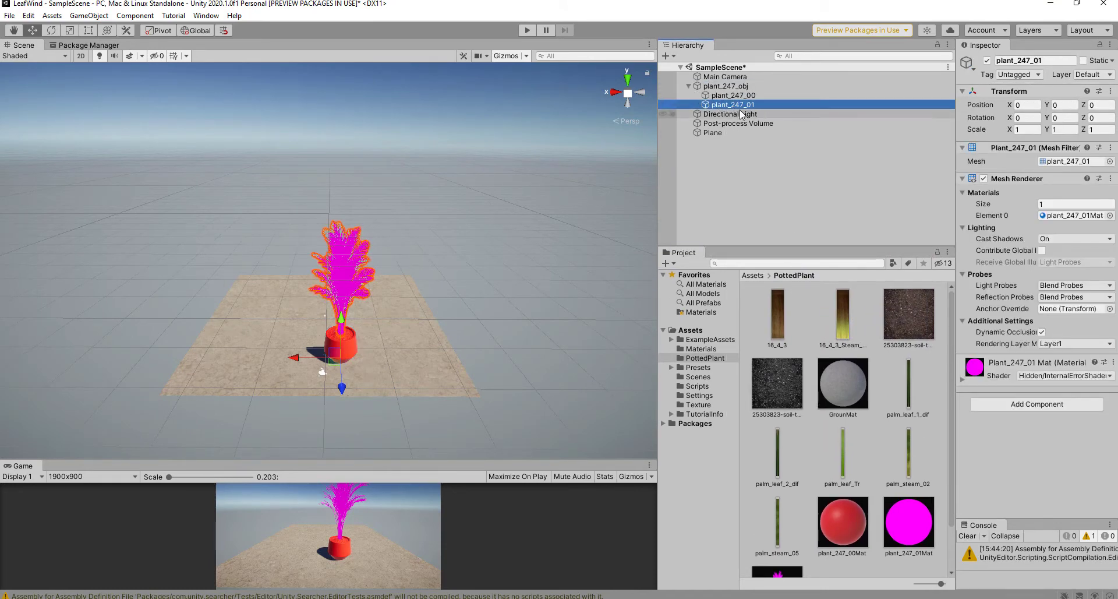
key(Delete)
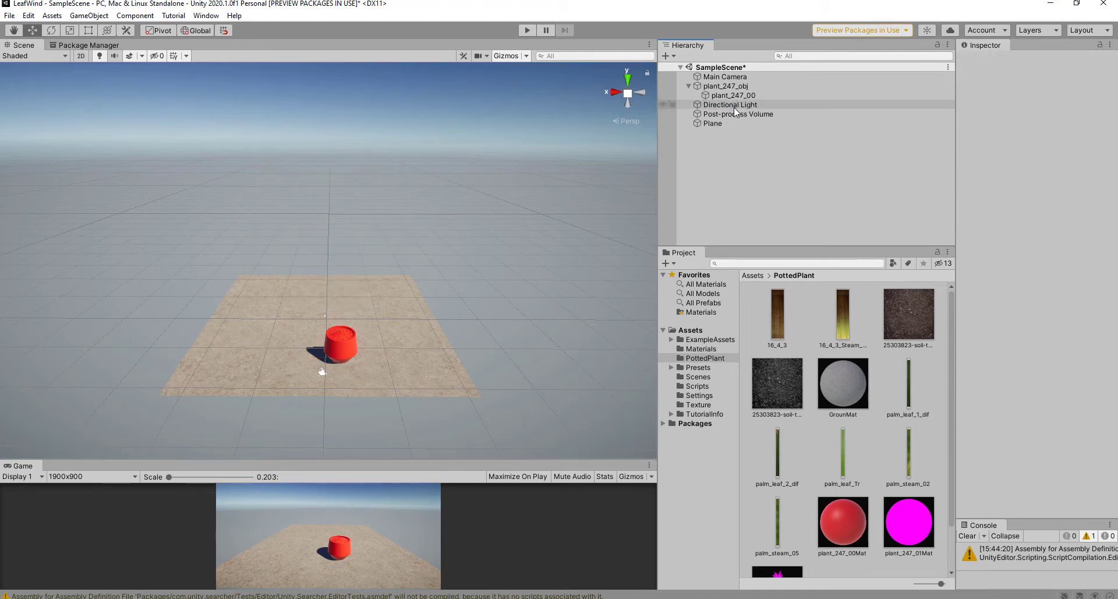
key(ctrl+z)
click(727, 97)
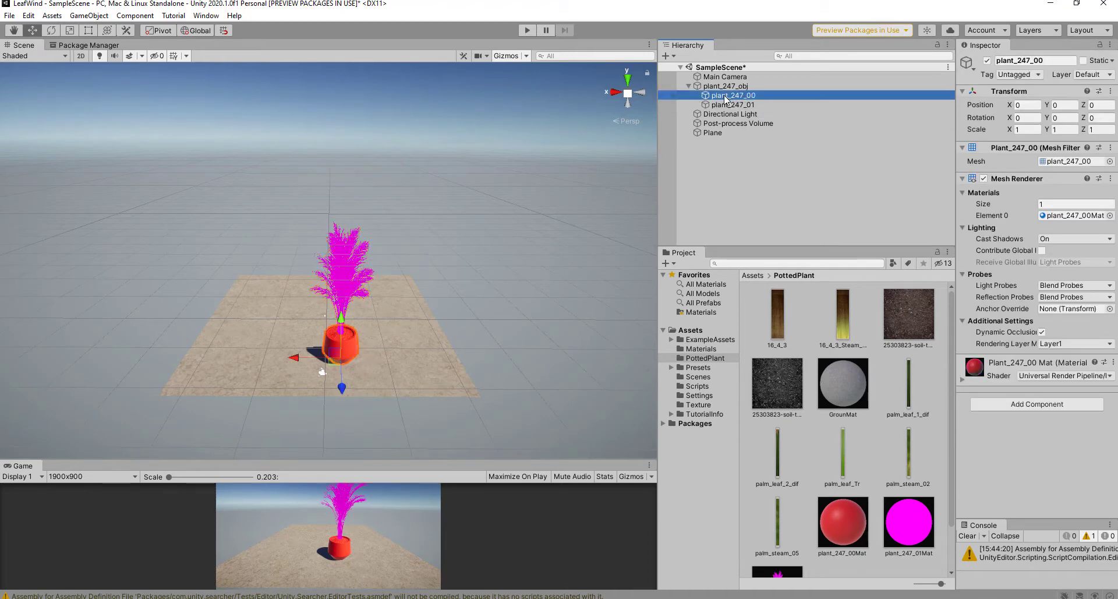
key(Delete)
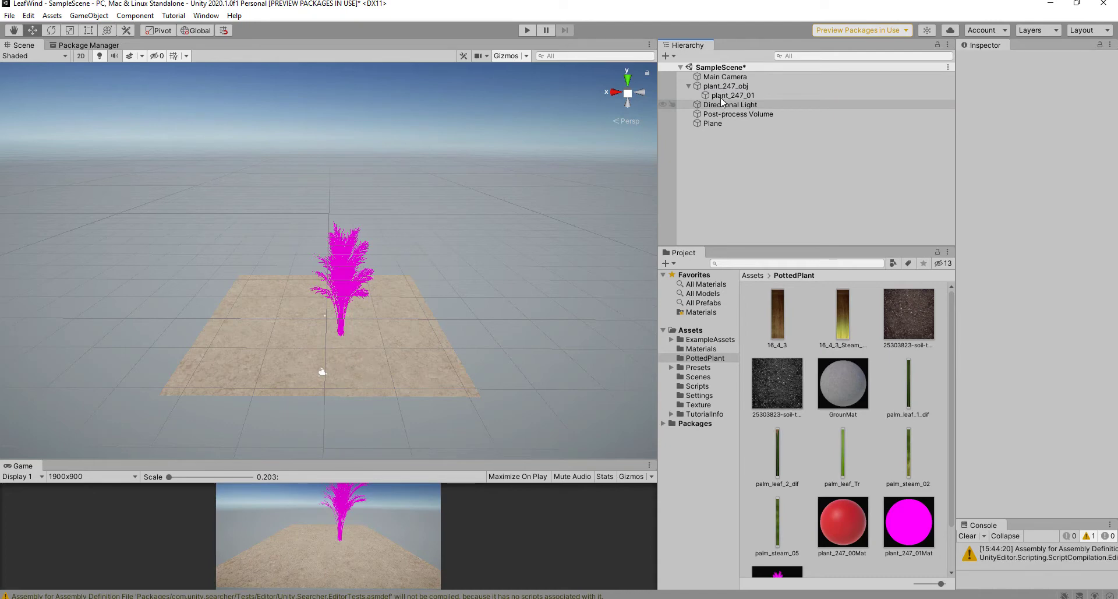
Step: Make plant_247_01 top-level, delete the empty plant_247_obj parent, and select it for scaling
drag(723, 97, 710, 82)
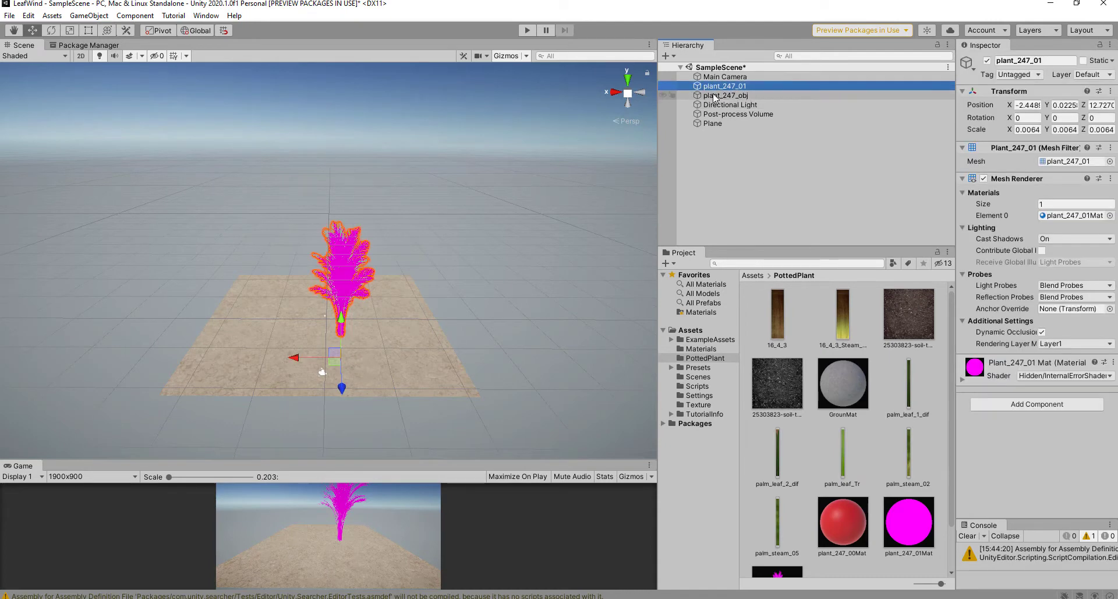
click(715, 95)
key(Delete)
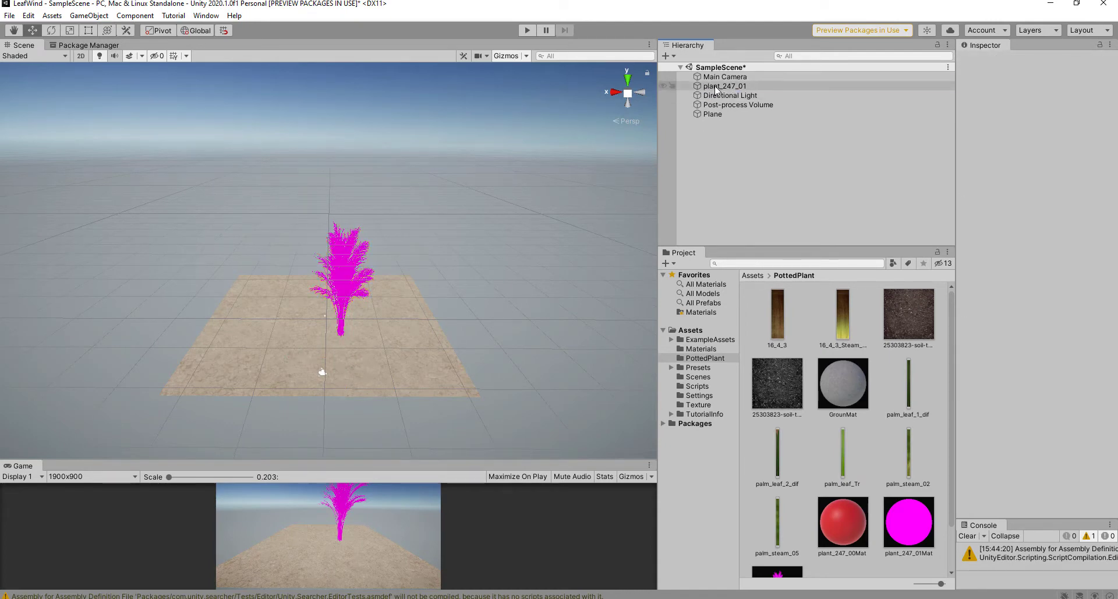
click(716, 88)
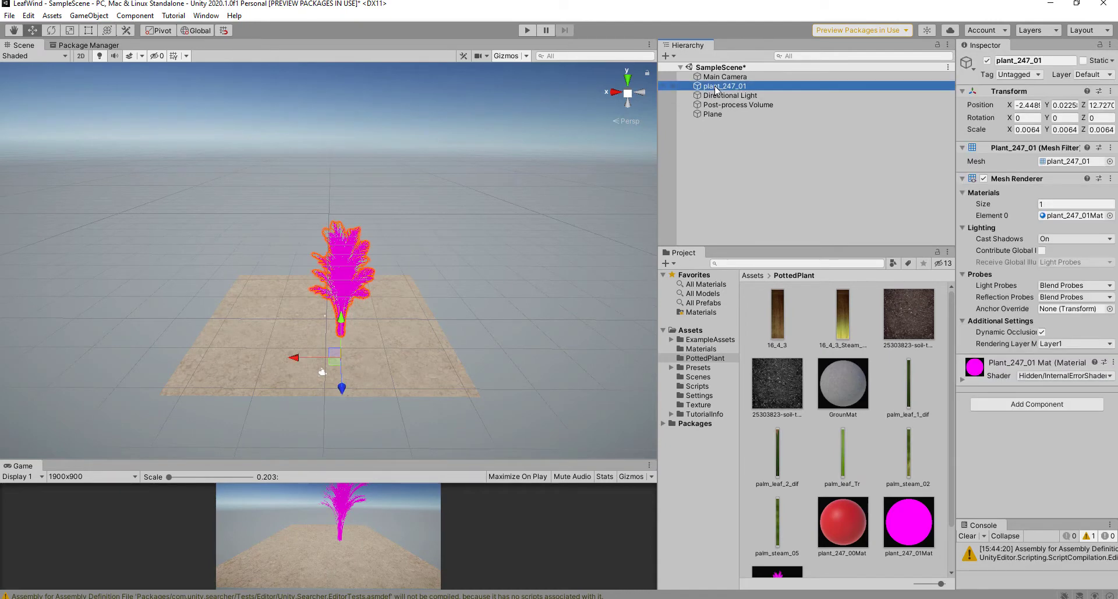
click(70, 30)
Step: Scale the palm up uniformly and slide it across the ground plane
mouse_move(343, 358)
mouse_down()
mouse_move(372, 309)
mouse_move(336, 358)
mouse_up()
click(32, 31)
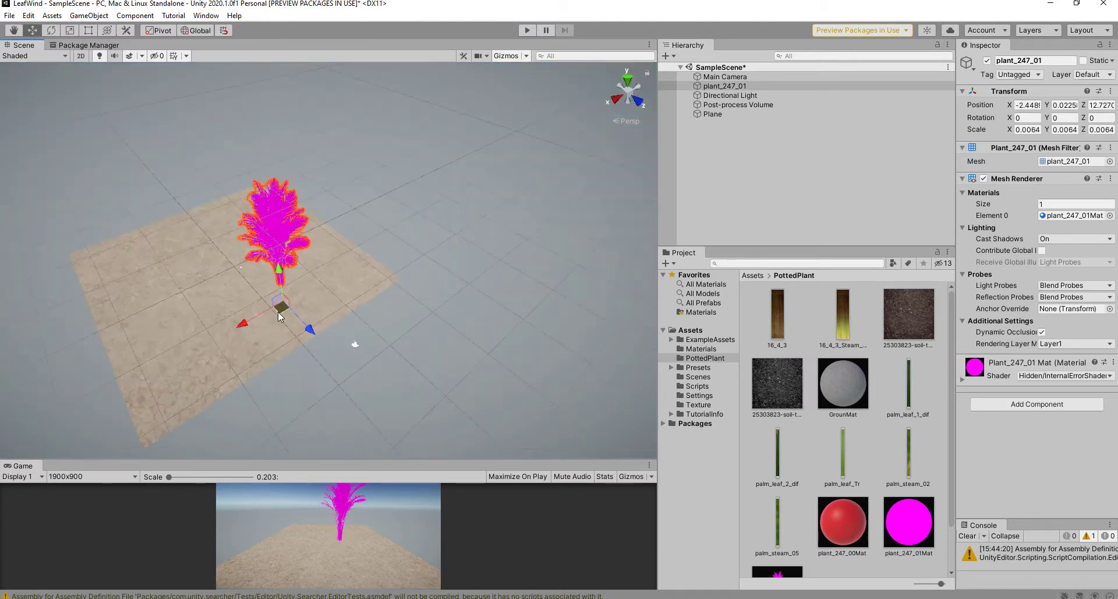
drag(279, 310, 242, 342)
alt+drag(333, 316, 248, 212)
Step: Scale the palm to 0.0095 and lower it to position 3.9, -6.24, 6.2
click(68, 31)
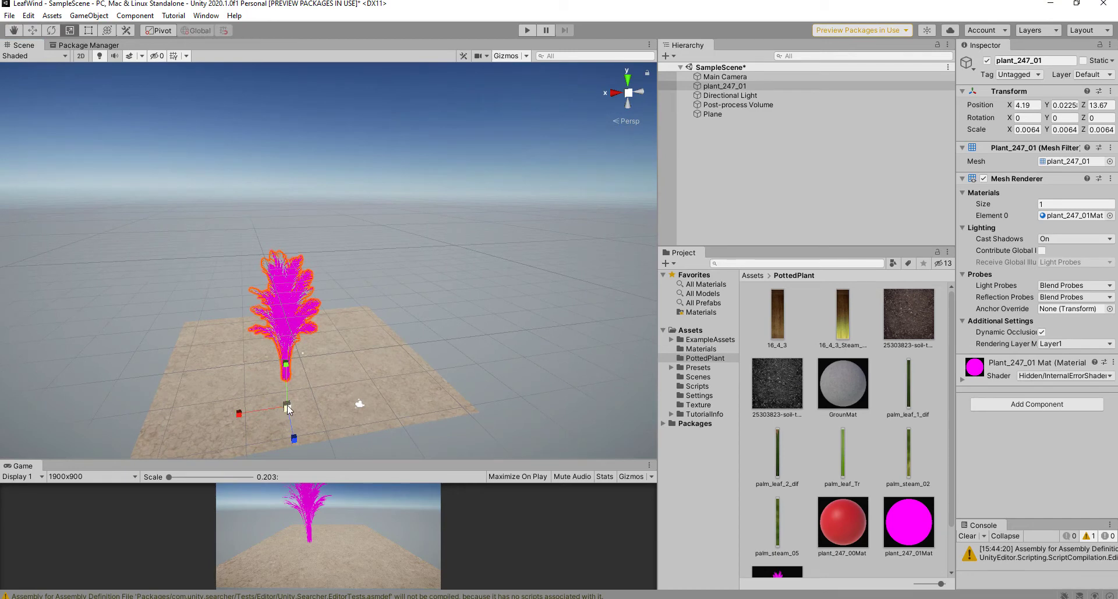
drag(288, 408, 306, 423)
key(w)
alt+drag(380, 383, 406, 321)
middle_drag(407, 321, 427, 247)
drag(299, 344, 247, 310)
Step: Zoom and orbit in for a closer, lower view of the palm
scroll(262, 252, up, 2)
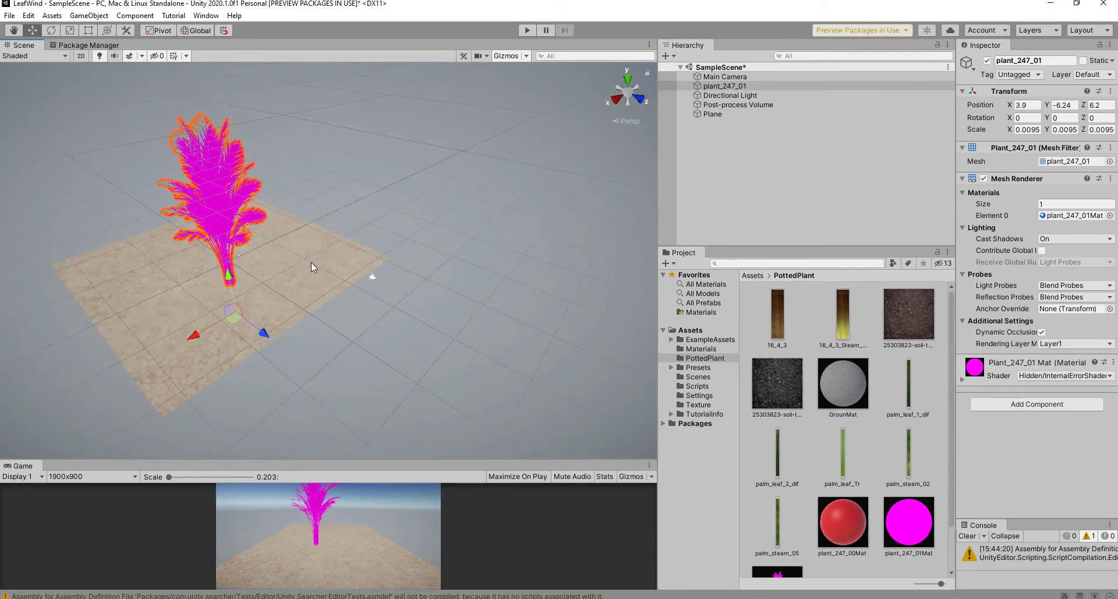
middle_drag(312, 265, 370, 298)
alt+drag(447, 317, 380, 275)
scroll(381, 274, up, 3)
scroll(382, 274, up, 4)
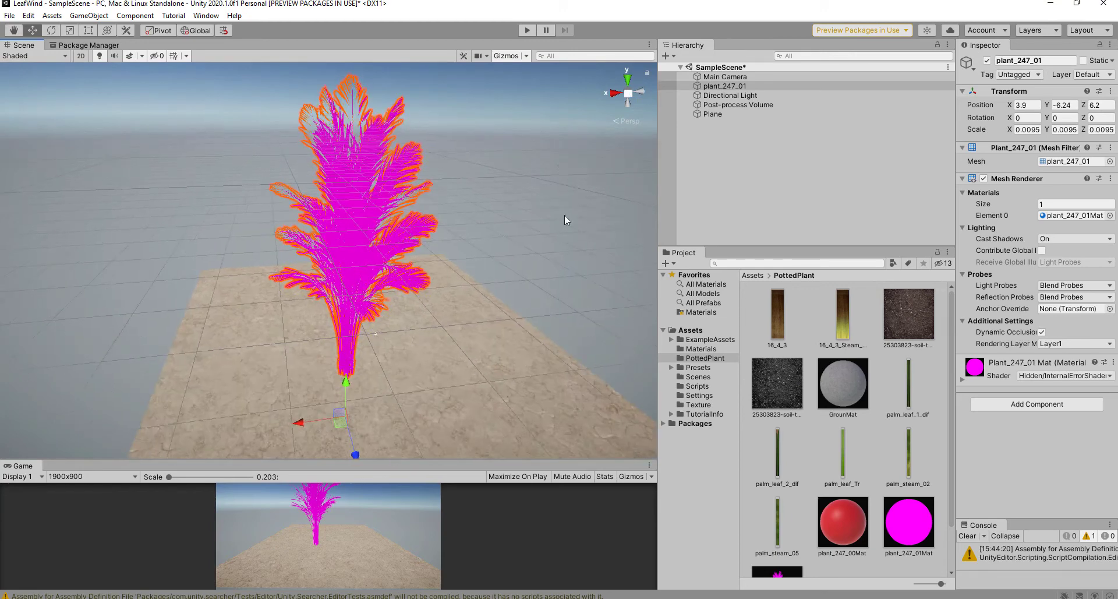
scroll(518, 180, up, 2)
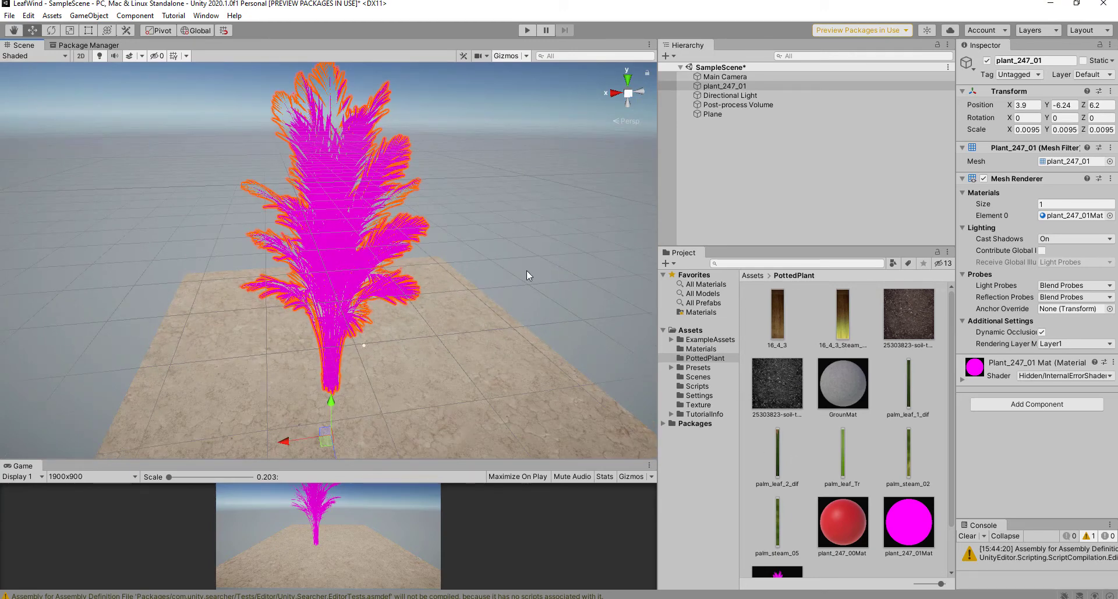
Step: Set plant_247_01Mat's shader to Universal Render Pipeline > Nature > SpeedTree8
click(893, 530)
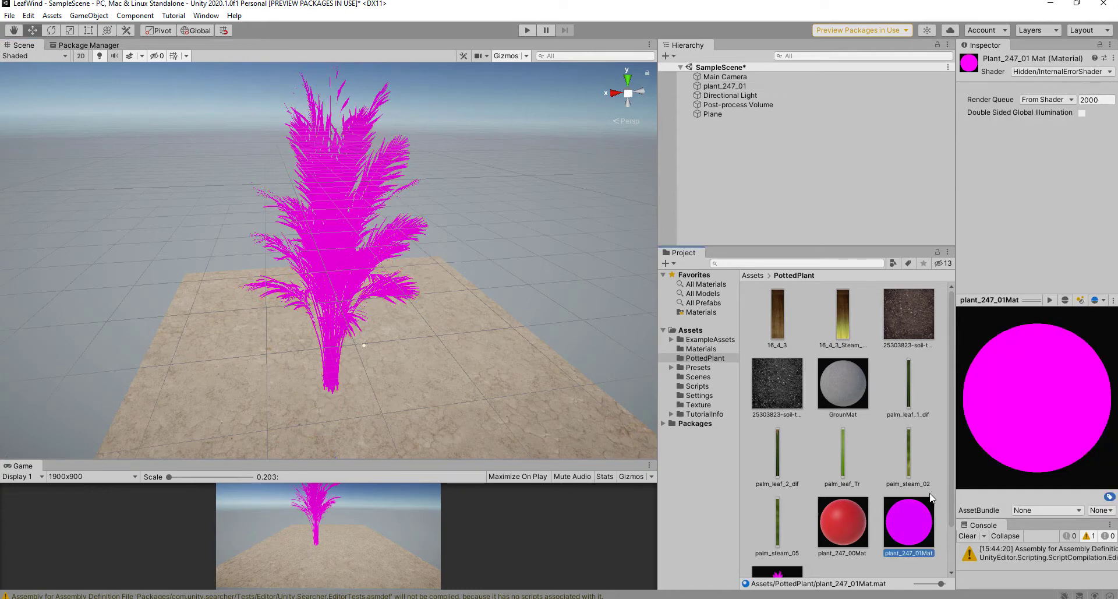
click(1040, 72)
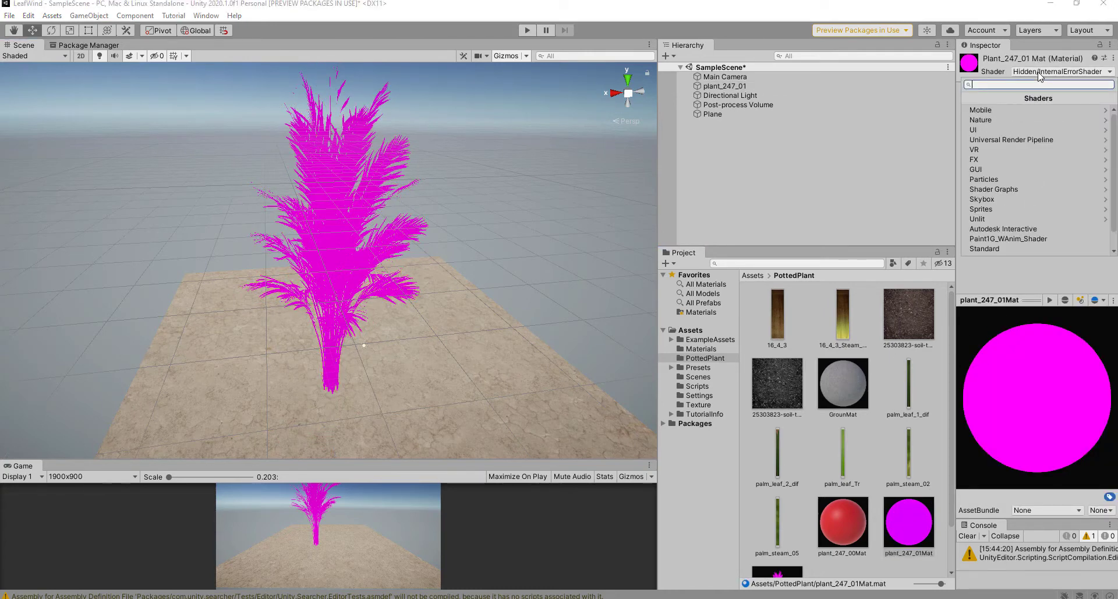
click(1008, 140)
click(994, 131)
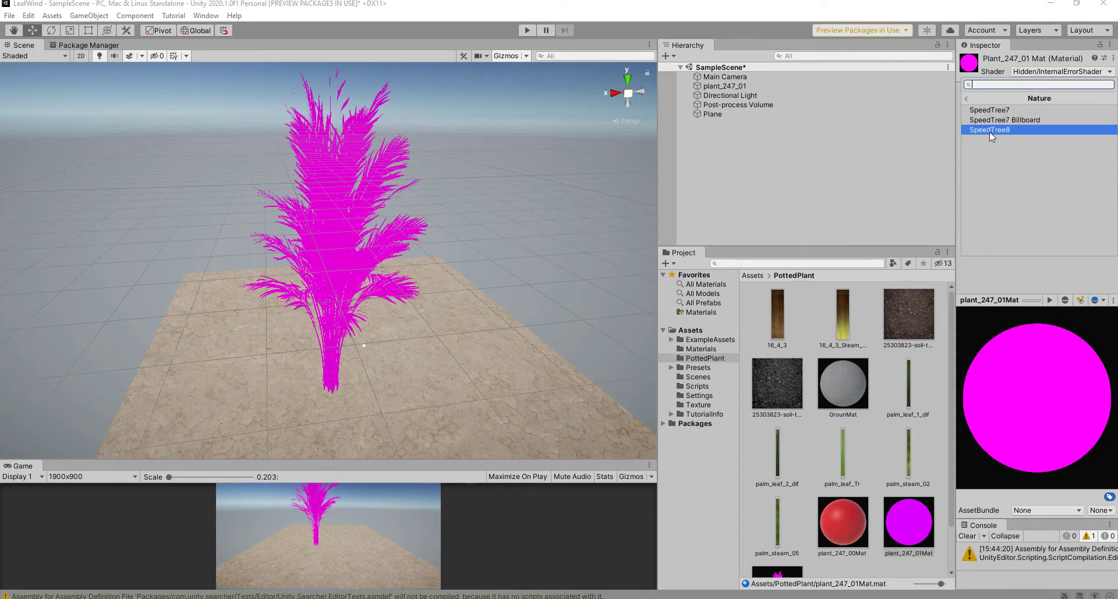
click(988, 130)
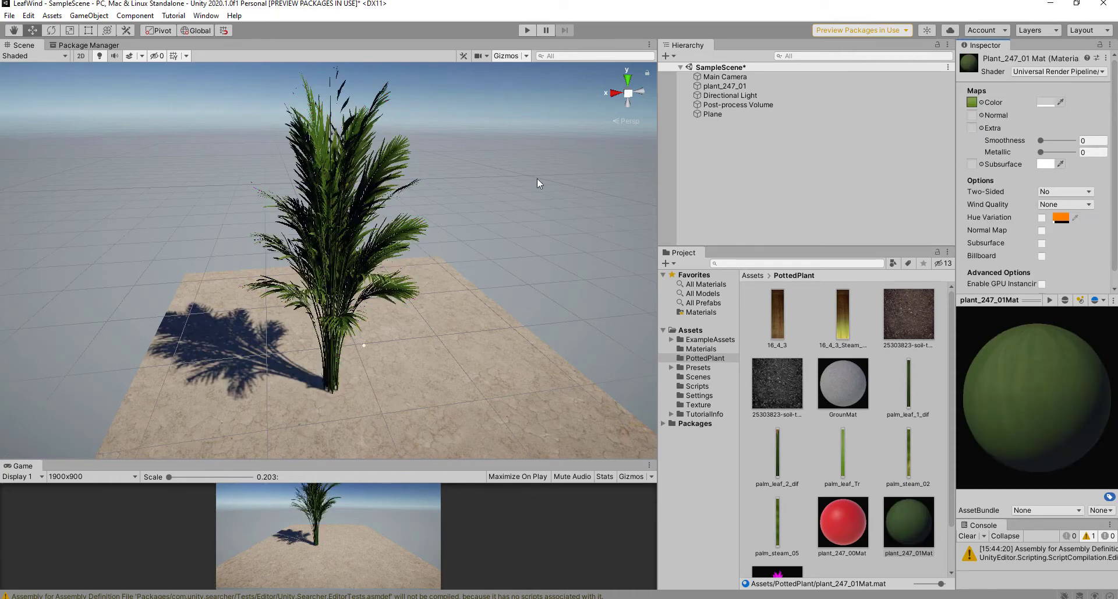
Step: Orbit and zoom around the palm to inspect its green SpeedTree8 rendering
scroll(410, 232, up, 5)
middle_drag(436, 233, 408, 268)
scroll(285, 134, up, 4)
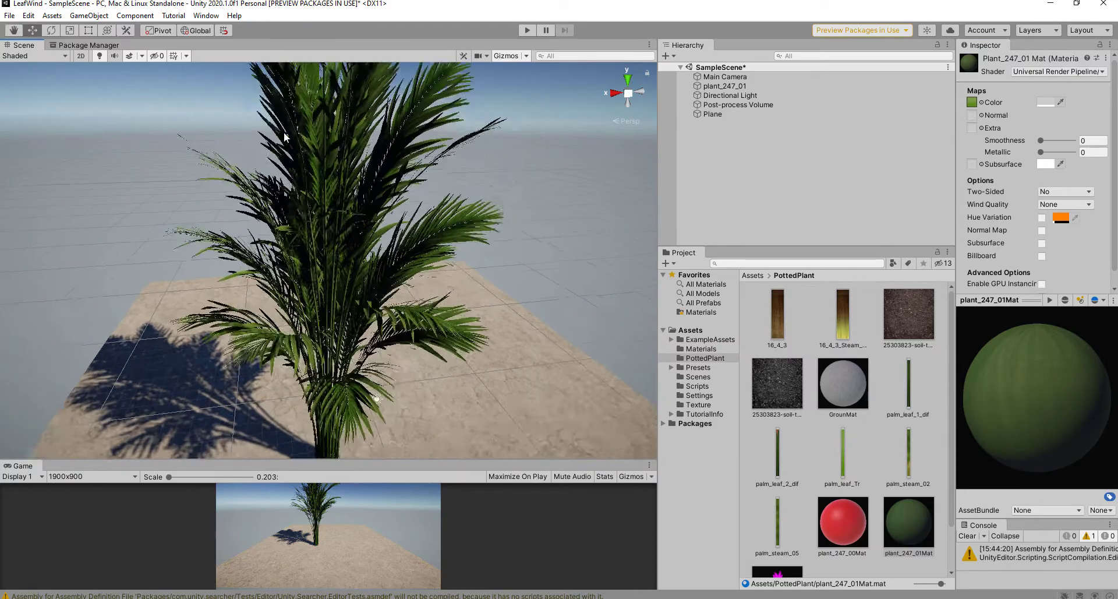
scroll(286, 137, up, 3)
alt+drag(285, 137, 345, 182)
middle_drag(345, 183, 368, 345)
scroll(334, 127, up, 3)
scroll(329, 124, down, 2)
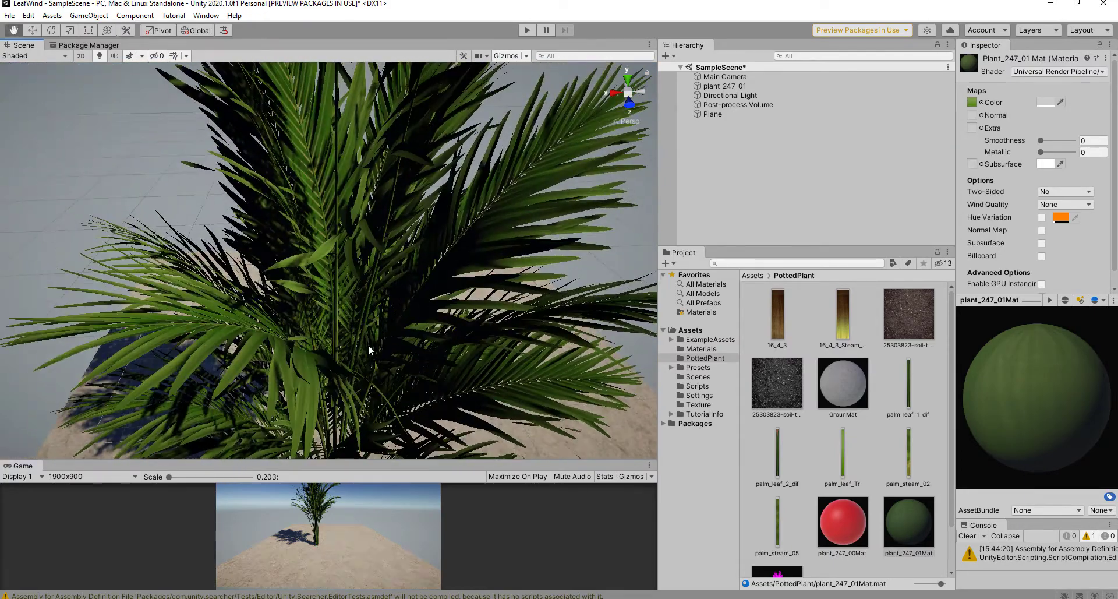
scroll(302, 253, up, 3)
scroll(302, 252, down, 3)
middle_drag(338, 224, 347, 222)
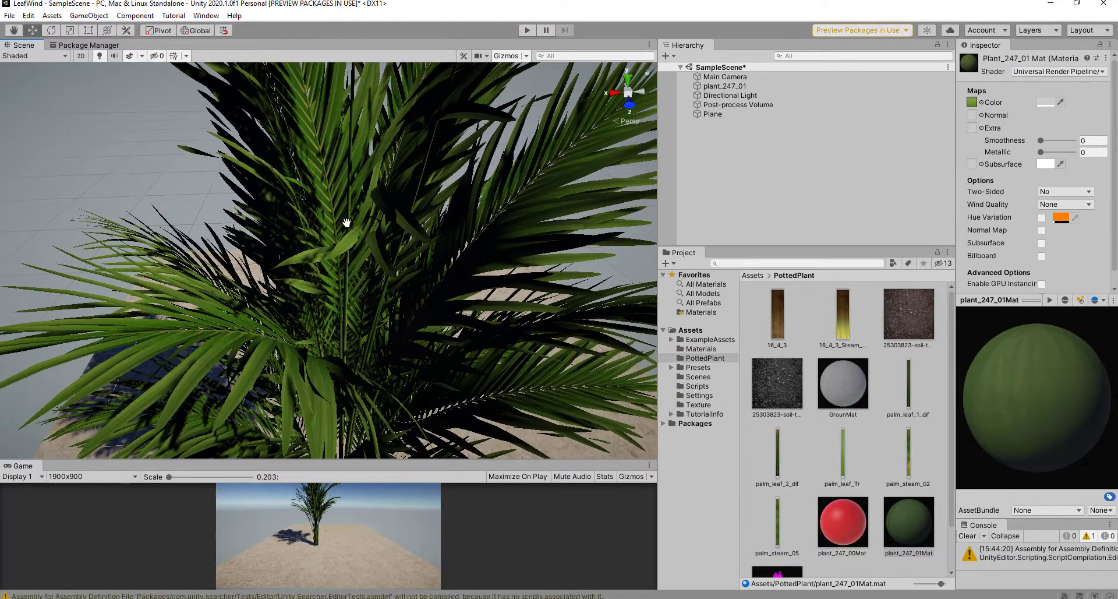
scroll(408, 227, down, 5)
alt+drag(446, 229, 441, 208)
middle_drag(441, 209, 386, 98)
scroll(411, 205, up, 1)
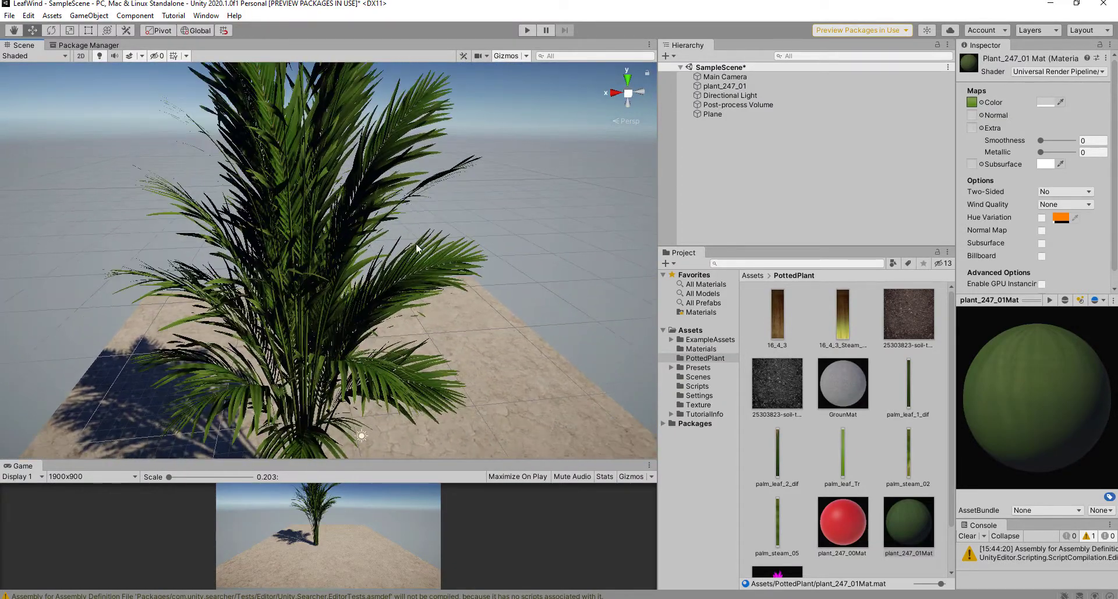
alt+drag(416, 249, 407, 160)
middle_drag(408, 159, 463, 79)
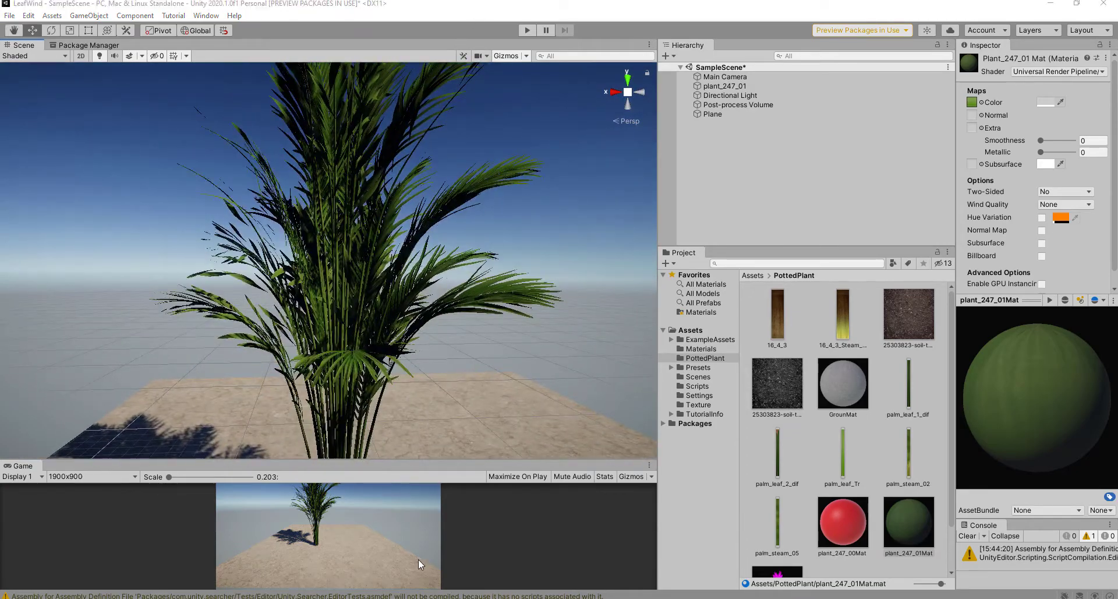
alt+drag(372, 351, 169, 418)
scroll(396, 302, up, 1)
scroll(432, 340, up, 1)
scroll(438, 344, down, 1)
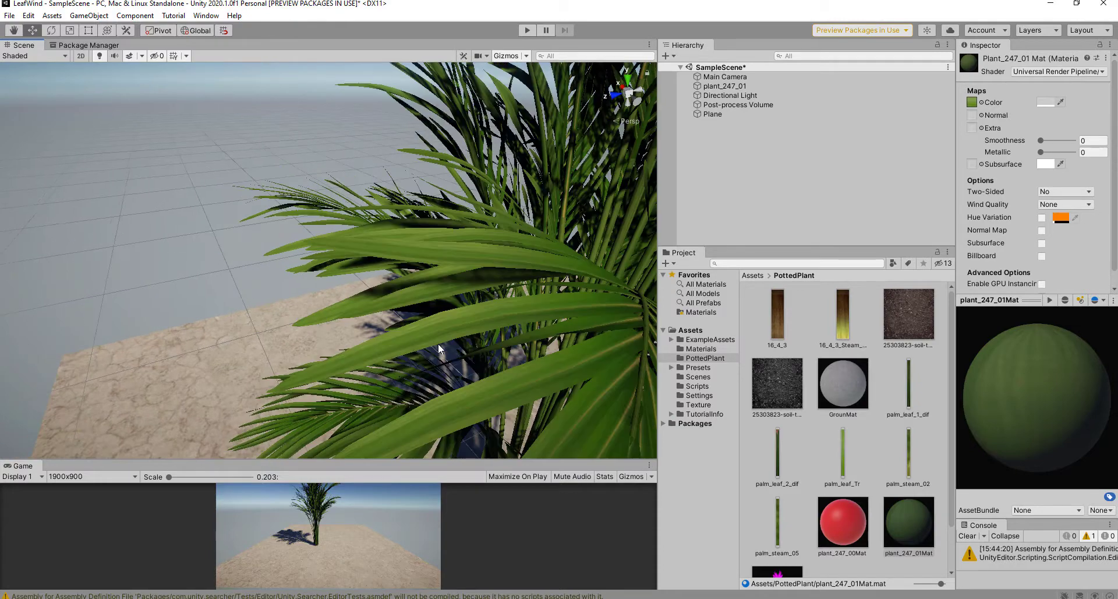
scroll(593, 396, down, 5)
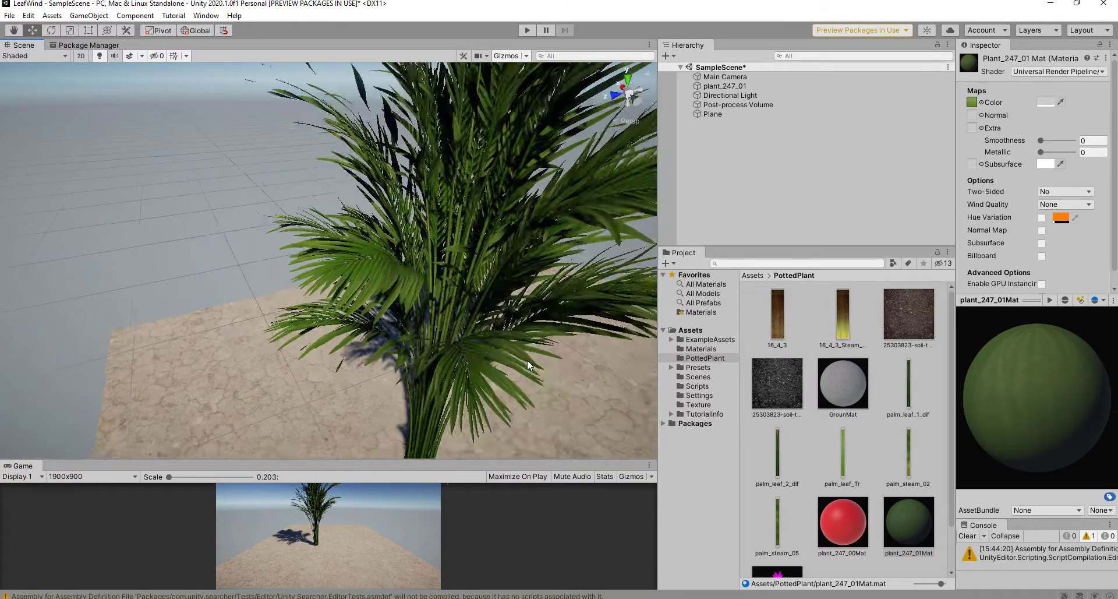
scroll(527, 365, down, 3)
Step: Locate the material's leaf texture, then bring up asset creation in the Materials folder
click(920, 531)
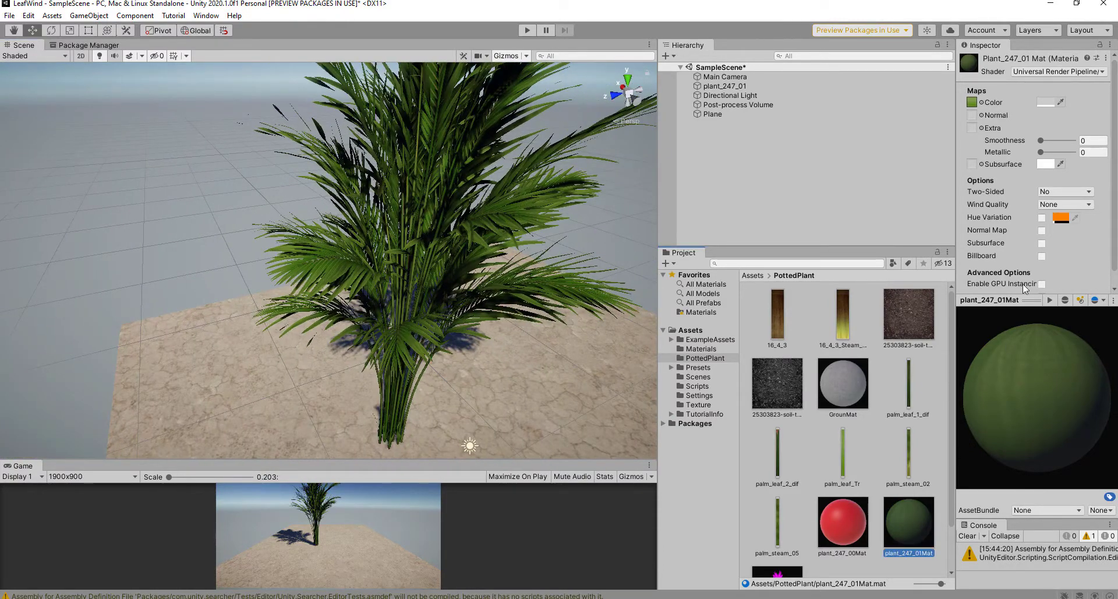
click(972, 102)
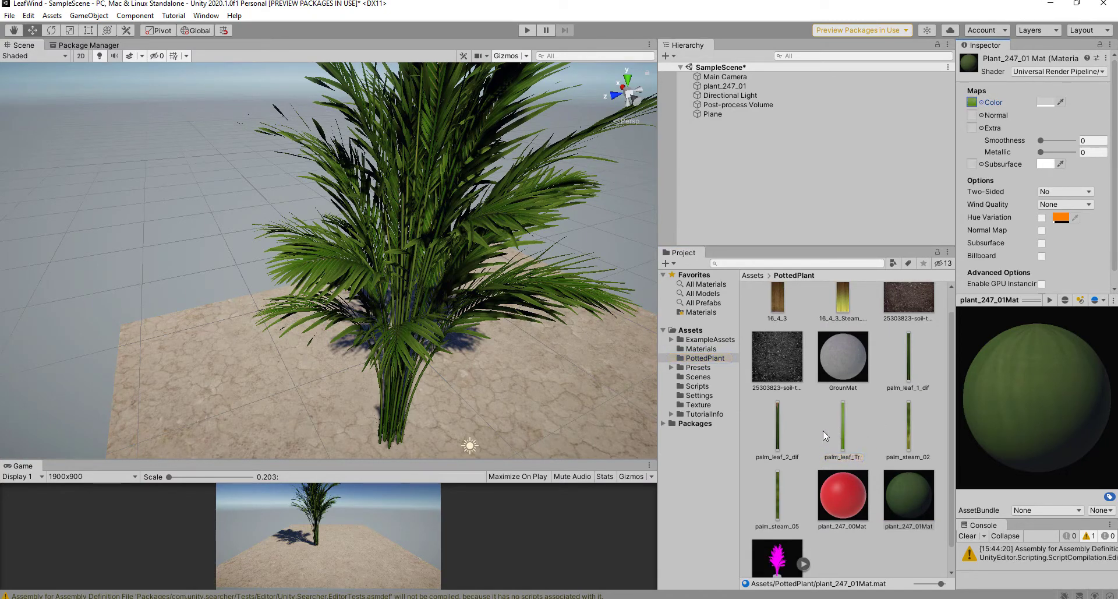
click(702, 350)
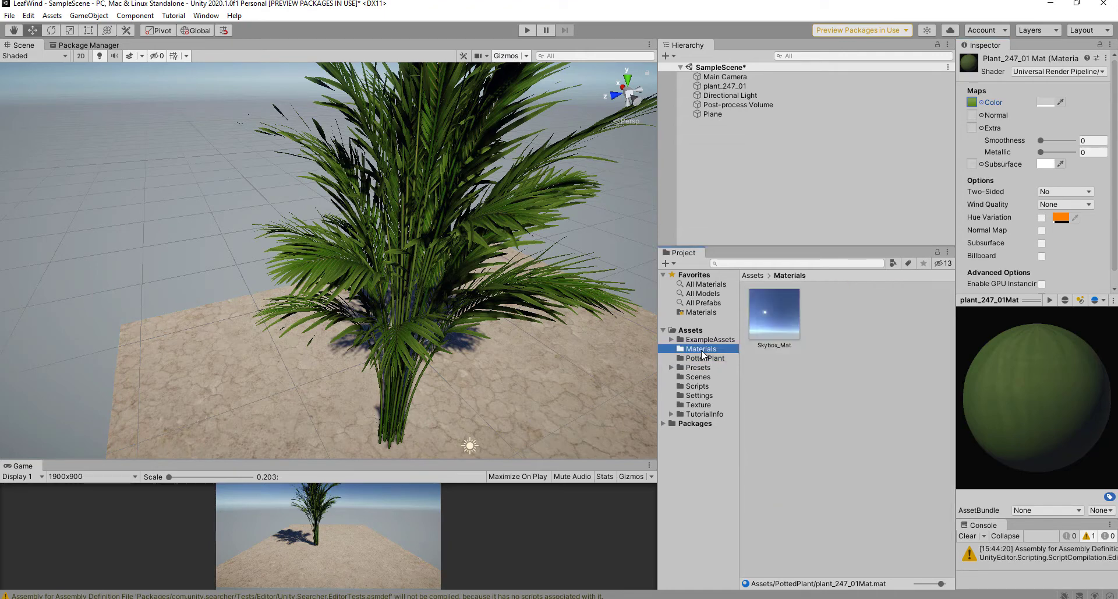
right_click(809, 419)
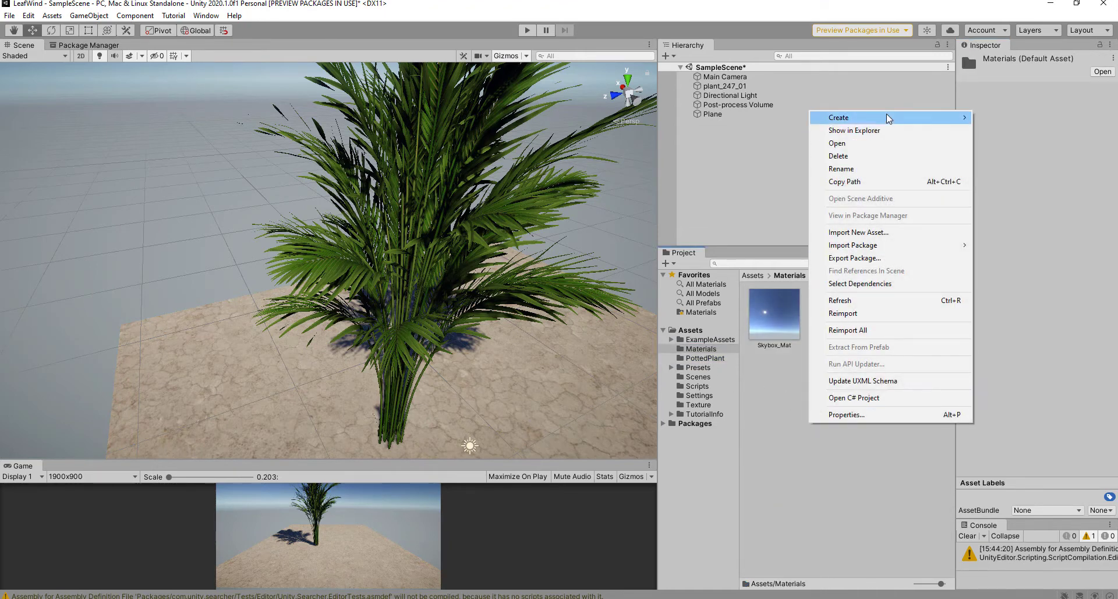
mouse_move(887, 114)
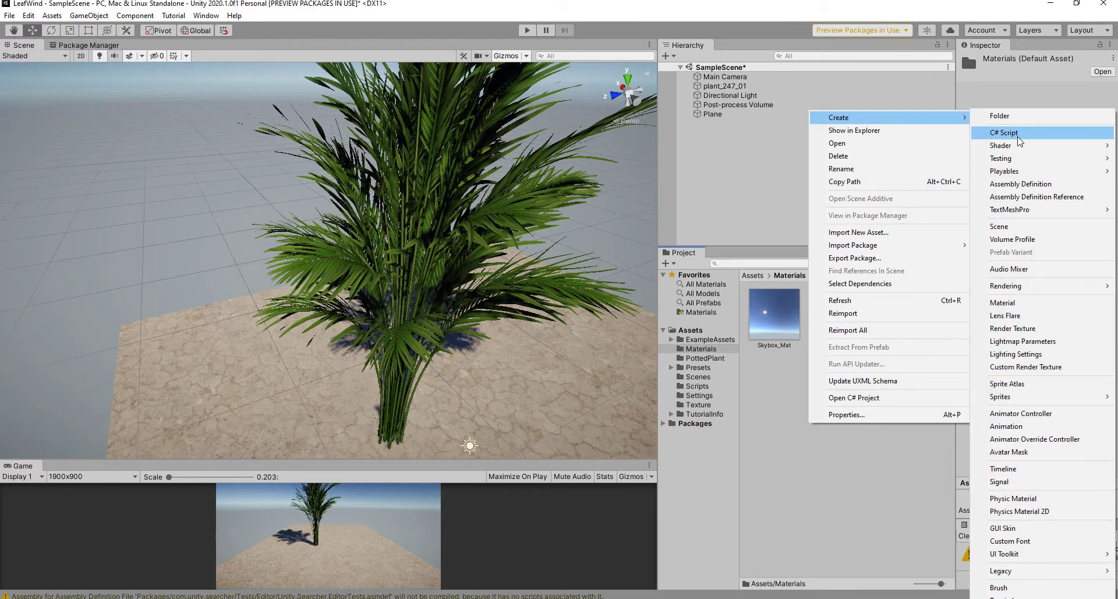
Step: Create a PBR Graph named LeafWindSHADER in Materials and open it in Shader Graph
mouse_move(1013, 146)
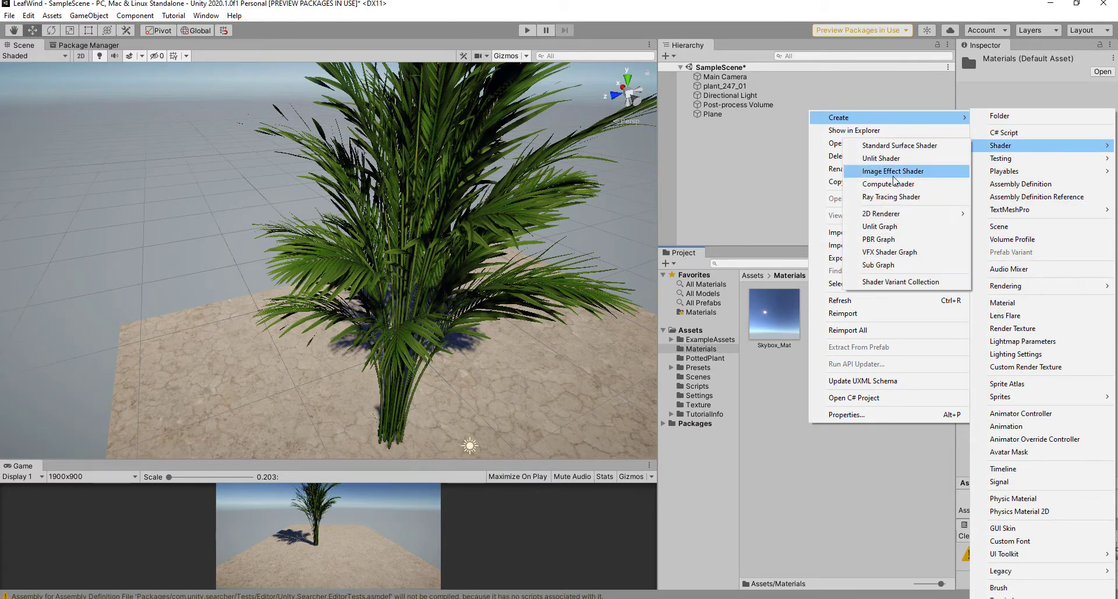
click(877, 239)
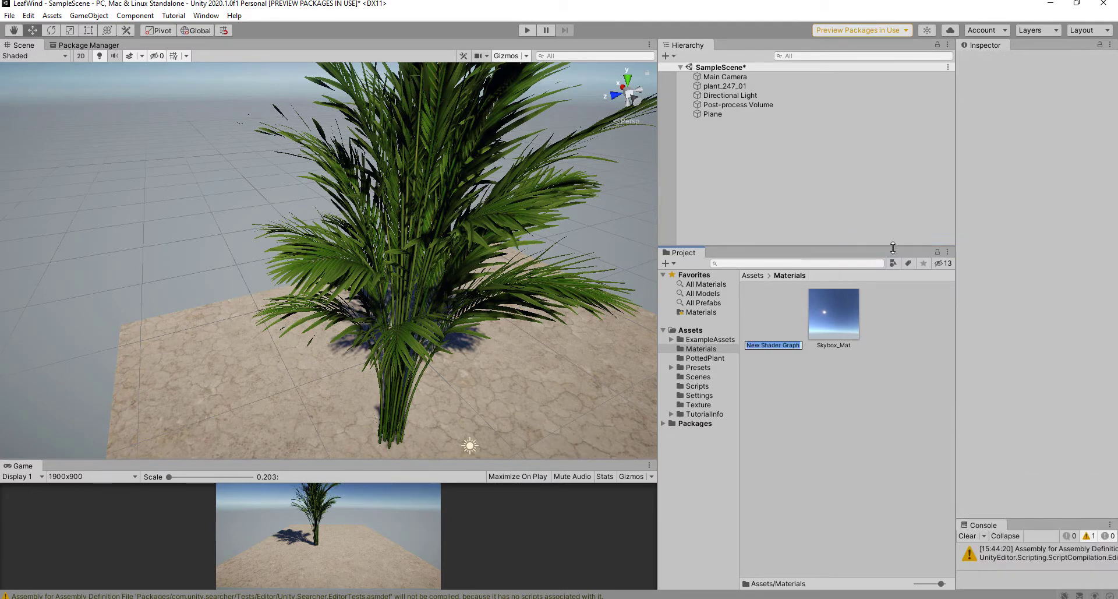
text(LeafWindSHADER)
key(Return)
click(784, 324)
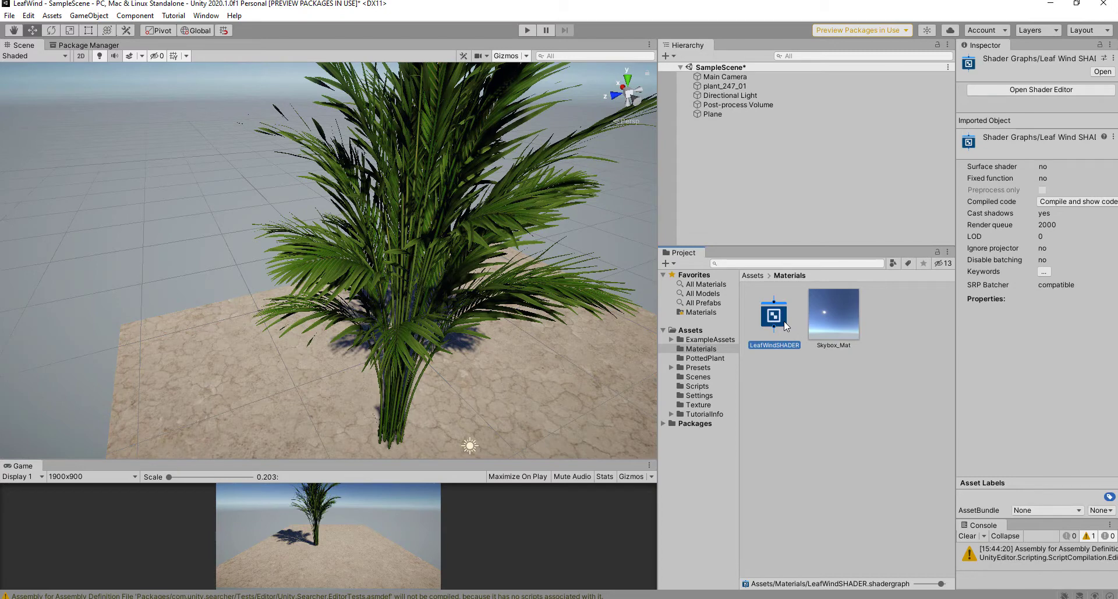
double_click(785, 324)
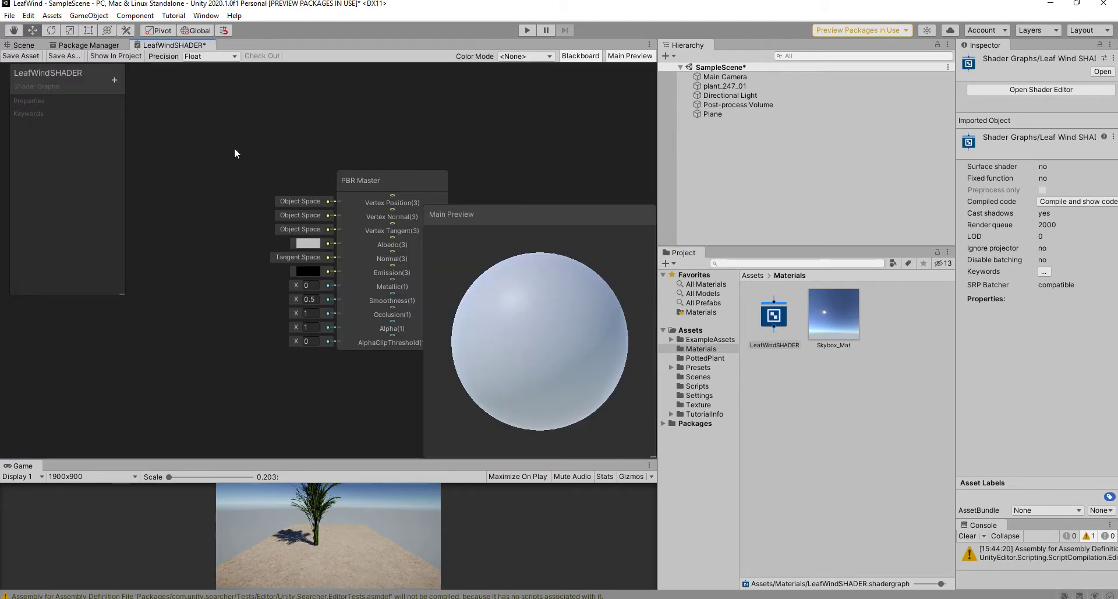
Step: Back in the Scene view, bring the palm to a level view and select Main Camera
scroll(246, 146, down, 5)
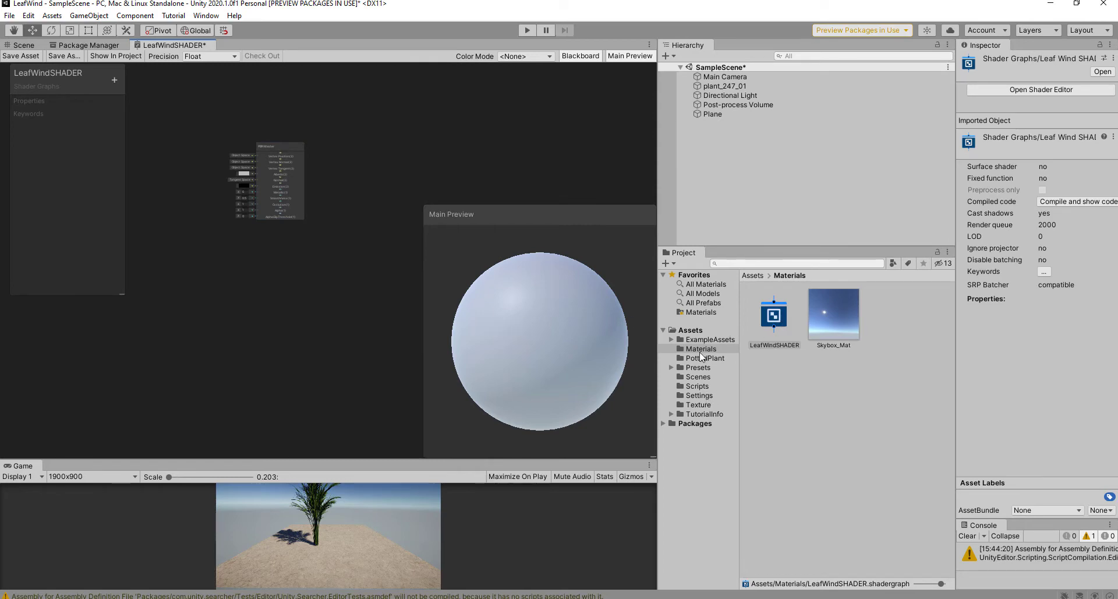
click(23, 45)
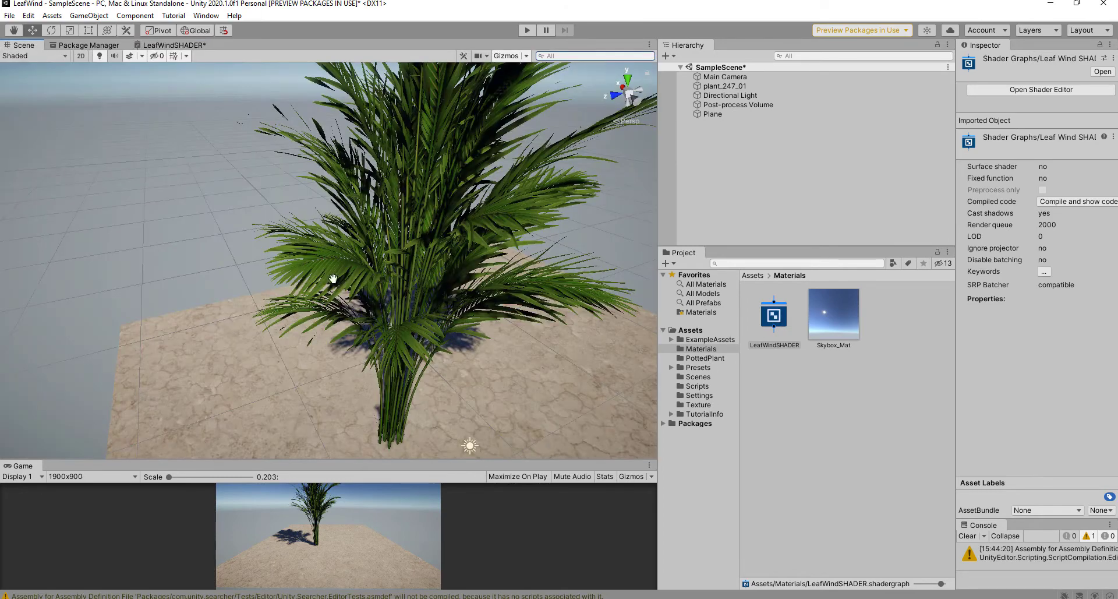
middle_drag(333, 278, 266, 287)
alt+drag(271, 288, 245, 219)
scroll(307, 258, down, 2)
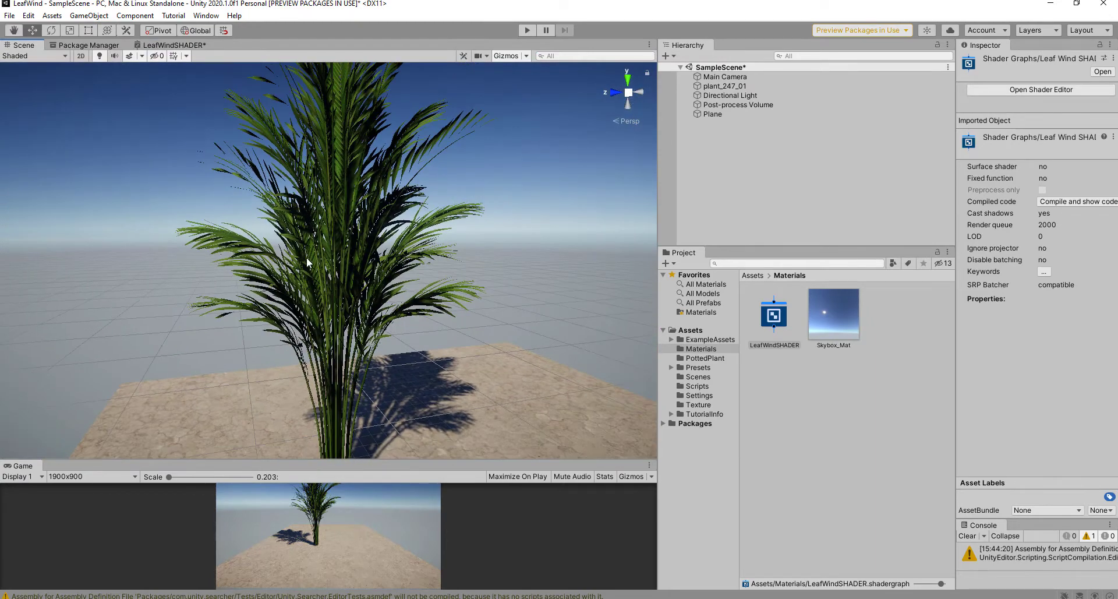
click(725, 76)
scroll(334, 194, down, 6)
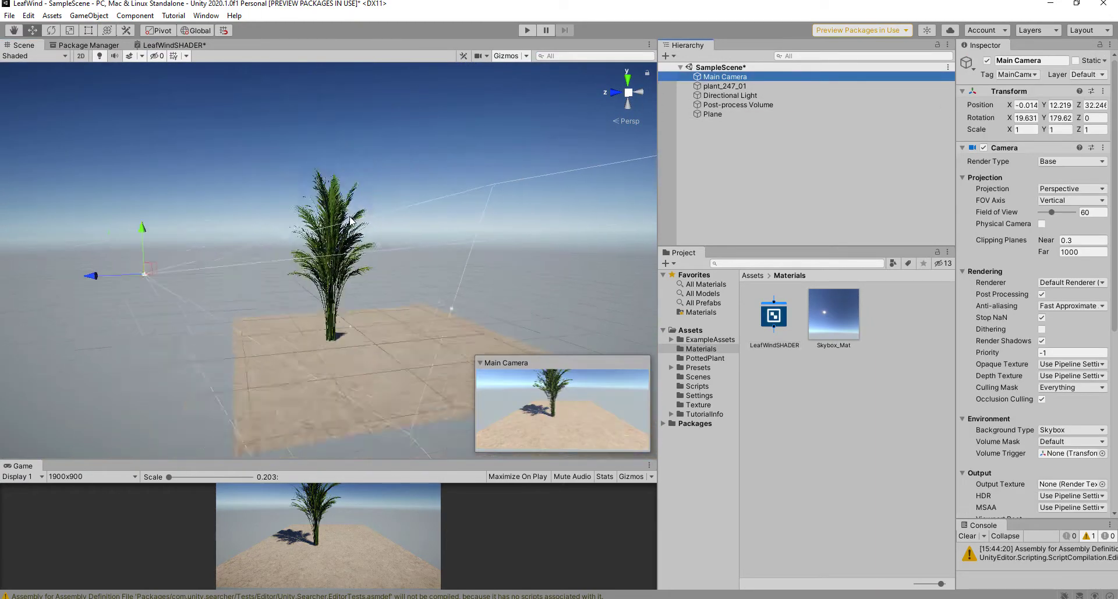
Step: Raise and tilt the Main Camera so it looks down on the palm
alt+drag(301, 225, 554, 324)
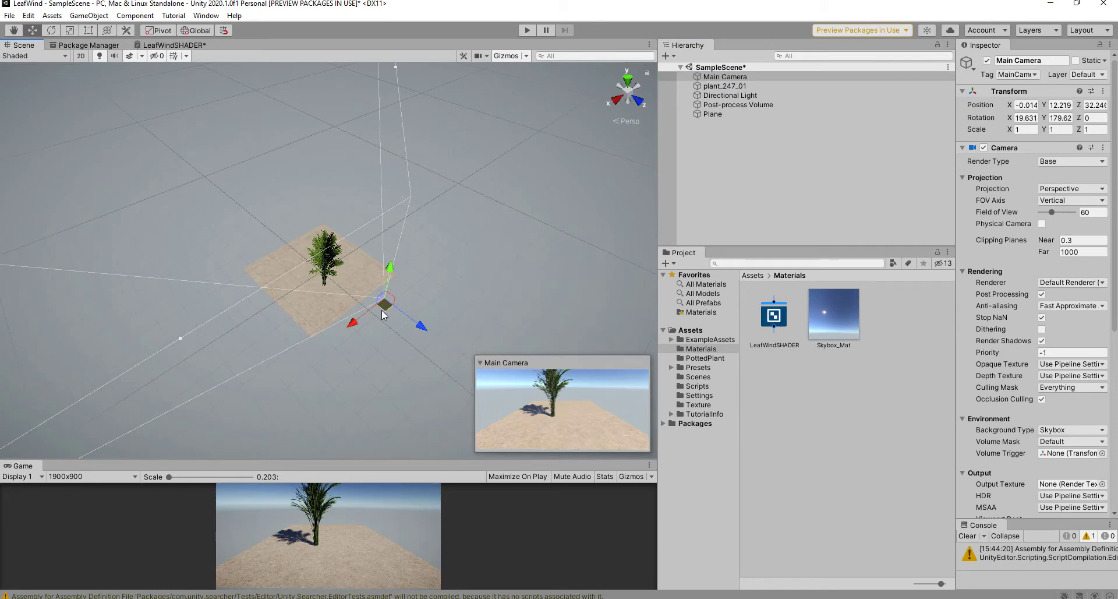
mouse_move(378, 309)
mouse_down()
mouse_move(348, 289)
mouse_move(394, 297)
mouse_up()
click(52, 31)
click(32, 32)
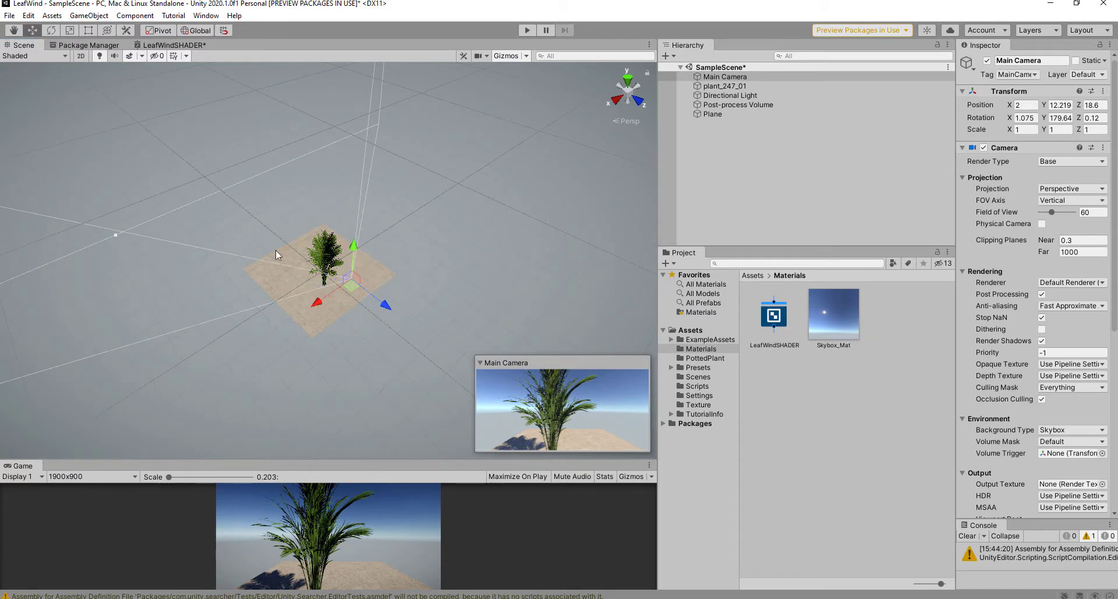
middle_drag(275, 250, 308, 191)
alt+drag(344, 160, 406, 219)
alt+drag(397, 262, 266, 193)
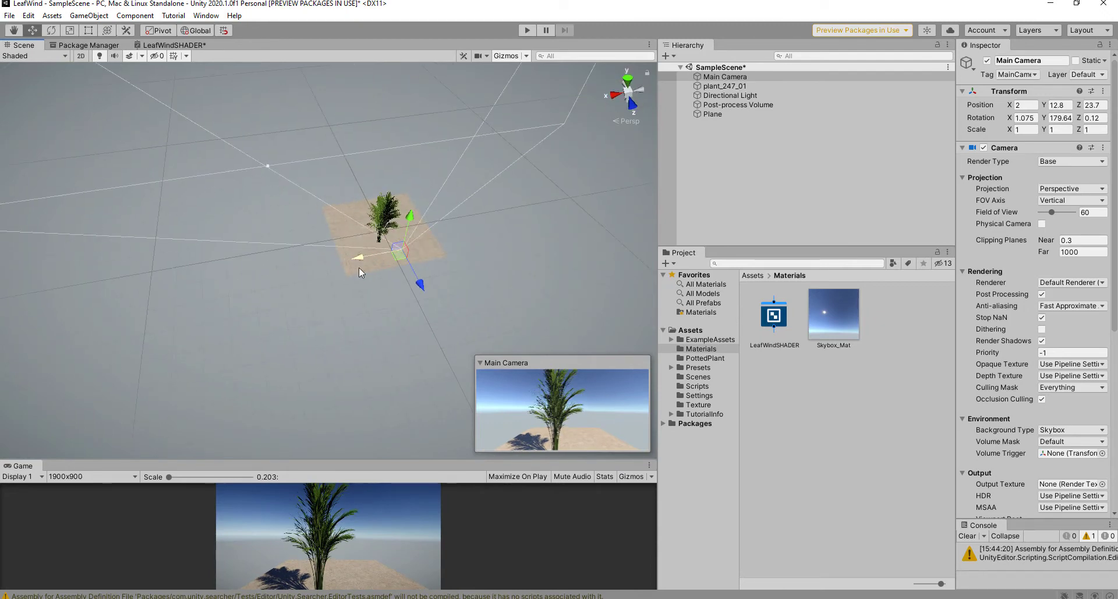
drag(374, 258, 394, 187)
click(55, 32)
click(32, 30)
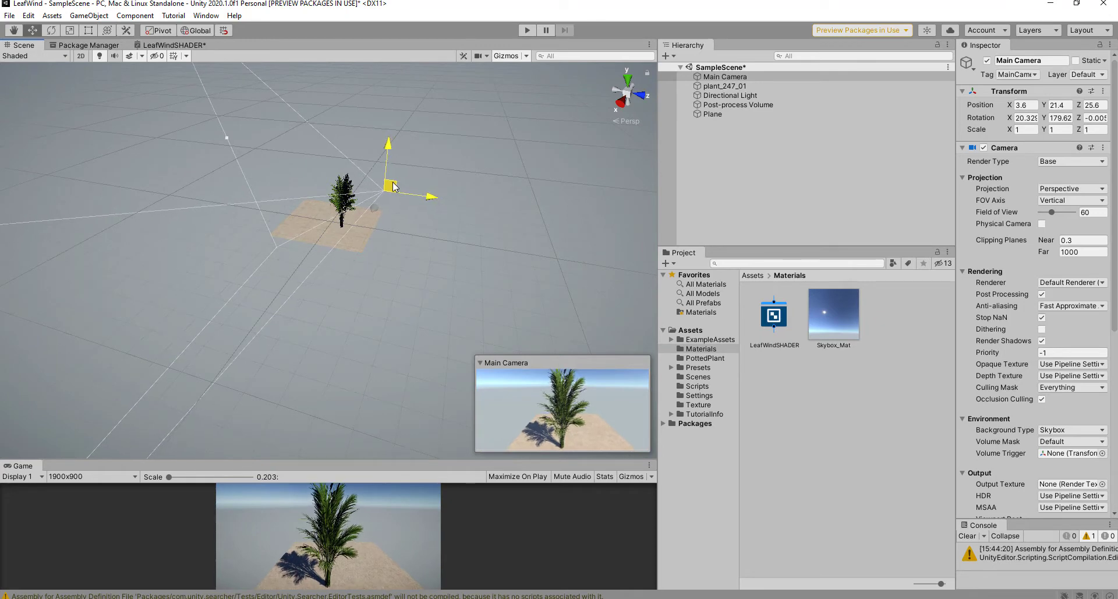
Step: Scale the ground Plane up to about 10.77 and show the PottedPlant folder
click(352, 244)
alt+drag(430, 245, 340, 173)
click(69, 31)
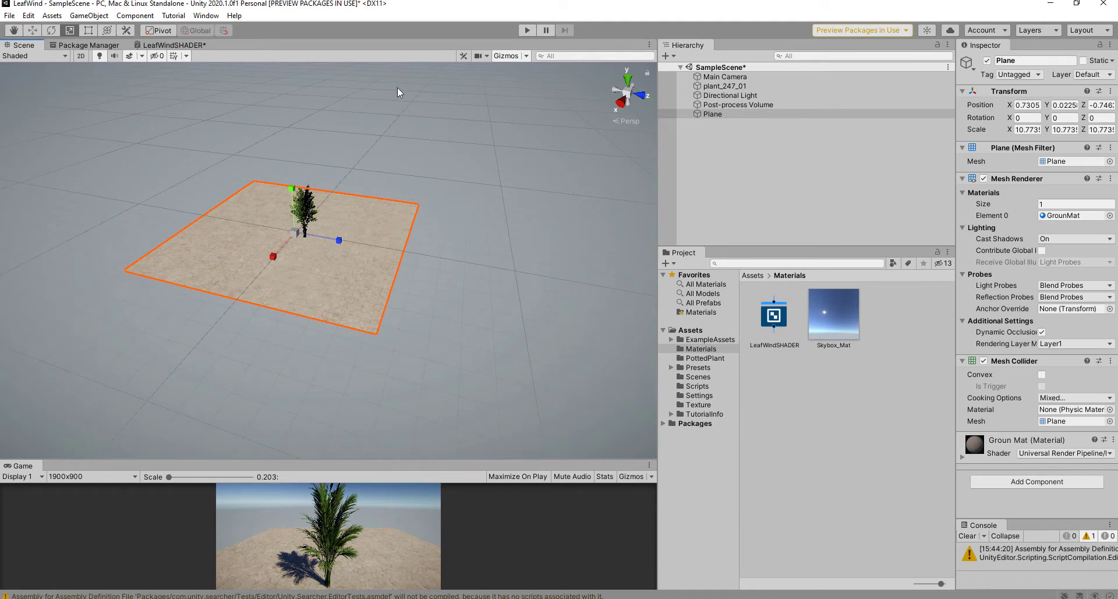
click(714, 358)
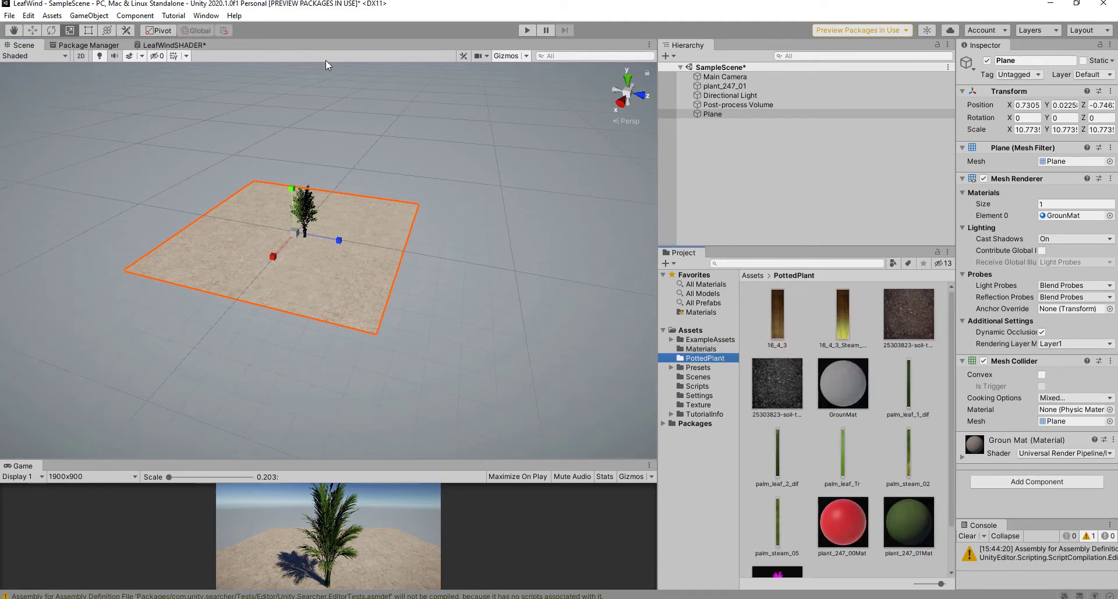
Step: Add the palm_leaf_Tr texture to the LeafWindSHADER graph and reposition the PBR Master node
click(174, 45)
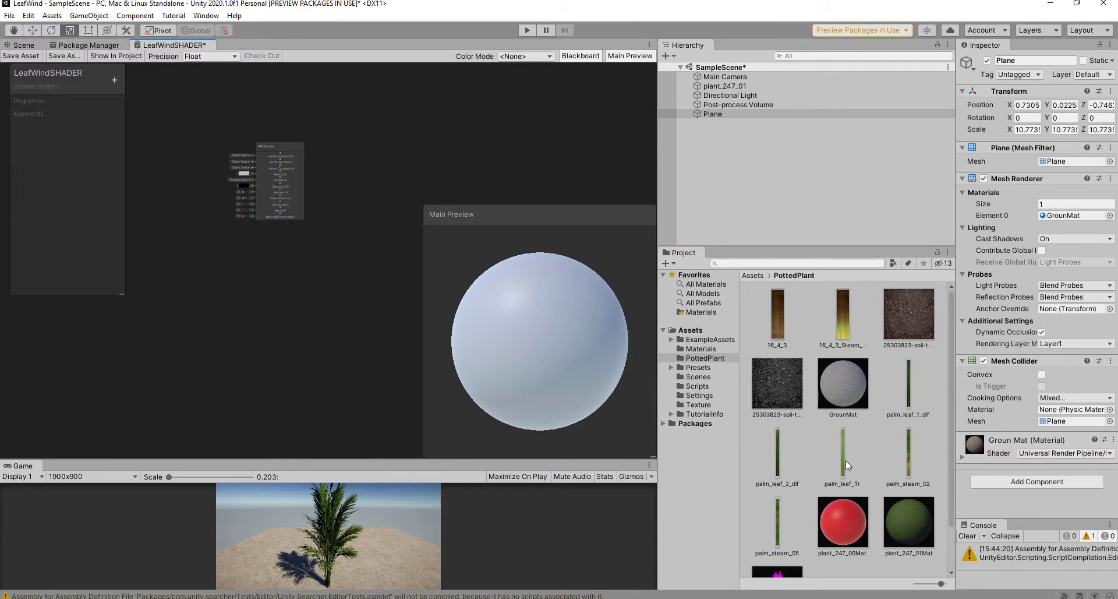
drag(846, 460, 292, 302)
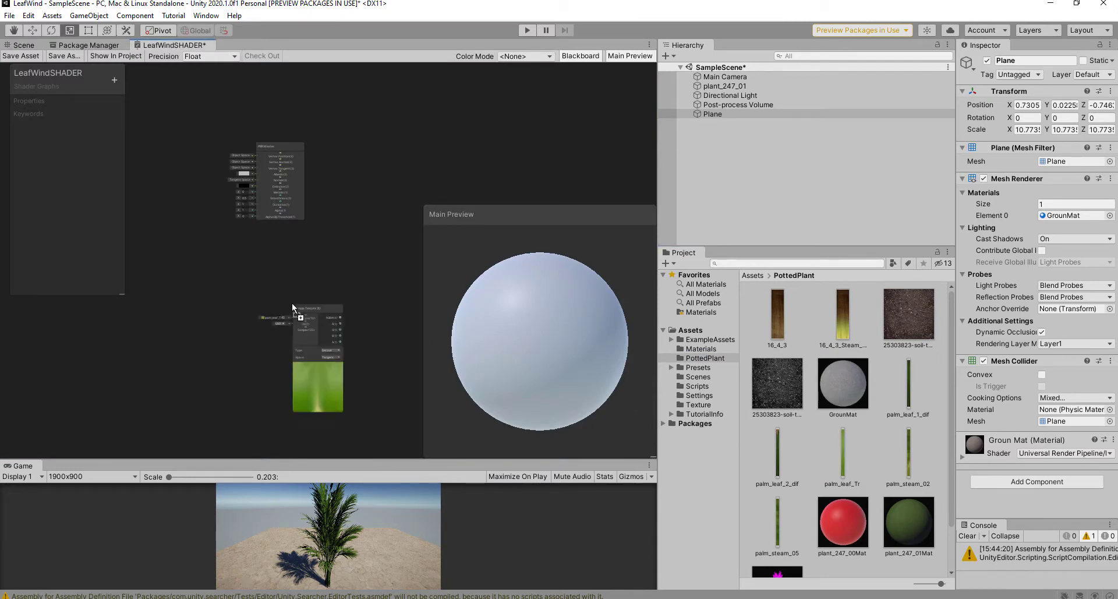
scroll(323, 317, up, 3)
scroll(319, 252, down, 1)
middle_drag(320, 247, 239, 258)
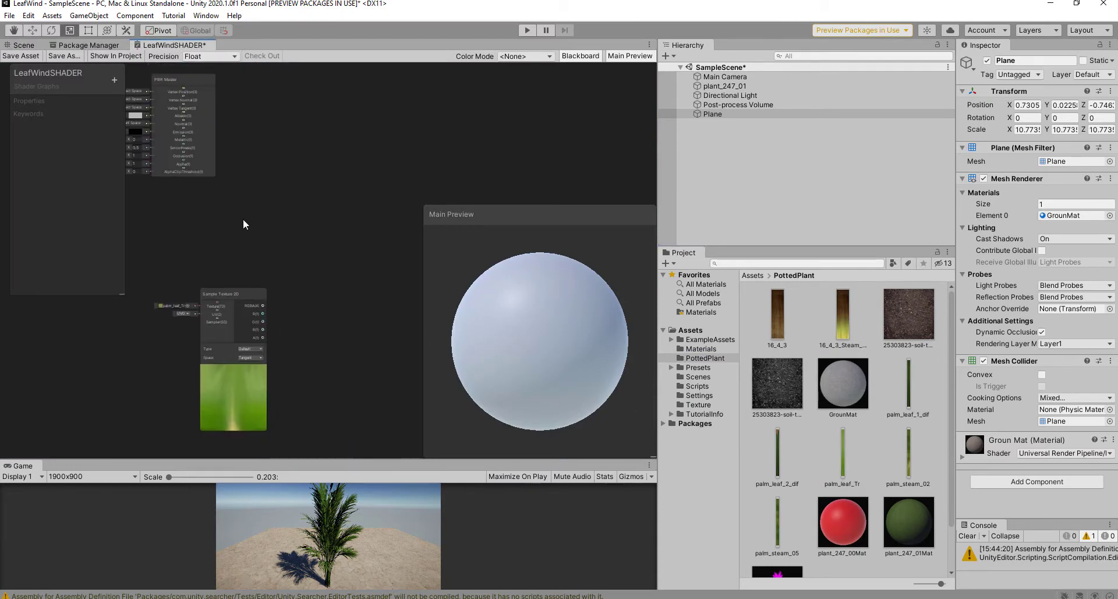
middle_drag(243, 218, 274, 239)
scroll(274, 240, down, 1)
drag(236, 128, 338, 152)
Step: Wire the Sample Texture 2D RGBA output into the PBR Master Albedo input
scroll(278, 280, up, 4)
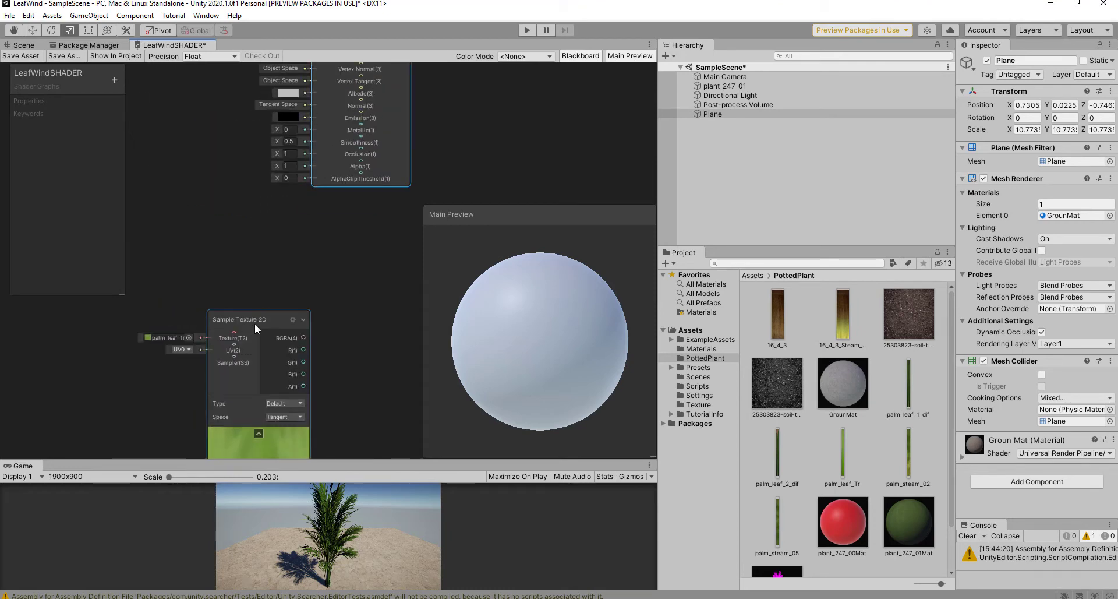
drag(253, 319, 209, 223)
middle_drag(322, 241, 317, 310)
scroll(315, 309, up, 1)
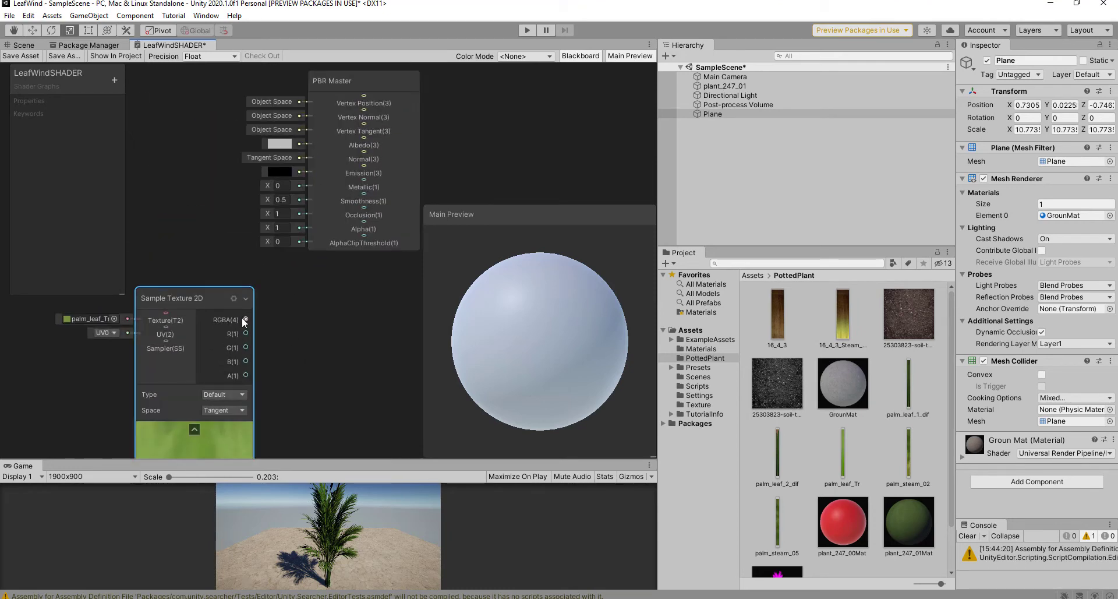
drag(246, 319, 362, 143)
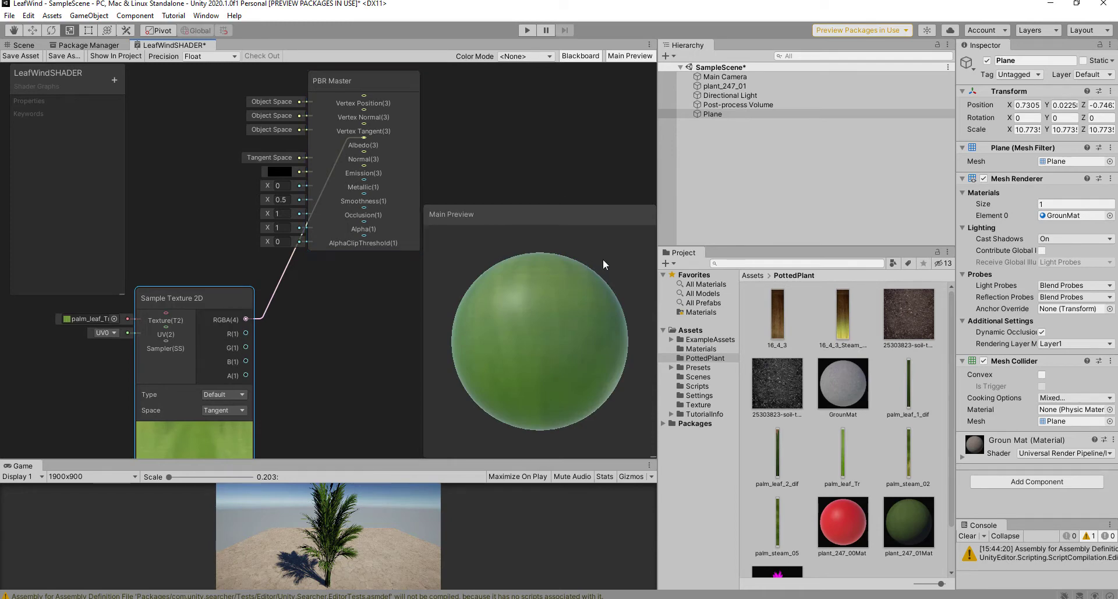
click(24, 45)
Step: Switch plant_247_01Mat's shader to Shader Graphs > LeafWindSHADER
click(921, 534)
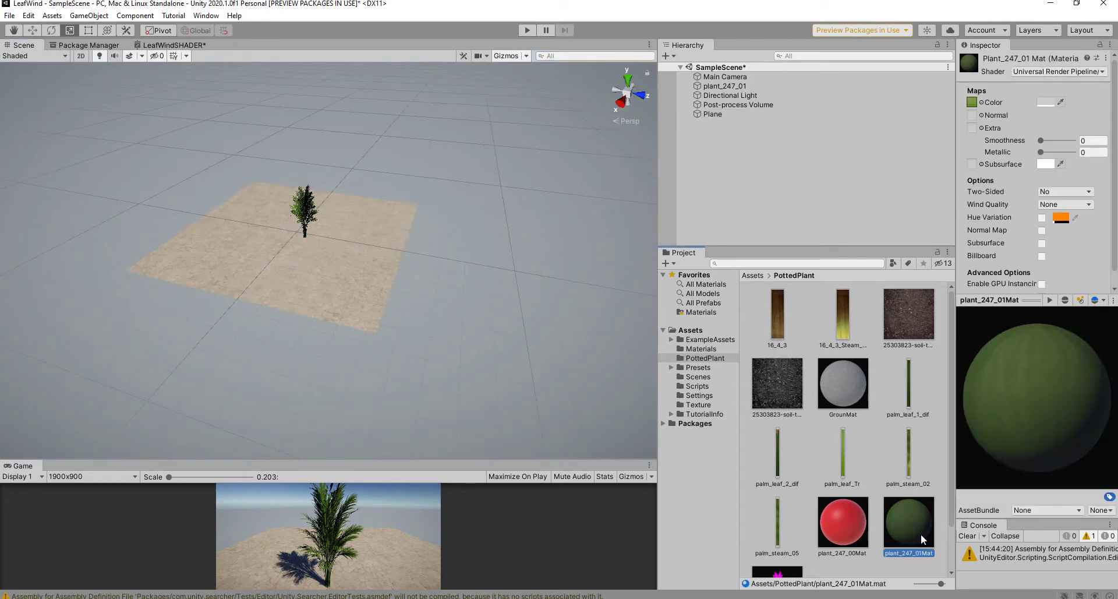
click(1048, 71)
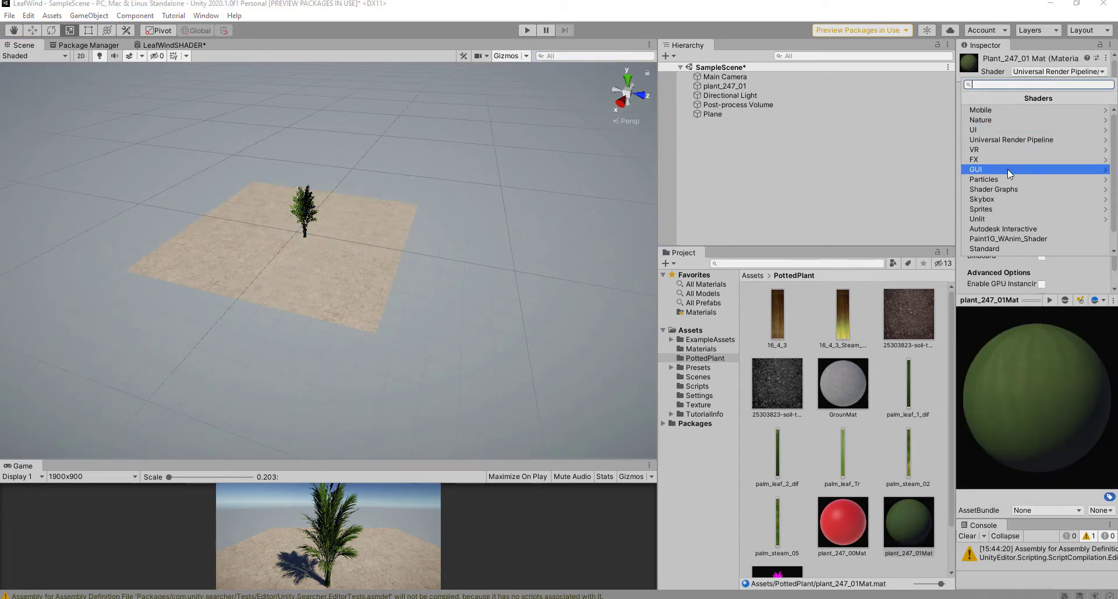
click(1016, 188)
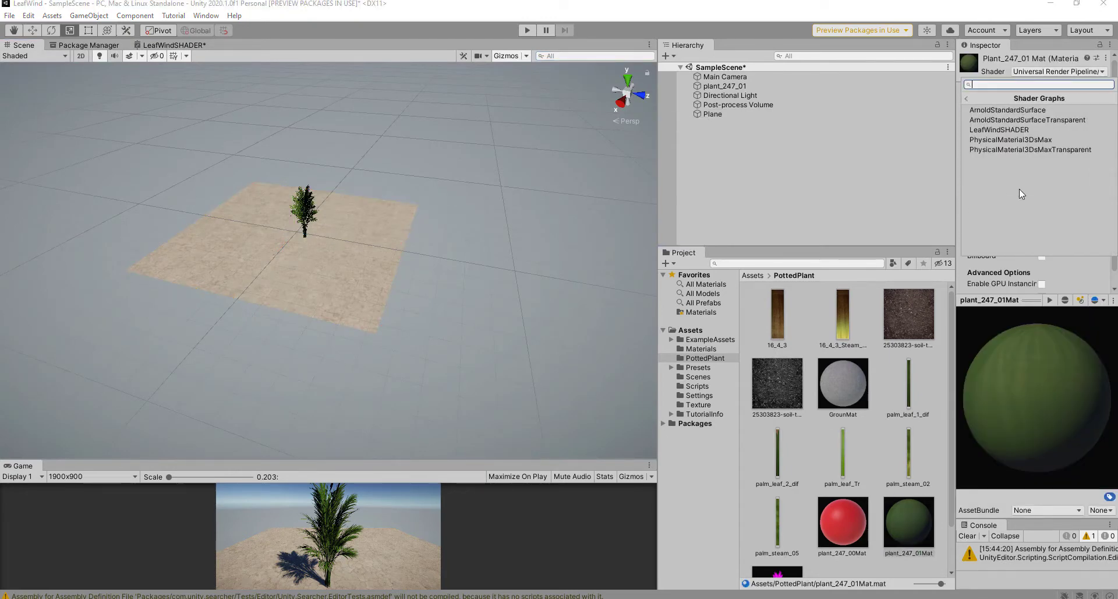
click(1000, 131)
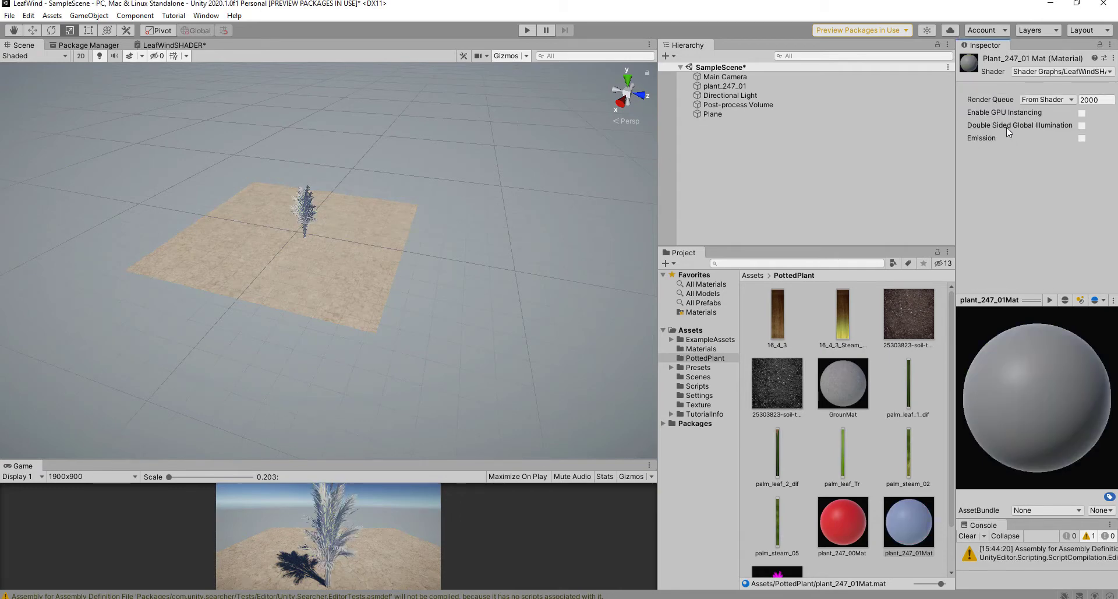
scroll(324, 215, up, 6)
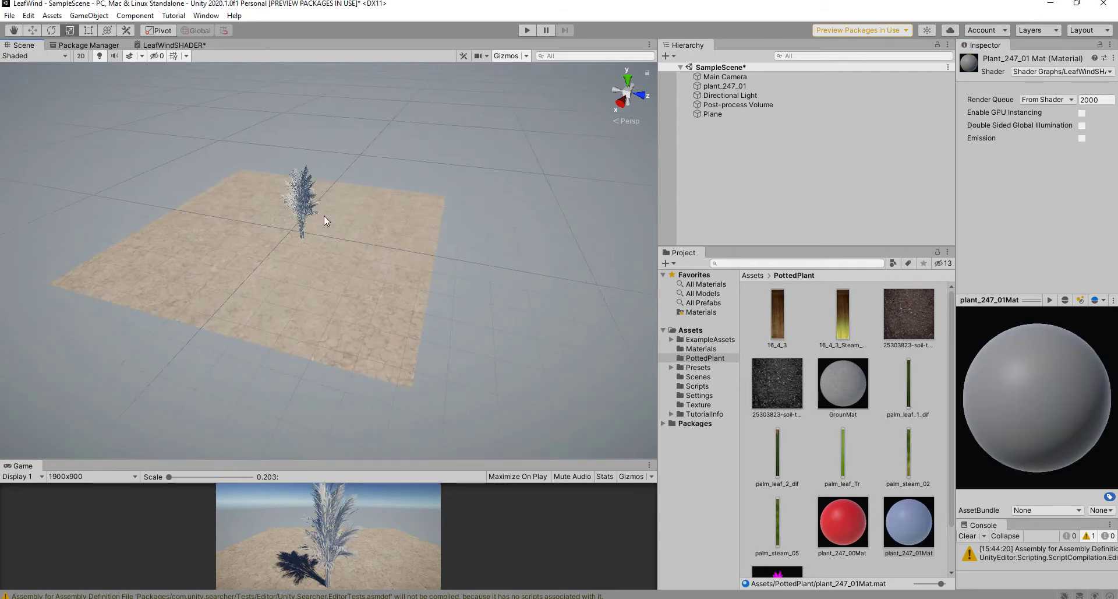
middle_drag(297, 164, 346, 277)
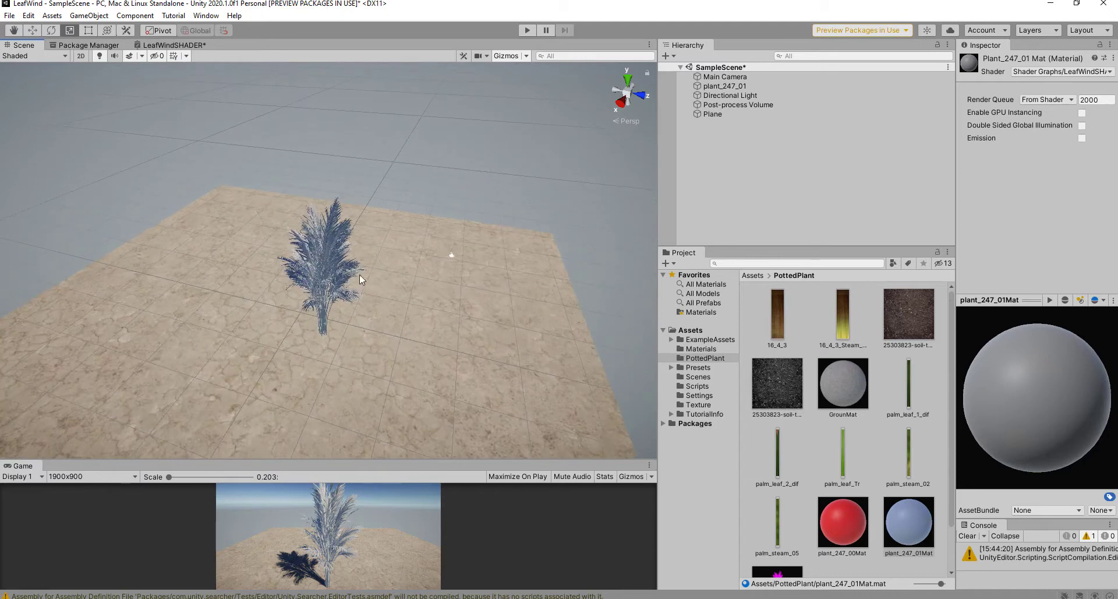
scroll(373, 270, up, 5)
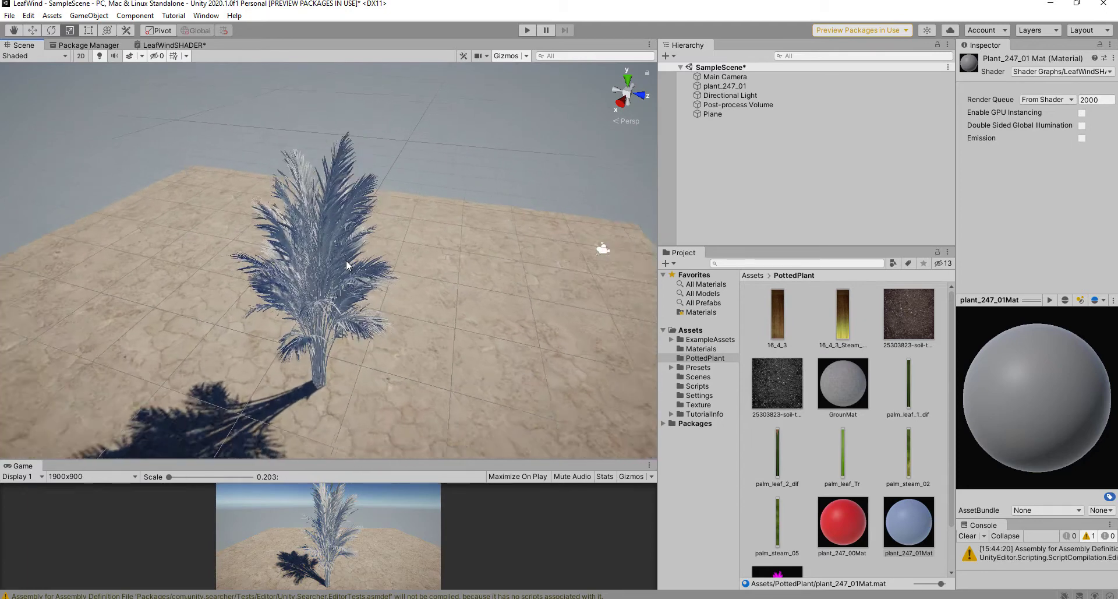
click(192, 45)
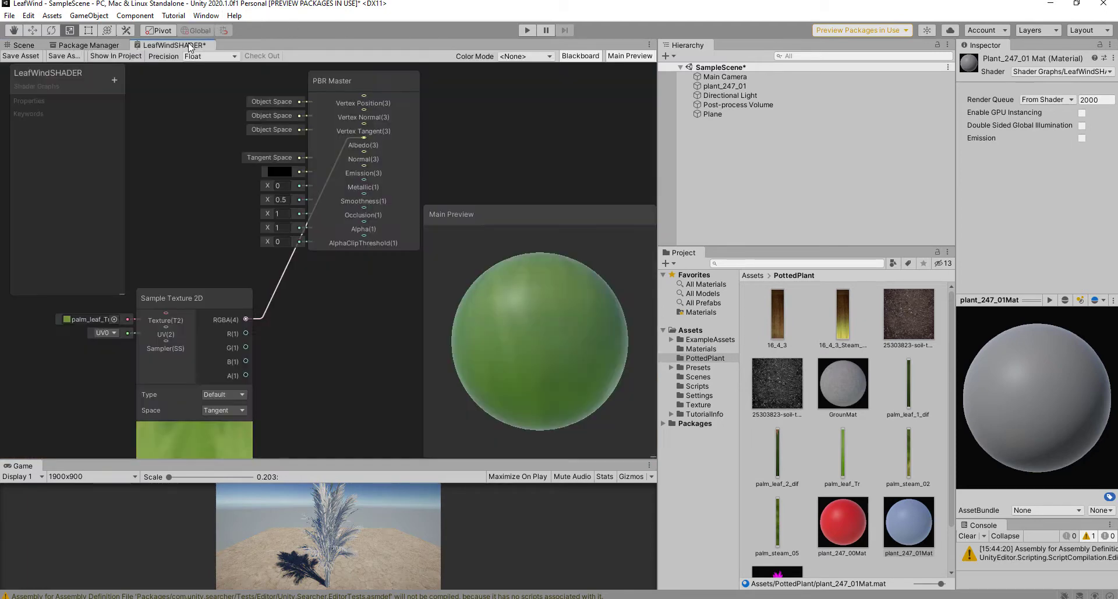
Step: Save the LeafWindSHADER asset and inspect the palm's green leaf-textured fronds
click(20, 56)
click(24, 45)
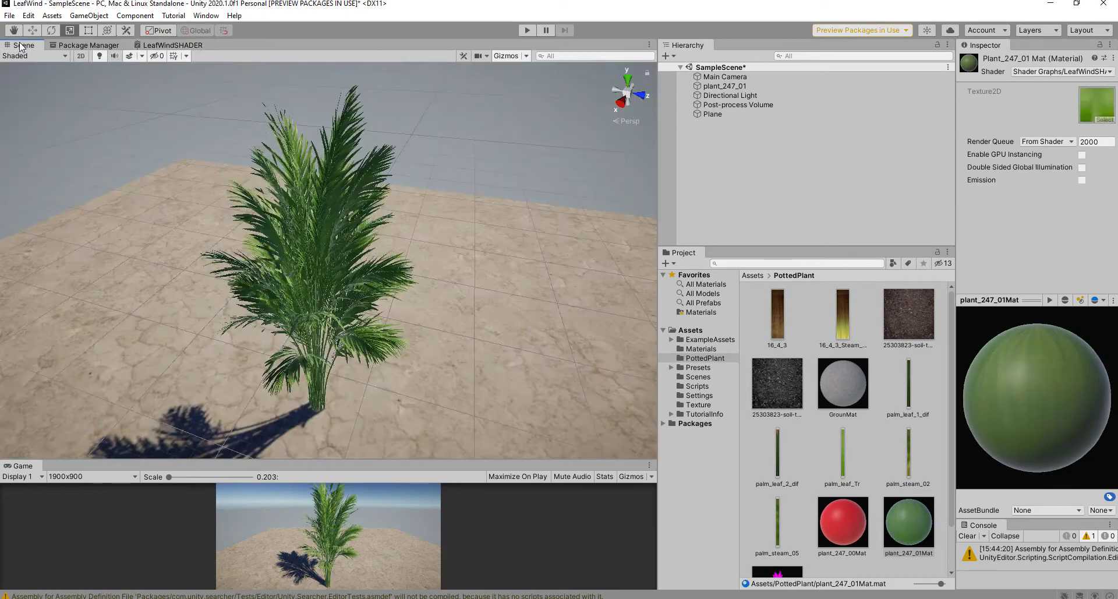
alt+drag(483, 251, 455, 127)
scroll(353, 192, up, 4)
scroll(464, 146, down, 3)
middle_drag(466, 152, 532, 120)
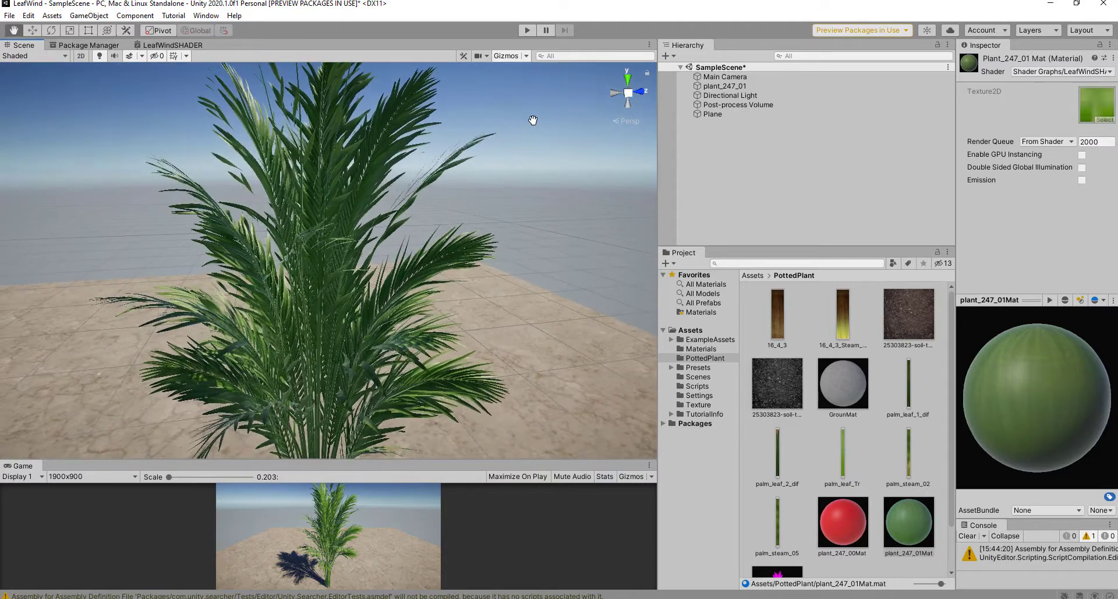
scroll(472, 175, down, 6)
middle_drag(458, 201, 453, 121)
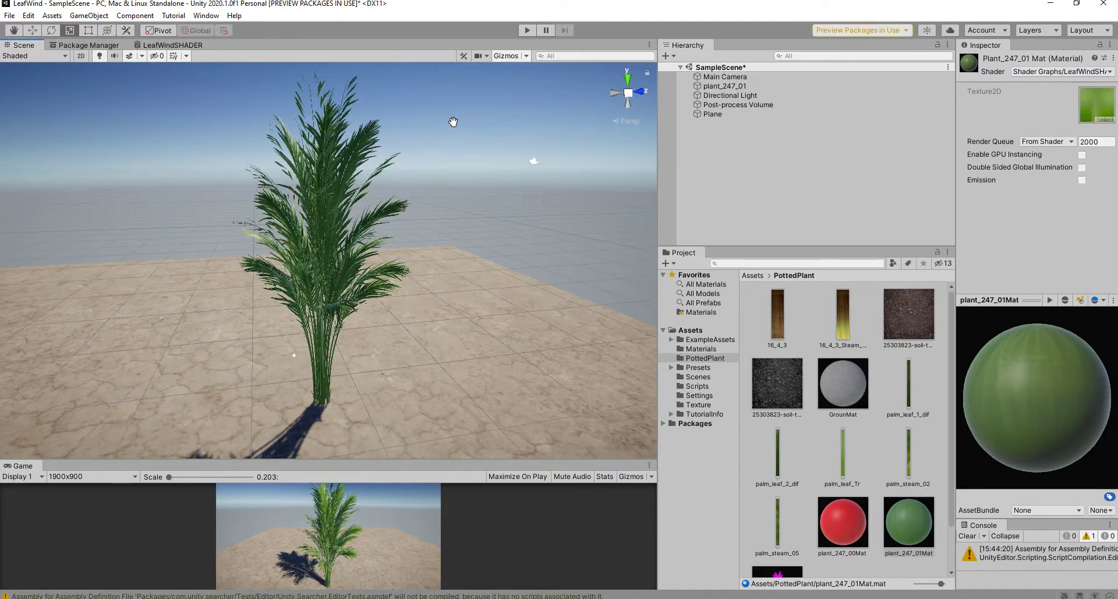
click(170, 46)
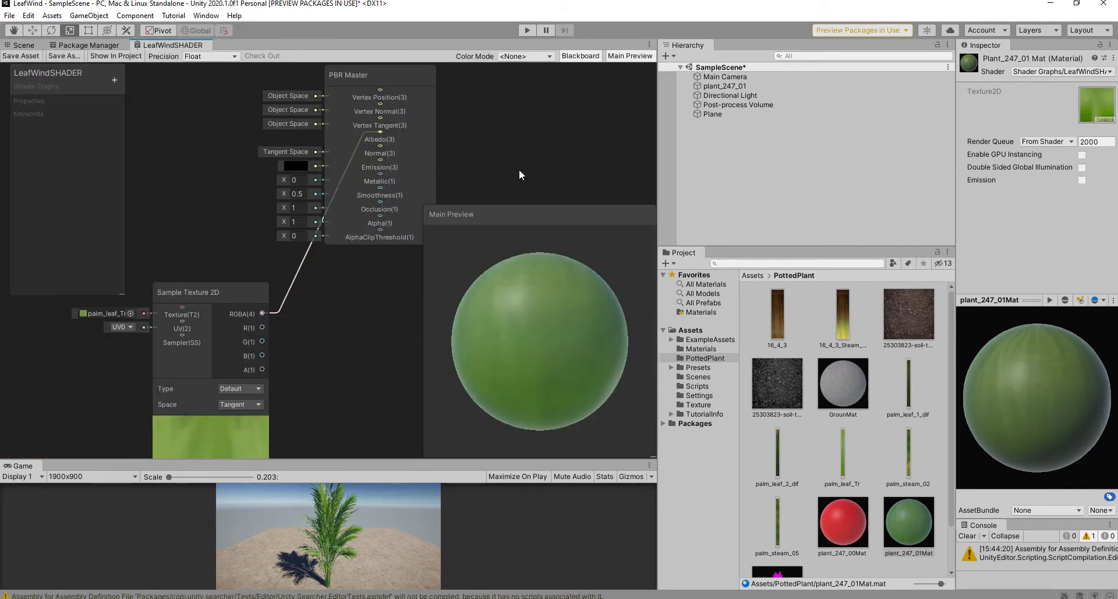
Step: Maximize the LeafWindSHADER graph window and make room on the canvas
key(shift+space)
scroll(745, 314, down, 6)
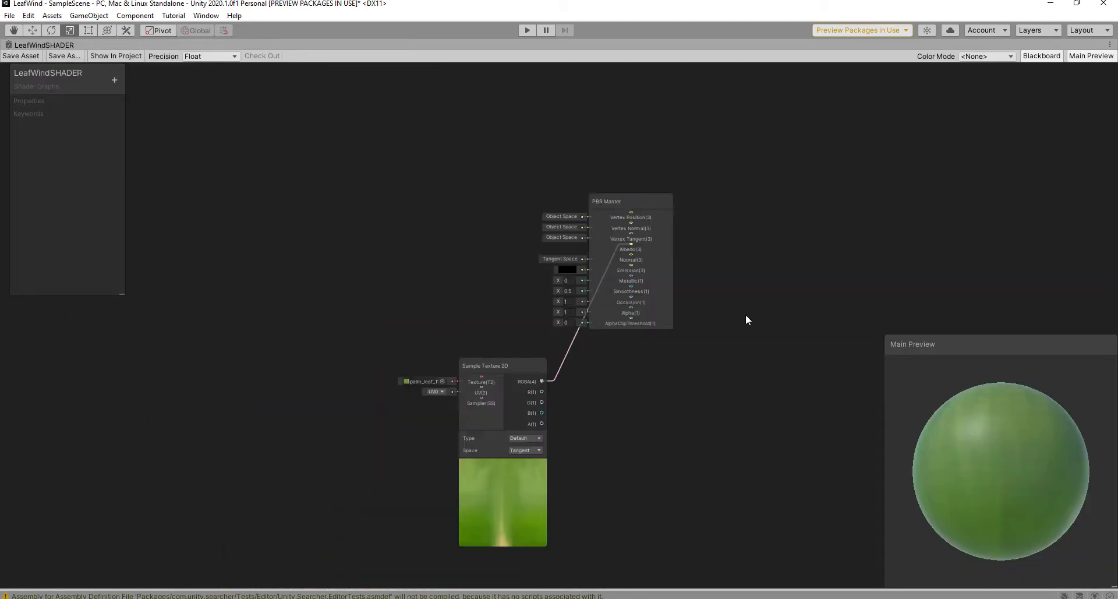
drag(635, 350, 671, 360)
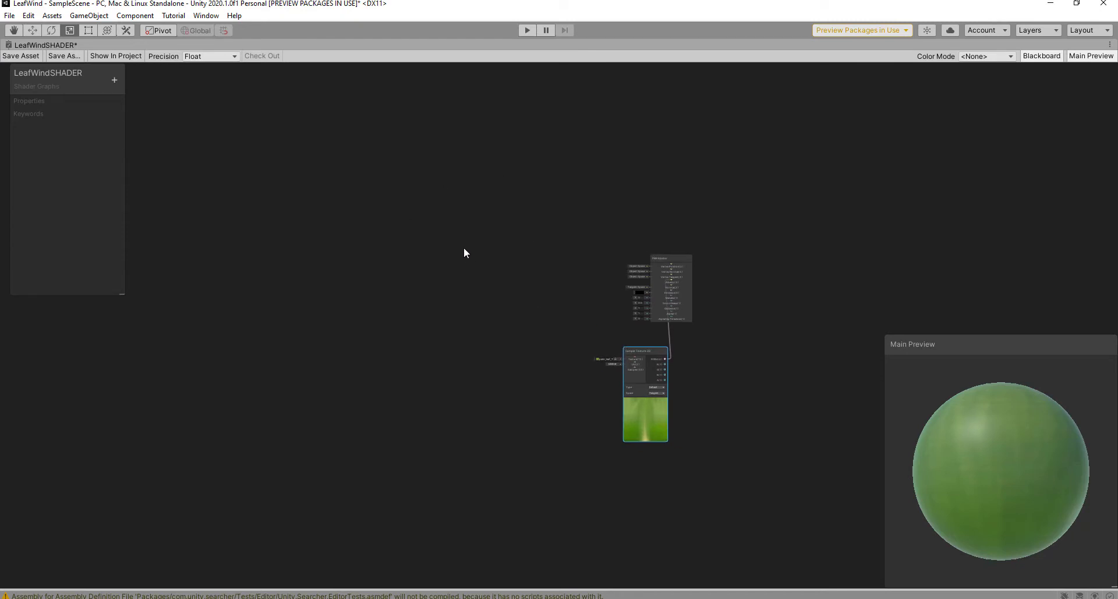
scroll(351, 258, up, 4)
scroll(309, 186, down, 2)
middle_drag(471, 227, 391, 206)
scroll(383, 211, up, 1)
Step: Add a Time node on the left side of the graph
key(space)
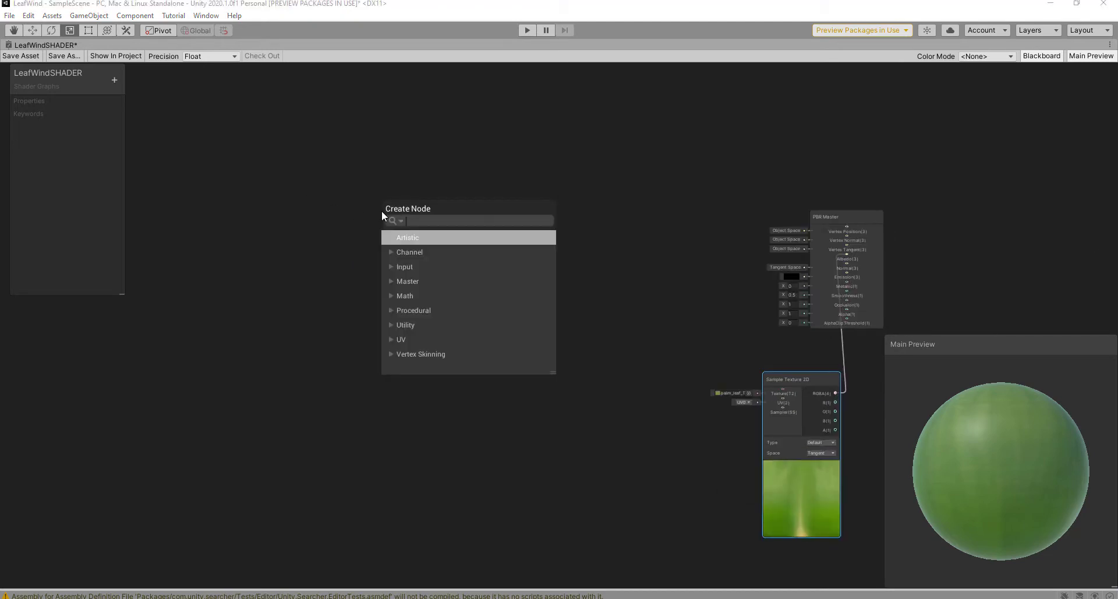
key(Right)
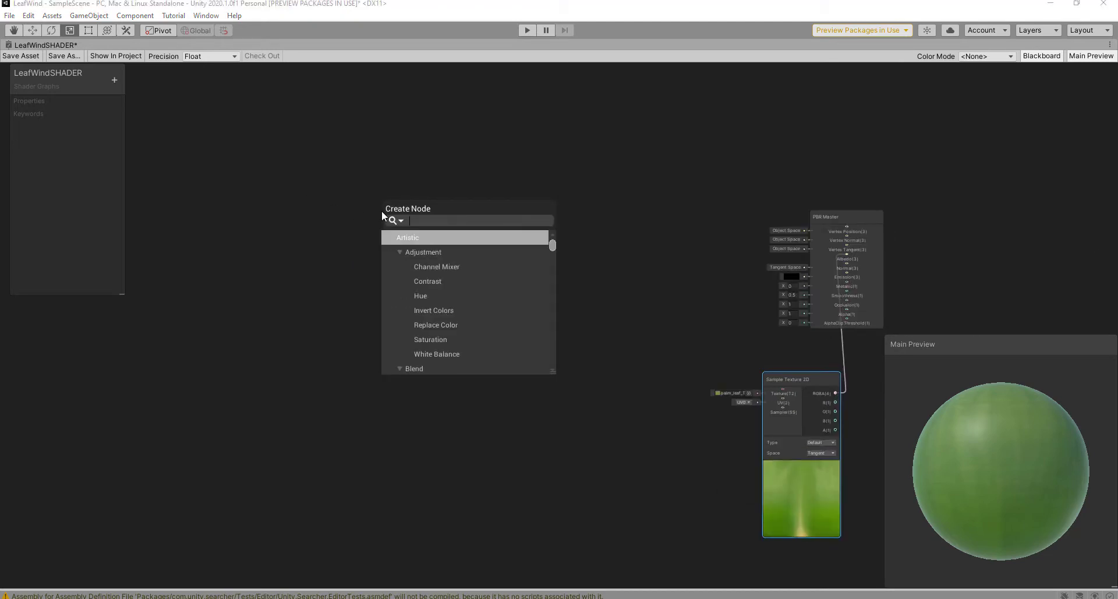
text(time)
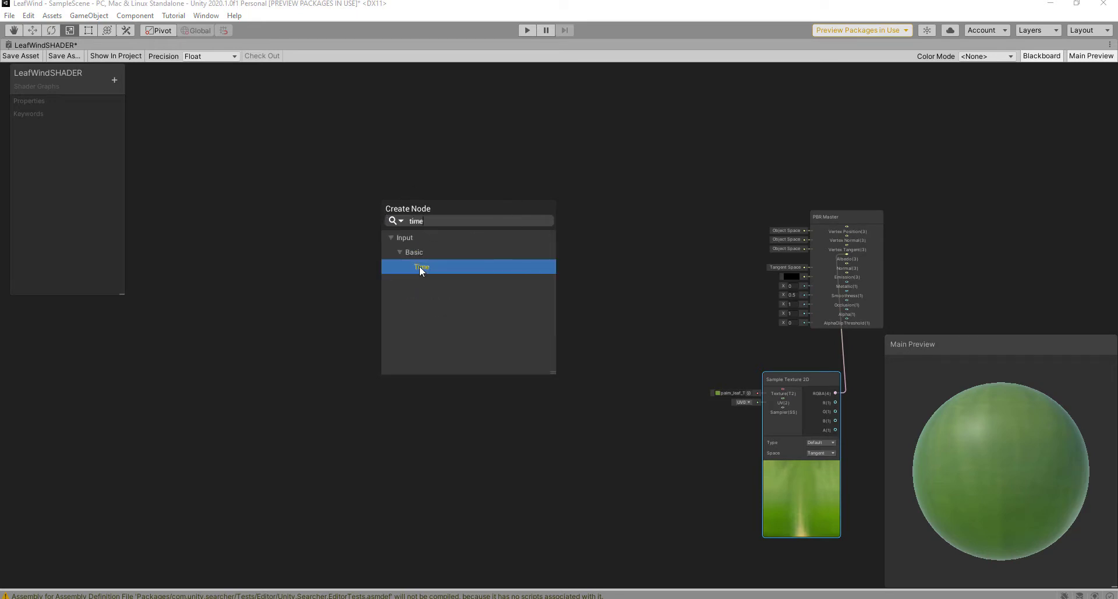
click(420, 265)
drag(402, 229, 318, 230)
Step: Add a Power node beside Time and feed Time's output into its A input
scroll(447, 268, up, 3)
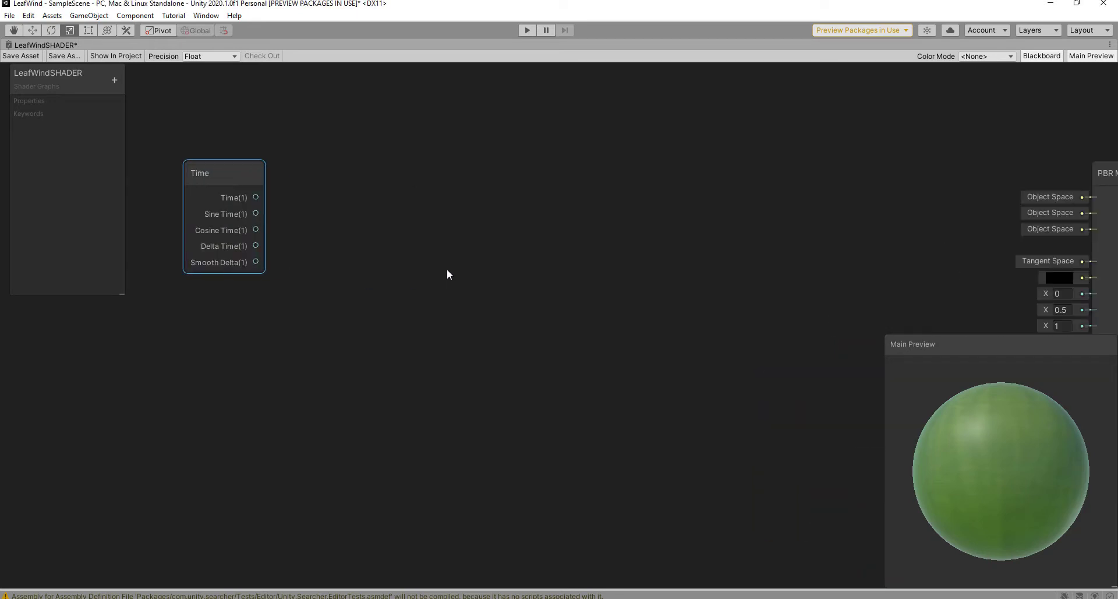
middle_drag(447, 274, 561, 332)
key(space)
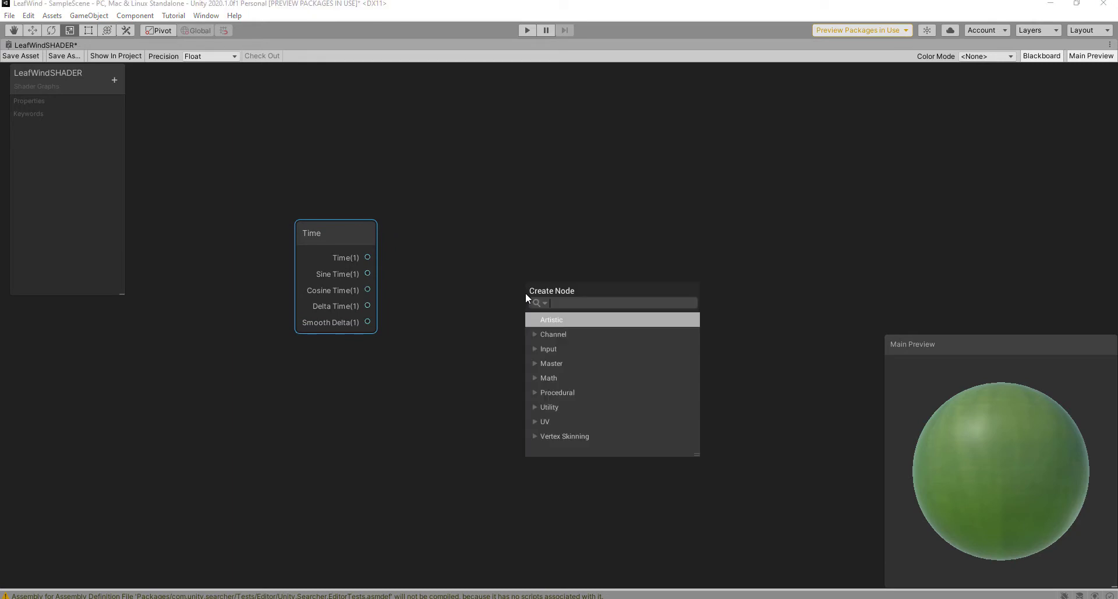
text(power)
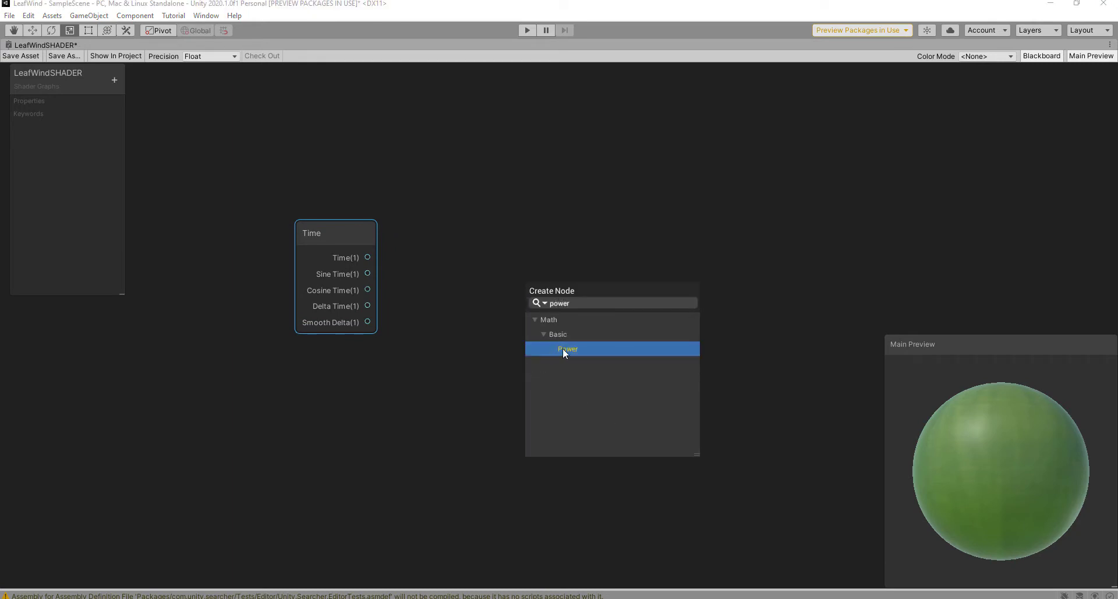
click(563, 348)
drag(575, 320, 559, 243)
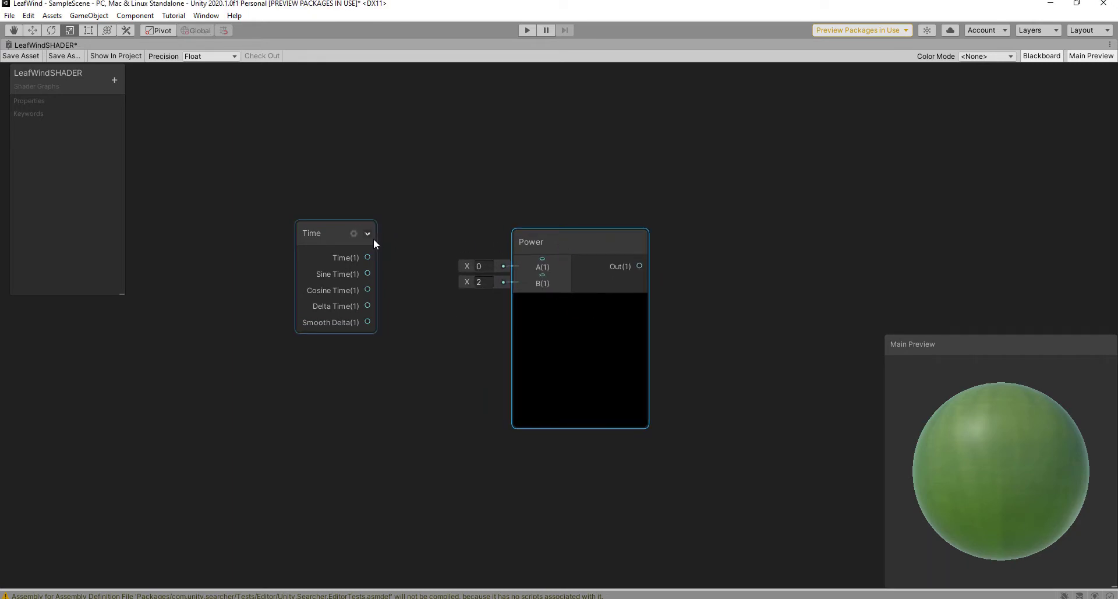
drag(368, 257, 543, 257)
click(114, 80)
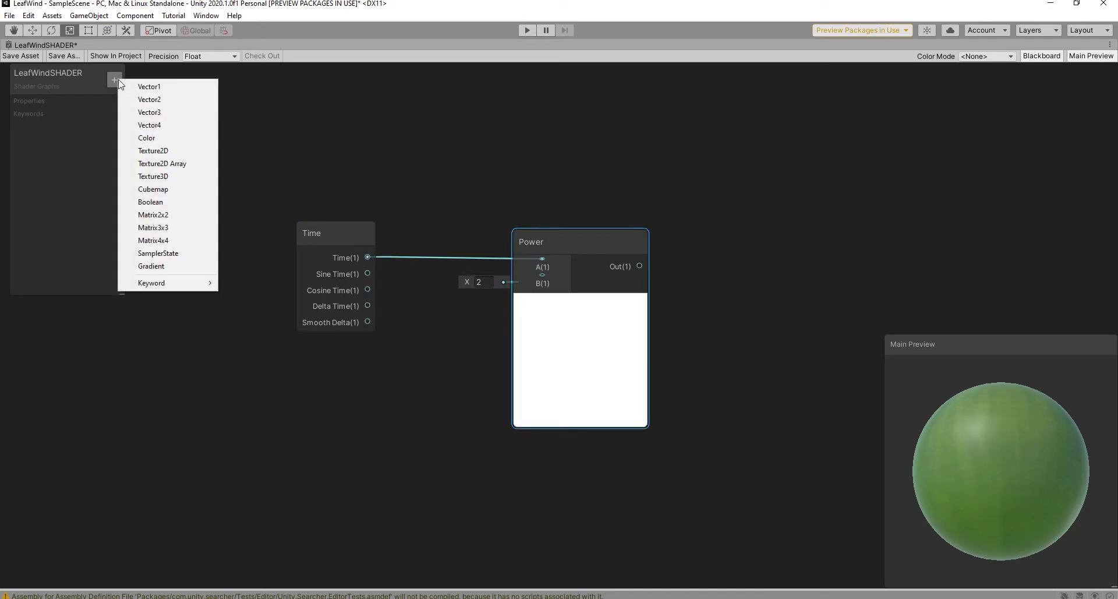
Step: Create a LeafWindSpeed float property, default 0.8, and connect it to Power's B input
click(163, 85)
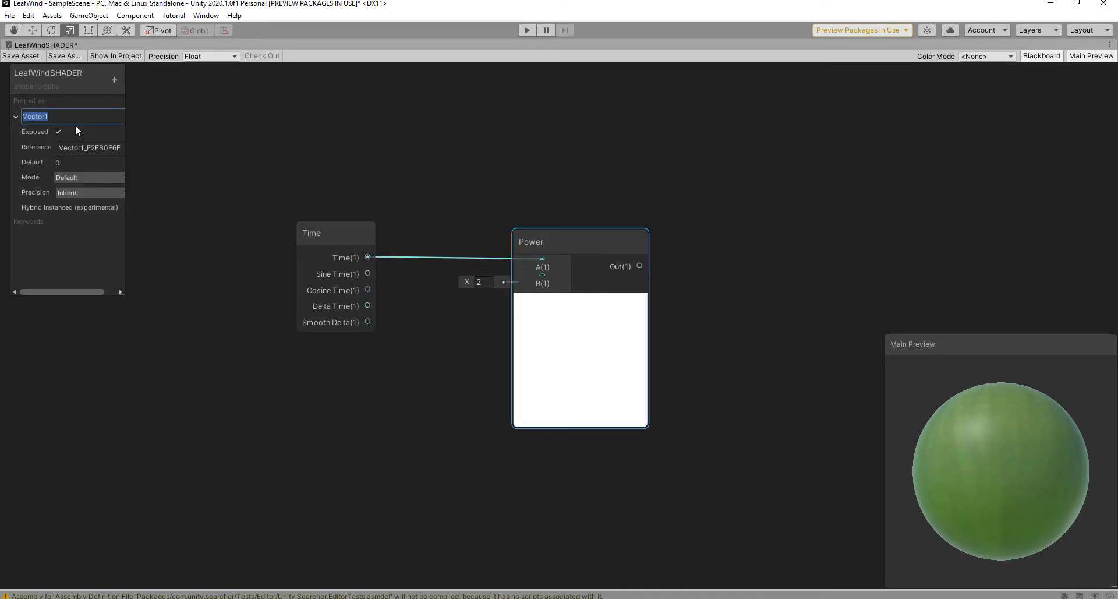
text(LeafWindSpeed)
click(64, 162)
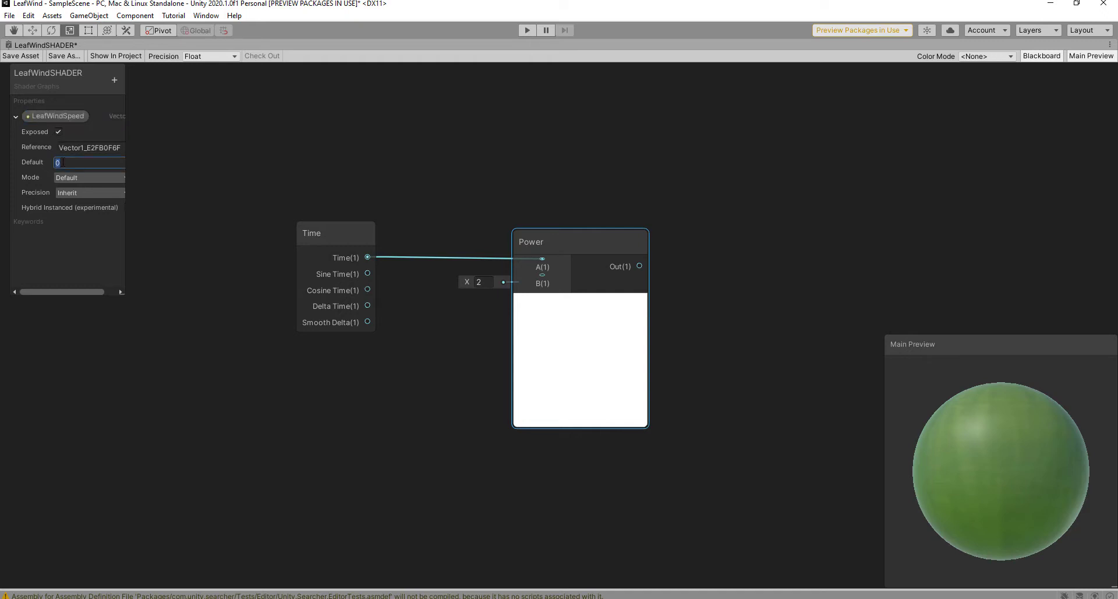
text(0.8)
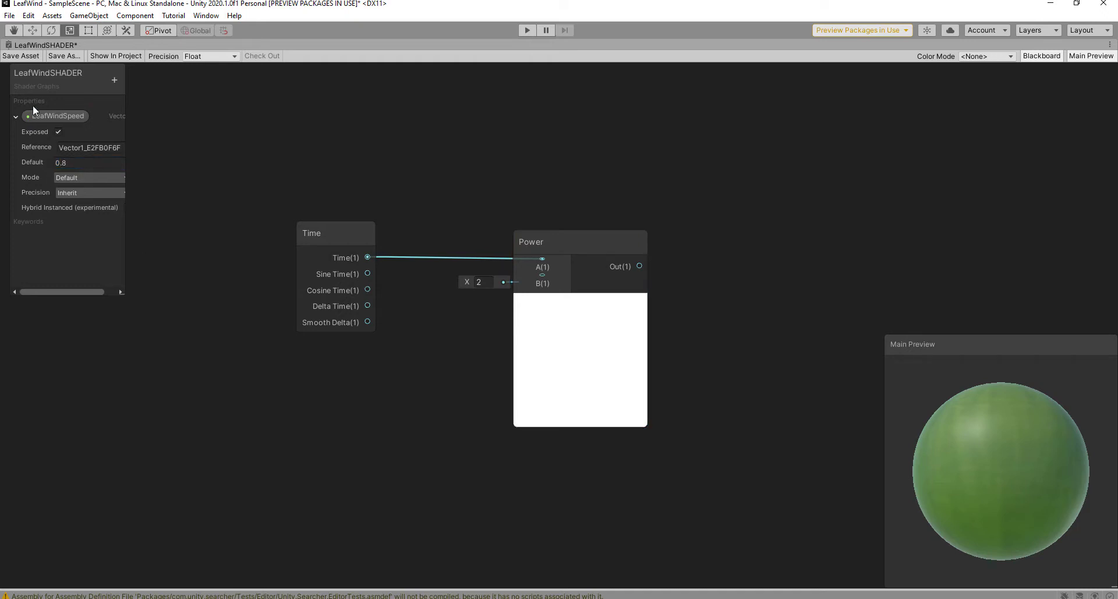
drag(36, 113, 542, 282)
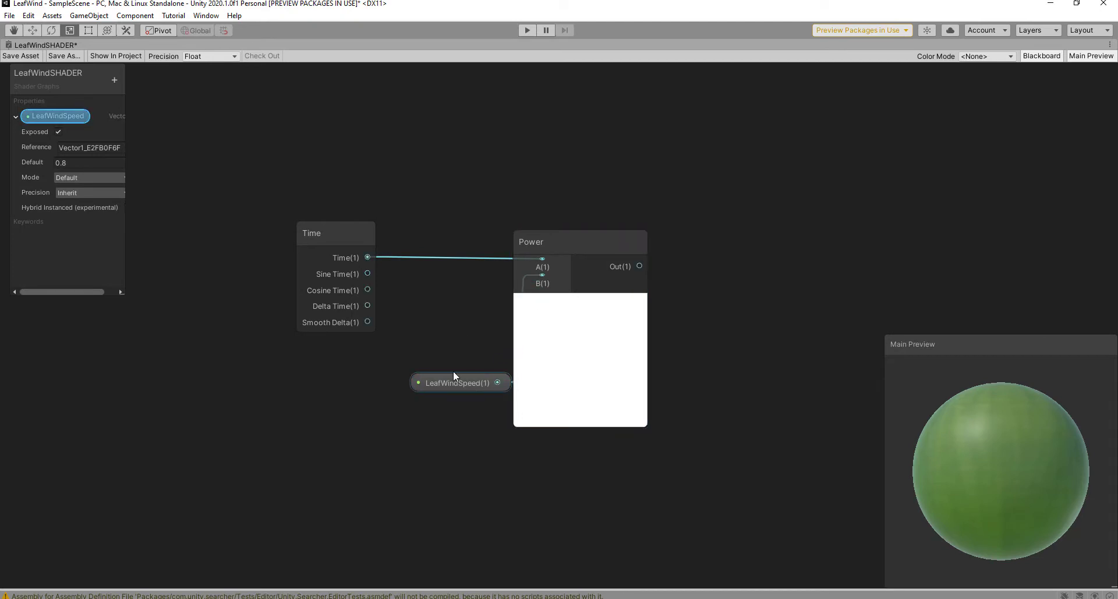
drag(454, 372, 392, 371)
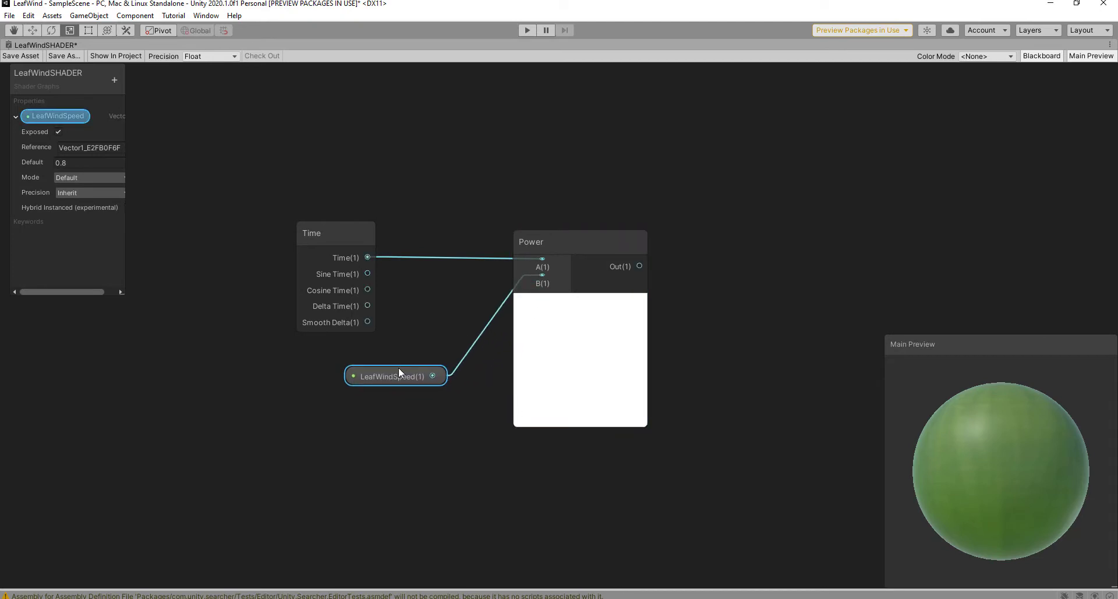
scroll(547, 245, down, 4)
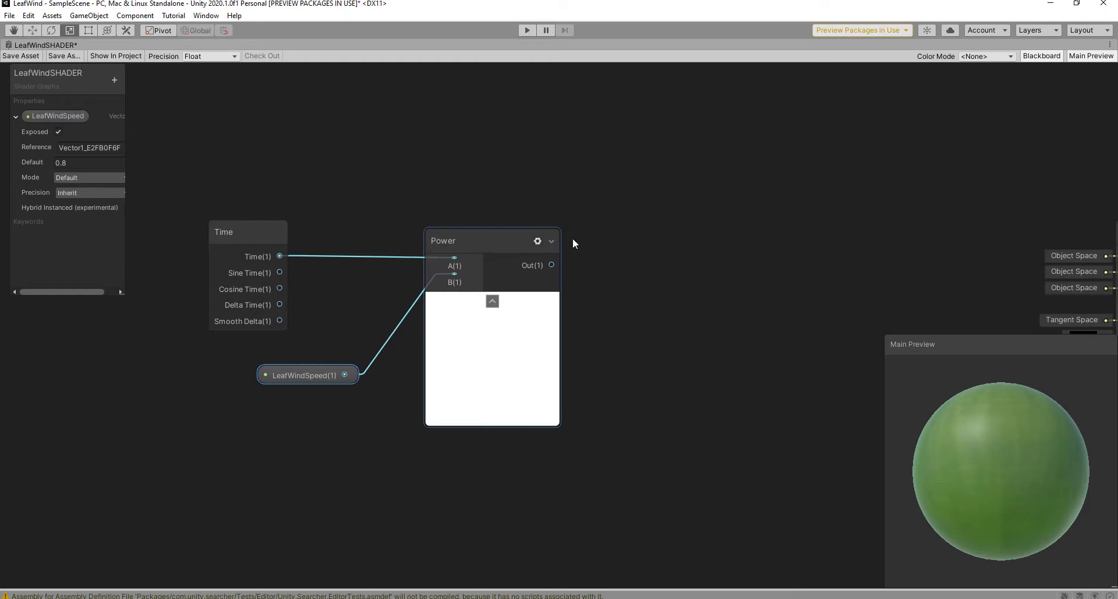
scroll(562, 253, up, 1)
Step: Add a Tiling And Offset node and feed Power's output into its Offset input
key(space)
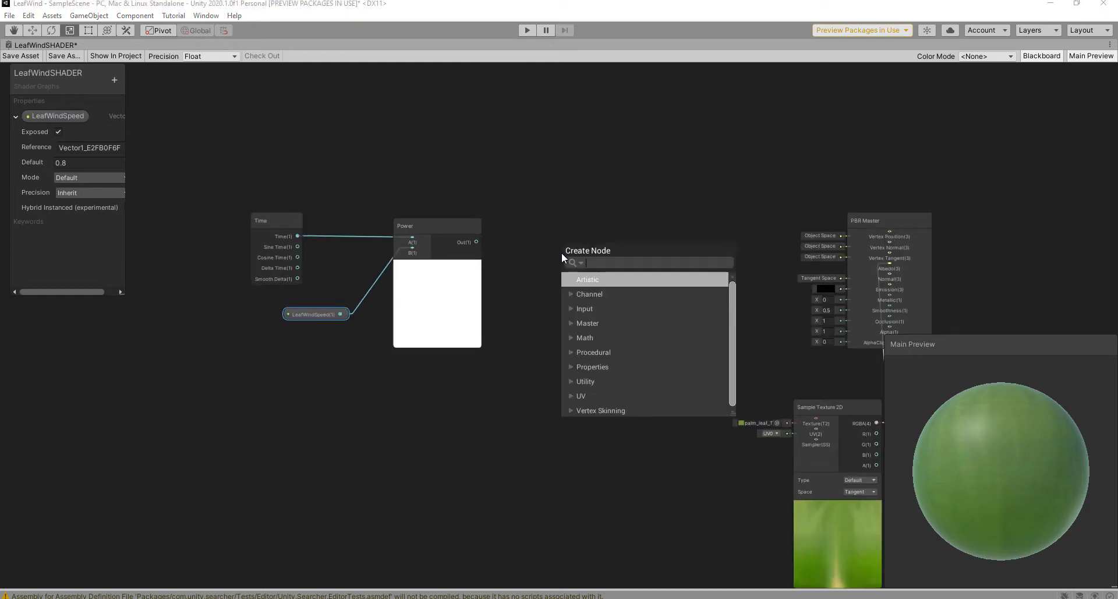
text(til)
click(630, 295)
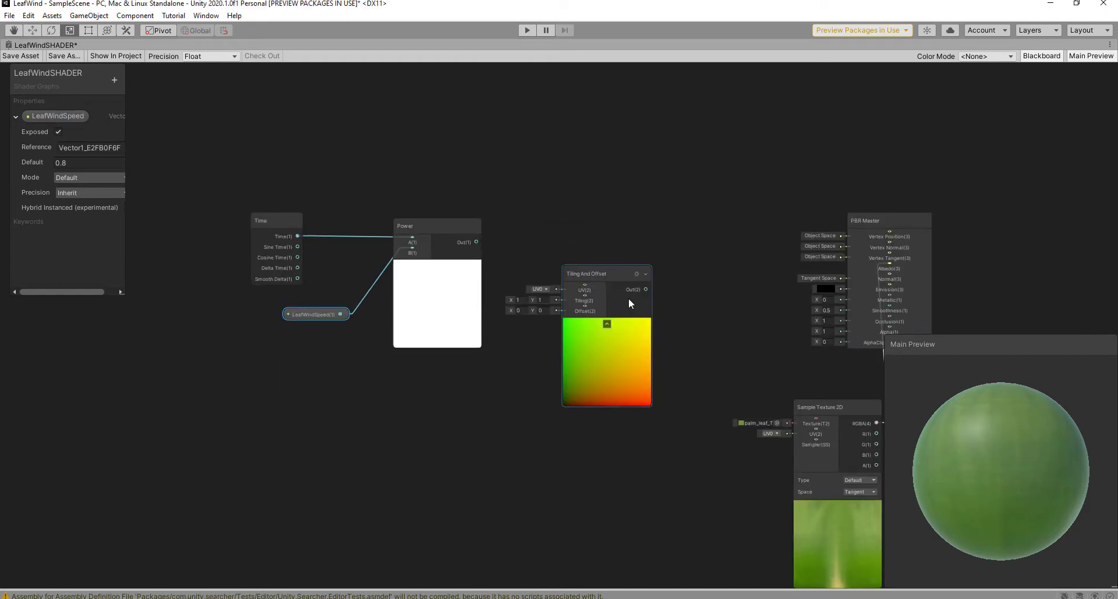
drag(596, 275, 627, 224)
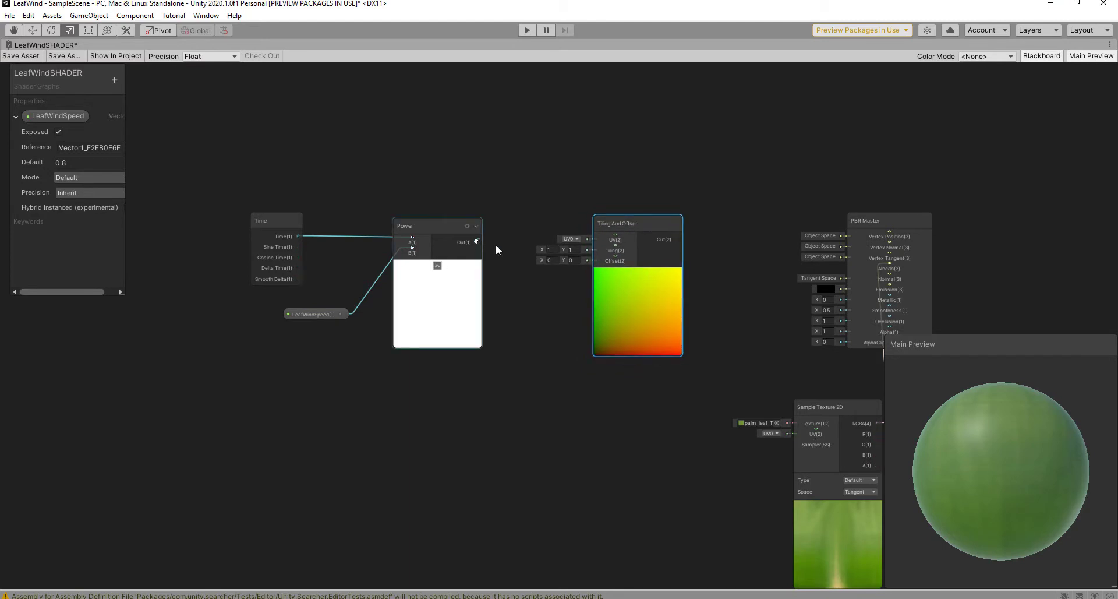
drag(477, 242, 617, 256)
middle_drag(766, 266, 548, 270)
Step: Move PBR Master and Sample Texture 2D right, and shrink the preview into the lower right
scroll(550, 270, down, 3)
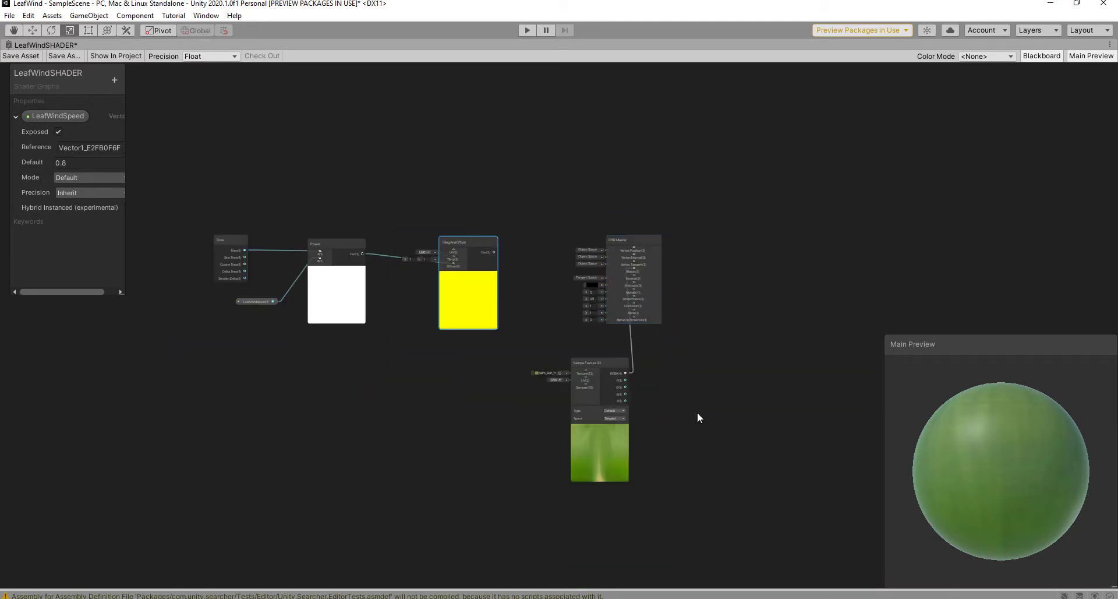
drag(697, 411, 818, 233)
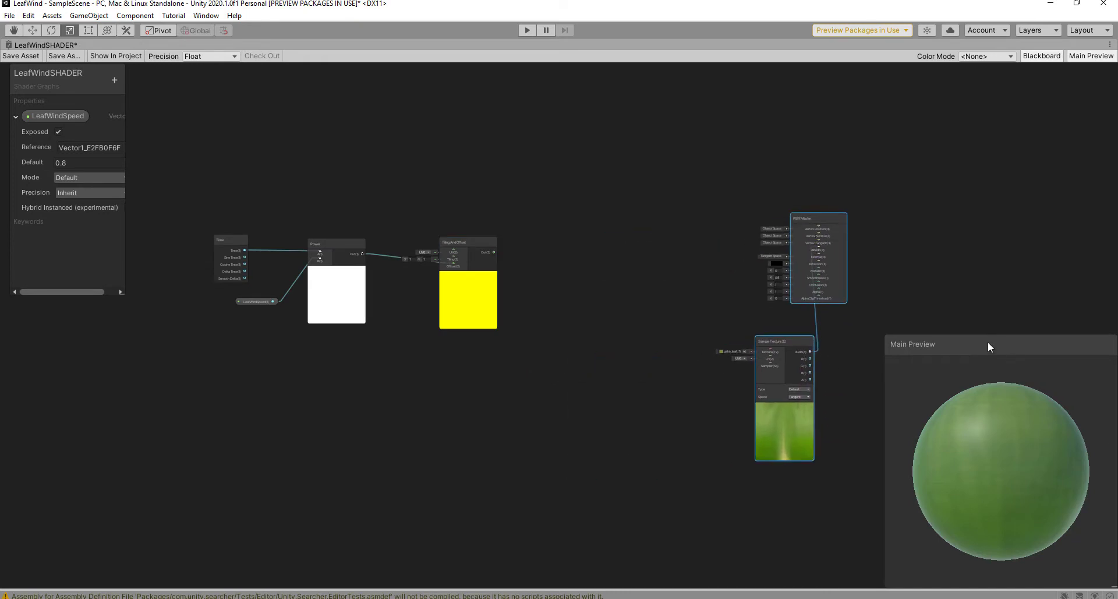
drag(989, 343, 788, 270)
drag(916, 513, 798, 392)
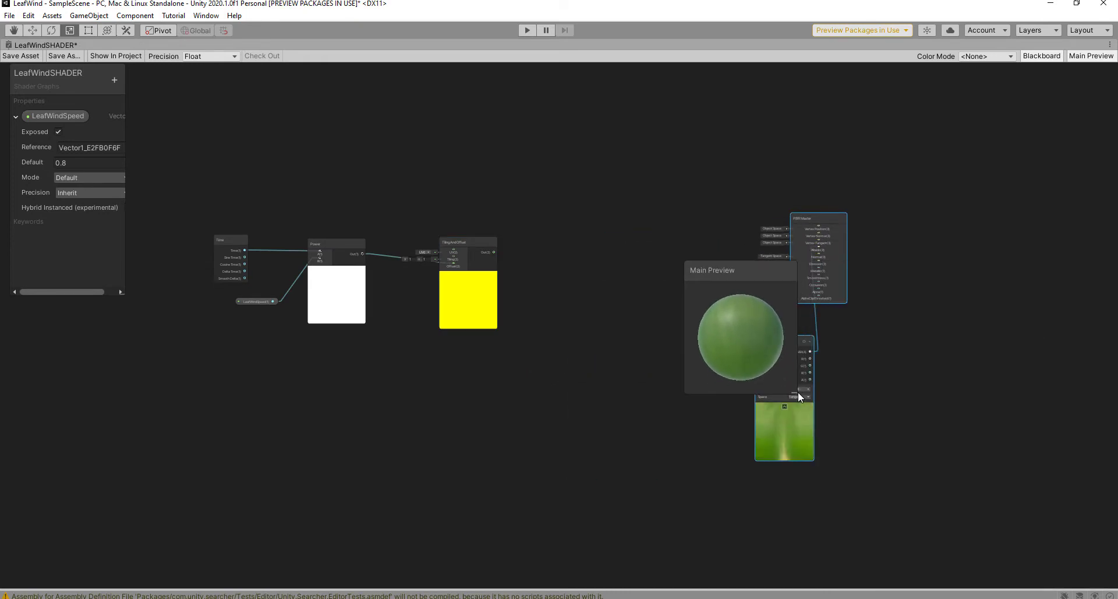
drag(738, 281, 952, 386)
scroll(869, 344, up, 5)
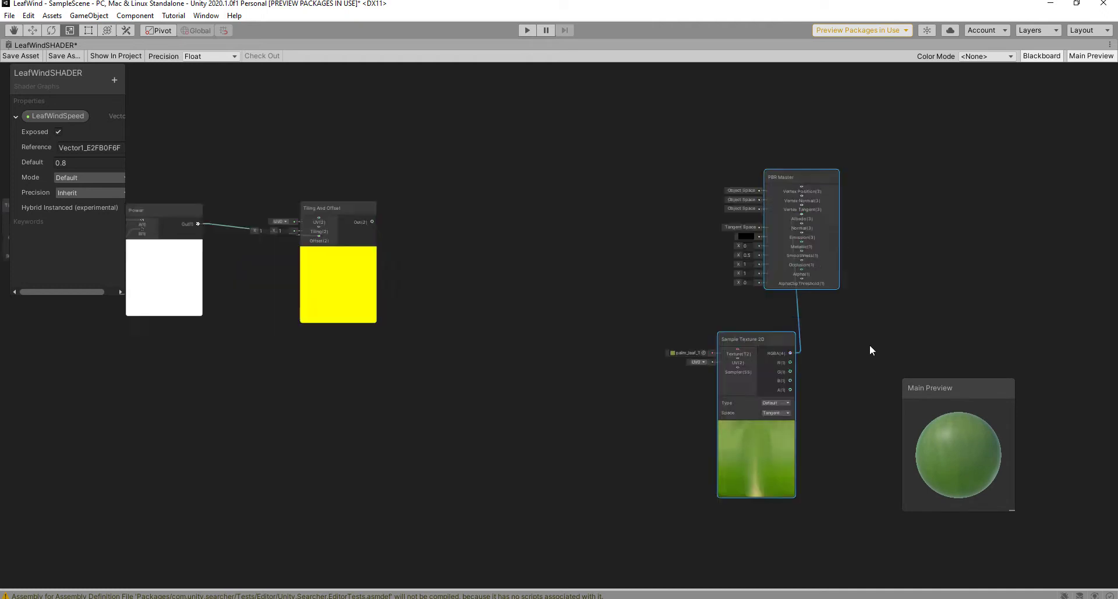
middle_drag(817, 301, 822, 330)
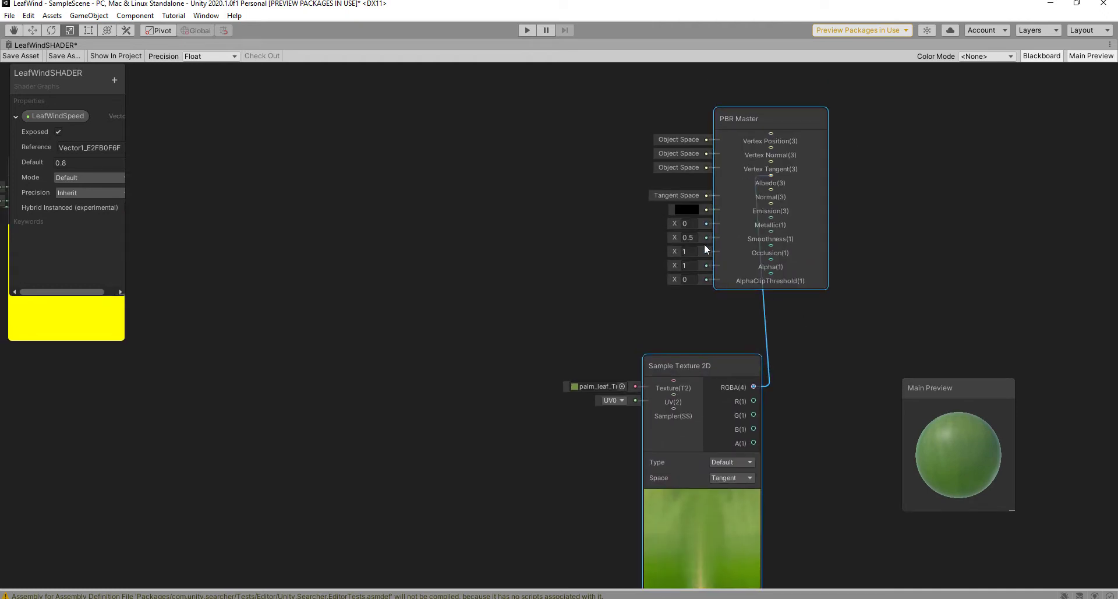
Step: Lower PBR Master's Smoothness to 0.06
click(683, 237)
drag(676, 238, 666, 236)
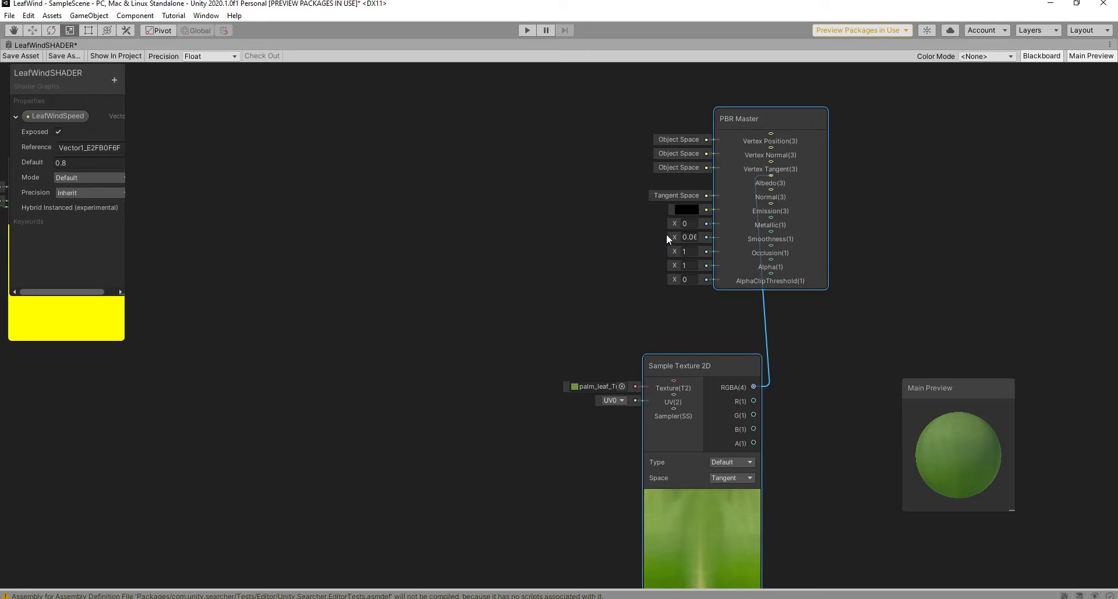
middle_drag(344, 273, 671, 291)
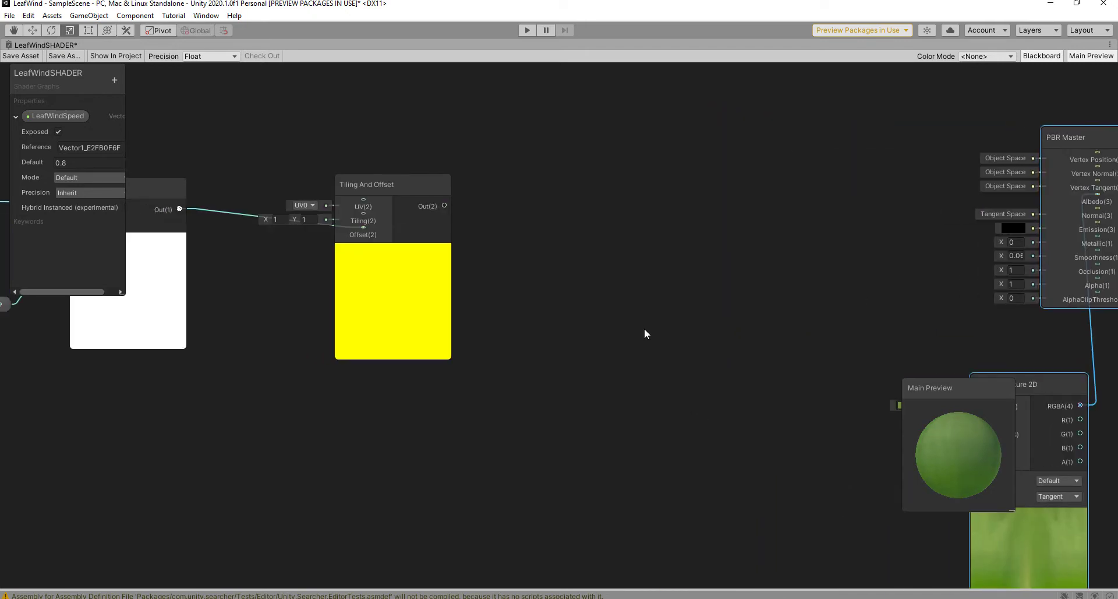
drag(952, 402, 1010, 461)
middle_drag(619, 305, 680, 321)
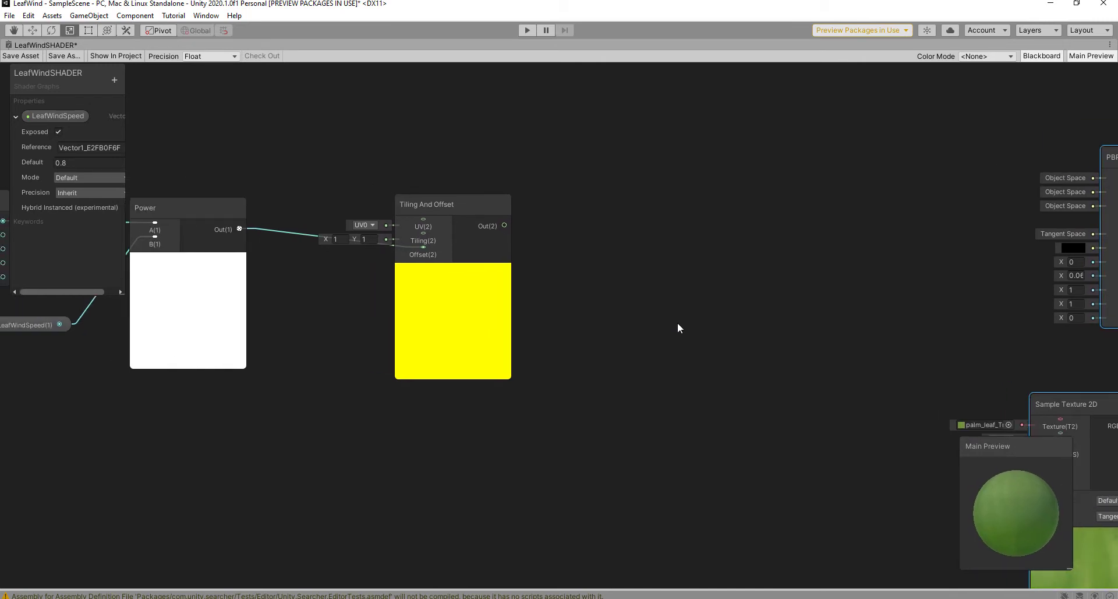
Step: Add a Gradient Noise node next to Tiling And Offset
key(space)
text(G)
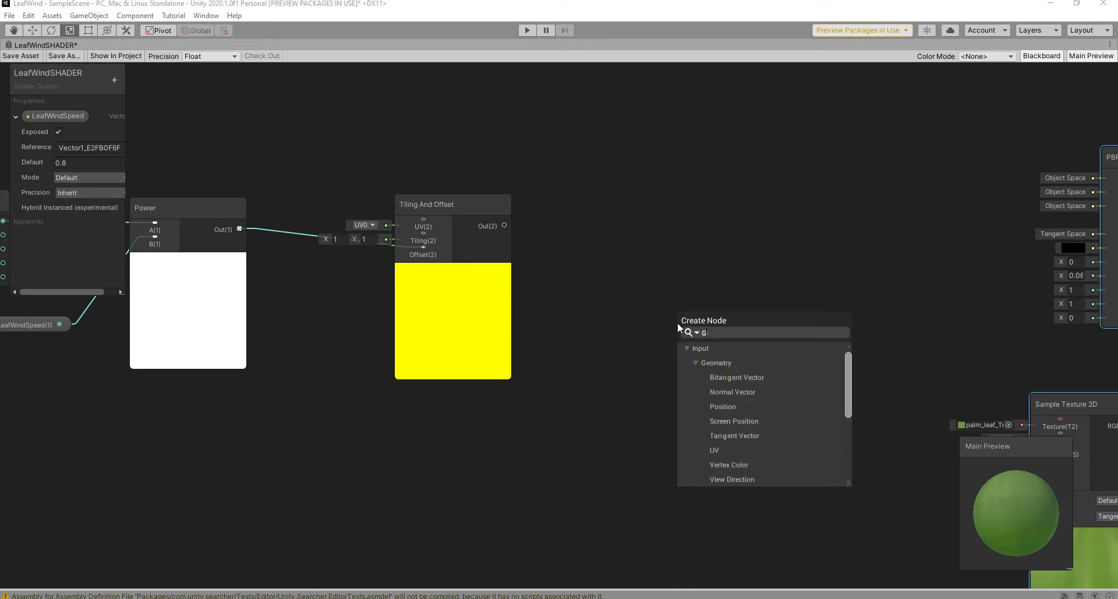
text(a)
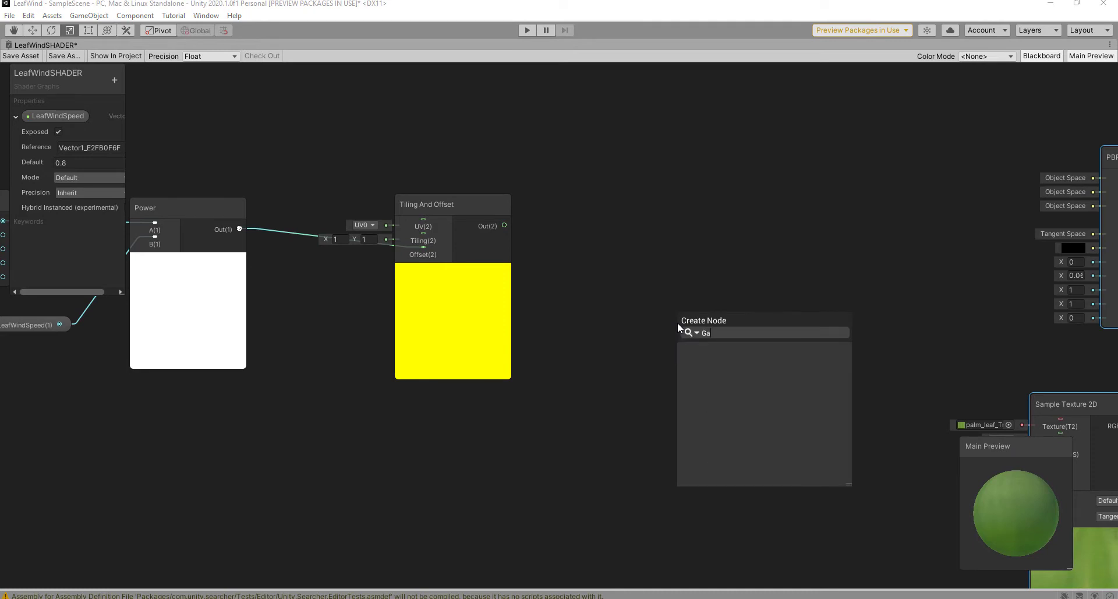
key(BackSpace)
text(r)
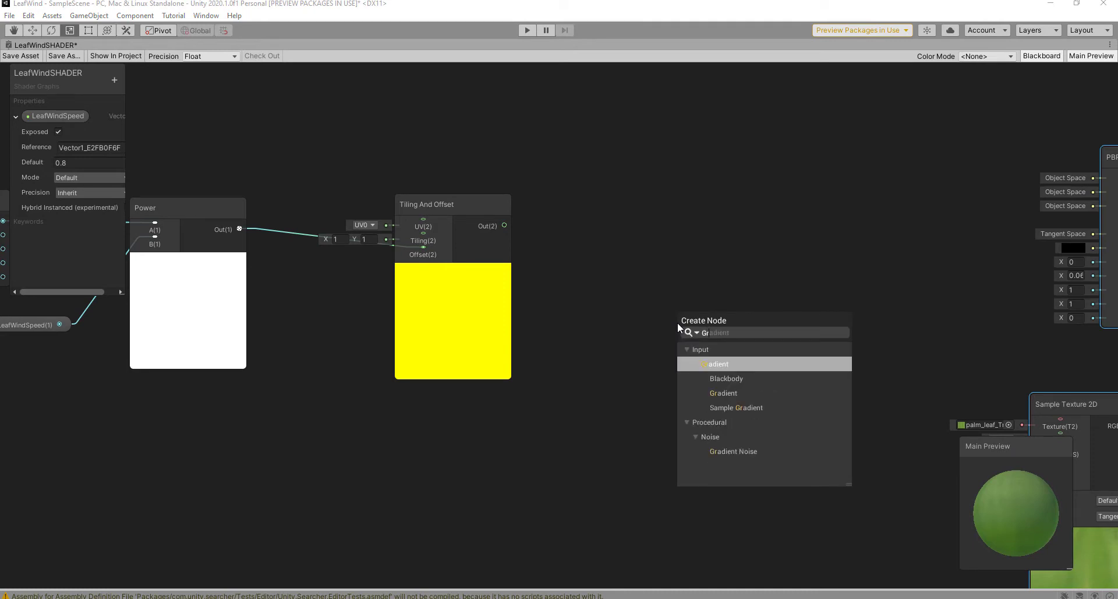
click(755, 449)
drag(728, 353, 704, 229)
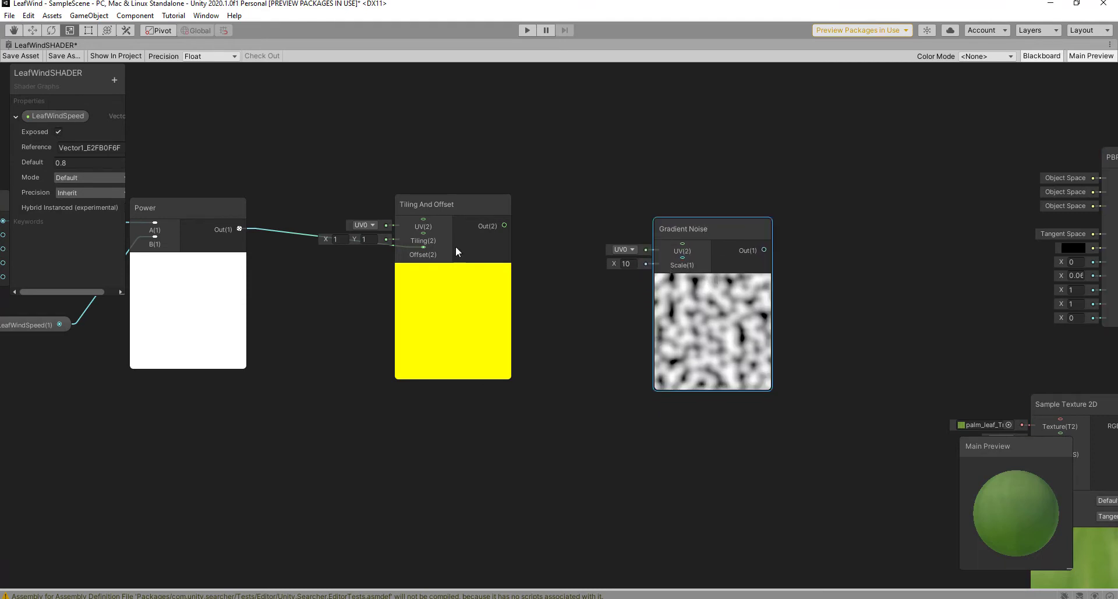
Step: Create a LeafWindScale float property, default 5, wired into Gradient Noise's Scale
click(112, 79)
click(138, 87)
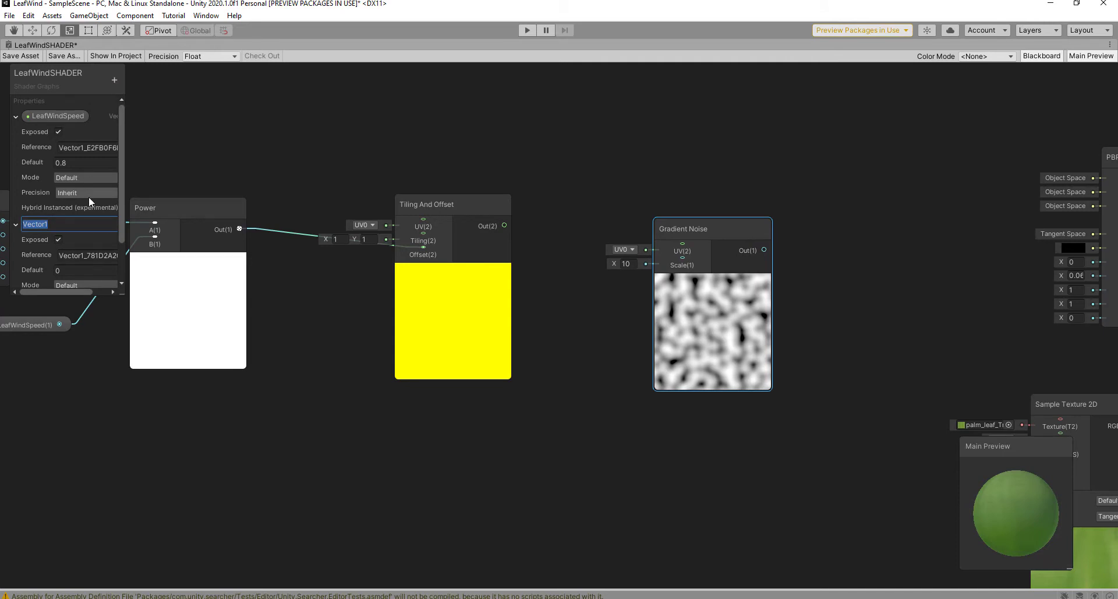
text(LeafWindScale)
click(74, 270)
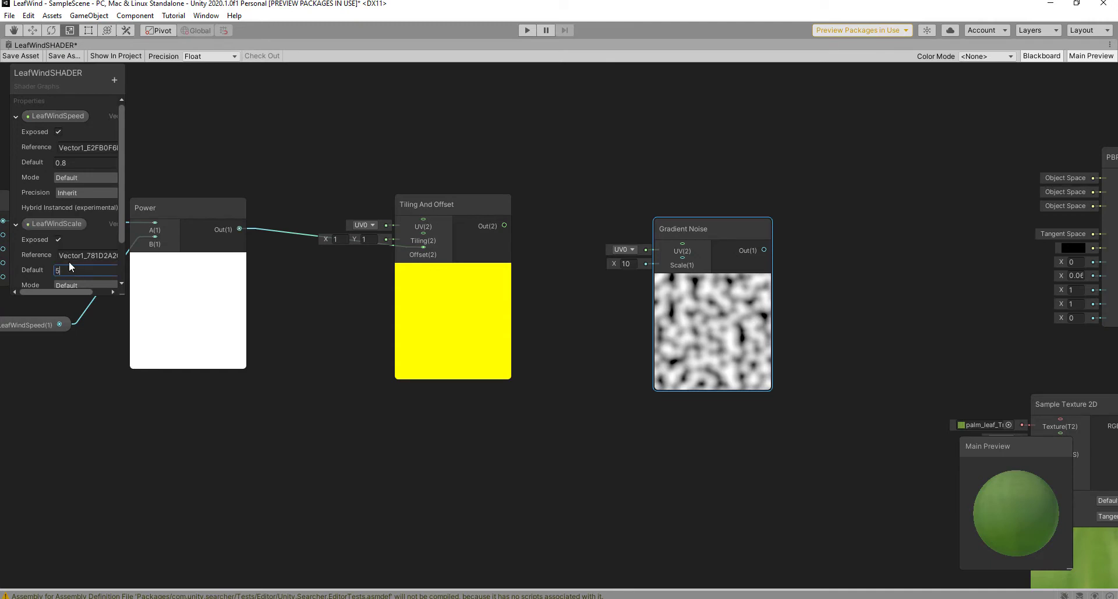
drag(54, 226, 360, 351)
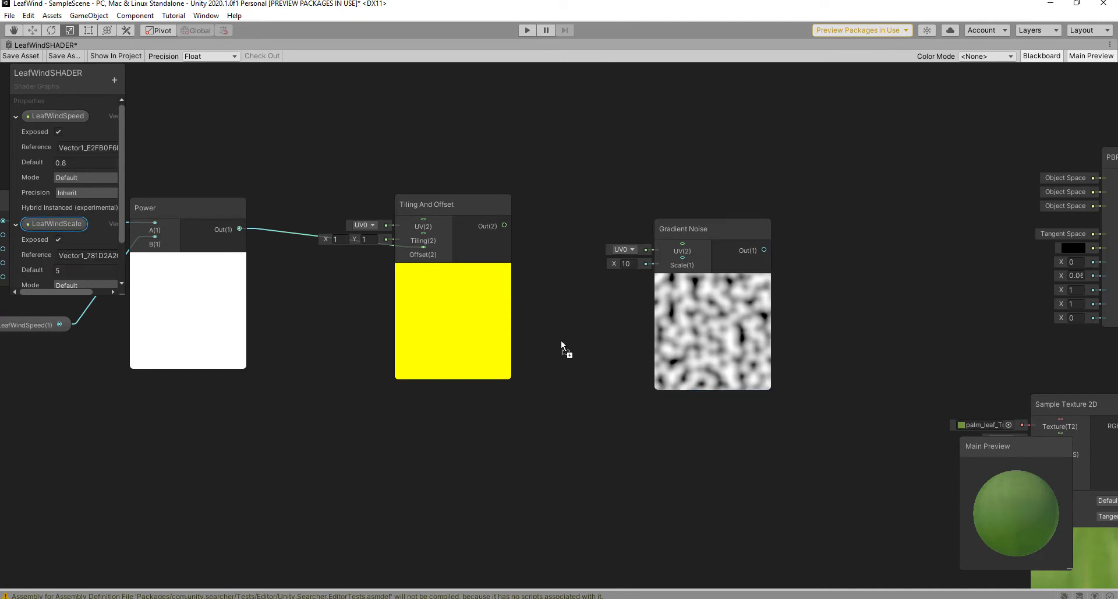
drag(561, 340, 564, 341)
drag(639, 345, 679, 264)
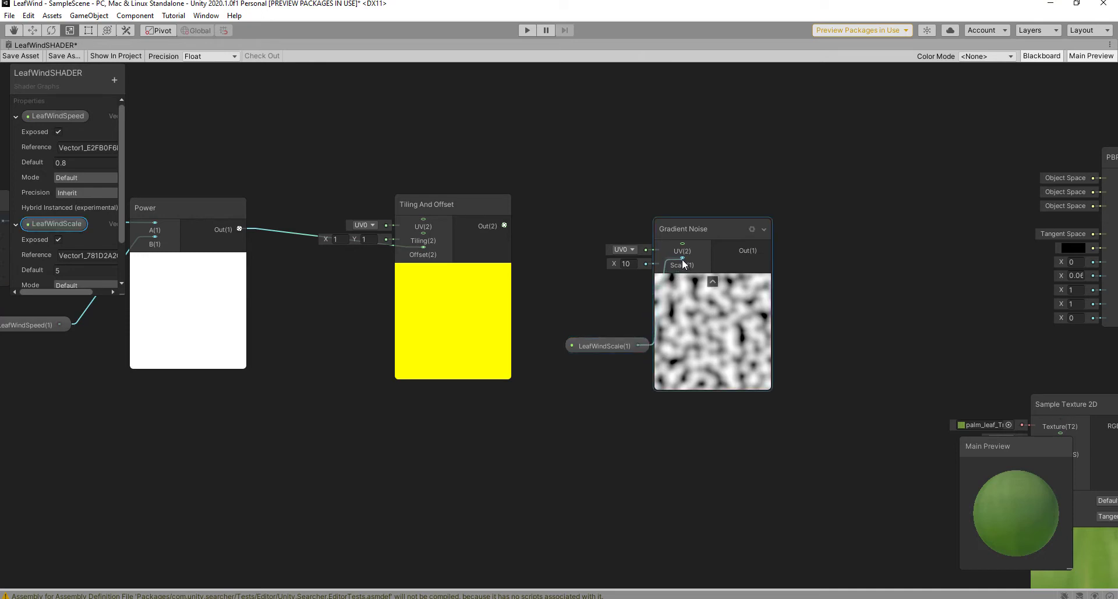
Step: Connect Tiling And Offset's output to Gradient Noise's UV input
drag(505, 225, 683, 251)
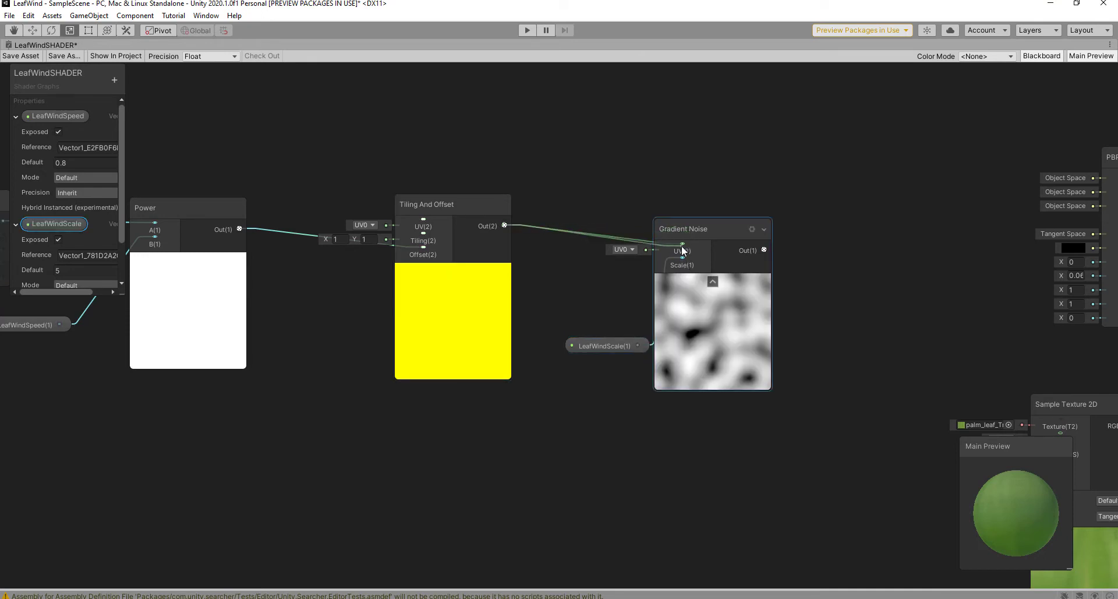
drag(599, 349, 568, 345)
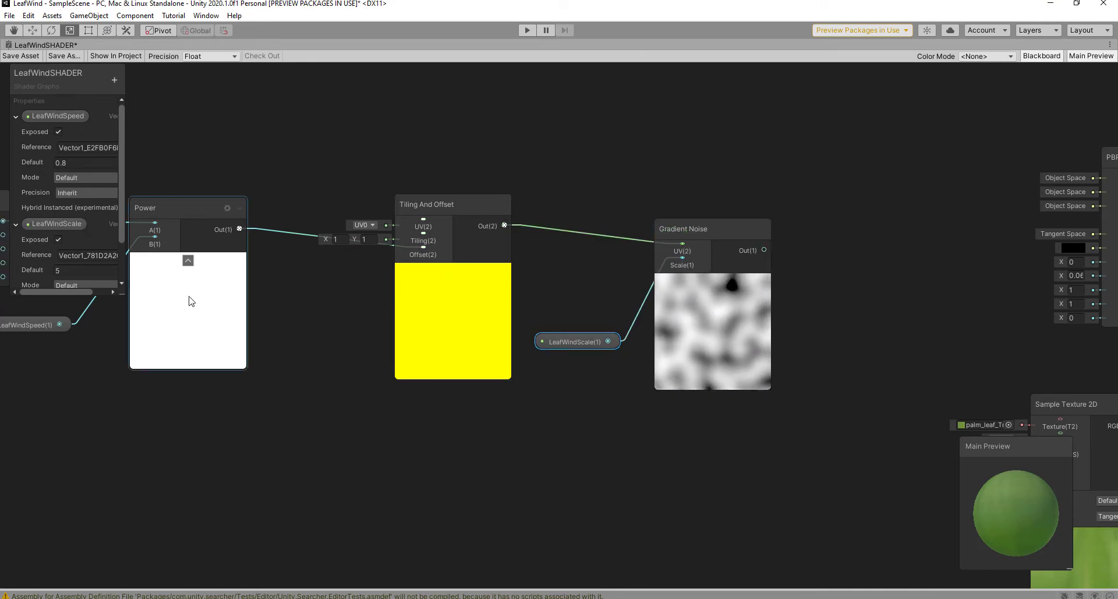
middle_drag(526, 403, 628, 406)
scroll(636, 408, up, 1)
scroll(751, 399, down, 4)
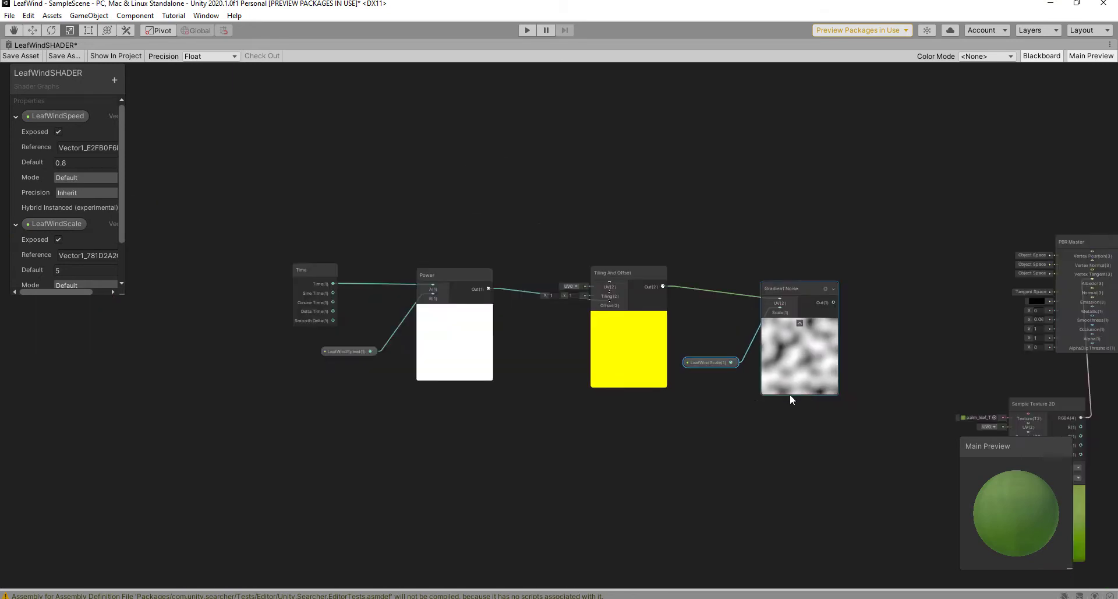
middle_drag(790, 394, 626, 412)
middle_drag(772, 317, 660, 328)
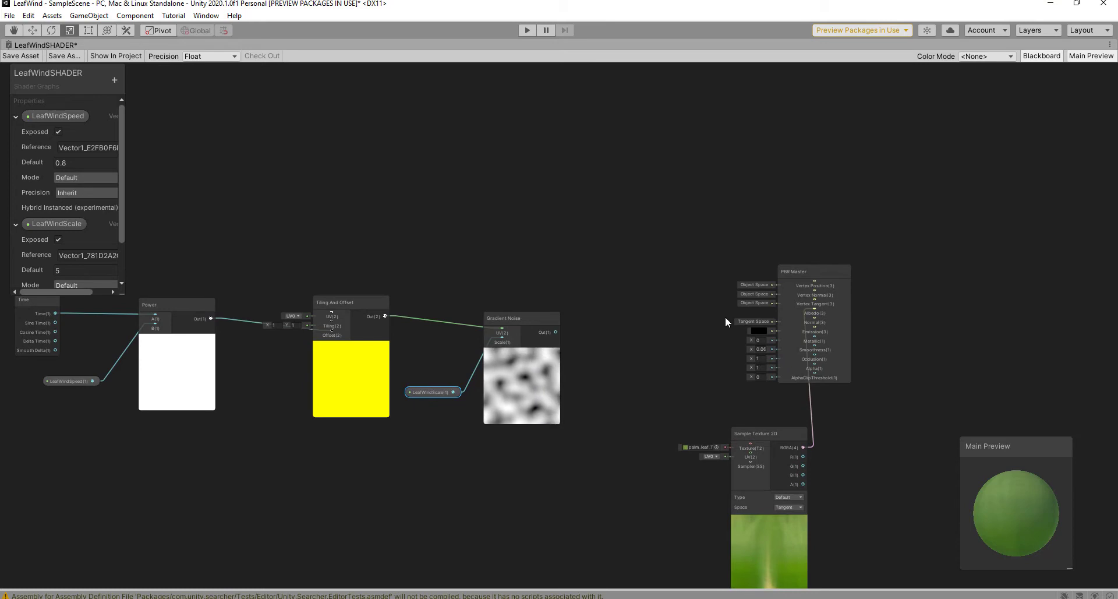
scroll(726, 317, up, 1)
middle_drag(726, 318, 695, 318)
Step: Add a Multiply node with Gradient Noise's output in its A input
key(space)
text(m)
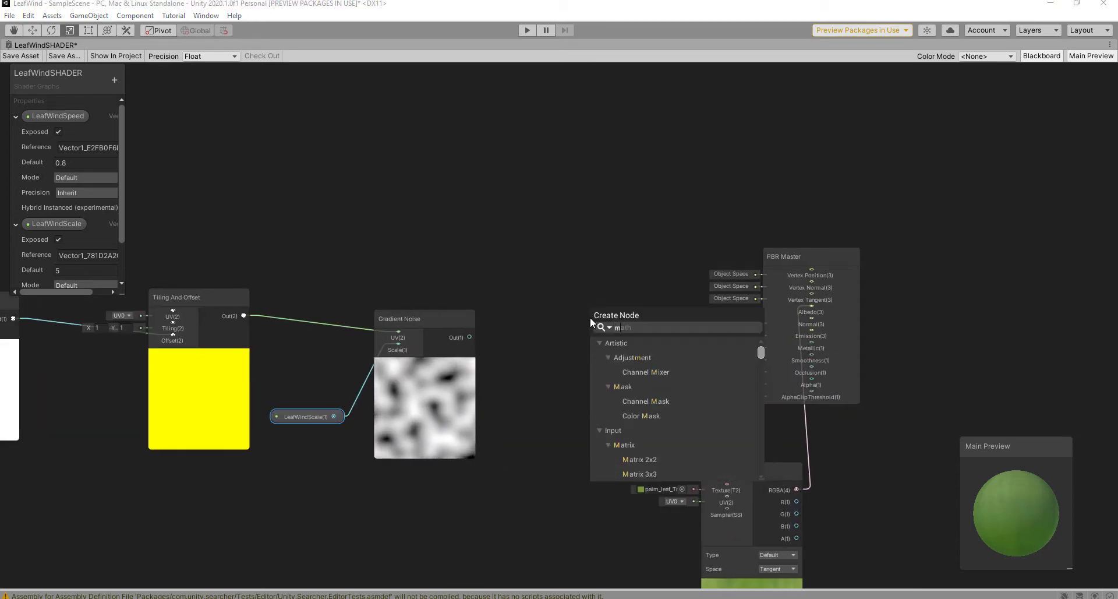
text(ult)
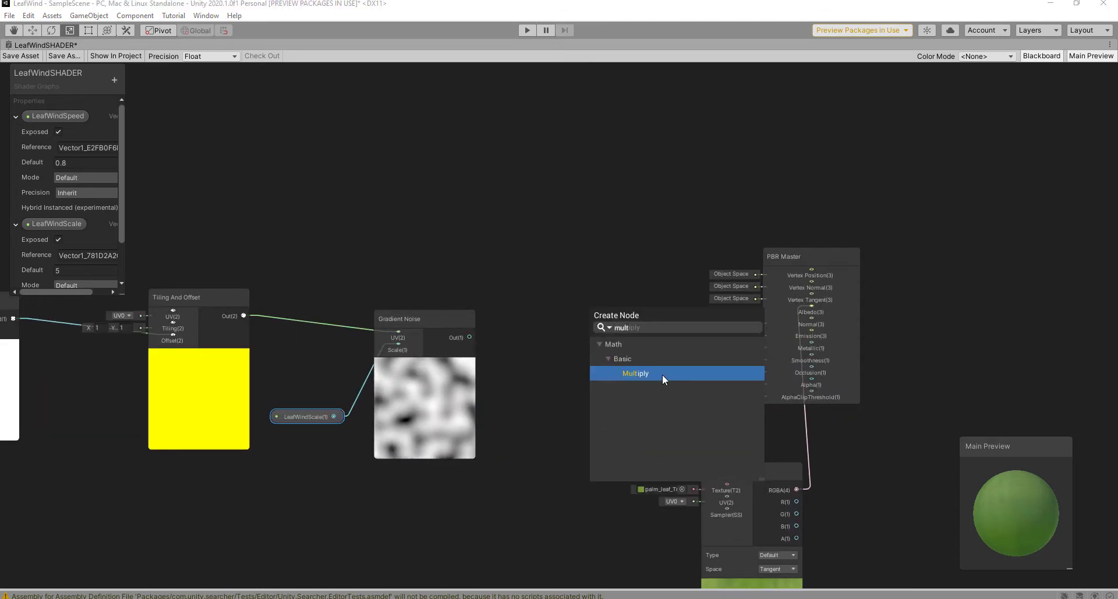
click(662, 376)
drag(648, 324, 616, 337)
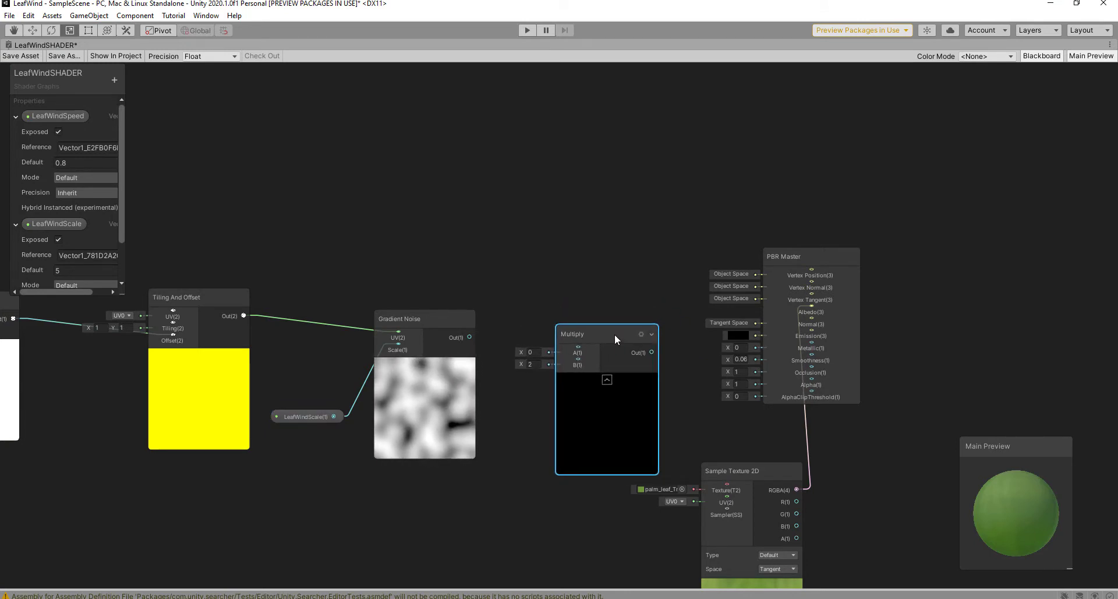
drag(470, 337, 578, 348)
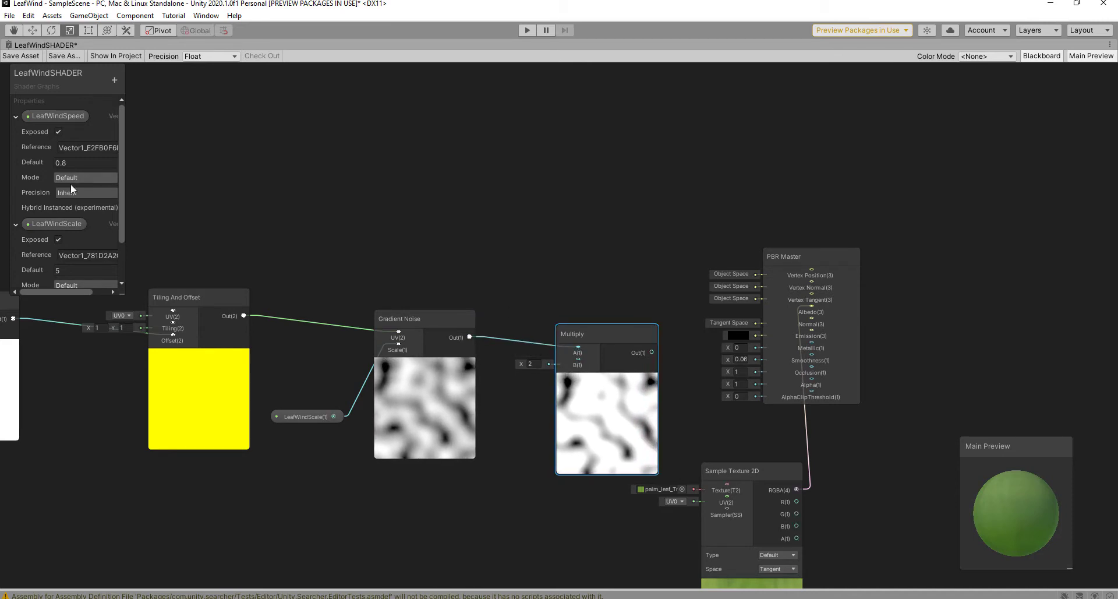
Step: Create a float property named LeafWindSwing with default value 5
click(114, 80)
click(136, 91)
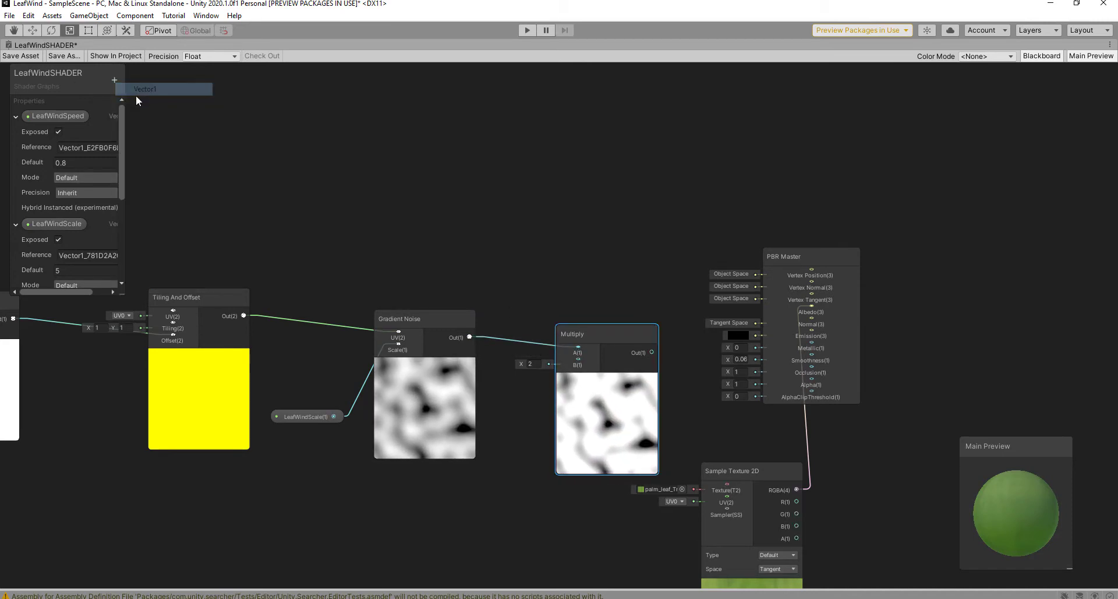
drag(121, 141, 120, 219)
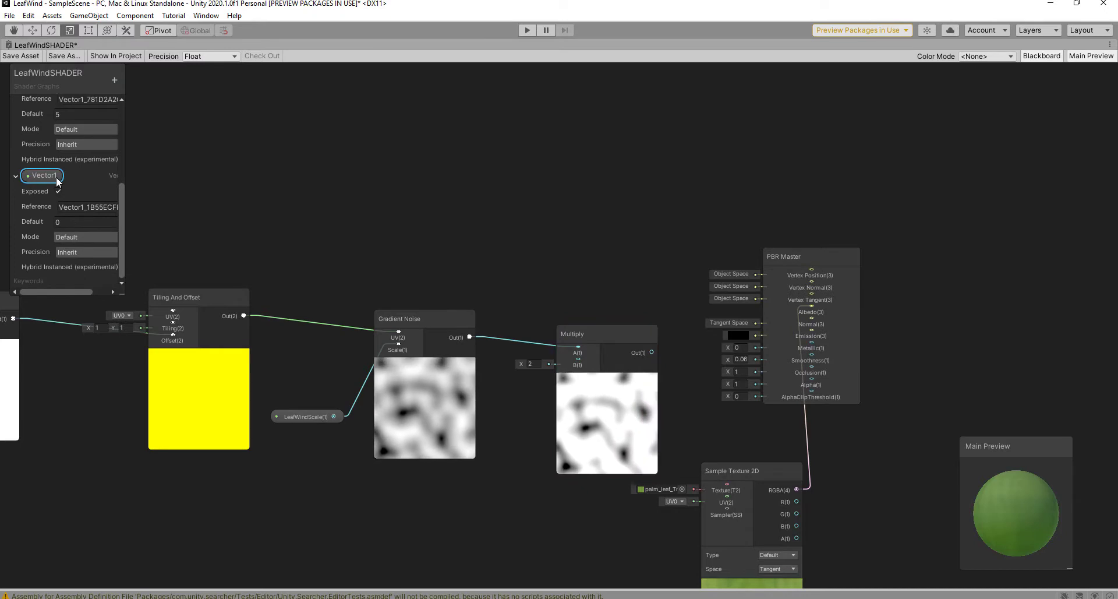
double_click(56, 176)
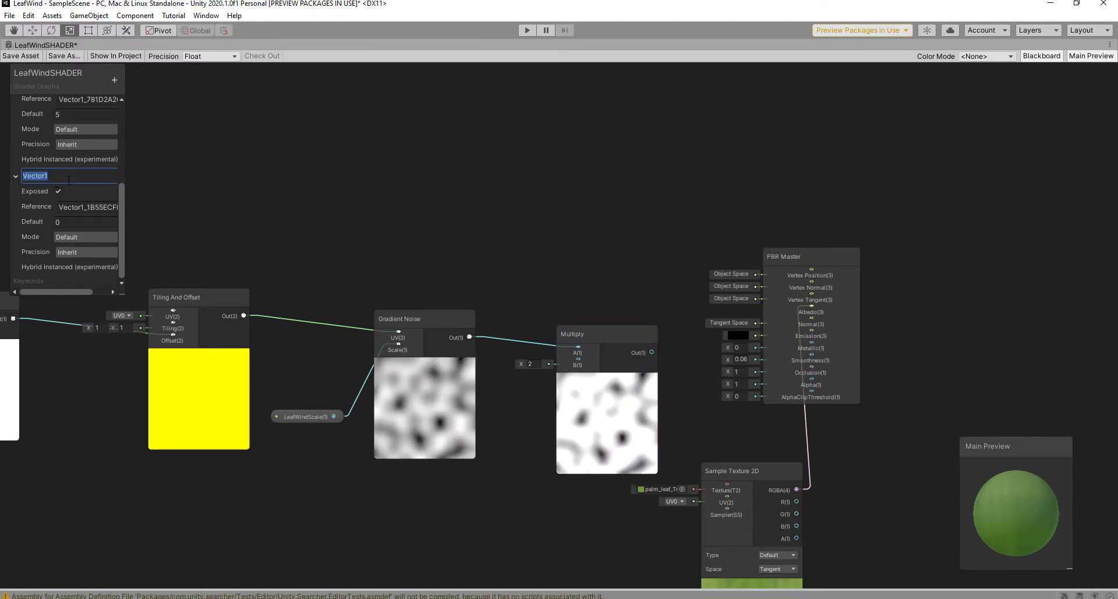
text(Le)
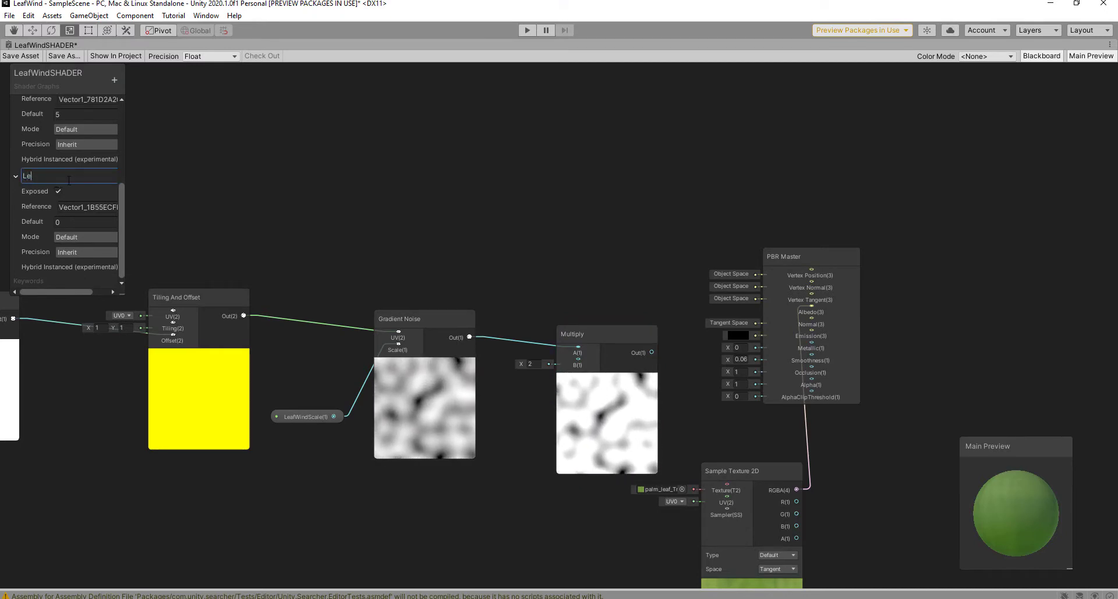
text(afWindAmount)
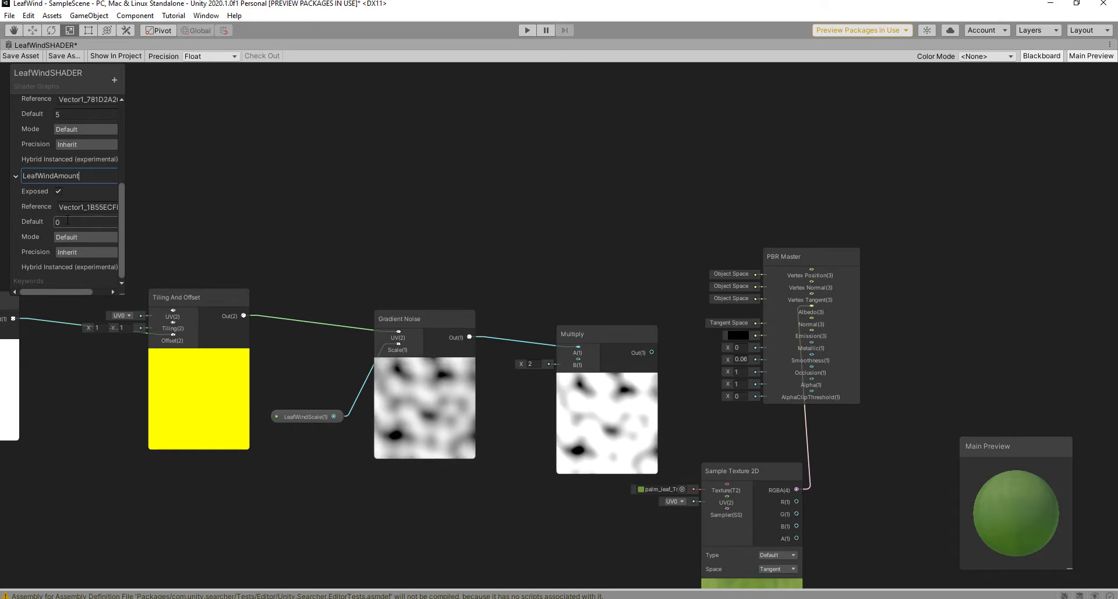
drag(80, 175, 53, 176)
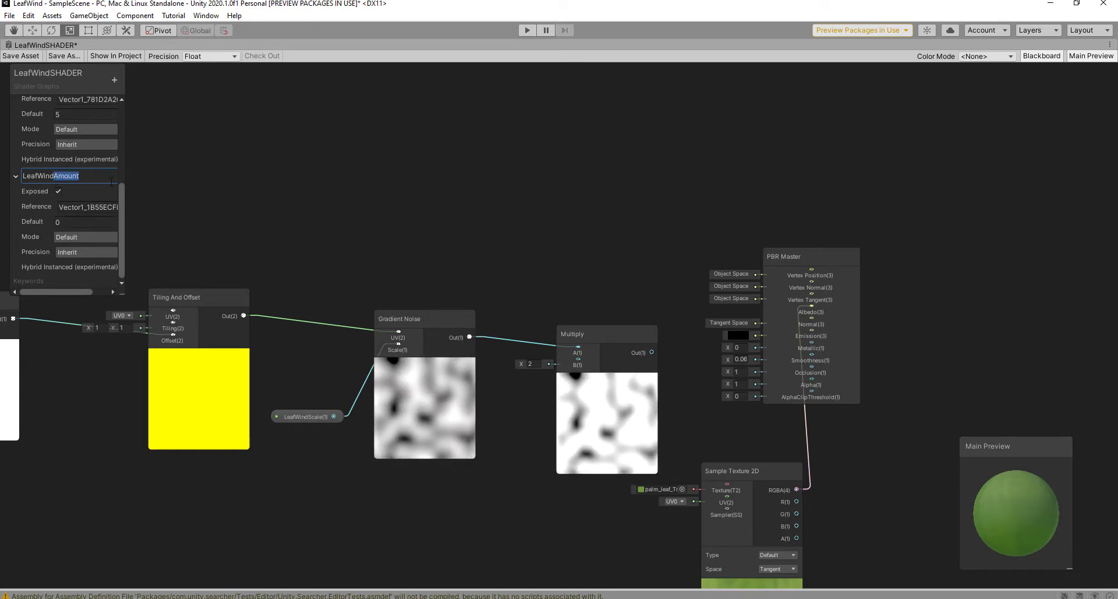
text(S)
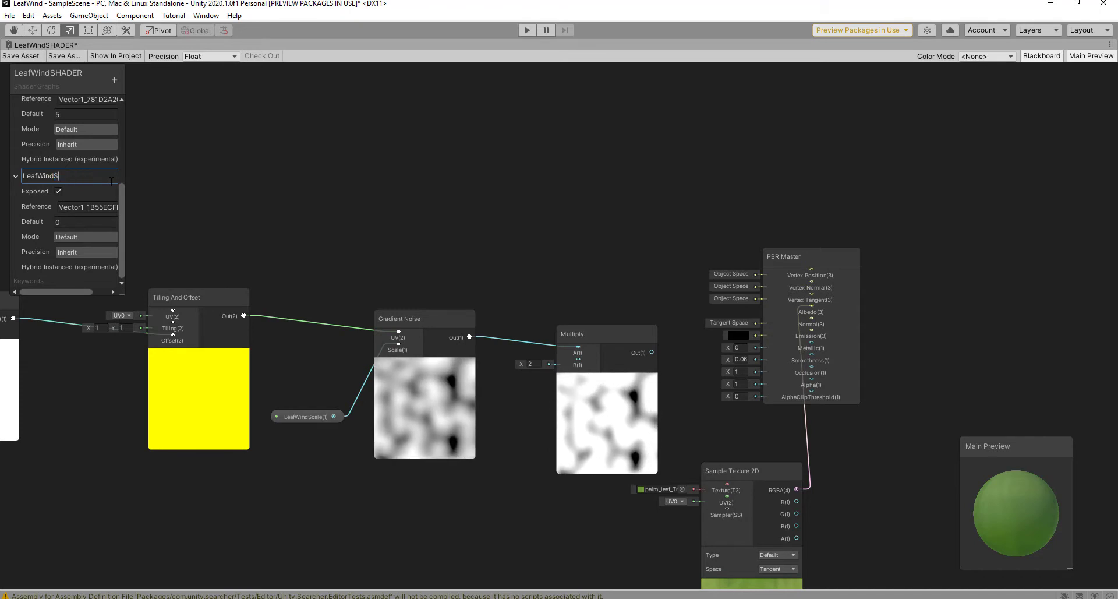
text(wing)
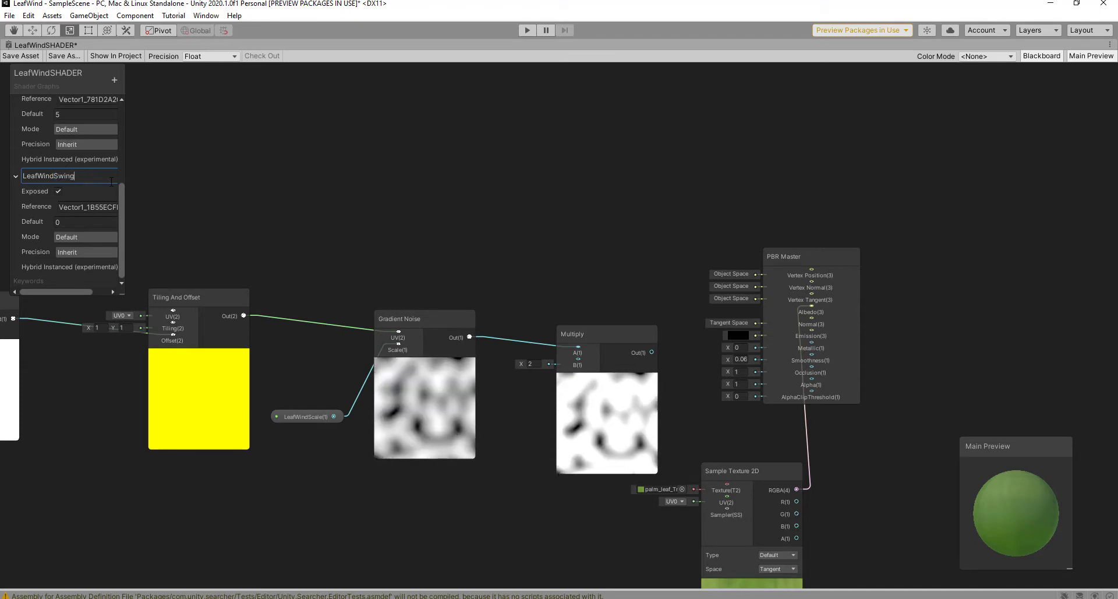
click(287, 148)
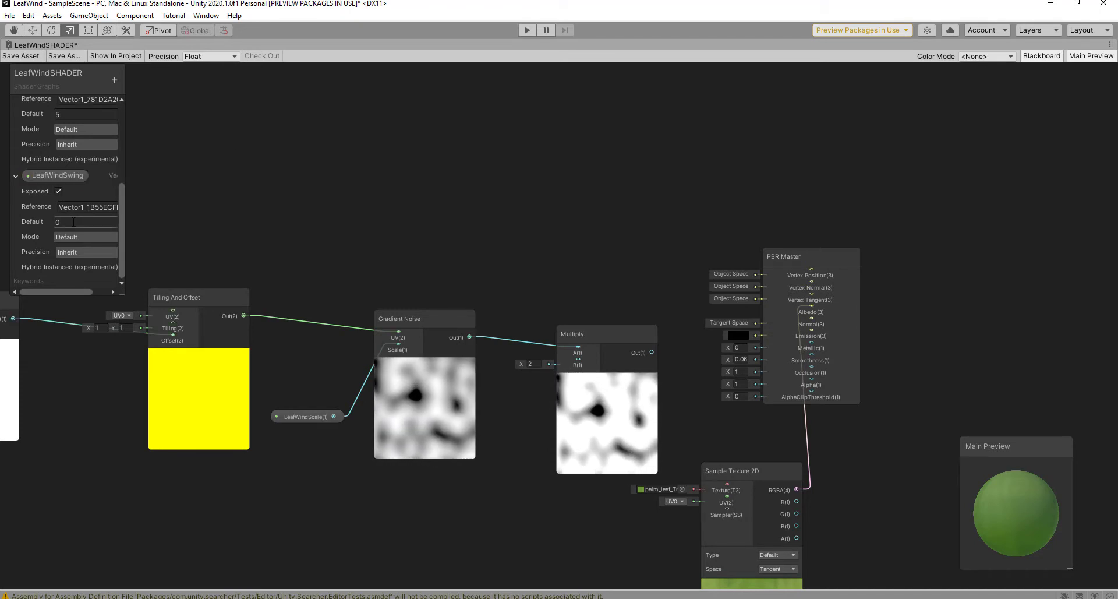
click(73, 222)
text(5)
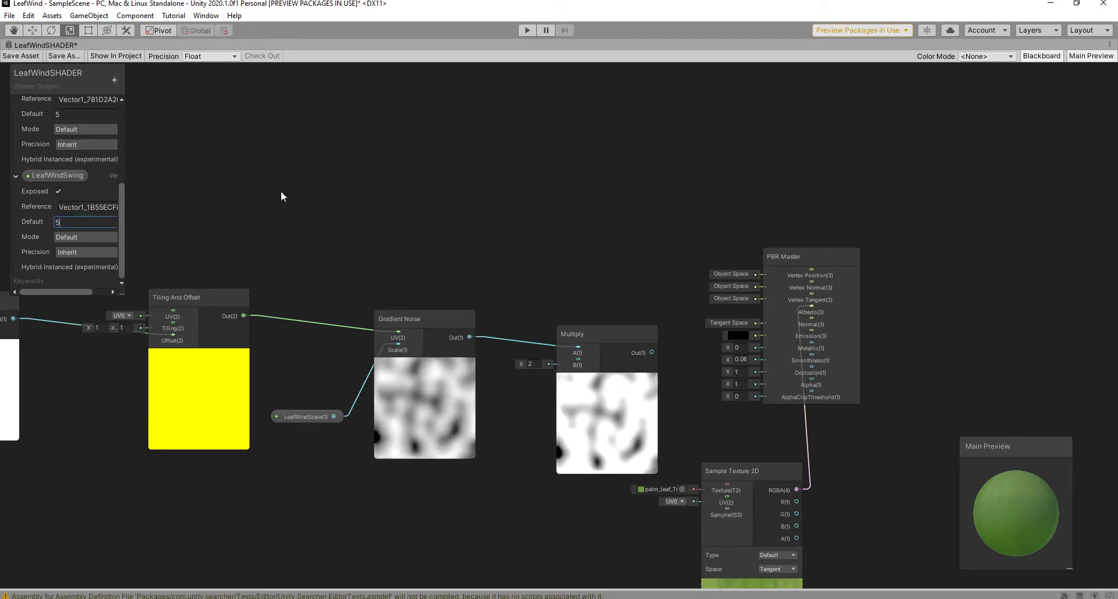
Step: Wire LeafWindSwing into Multiply's B and Multiply's output into PBR Master's Vertex Position
drag(68, 173, 484, 490)
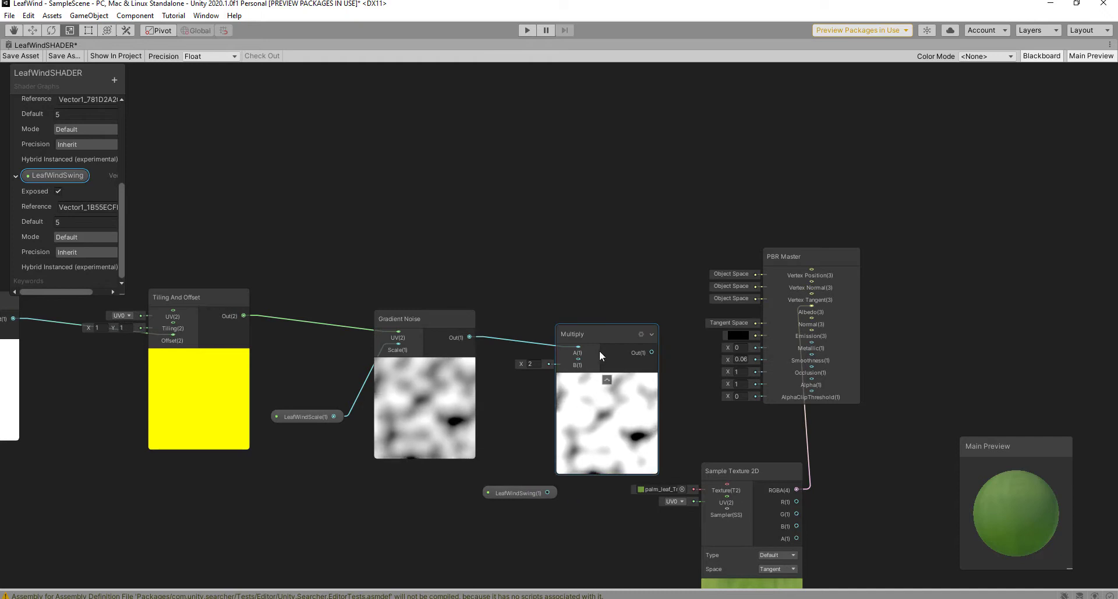
drag(599, 351, 641, 340)
drag(548, 492, 614, 355)
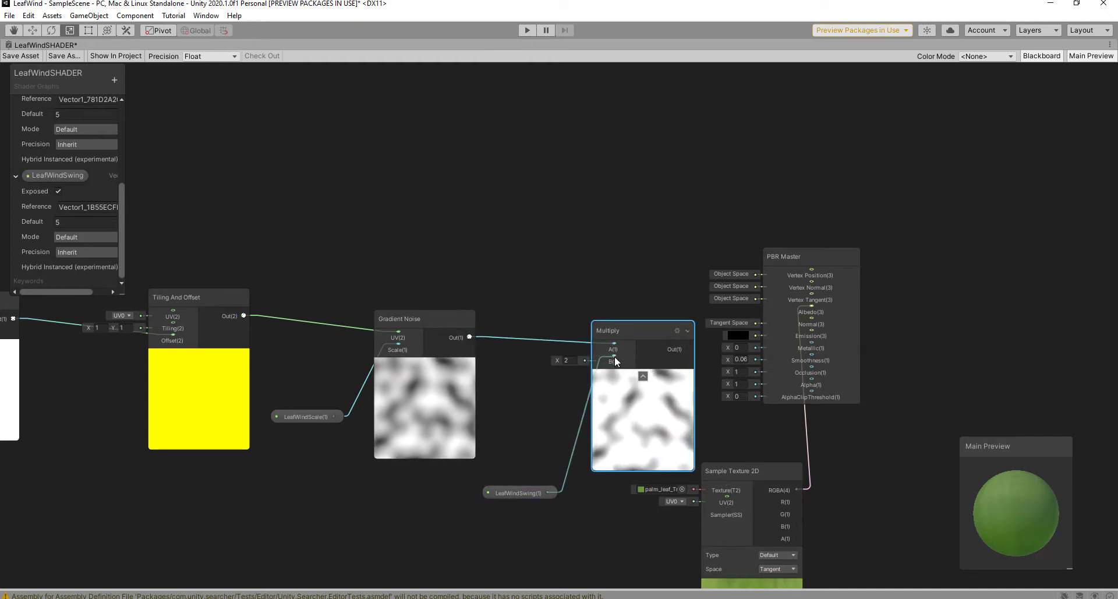
drag(835, 262, 916, 293)
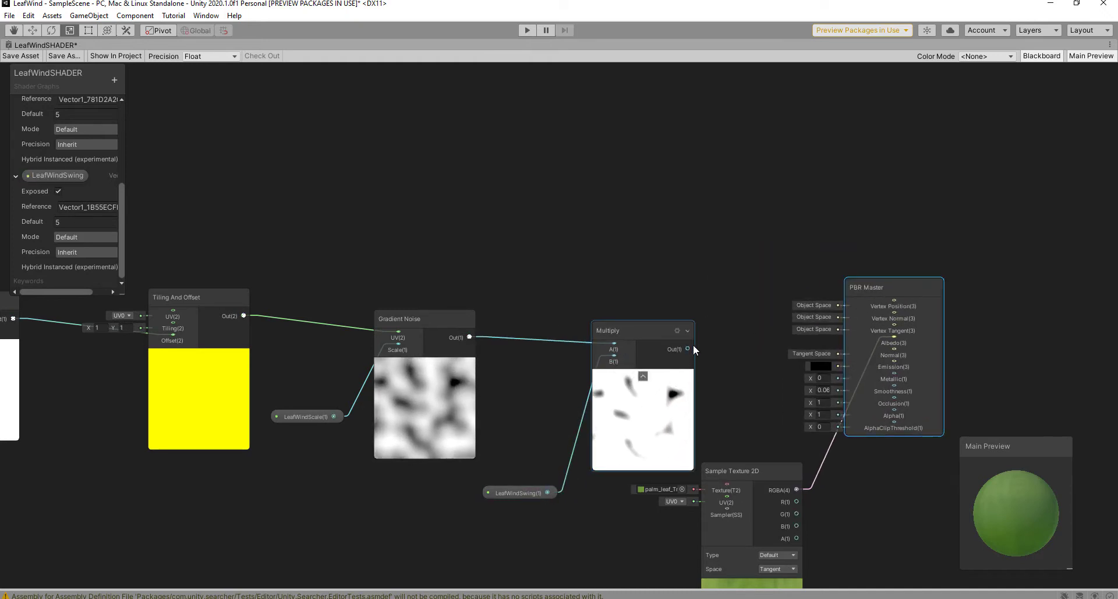
drag(689, 348, 895, 301)
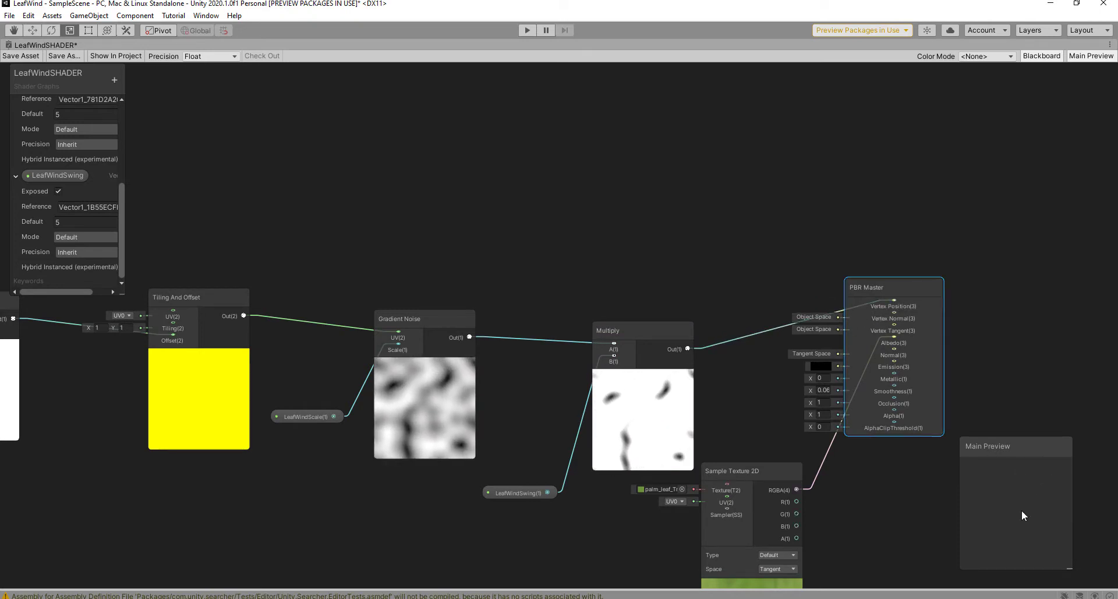
Step: Save the shader graph, restore the docked layout, and glance at the Scene view
middle_drag(747, 428, 762, 385)
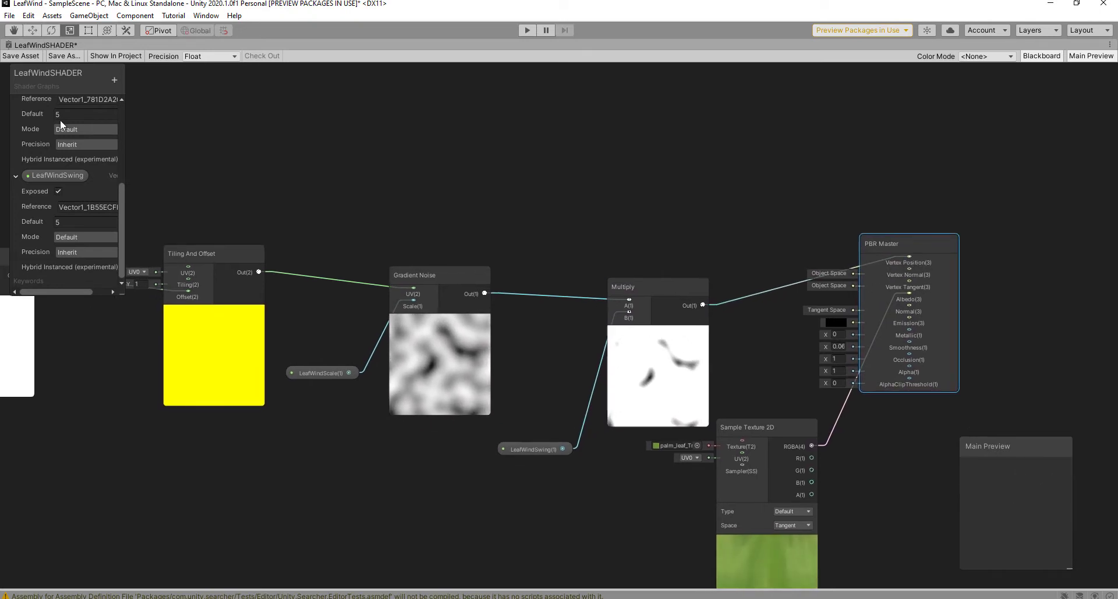
click(21, 56)
key(shift+space)
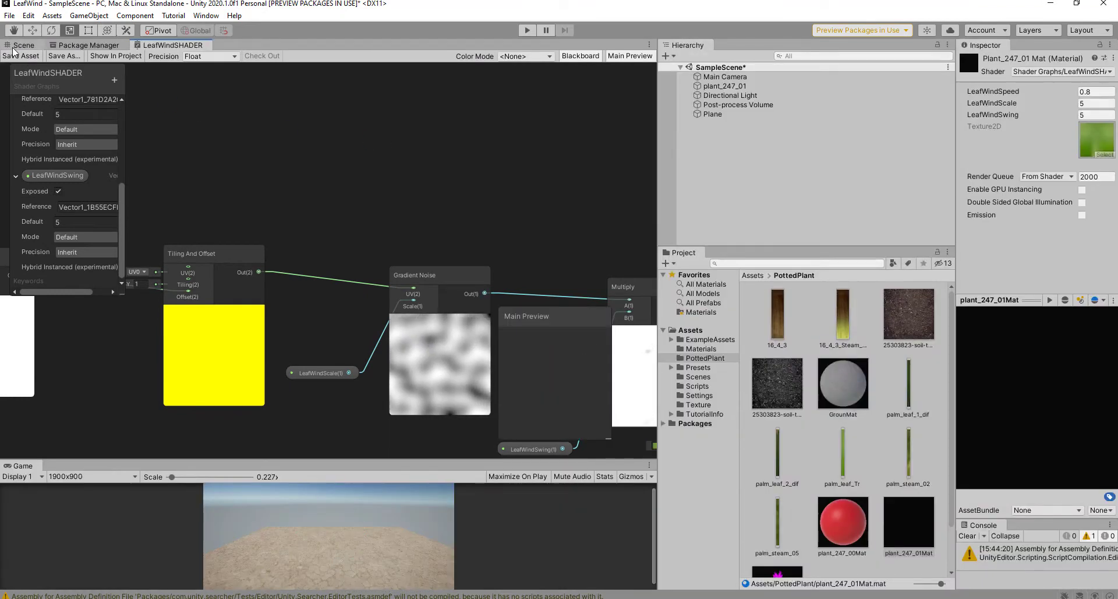
click(15, 47)
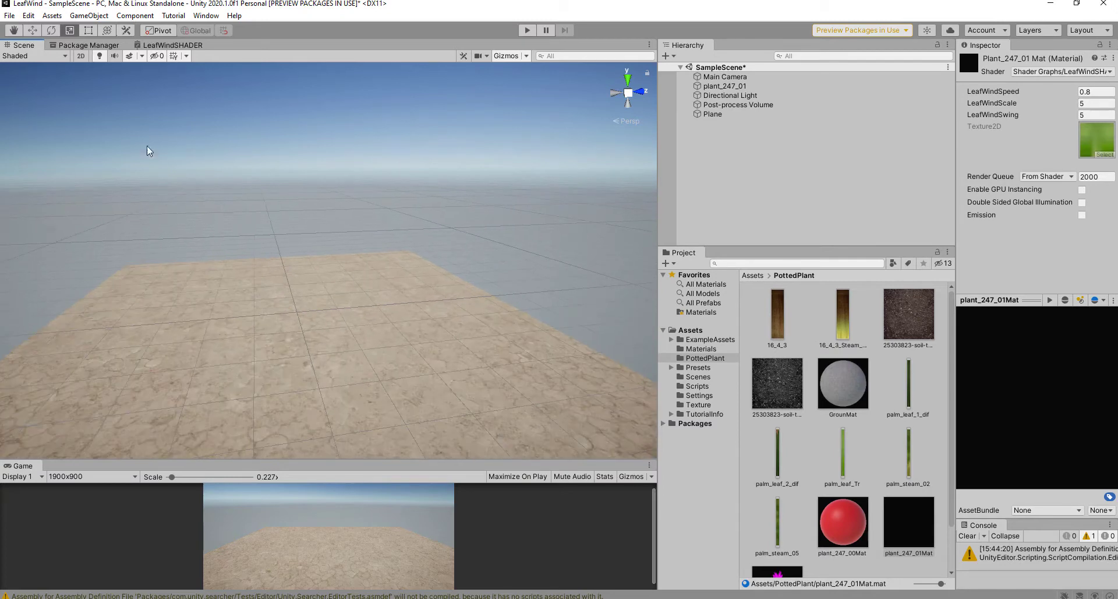
click(178, 45)
Step: Reposition the Multiply and PBR Master nodes in the docked graph view
scroll(439, 204, down, 5)
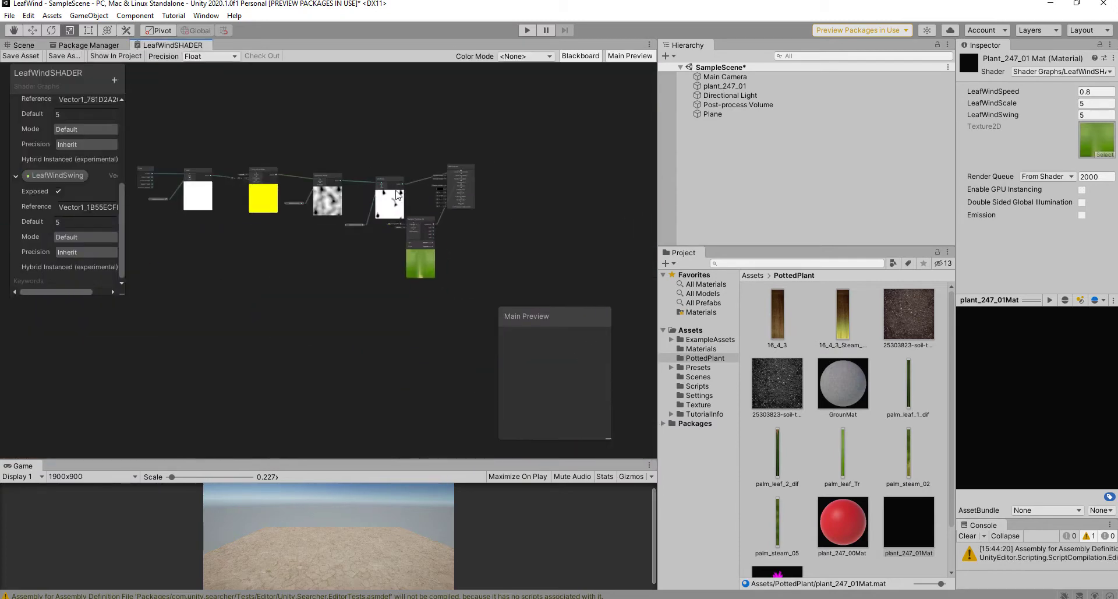
scroll(401, 114, up, 9)
middle_drag(399, 174, 366, 51)
mouse_move(540, 194)
mouse_down()
mouse_move(624, 194)
mouse_move(560, 186)
mouse_up()
middle_drag(362, 151, 381, 149)
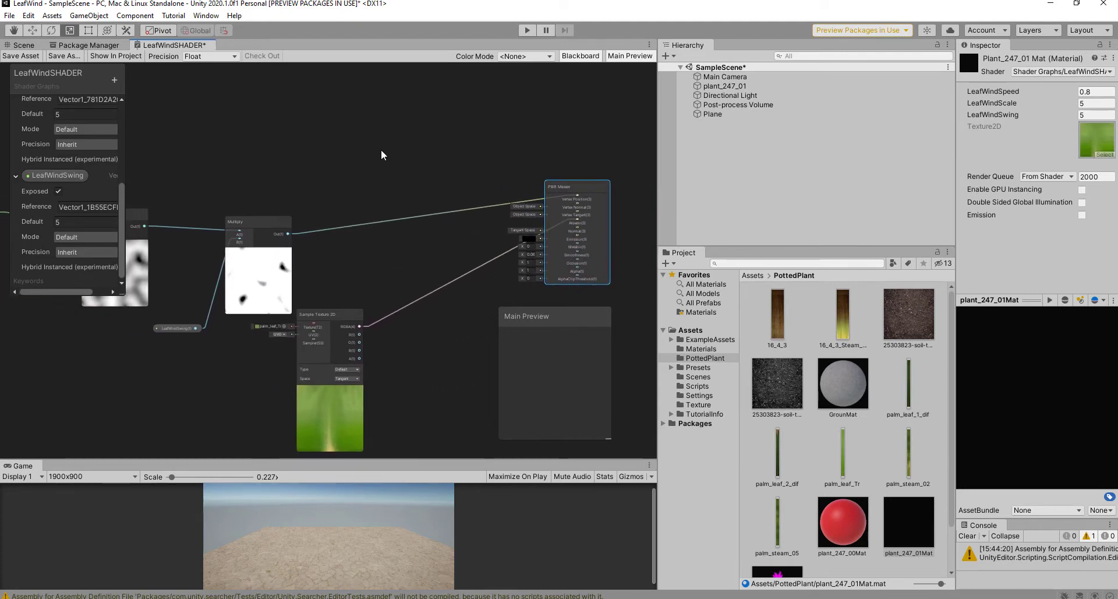
key(space)
Step: Add a Position node set to Object space
text(pos)
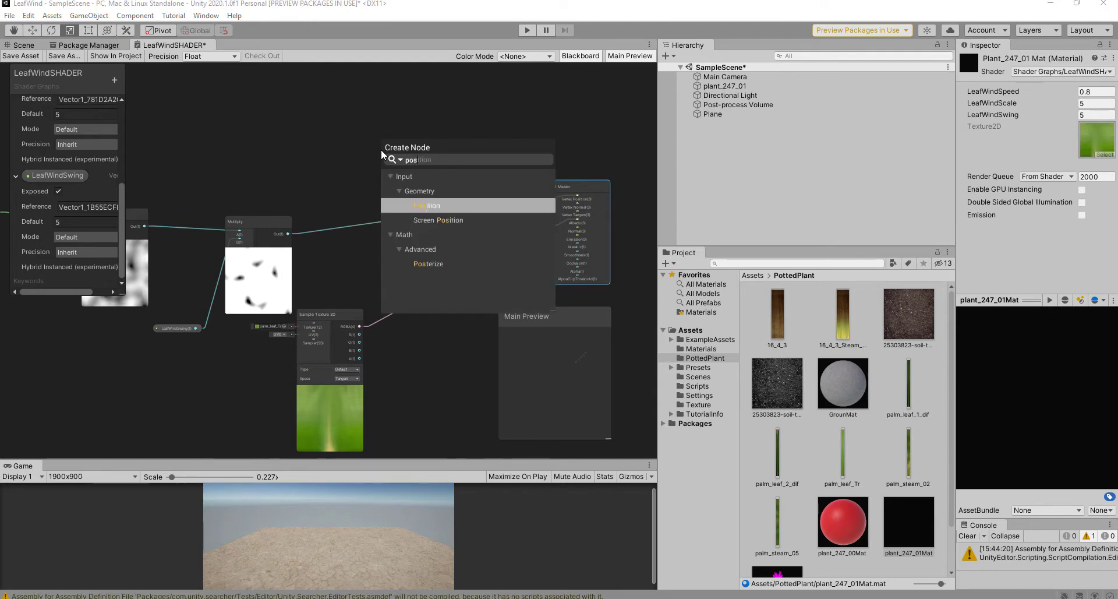
click(408, 206)
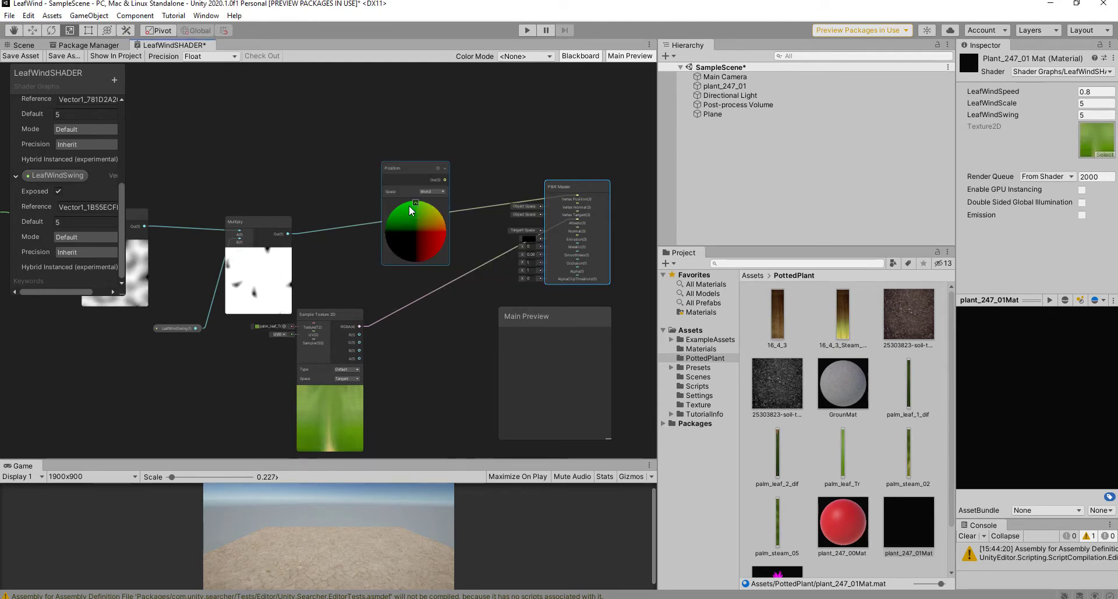
drag(384, 168, 306, 114)
click(353, 137)
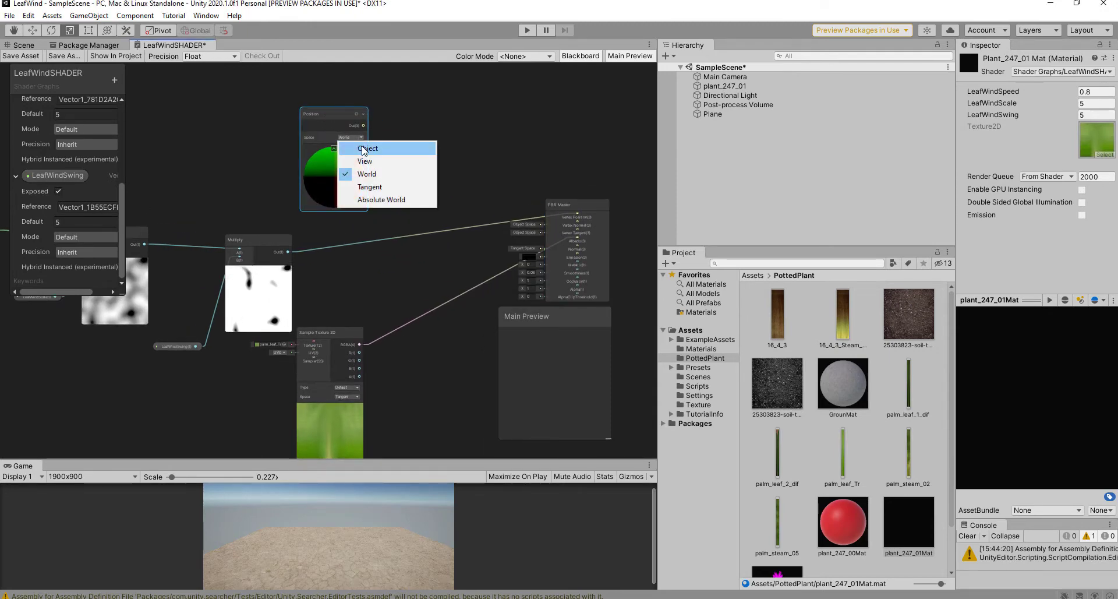
click(381, 145)
Step: Replace the Multiply–Vertex Position link with an Add of Position (A) and Multiply (B), then save
key(space)
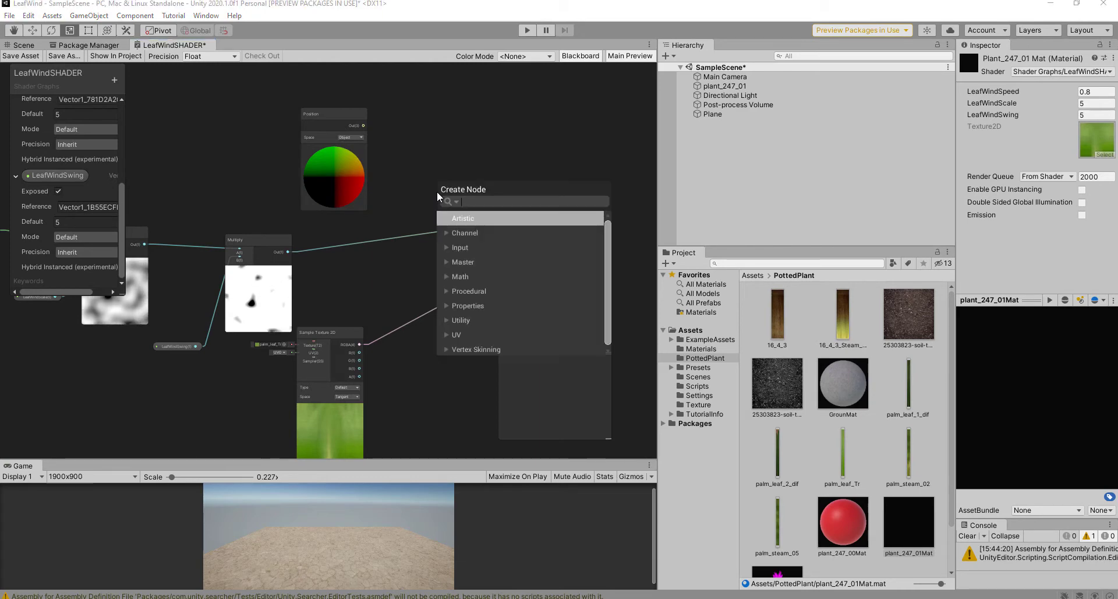
text(add)
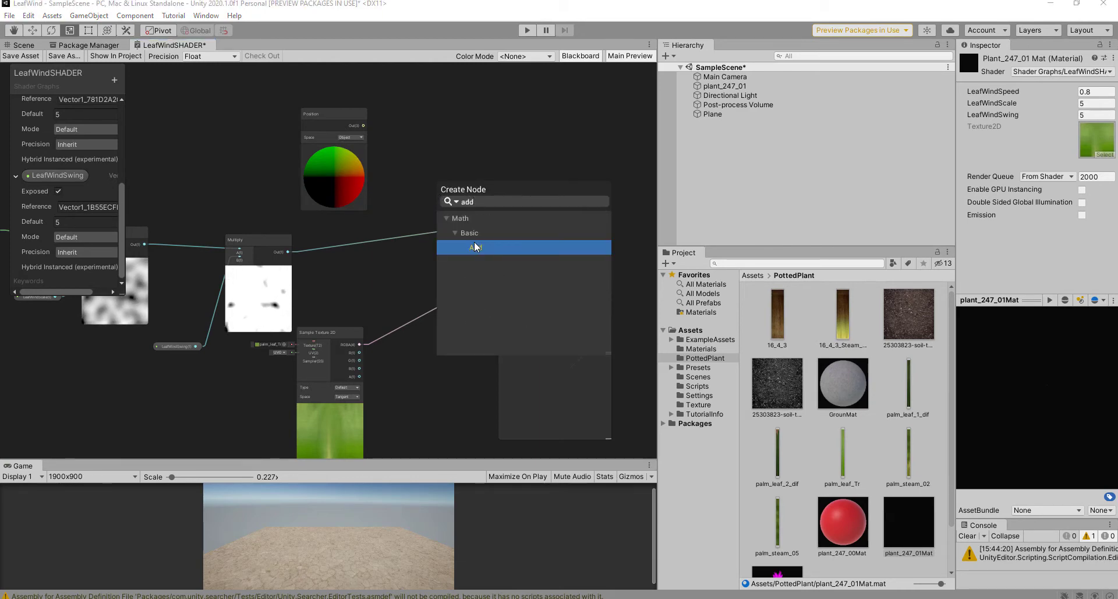
click(474, 241)
click(411, 243)
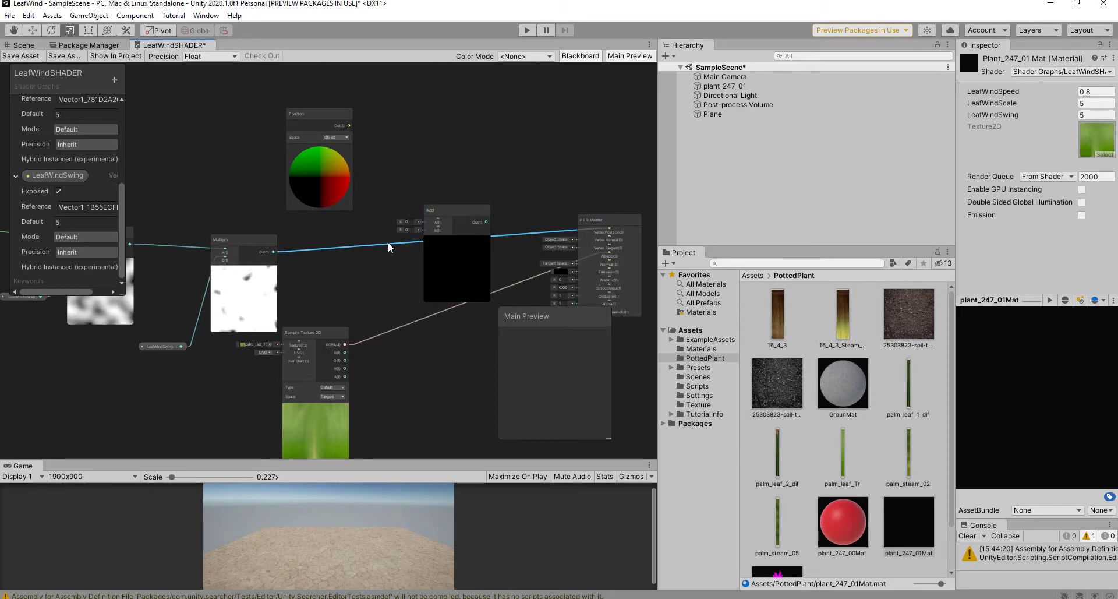
key(Delete)
drag(324, 124, 425, 265)
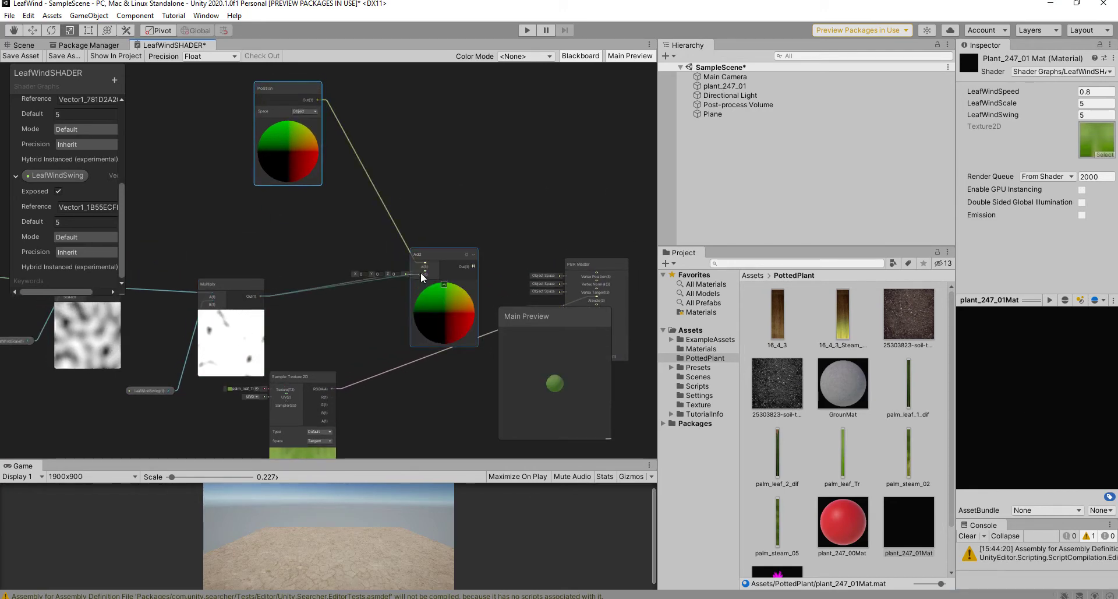
drag(420, 271, 596, 272)
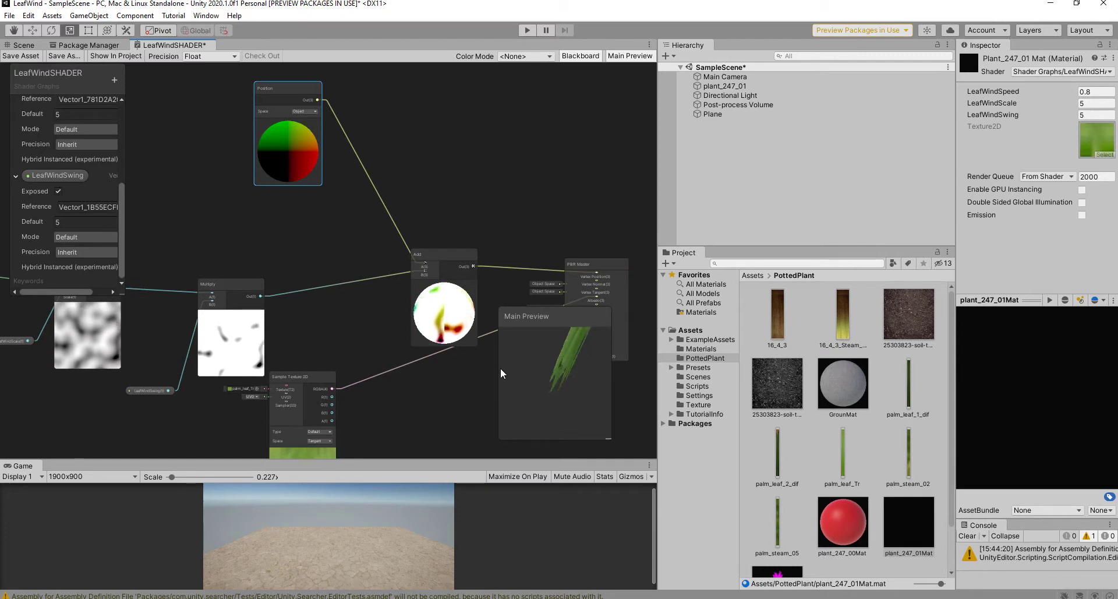
drag(302, 379, 338, 418)
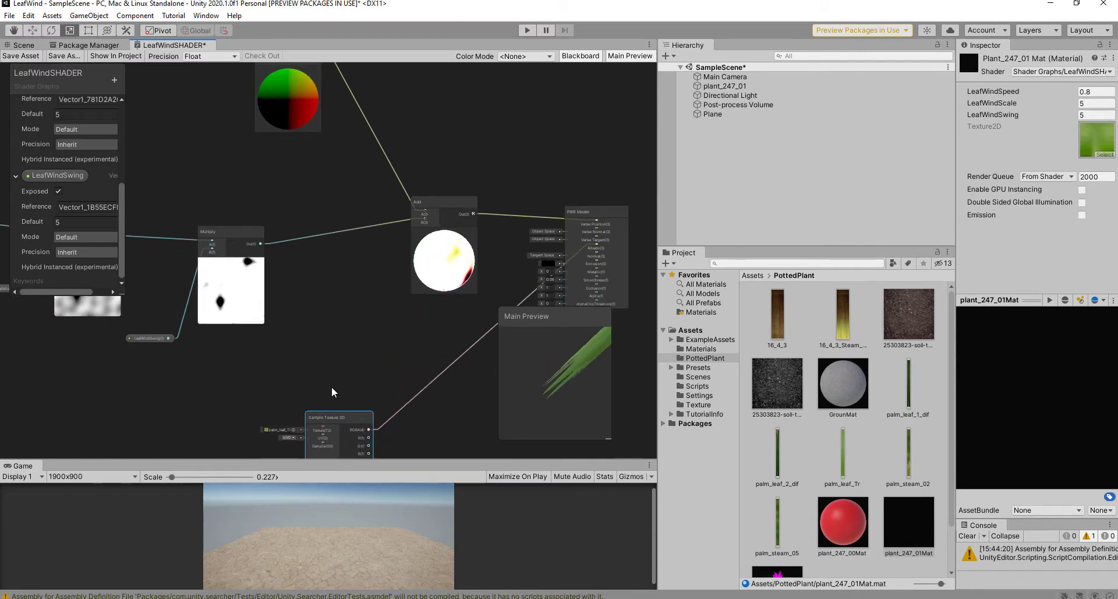
click(20, 56)
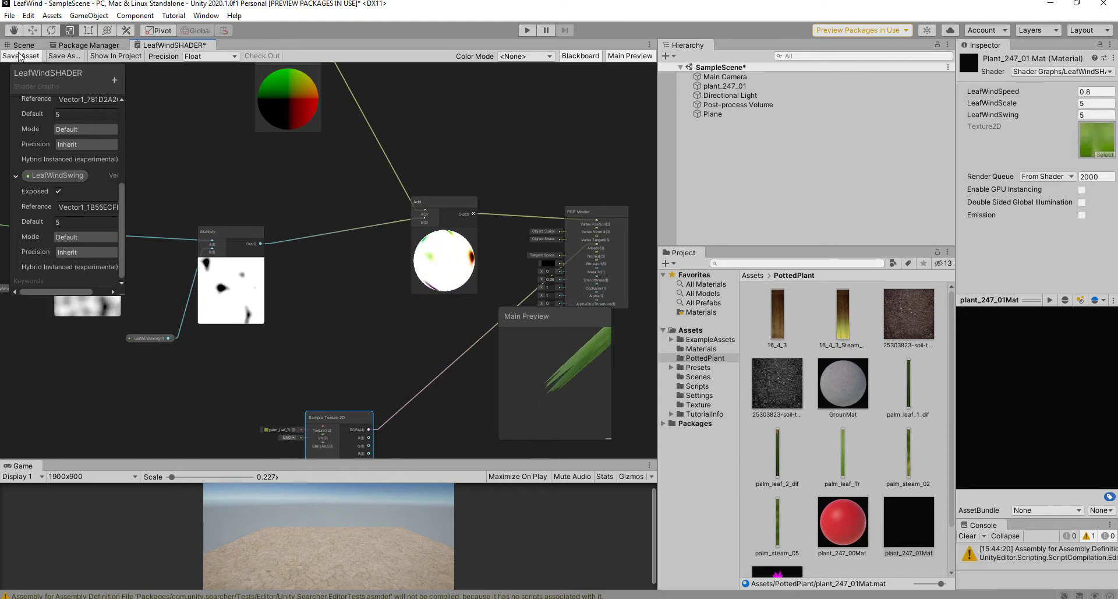
Step: Zoom and orbit the Scene view in close on the palm
click(22, 46)
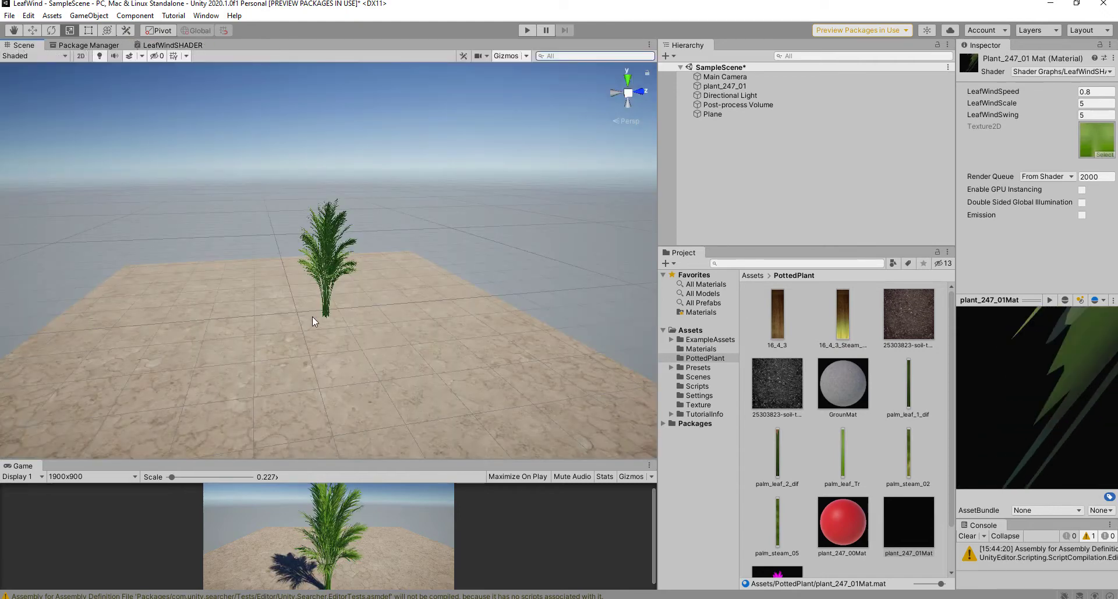
scroll(364, 282, up, 5)
middle_drag(333, 252, 297, 293)
scroll(297, 293, up, 8)
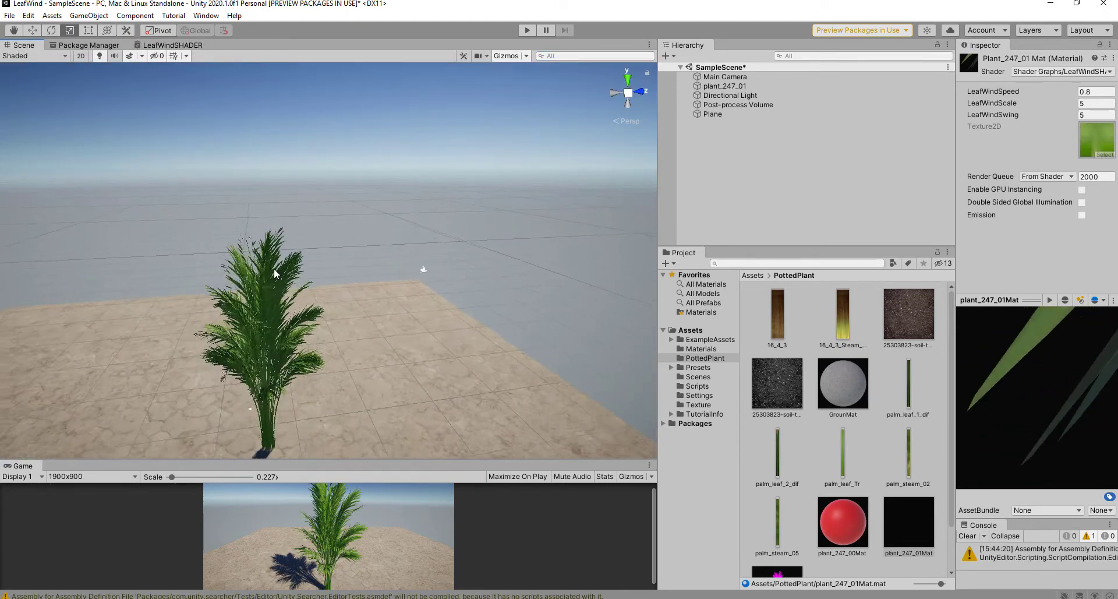
middle_drag(204, 274, 302, 247)
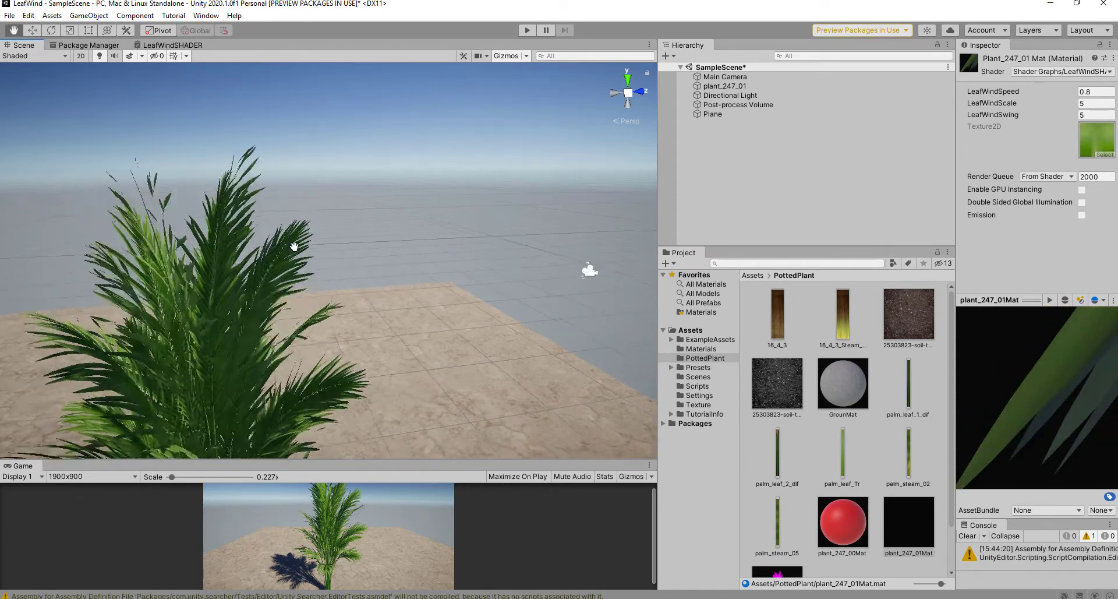
scroll(302, 247, up, 4)
middle_drag(208, 270, 344, 259)
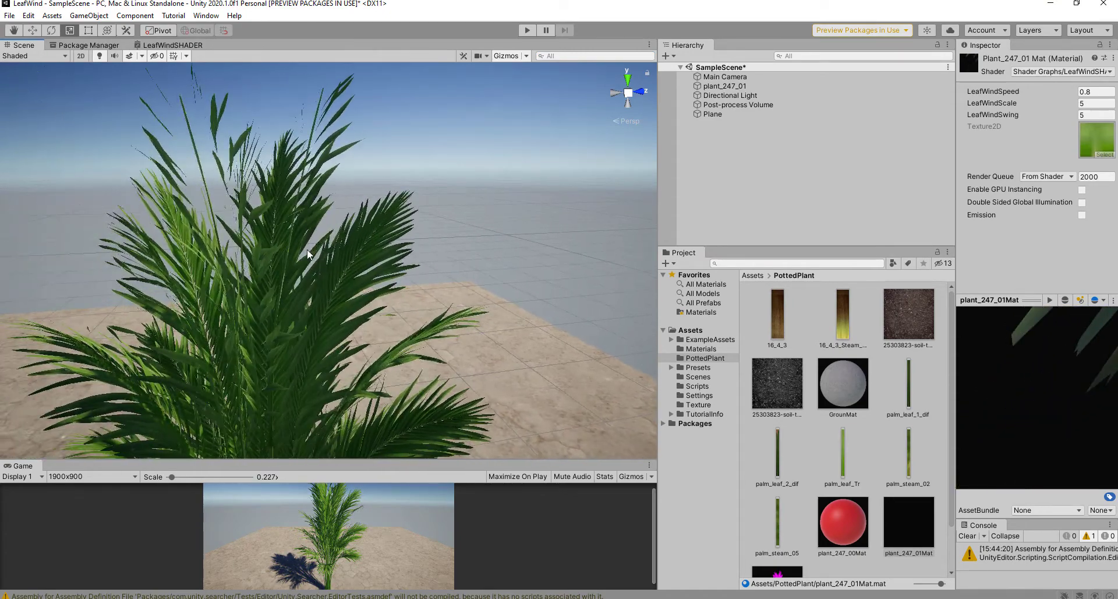
alt+drag(214, 262, 176, 252)
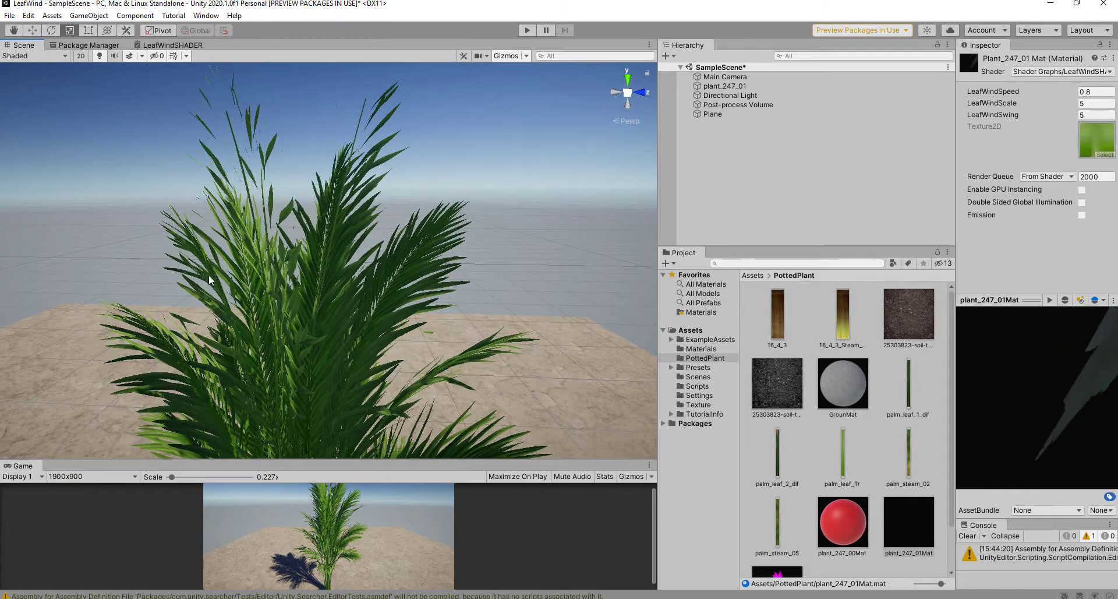
scroll(520, 294, up, 5)
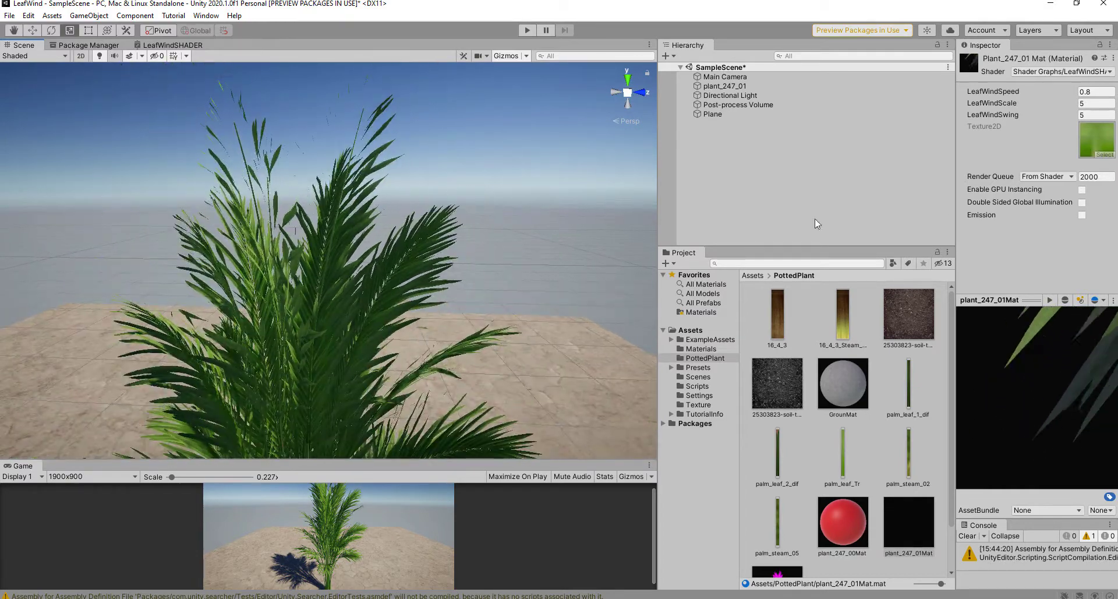
Step: Select the palm, expand its material's wind settings, and widen the side panels
click(725, 85)
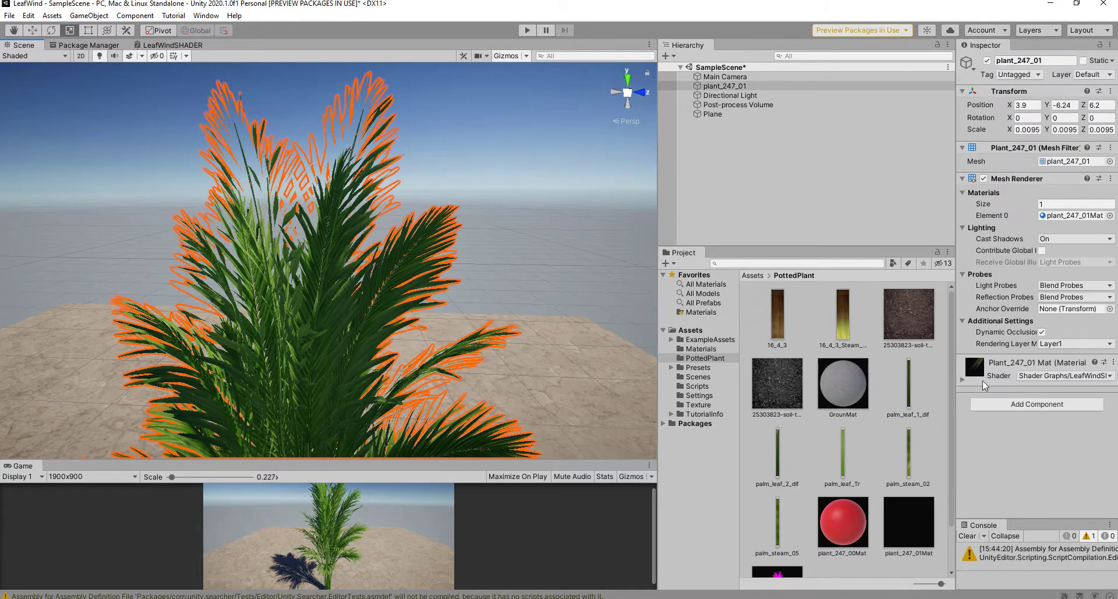
click(969, 378)
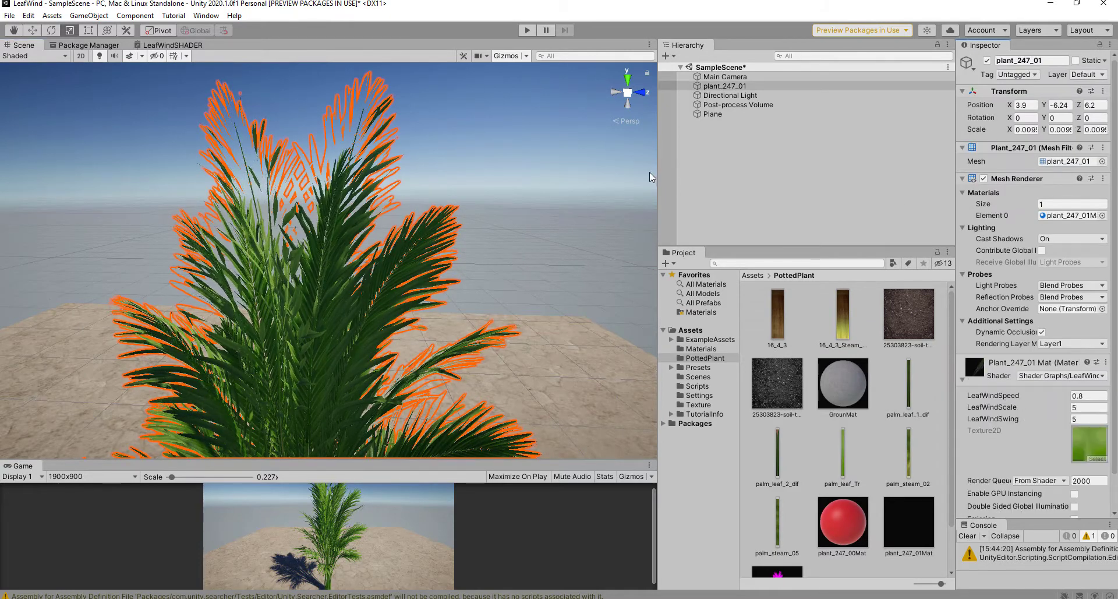
drag(658, 177, 622, 177)
click(1075, 408)
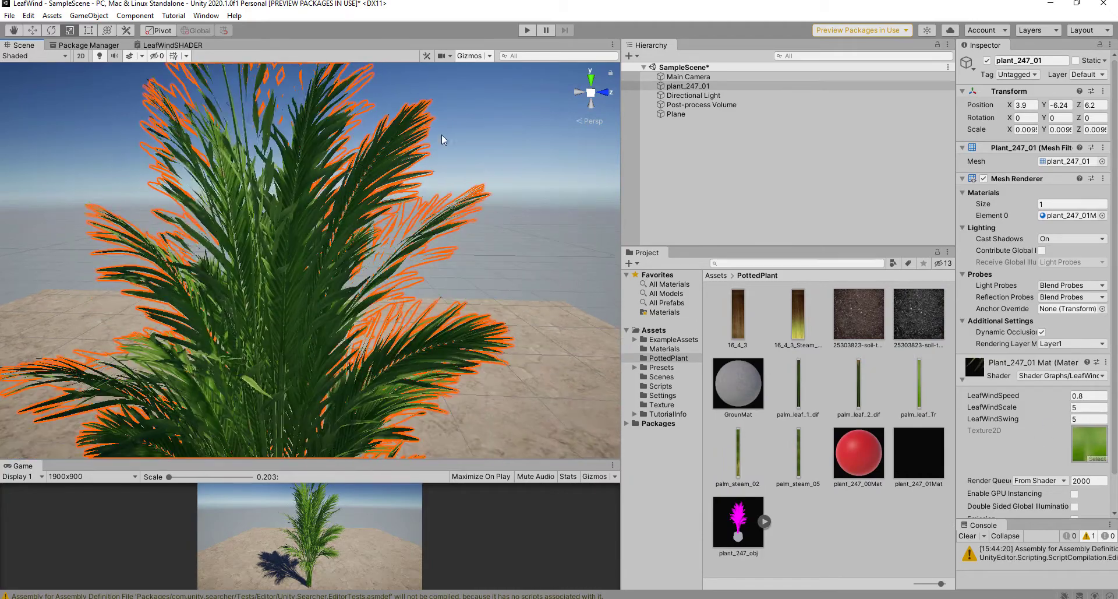
scroll(343, 344, up, 3)
scroll(327, 330, up, 2)
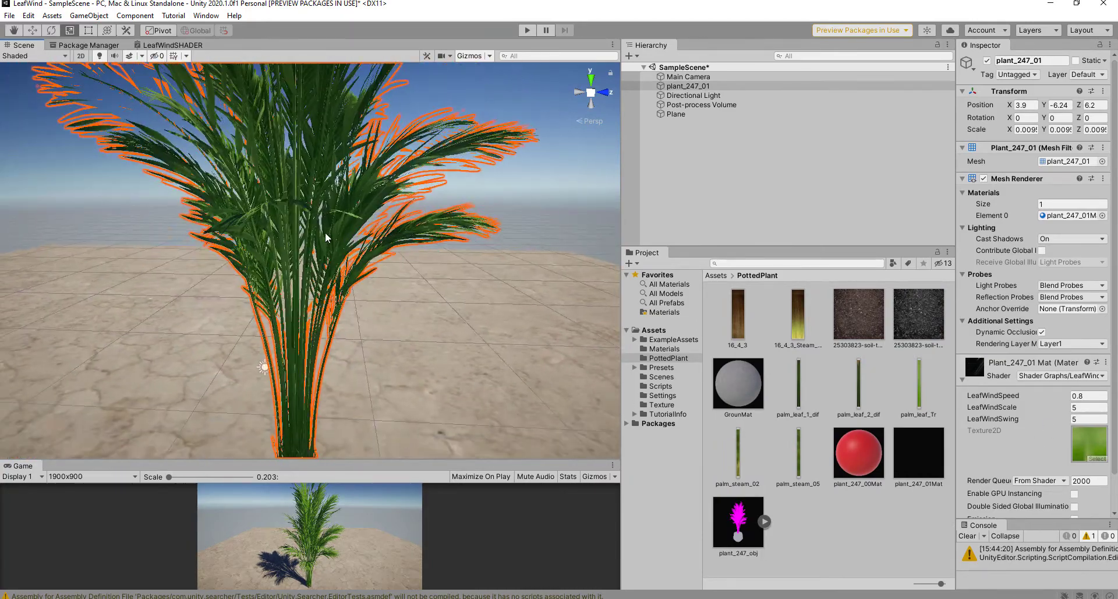
Step: Deselect the palm and orbit around it from low and level angles
click(530, 233)
alt+drag(354, 345, 342, 326)
scroll(339, 399, down, 2)
alt+drag(339, 400, 307, 353)
middle_drag(308, 353, 306, 353)
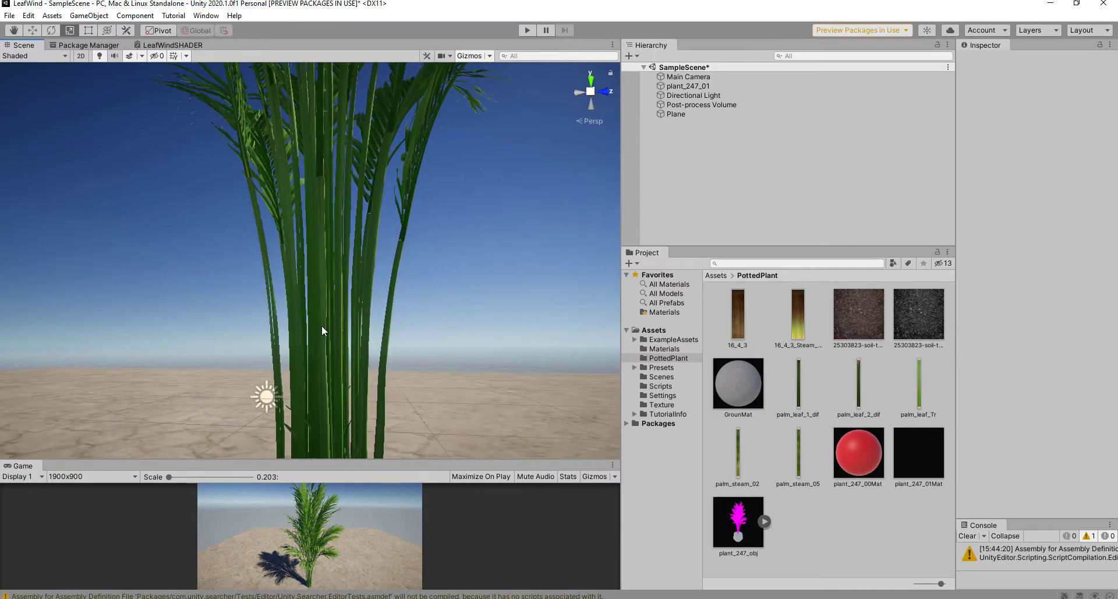
scroll(323, 327, down, 8)
middle_drag(385, 262, 386, 326)
alt+drag(385, 324, 382, 392)
scroll(382, 392, up, 3)
scroll(278, 234, up, 2)
scroll(278, 234, up, 4)
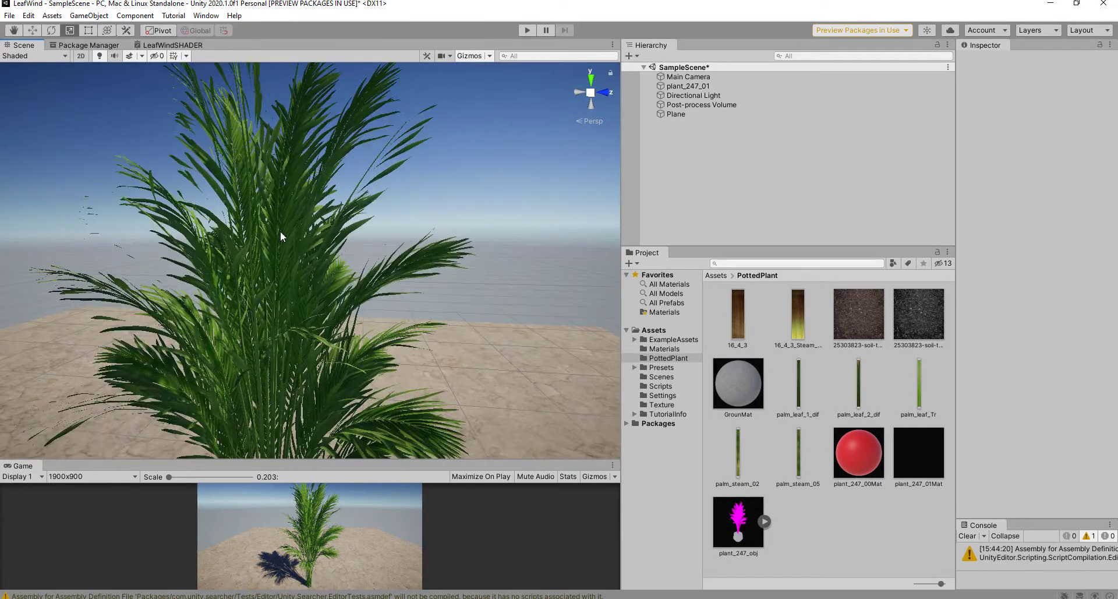
alt+drag(273, 236, 174, 265)
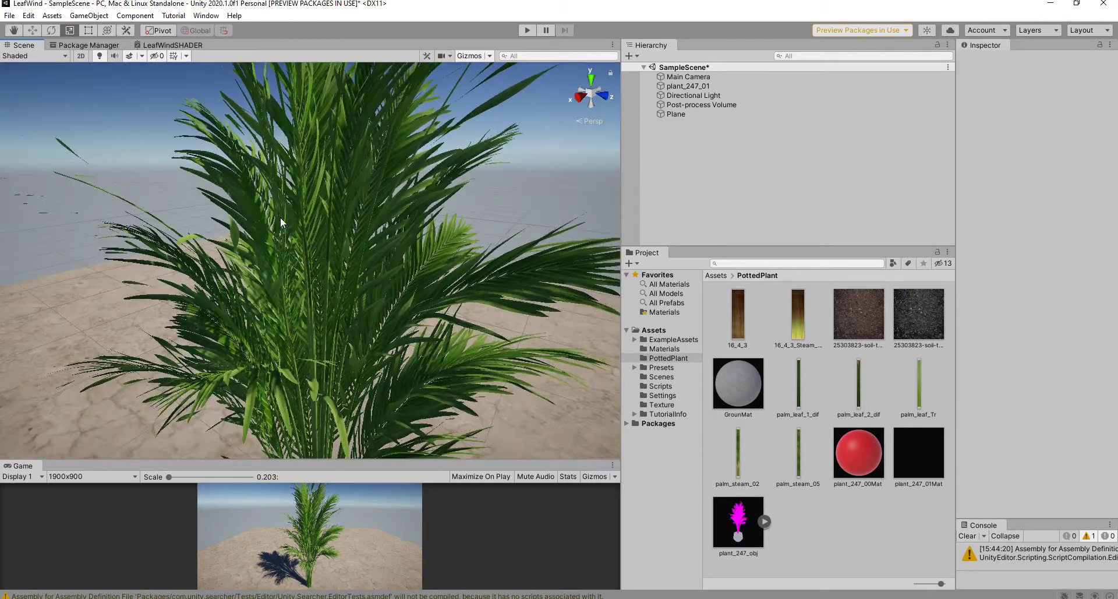
Step: Turn on Two Sided in the LeafWindSHADER PBR Master settings, then go back to the Scene view
click(172, 45)
middle_drag(388, 208, 228, 175)
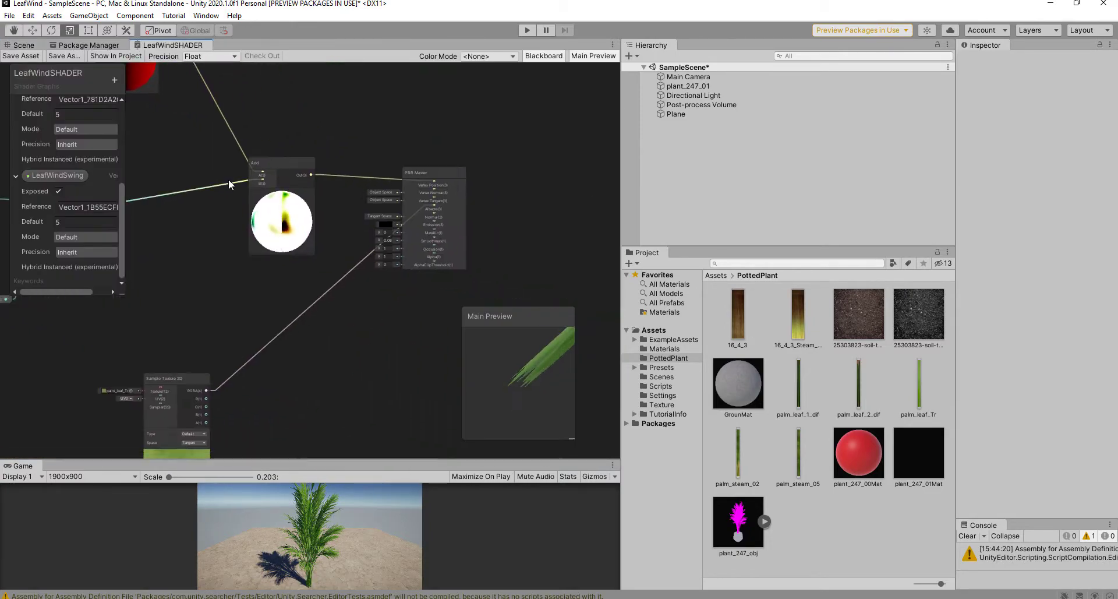
scroll(430, 187, up, 8)
click(480, 146)
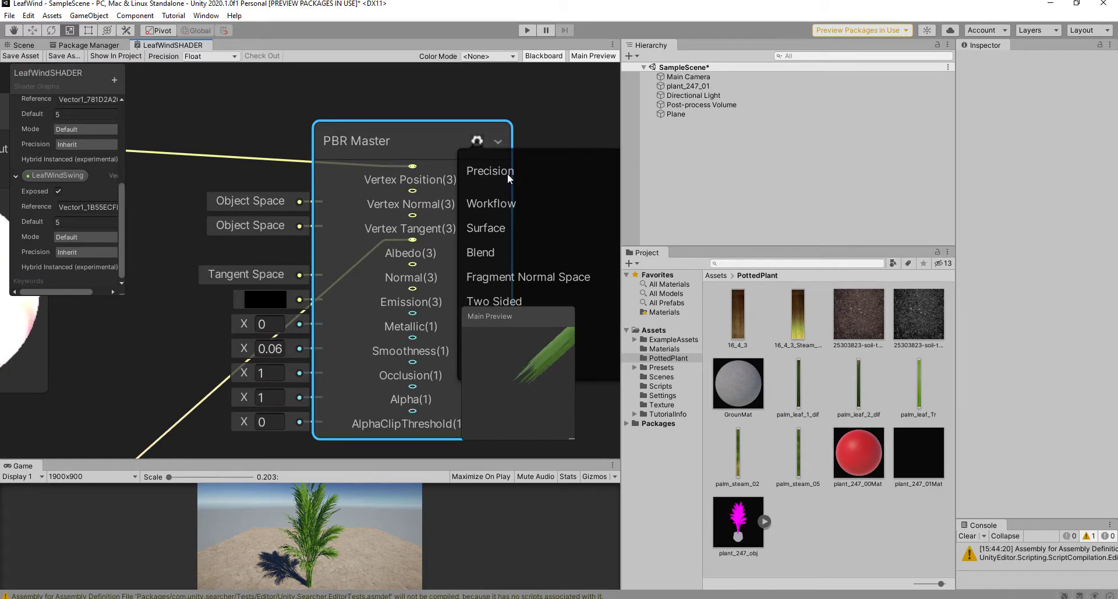
scroll(396, 169, down, 5)
scroll(440, 205, up, 3)
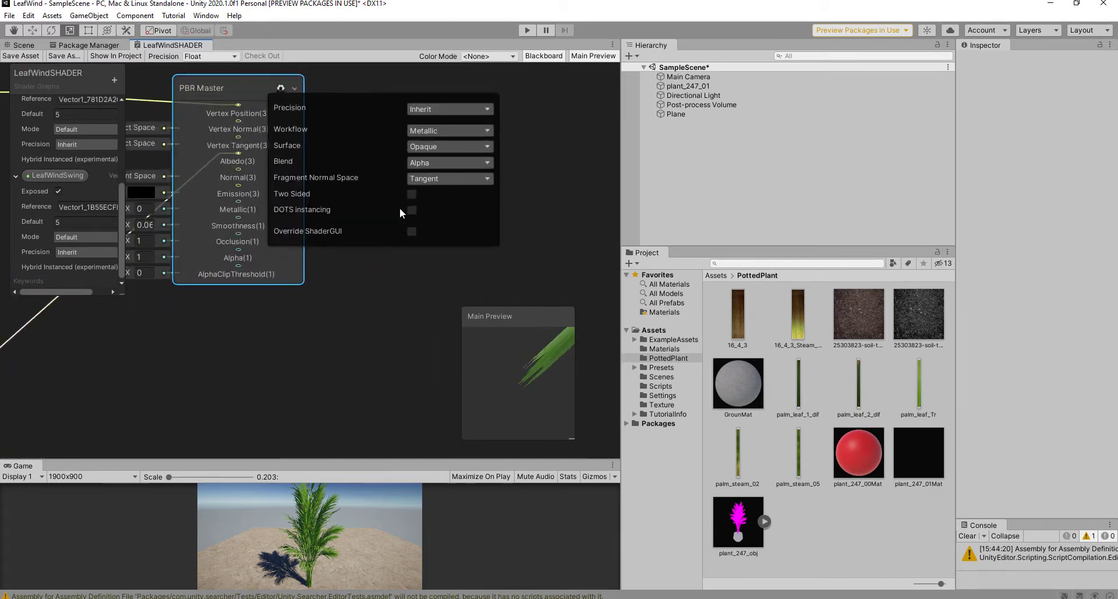
click(412, 195)
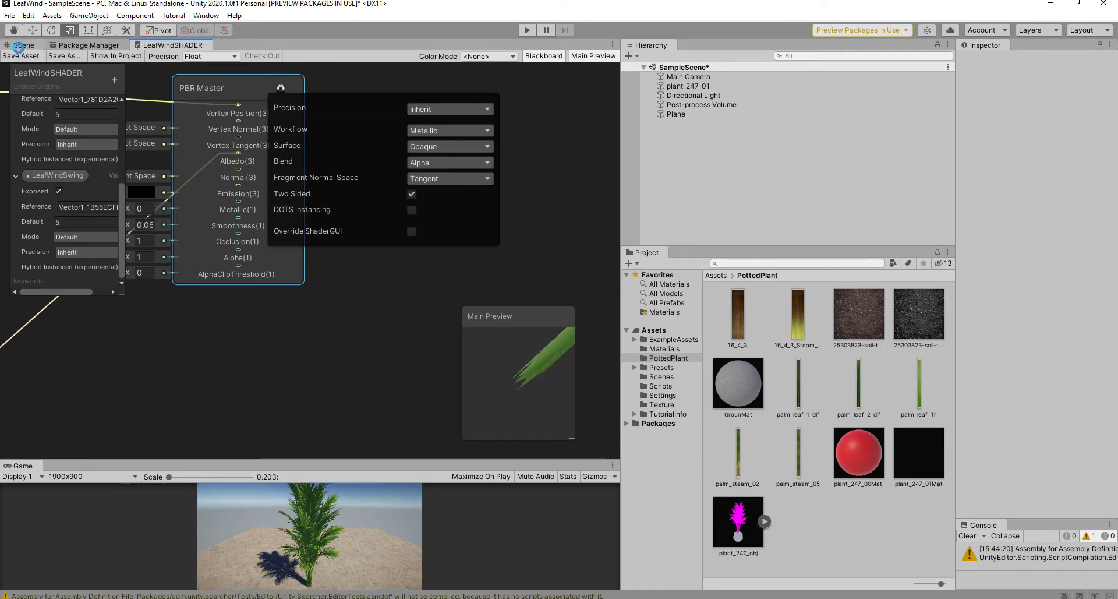
click(18, 46)
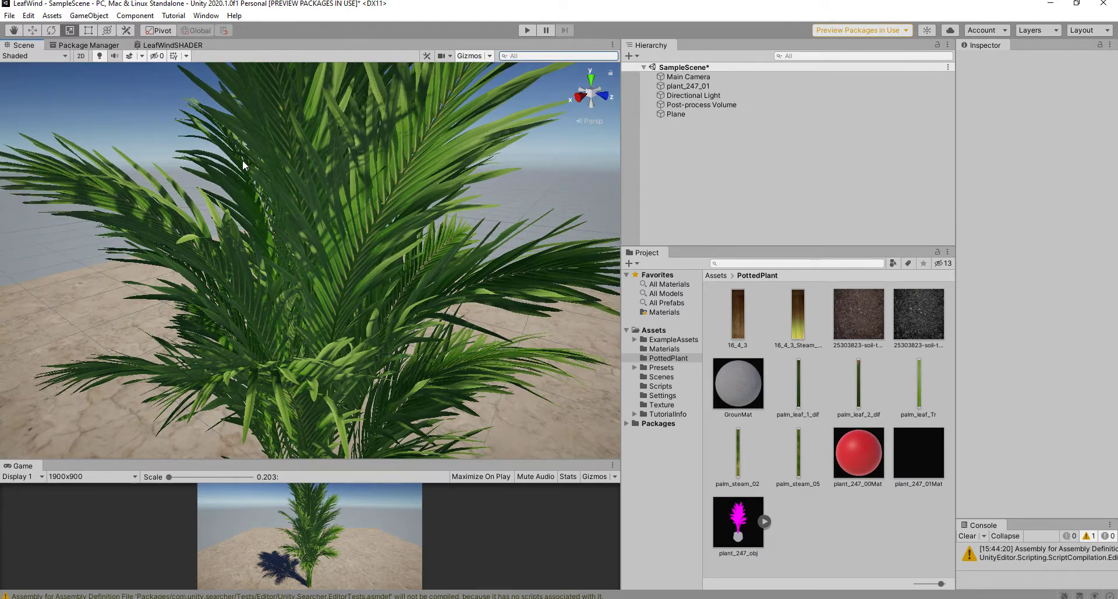
Step: Give plant_247_01's material LeafWindSpeed 0.76, LeafWindScale 5.53 and LeafWindSwing 5.88, then enter Play mode
alt+drag(299, 229, 387, 262)
click(339, 233)
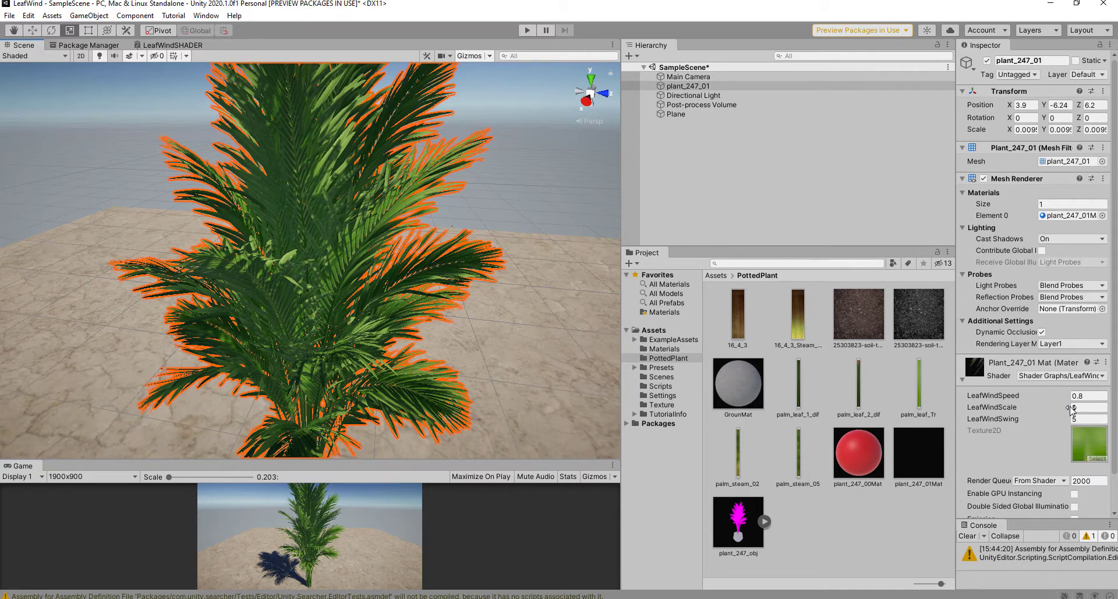
mouse_move(1072, 408)
mouse_down()
mouse_move(1085, 411)
mouse_move(1078, 402)
mouse_up()
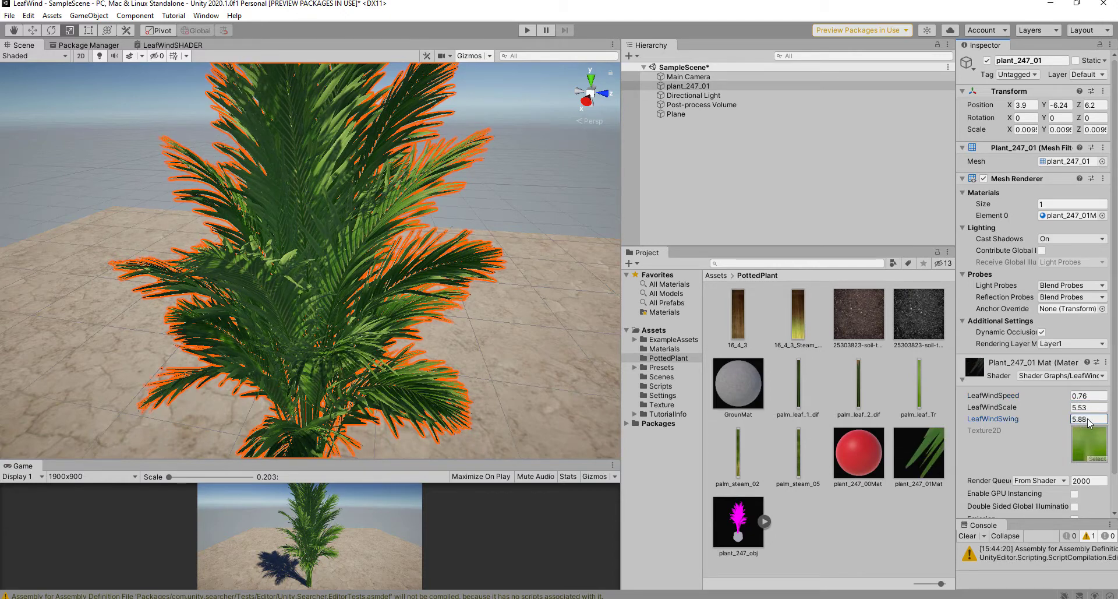
click(561, 120)
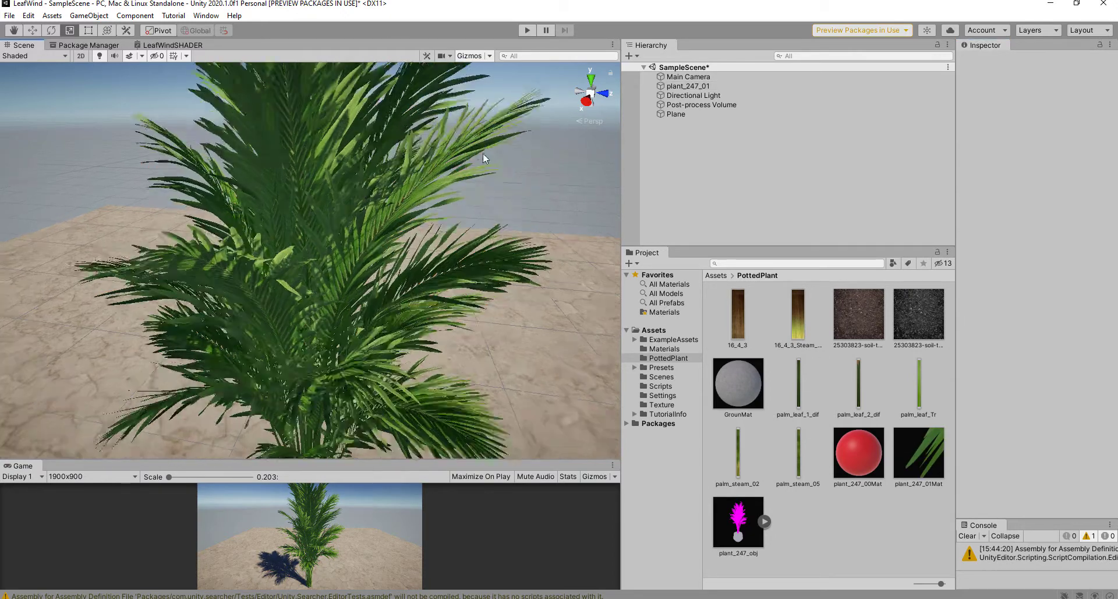
click(529, 30)
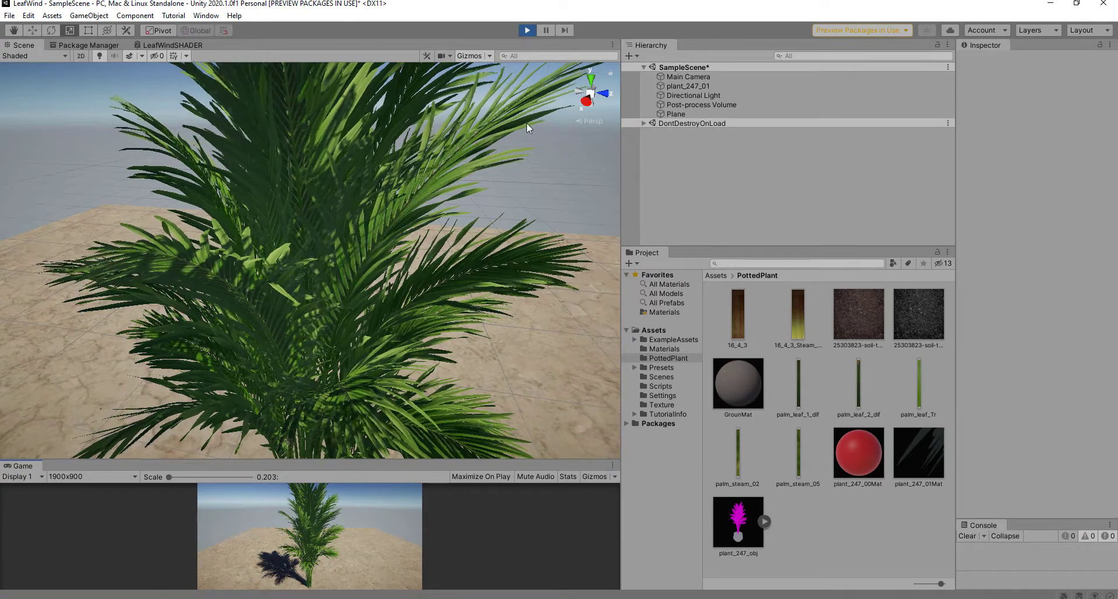
Step: During Play mode, lower plant_247_01's LeafWindSpeed to 0.555 and watch the palm sway
click(420, 235)
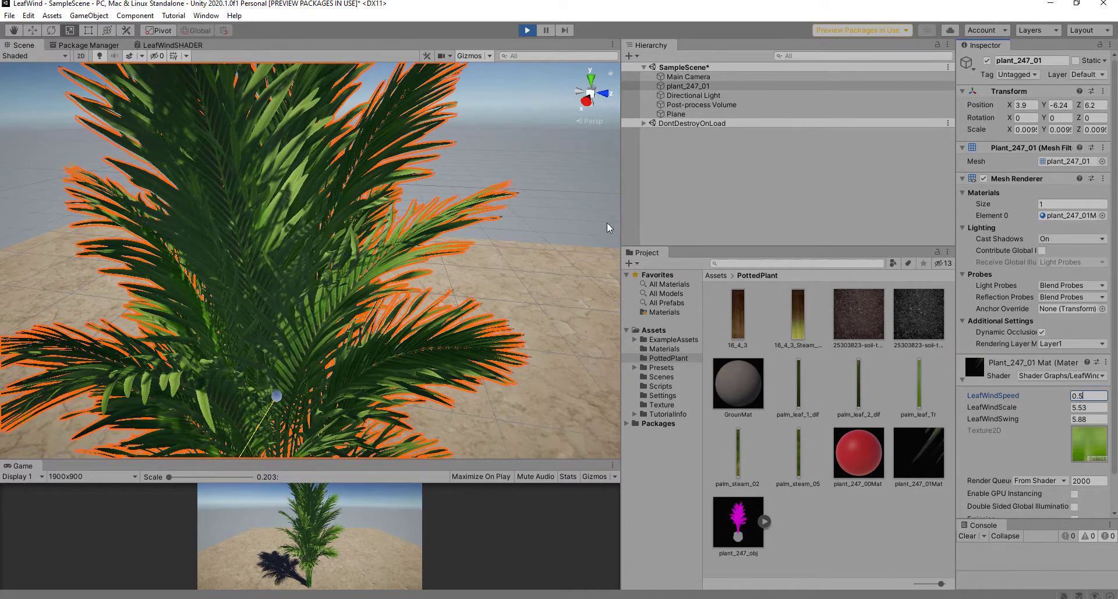
click(537, 189)
alt+drag(328, 218, 338, 197)
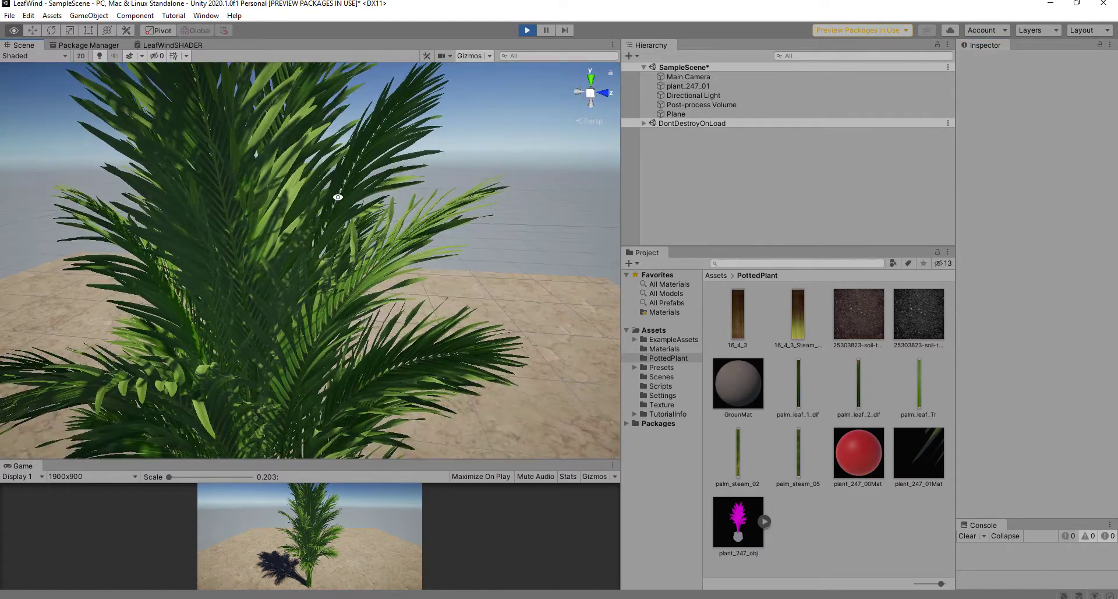
scroll(429, 244, up, 3)
click(442, 214)
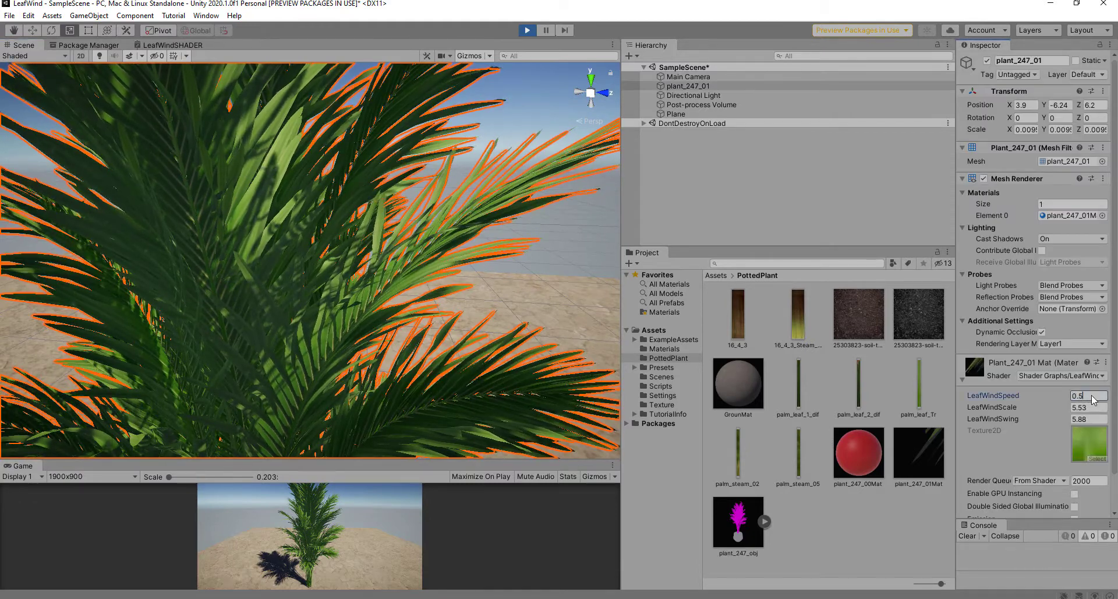
text(55)
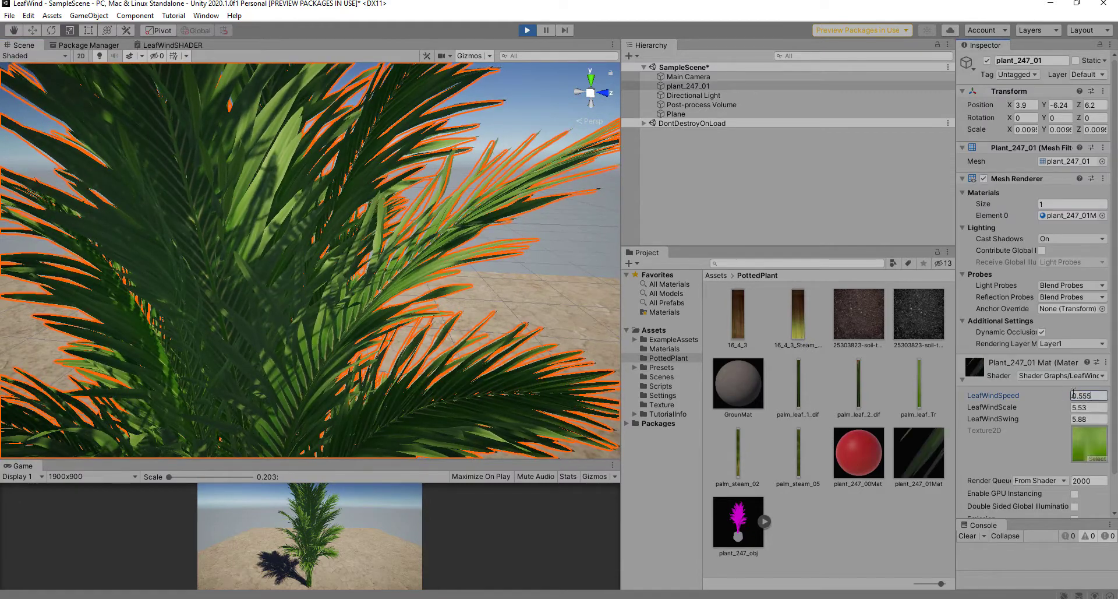
click(557, 222)
scroll(553, 223, down, 5)
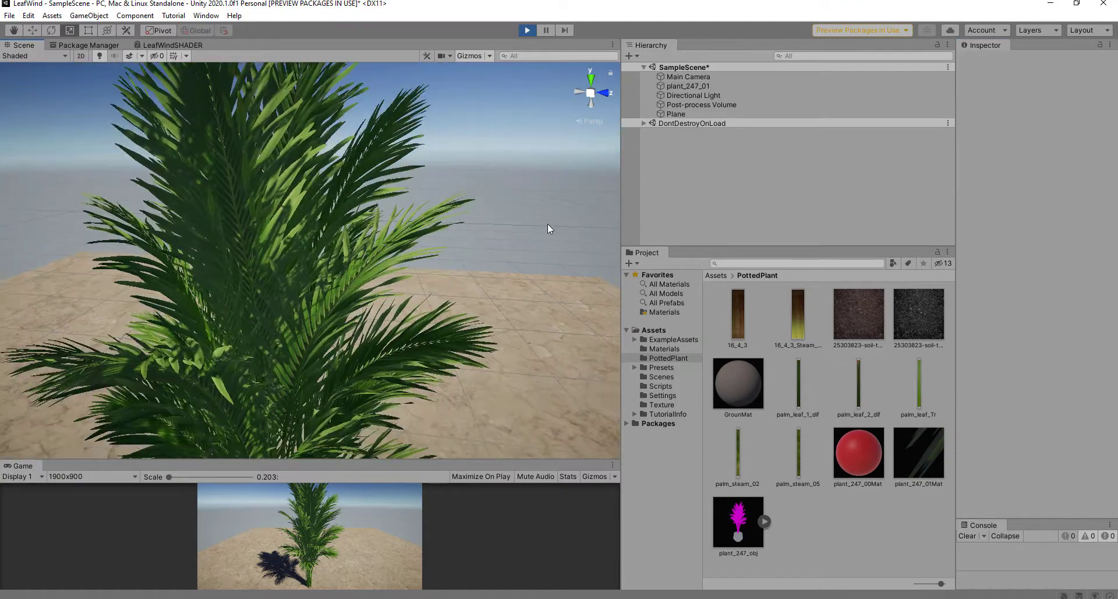
alt+drag(502, 216, 515, 181)
click(411, 215)
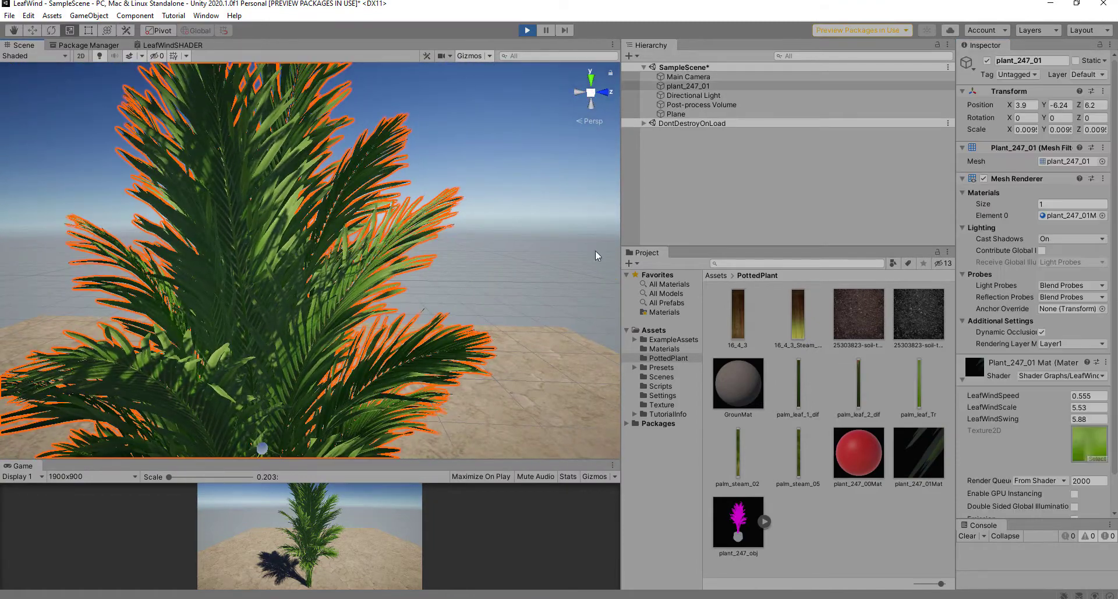
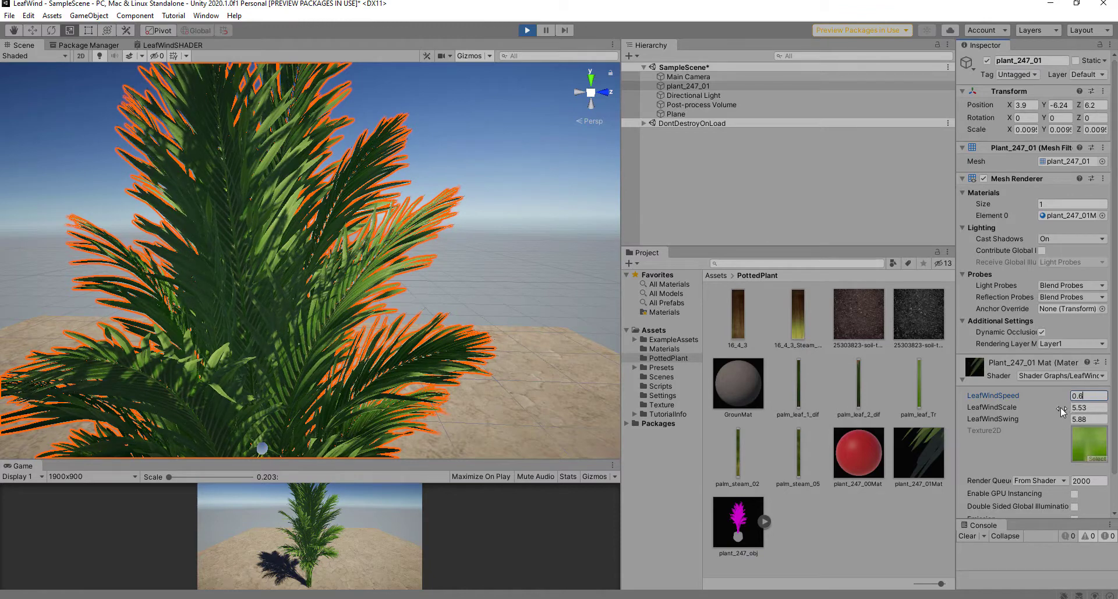
Step: Raise LeafWindScale to about 6.37, lower LeafWindSwing to 11.54, and watch the palm sway
mouse_move(1060, 410)
mouse_down()
mouse_move(1084, 411)
mouse_move(1078, 421)
mouse_up()
drag(49, 415, 1115, 430)
click(515, 226)
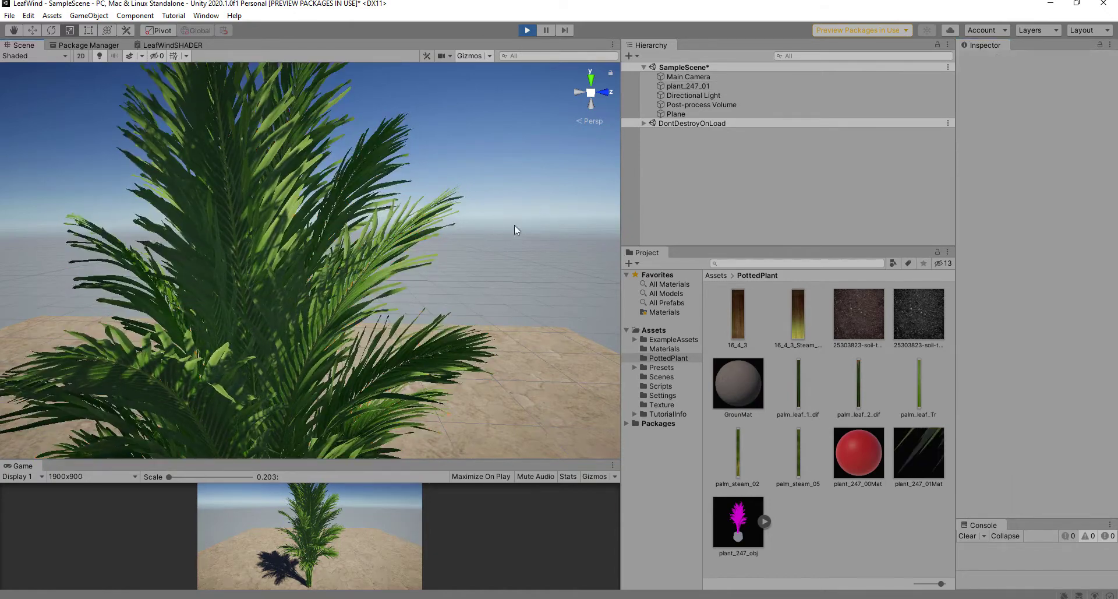
scroll(482, 226, up, 3)
alt+drag(482, 227, 338, 216)
scroll(397, 222, down, 4)
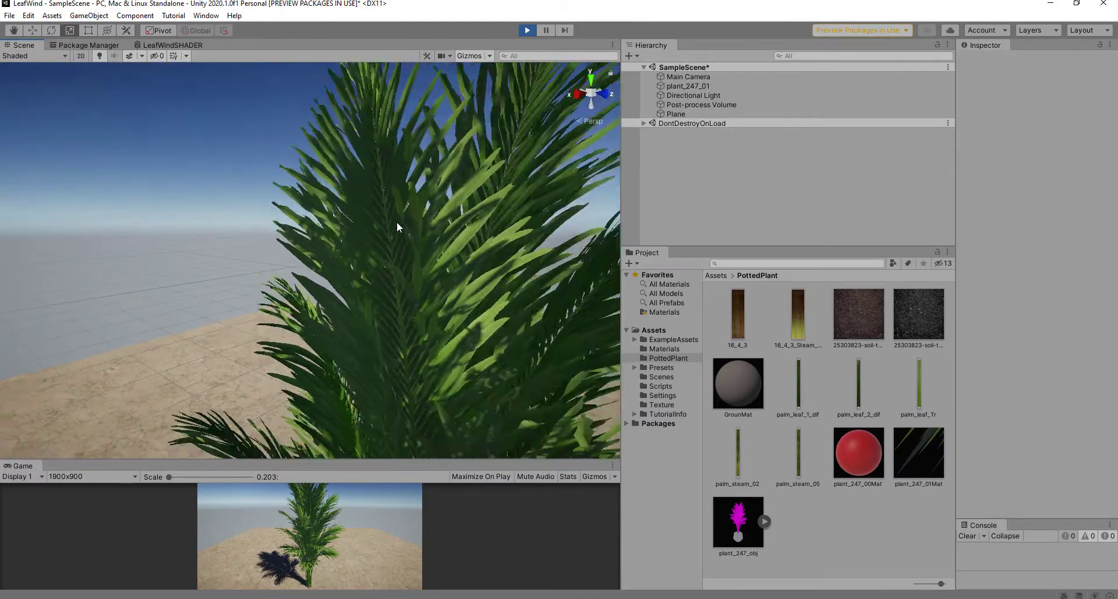
alt+drag(423, 232, 616, 271)
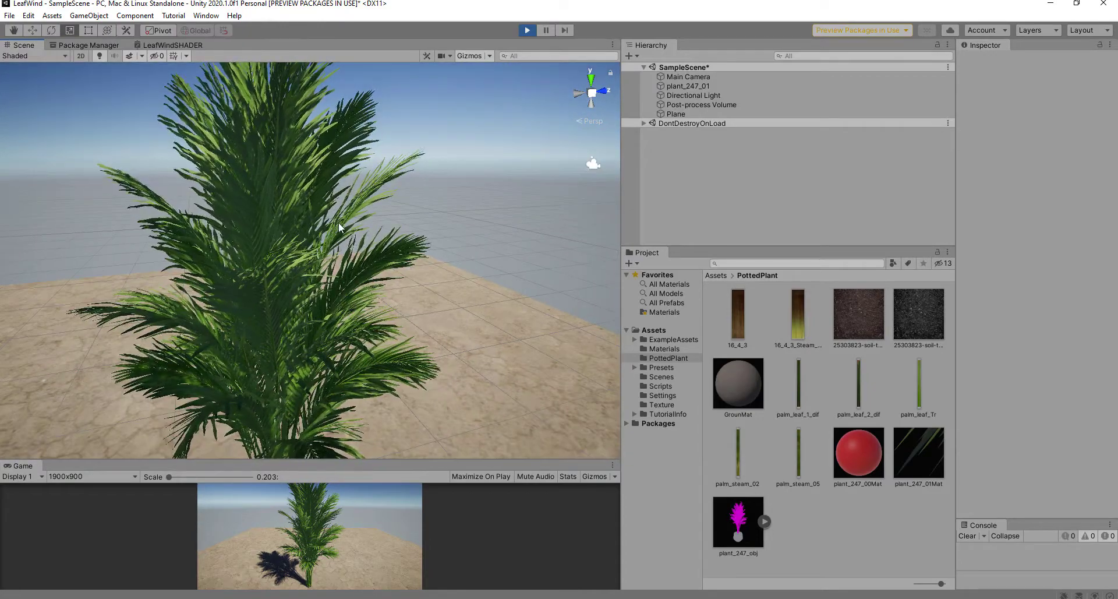
Step: Set the palm material's LeafWindSwing to 7, then deselect the palm to watch it
click(297, 143)
click(1084, 419)
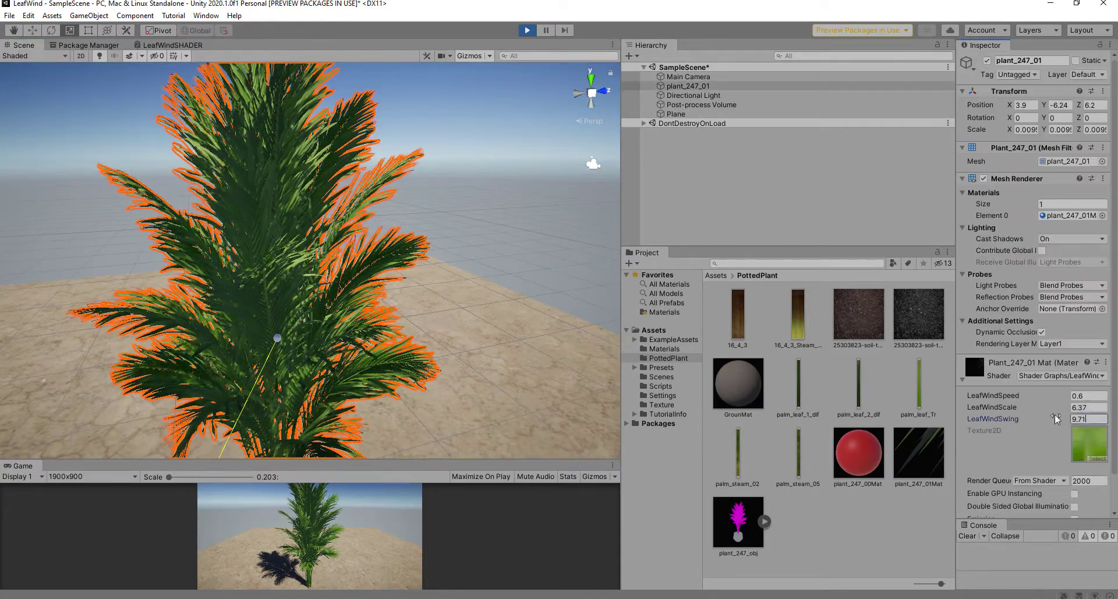
text(7)
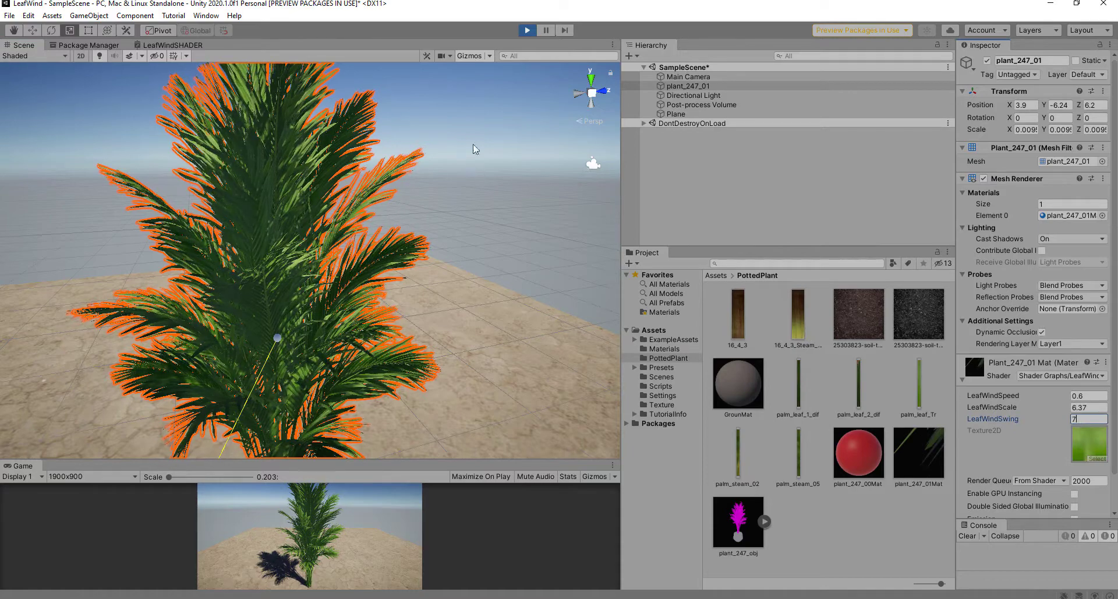
click(475, 149)
scroll(475, 149, up, 5)
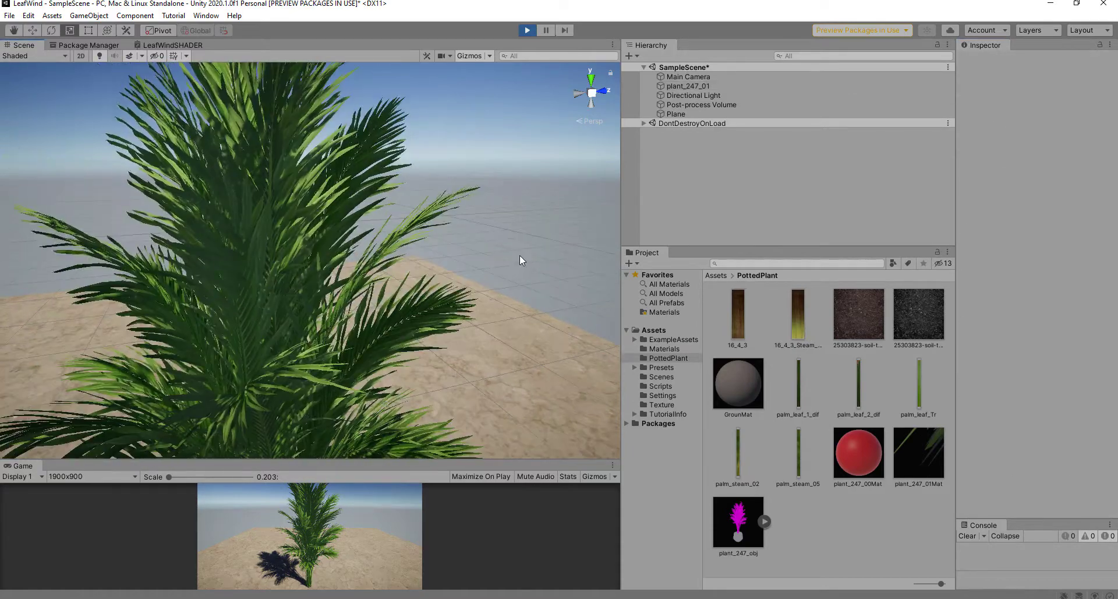
Step: Pan and orbit the view up along the swaying palm's fronds
scroll(519, 261, up, 3)
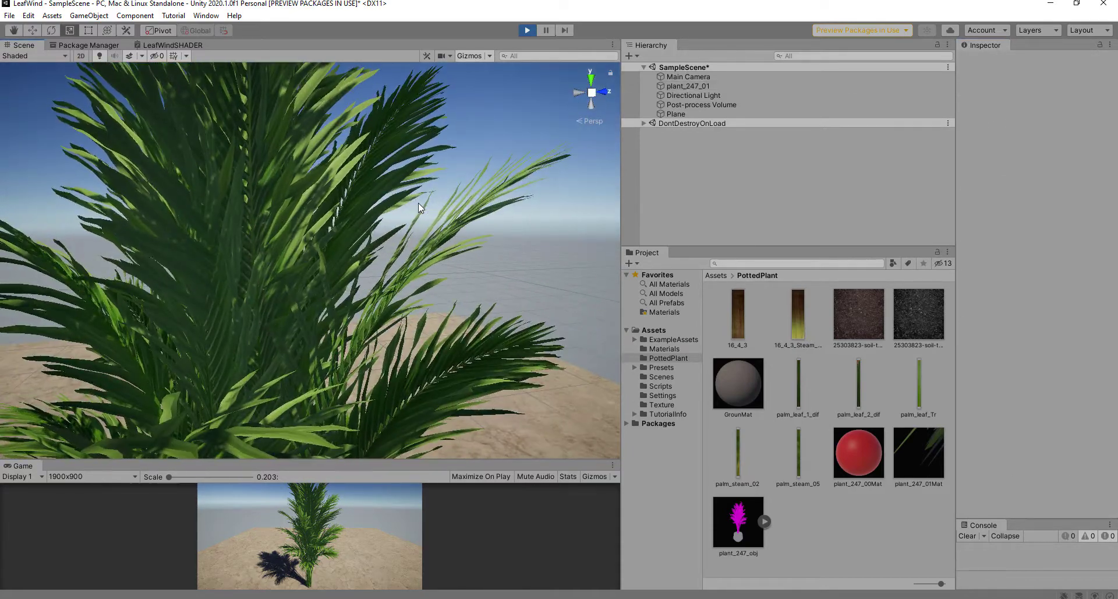
middle_drag(448, 323, 463, 94)
scroll(410, 223, down, 4)
middle_drag(411, 222, 422, 62)
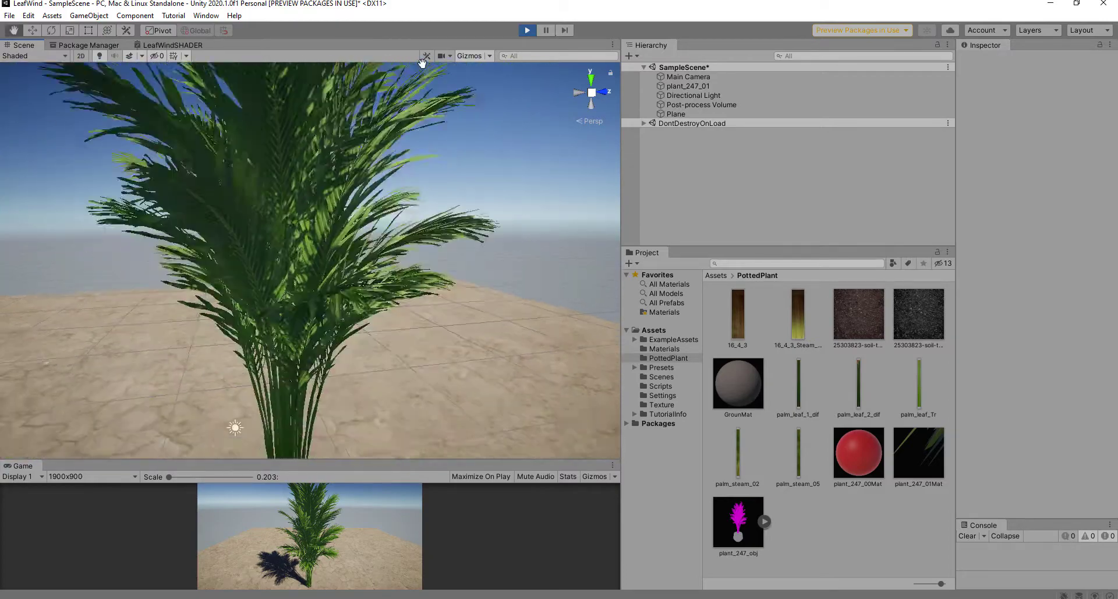
scroll(358, 263, down, 3)
middle_drag(359, 264, 328, 213)
alt+drag(328, 213, 673, 247)
scroll(350, 268, up, 4)
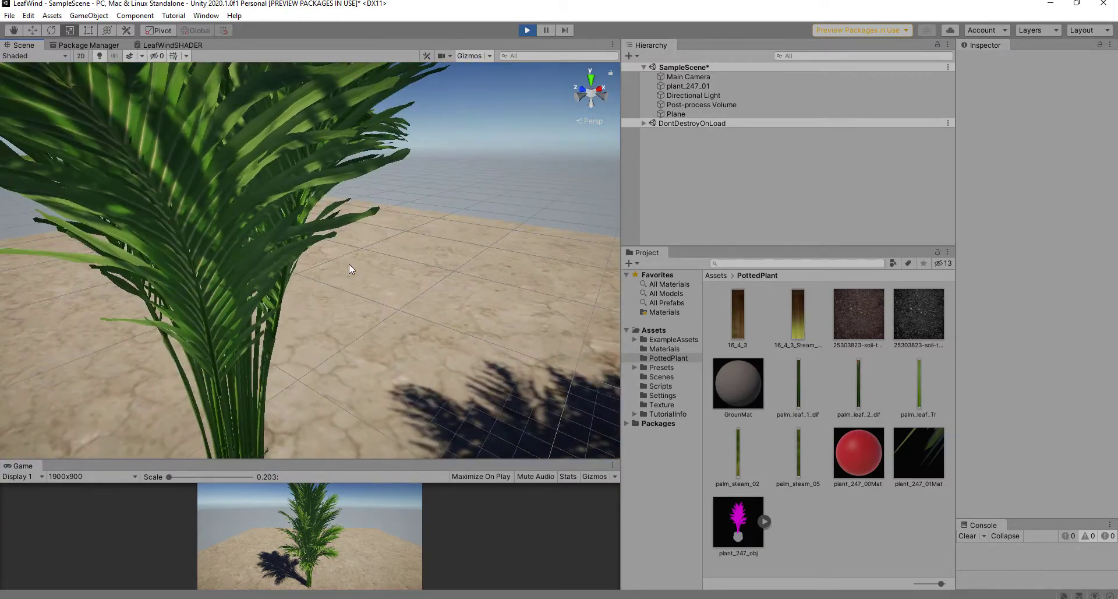
scroll(343, 261, down, 4)
Step: Orbit down around the palm's base and trunk, then stop Play mode
middle_drag(337, 258, 369, 241)
alt+drag(370, 242, 461, 229)
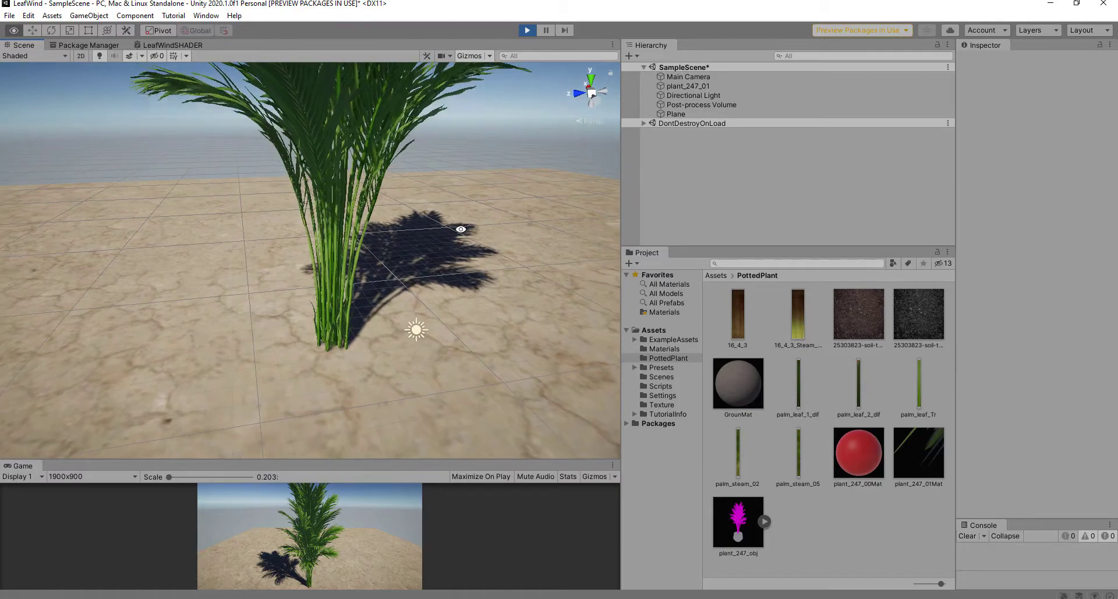
middle_drag(428, 218, 417, 295)
alt+drag(417, 295, 412, 233)
scroll(361, 303, up, 3)
middle_drag(350, 346, 374, 234)
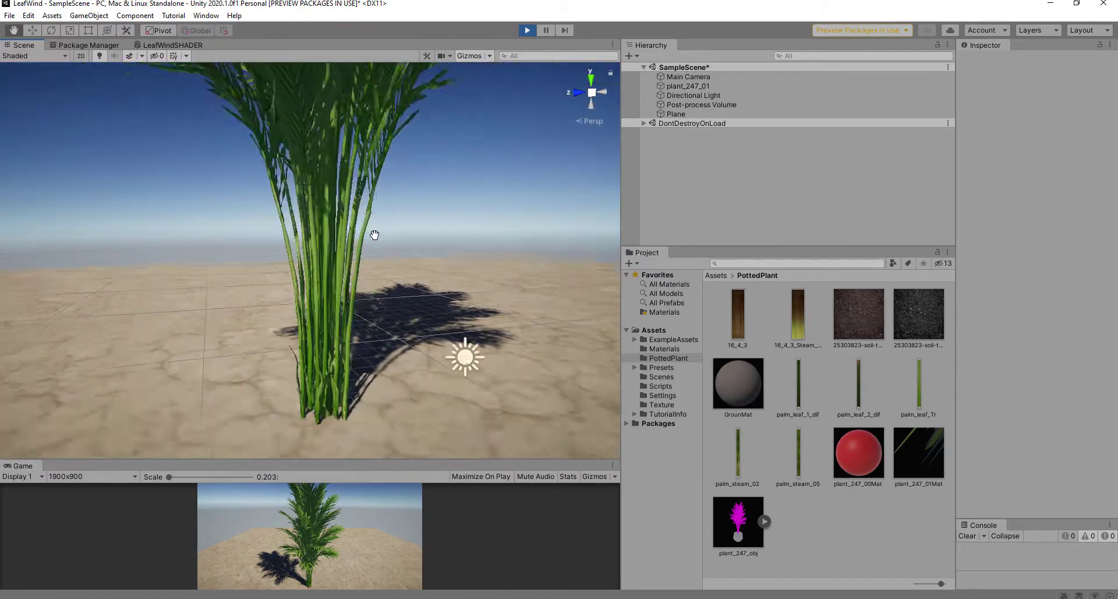
alt+drag(374, 235, 317, 282)
scroll(270, 175, up, 4)
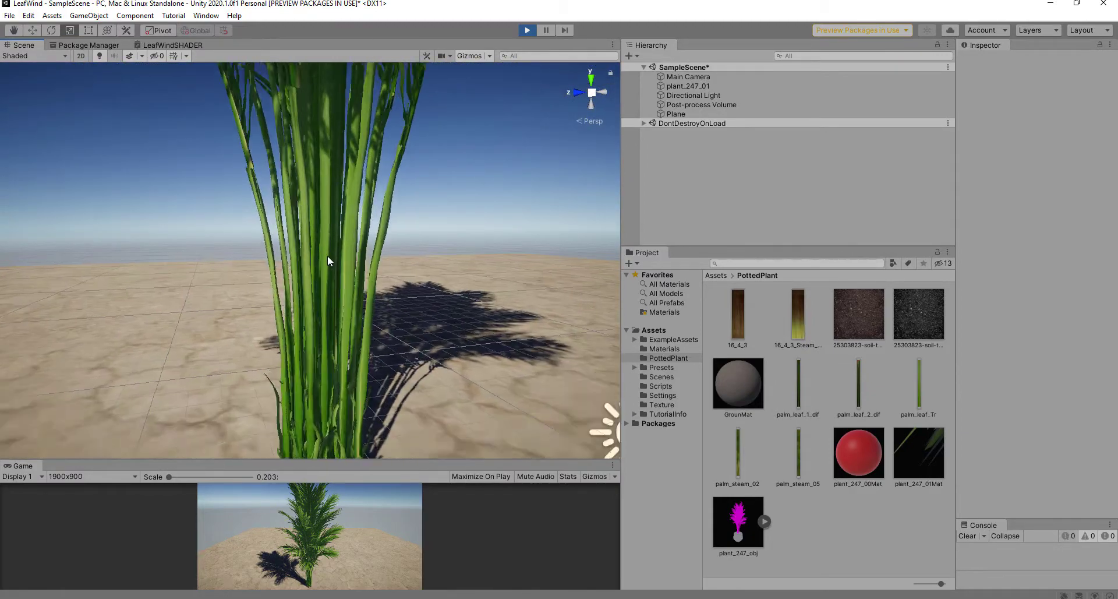
scroll(328, 256, up, 1)
scroll(348, 257, down, 2)
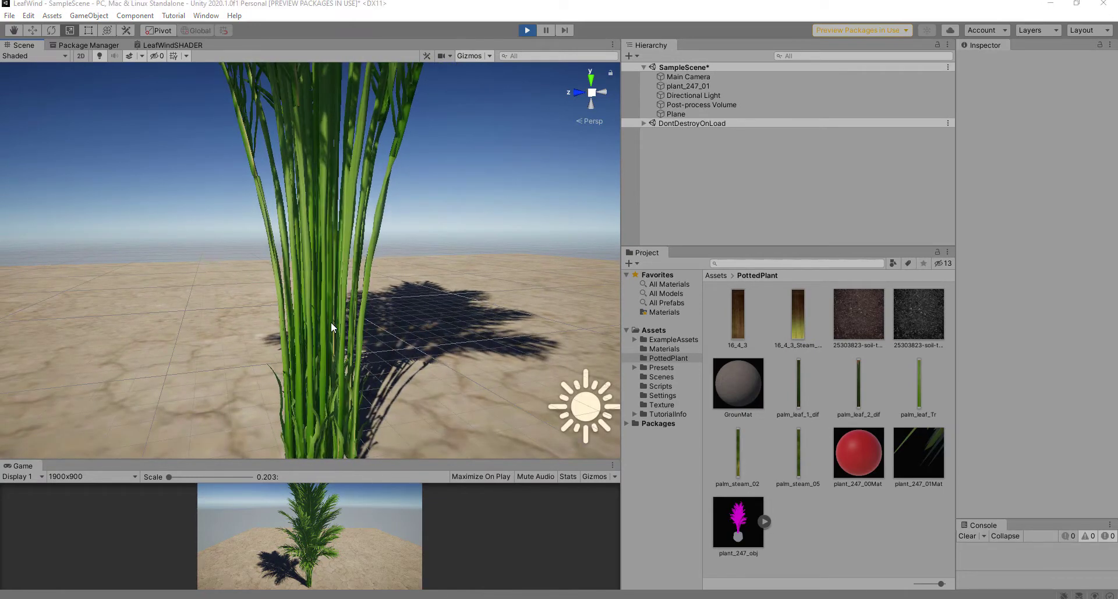
alt+drag(369, 328, 362, 307)
middle_drag(407, 330, 390, 226)
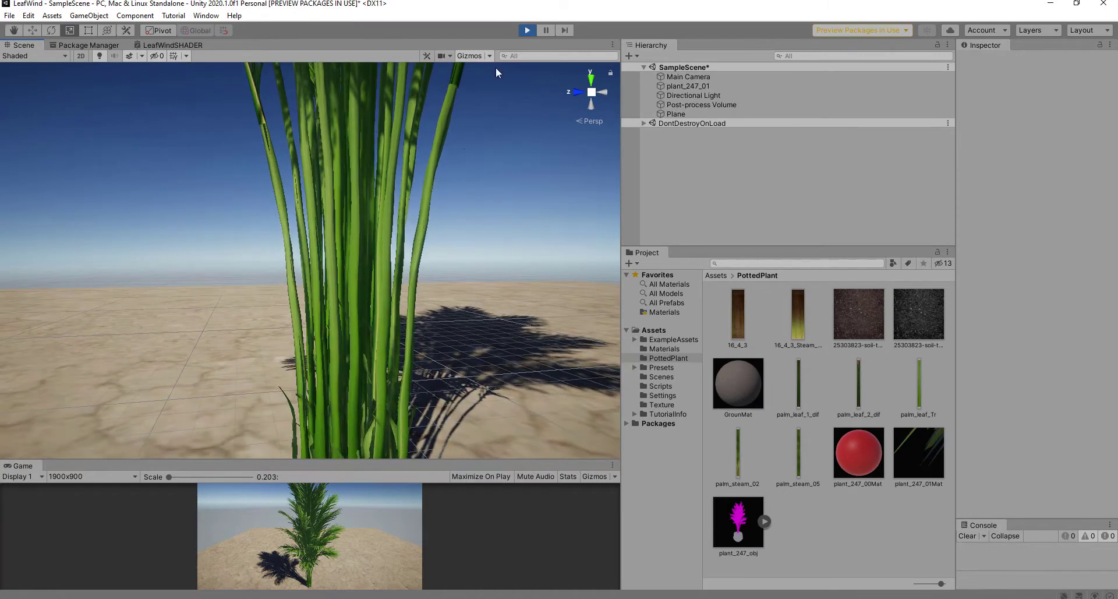
click(527, 29)
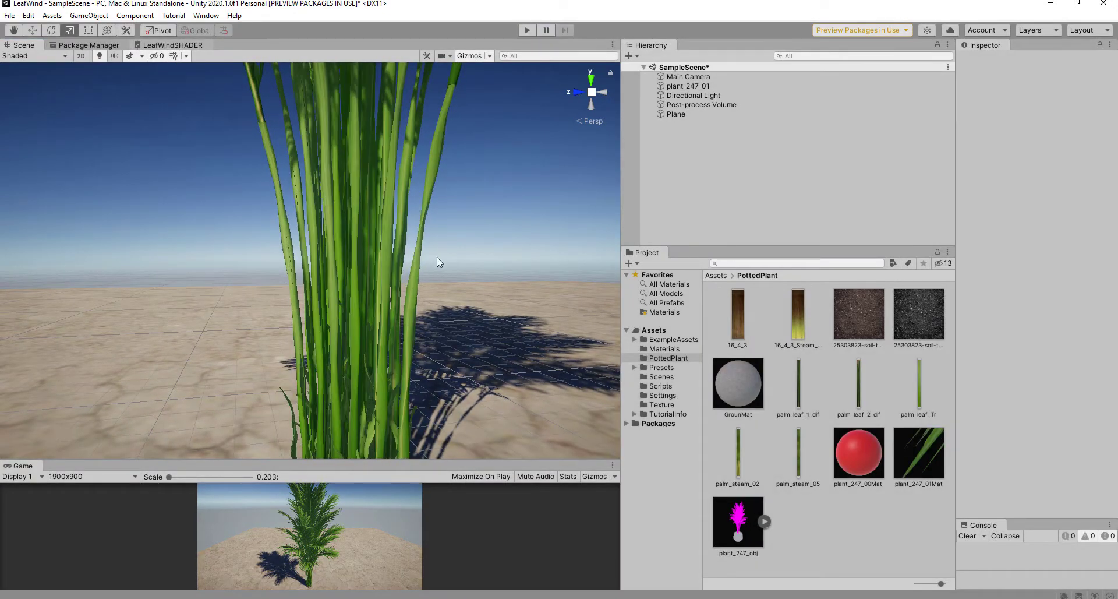
Step: Open the LeafWindSHADER graph maximized and pan to free up space
click(159, 45)
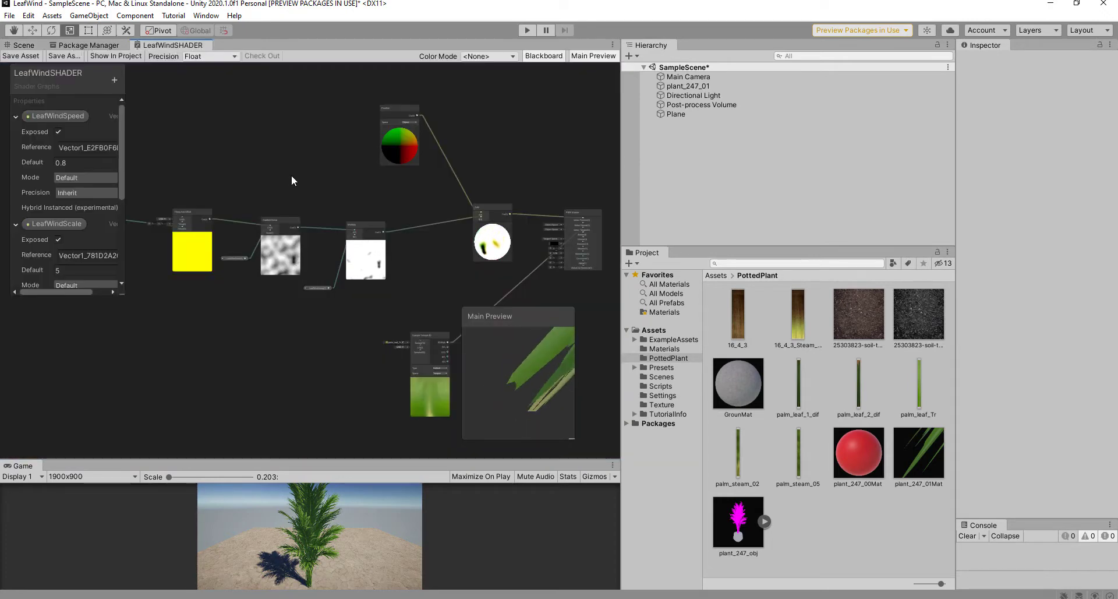
key(shift+space)
middle_drag(688, 429, 852, 463)
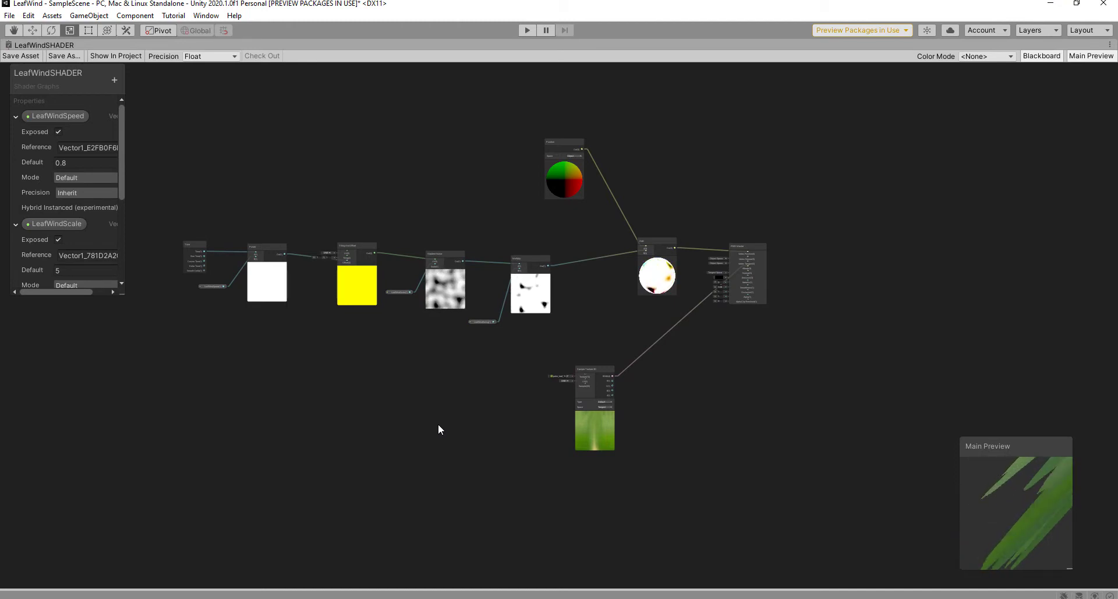
middle_drag(347, 371, 549, 311)
scroll(379, 308, up, 1)
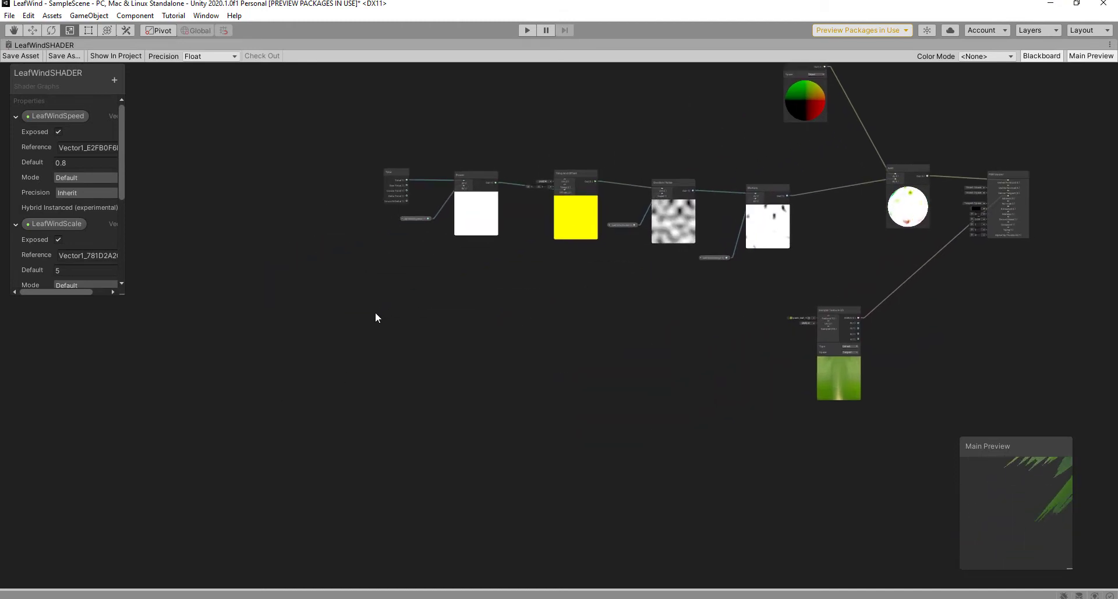
Step: Add a UV node to the graph and place it on the left
key(space)
text(uv)
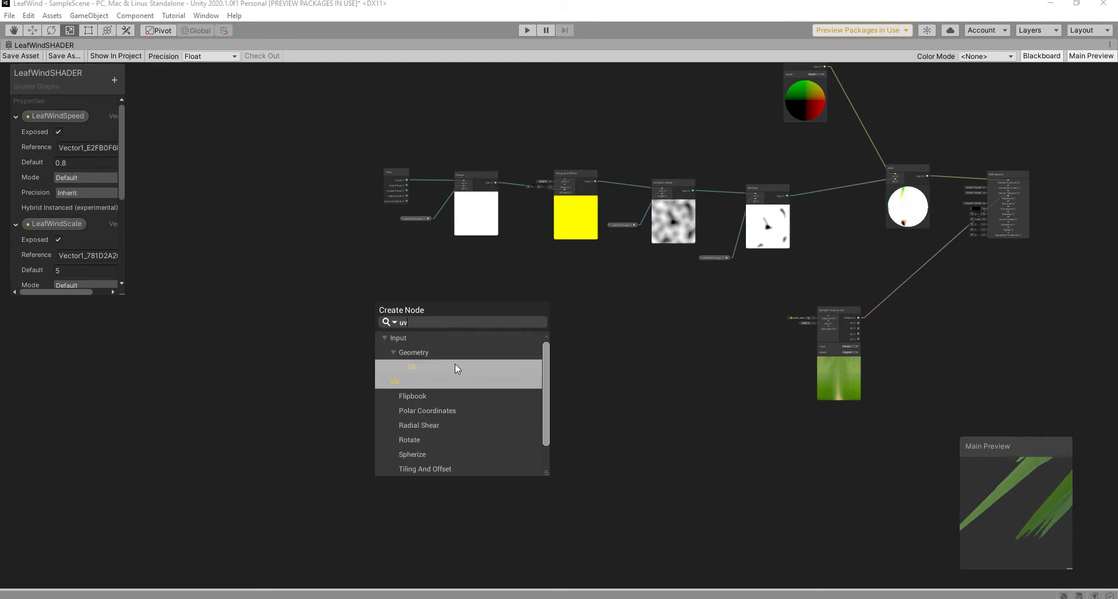
click(430, 382)
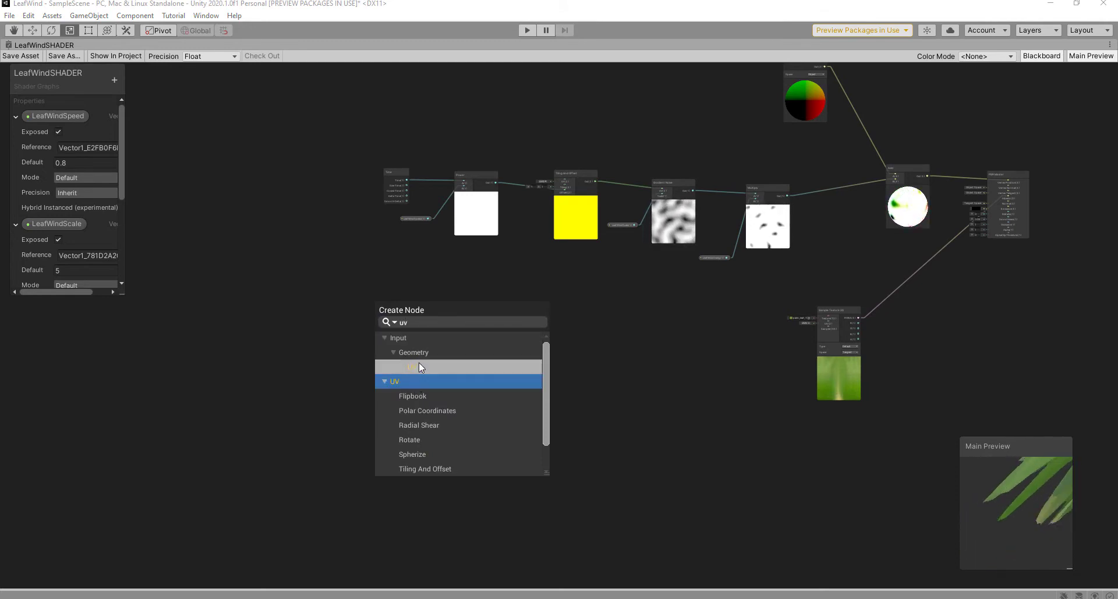
click(418, 365)
drag(391, 326, 324, 309)
scroll(380, 315, up, 3)
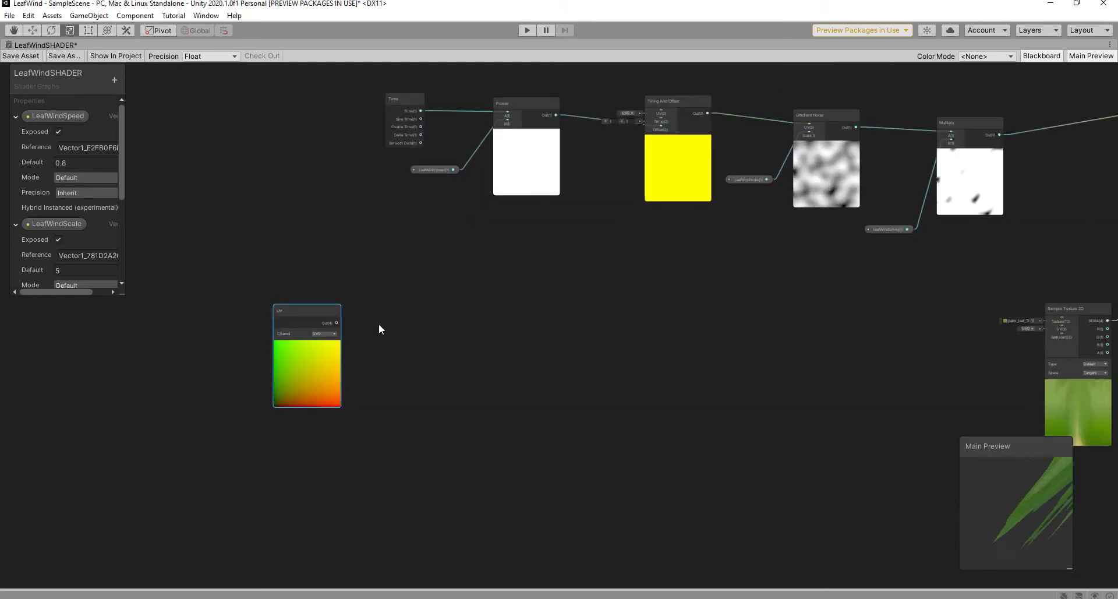
middle_drag(378, 324, 443, 353)
Step: Add a Split node fed by UV's output, hide Main Preview, and search for 'powe'
key(space)
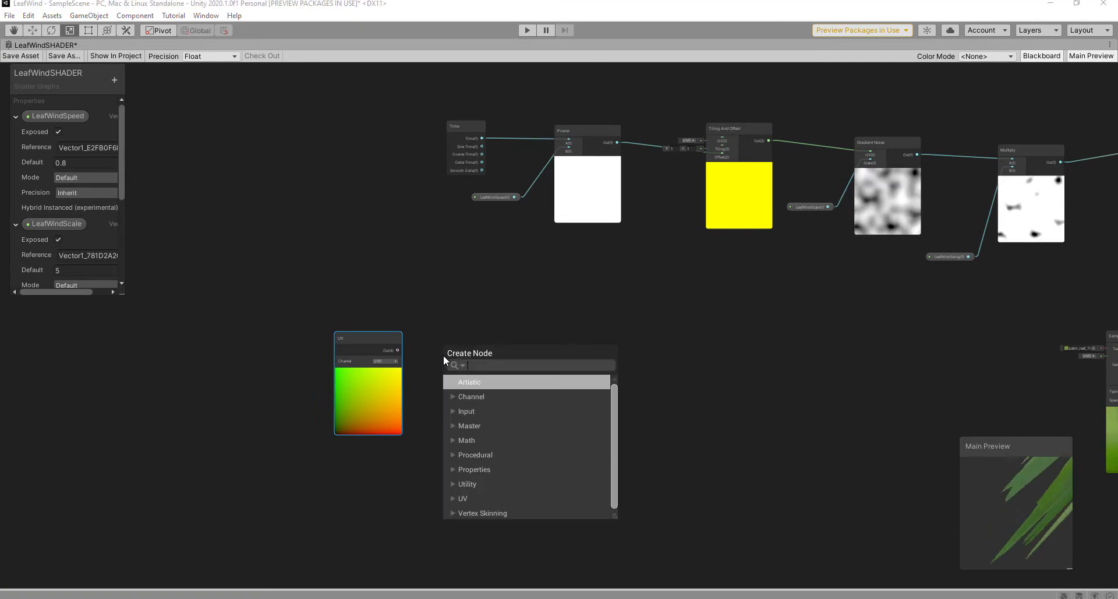
text(split)
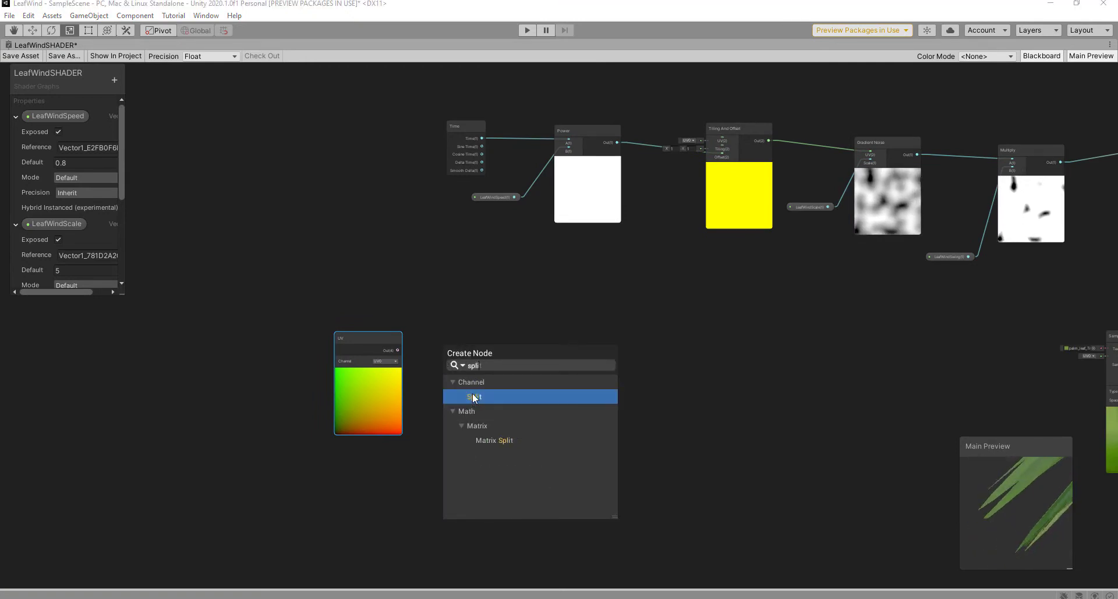
click(473, 394)
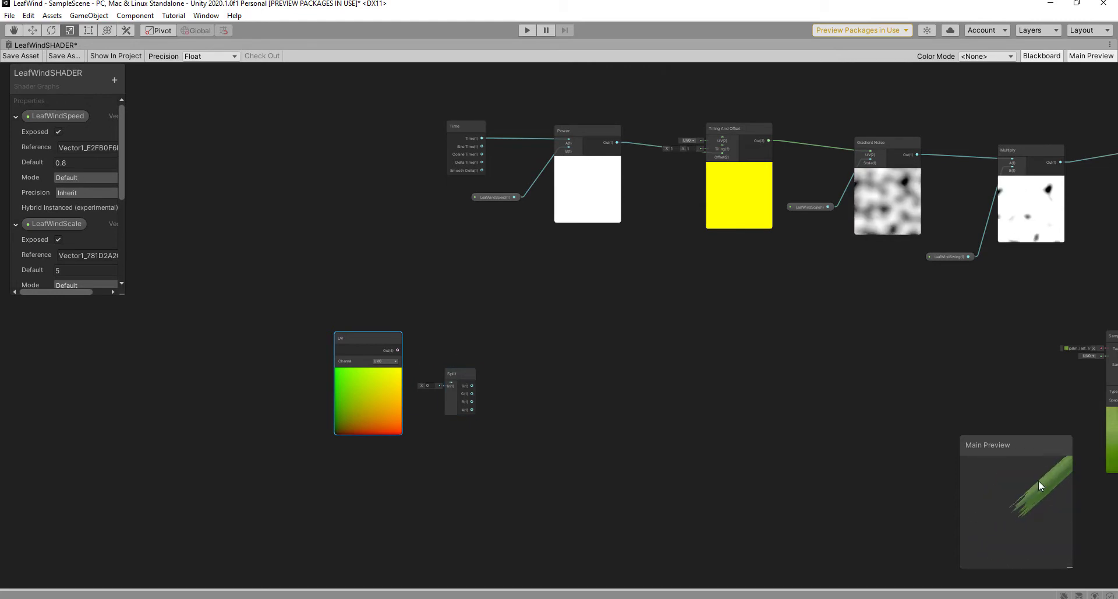
click(1092, 56)
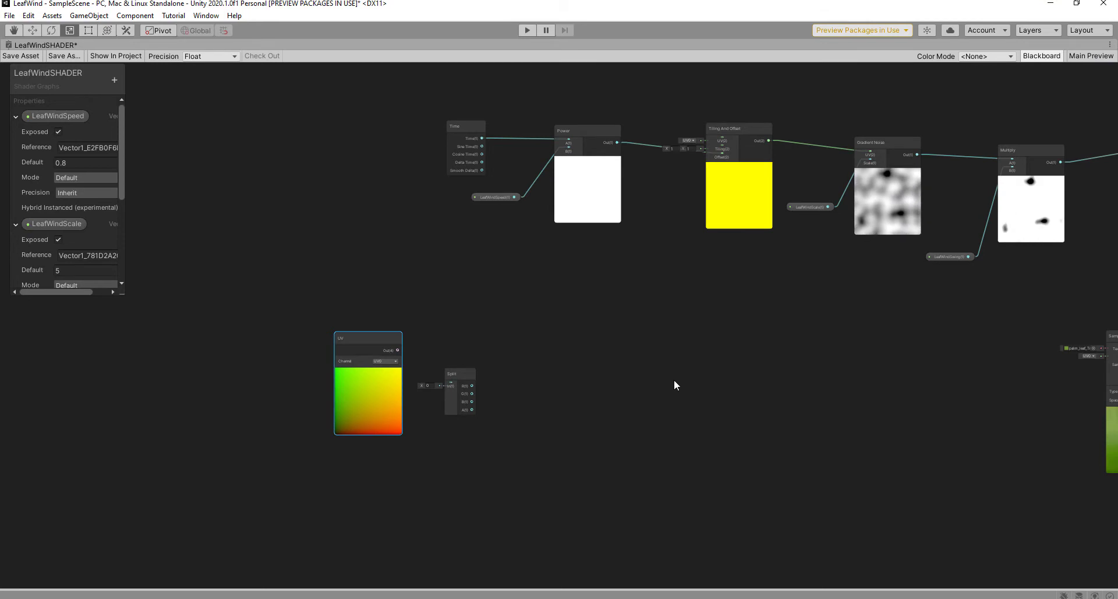
scroll(474, 396, up, 4)
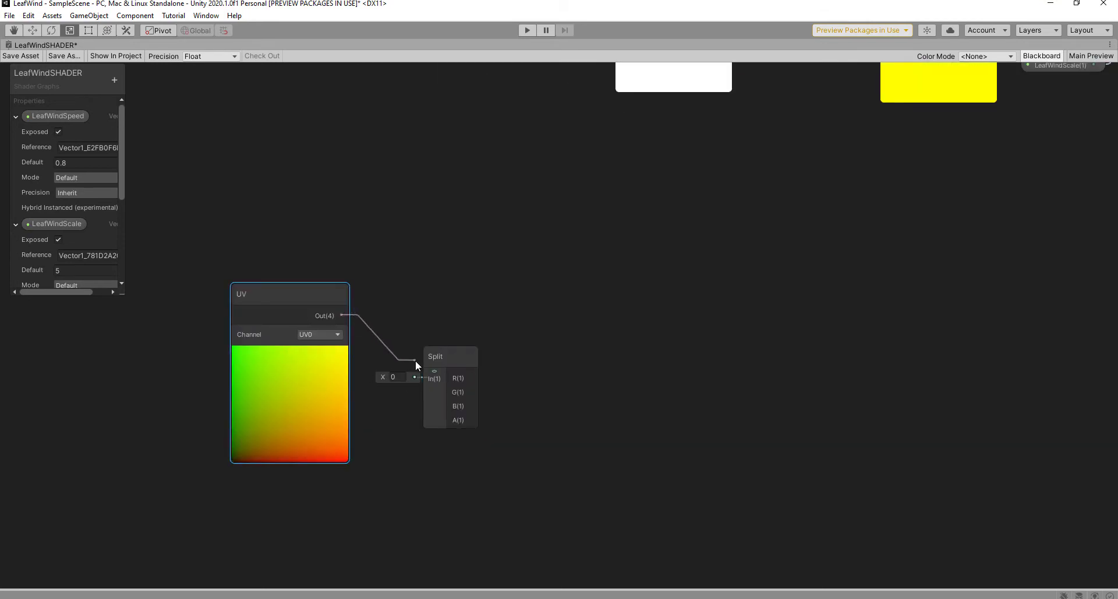
drag(435, 372, 434, 373)
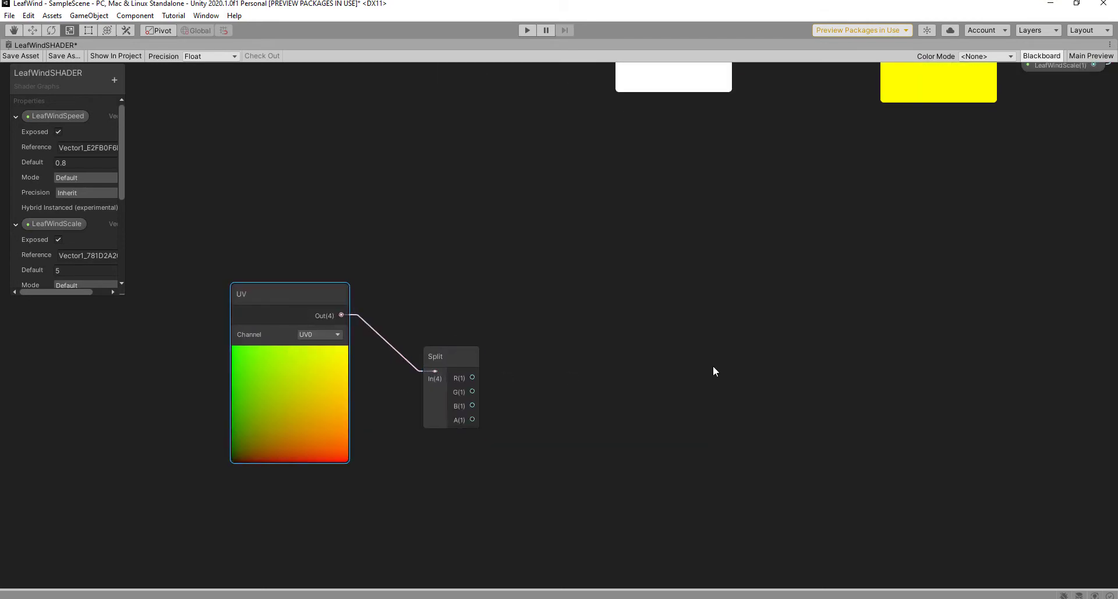
key(space)
text(po)
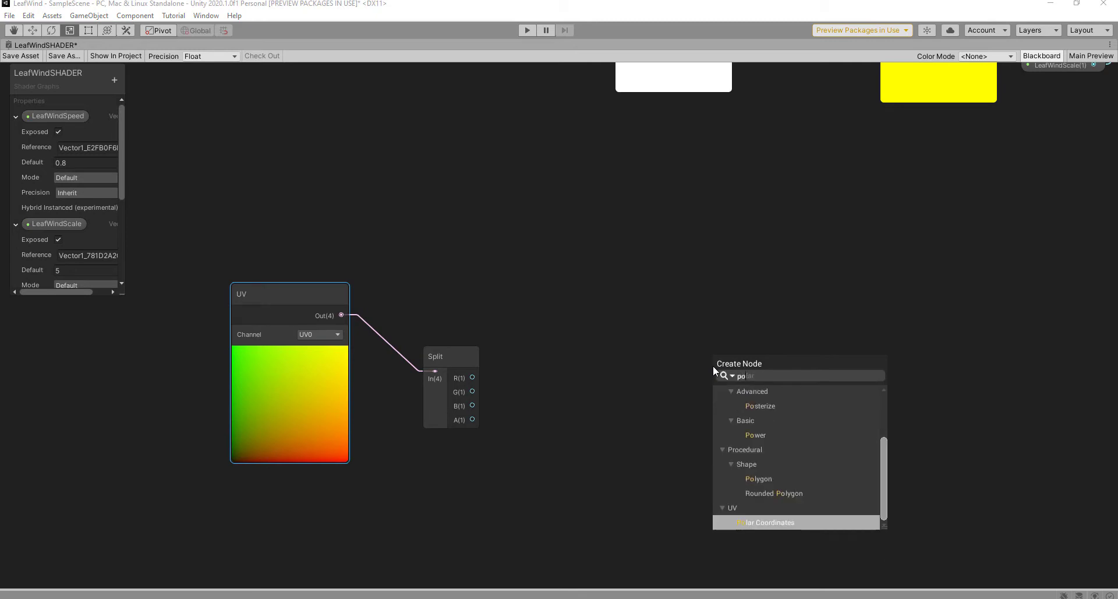
text(wer)
Step: Add a Power node and wire Split's G output into its A input
click(766, 418)
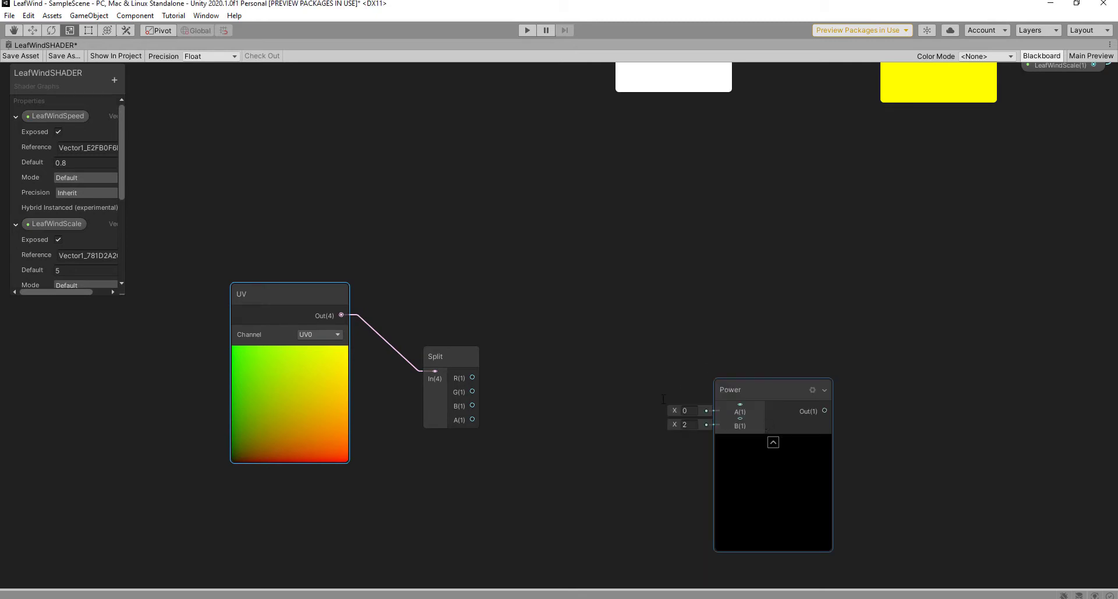
drag(733, 393, 588, 333)
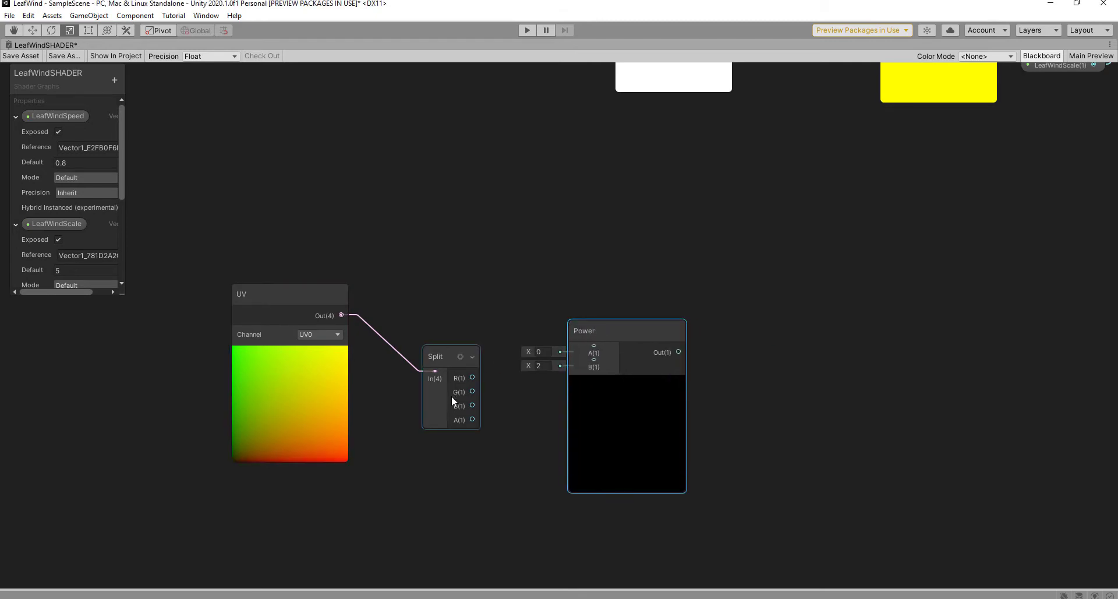
drag(473, 392, 593, 346)
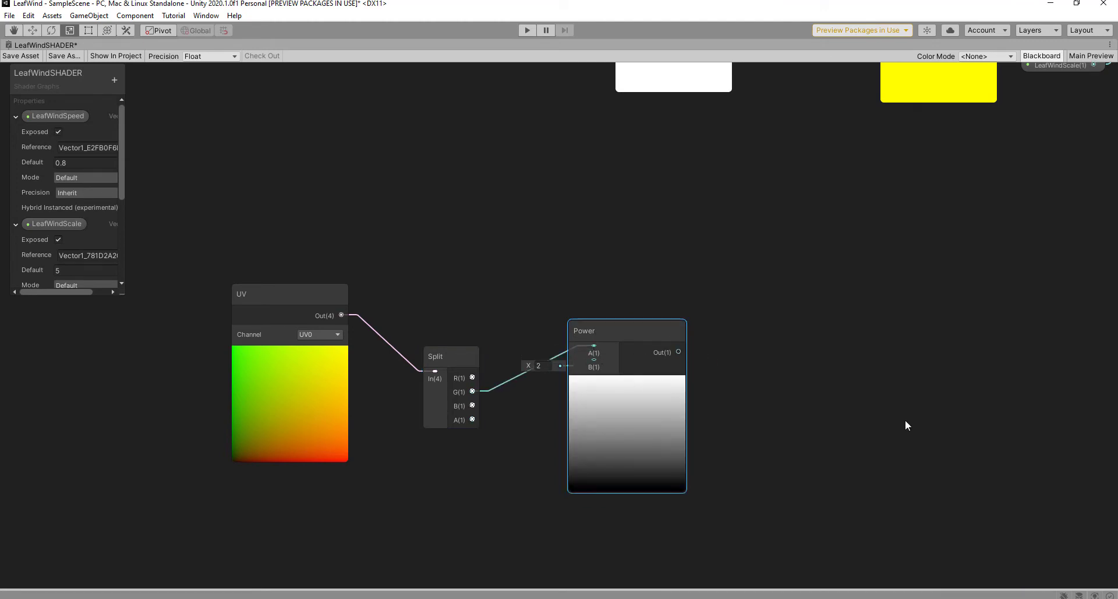
middle_drag(906, 419, 843, 411)
scroll(842, 411, up, 1)
Step: Add a Remap node beside Power and connect Power's output into it
key(space)
text(reöma)
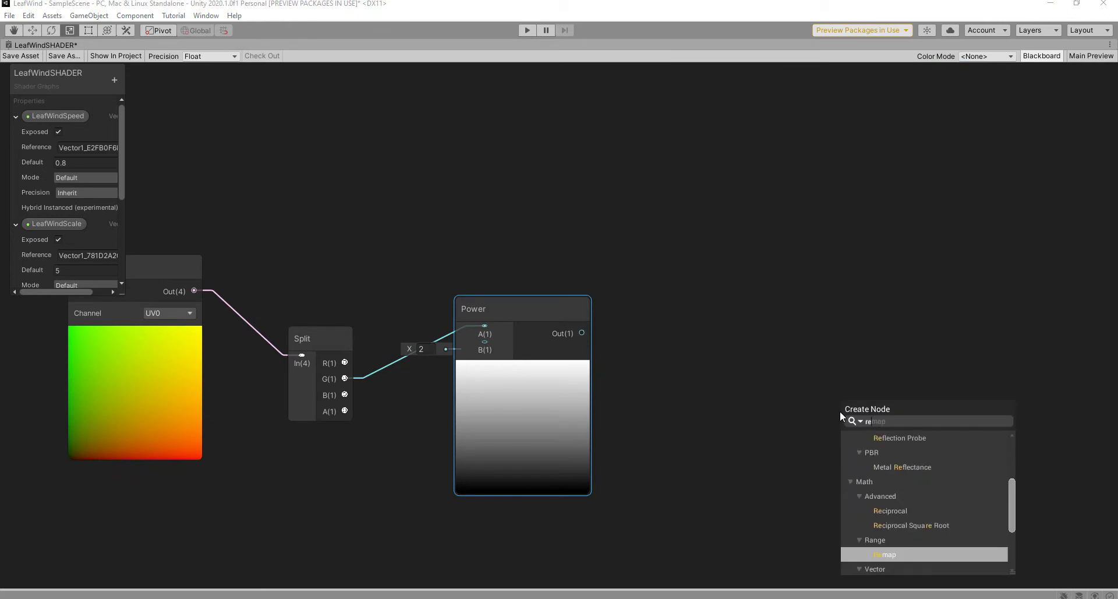
key(BackSpace)
key(BackSpace)
key(BackSpace)
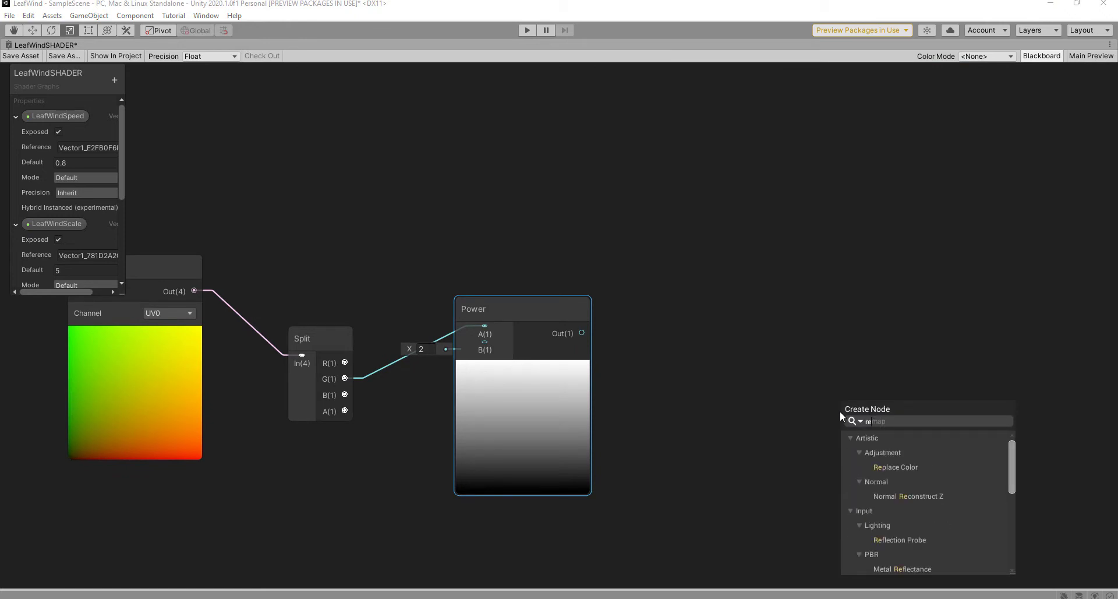
text(m)
click(885, 469)
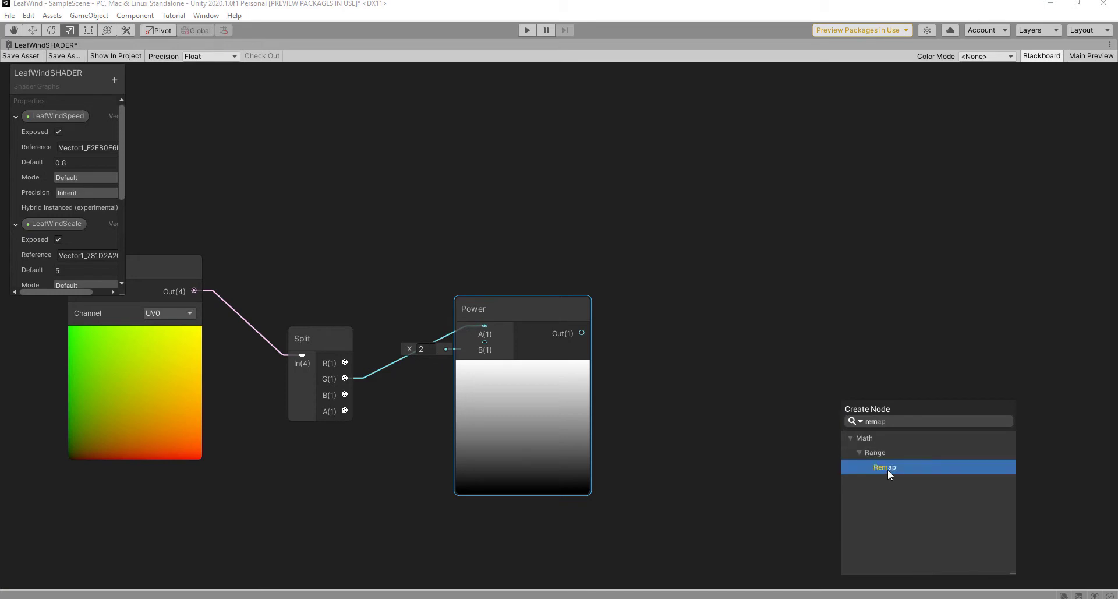
click(888, 469)
drag(885, 421, 706, 367)
drag(582, 332, 705, 387)
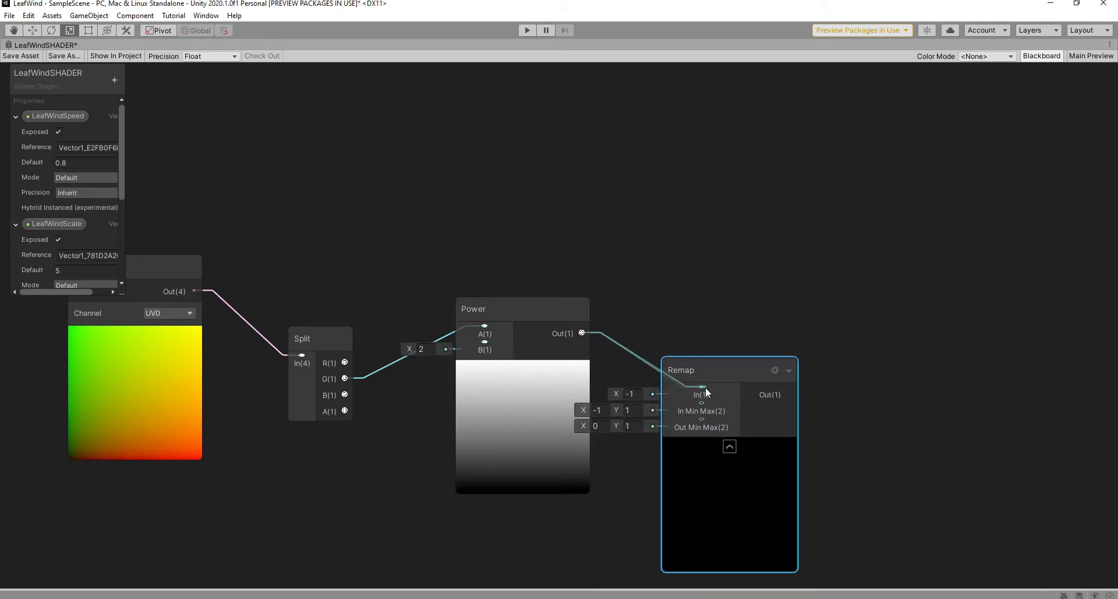
click(870, 319)
Step: Add a Multiply node right of Remap and feed Remap's output into A
key(space)
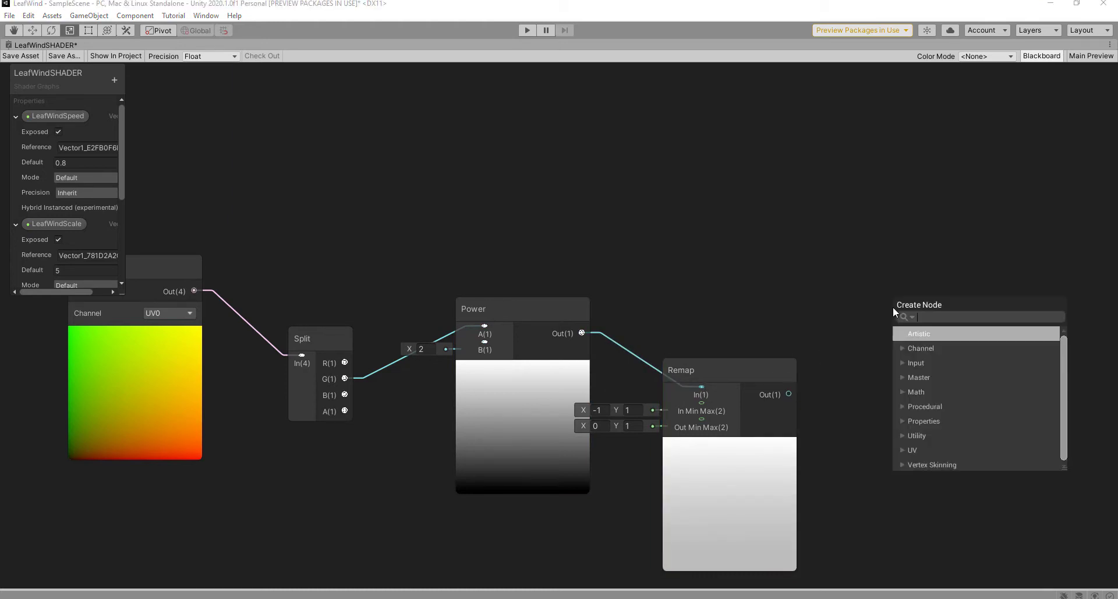
text(mul)
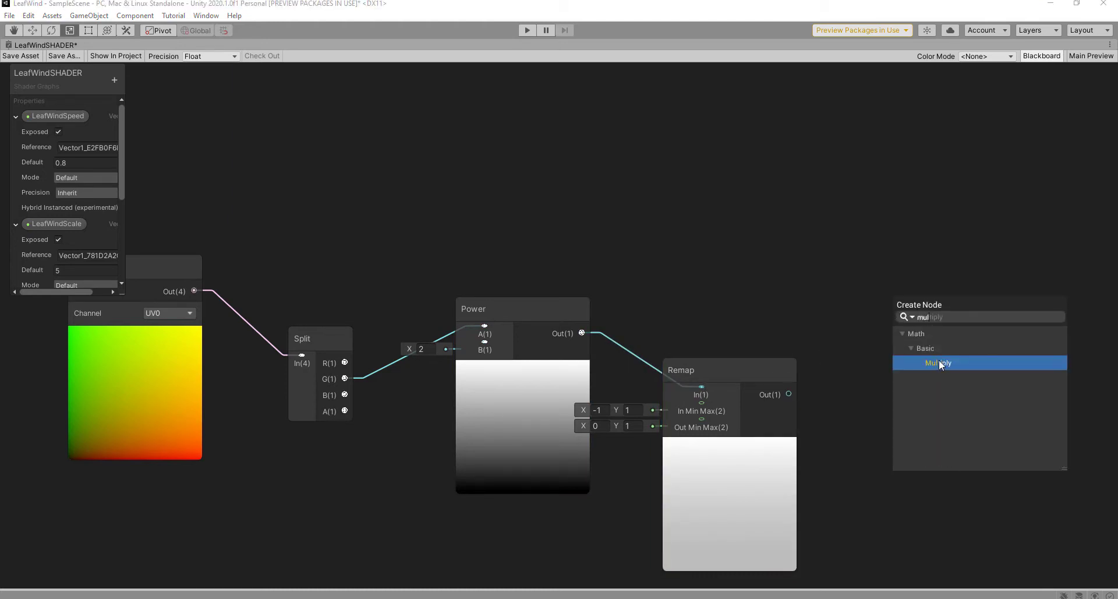
click(941, 362)
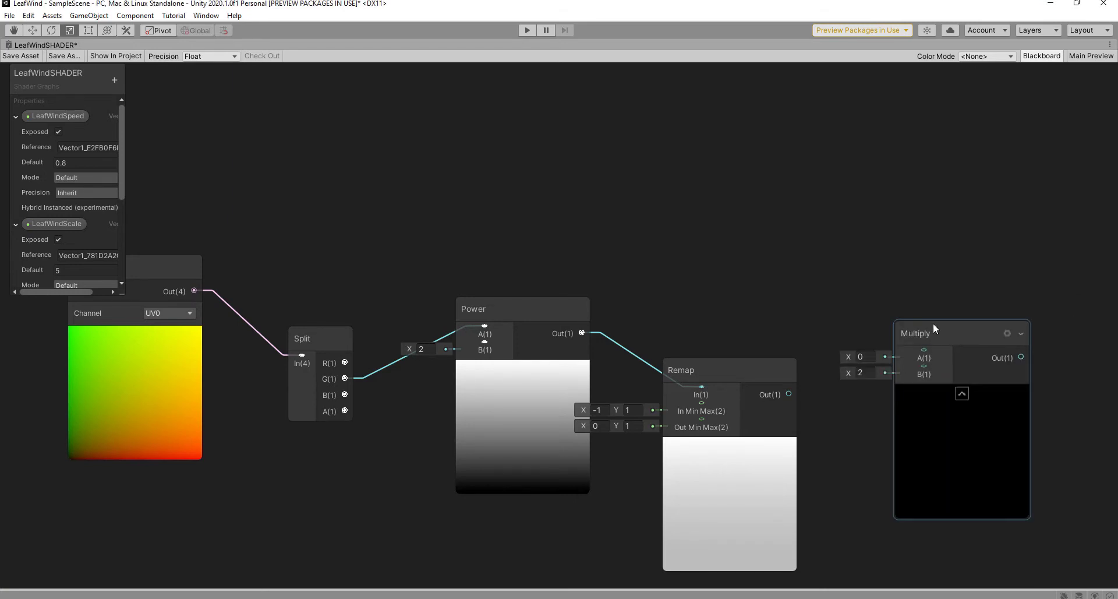
drag(933, 328, 948, 324)
drag(791, 393, 940, 345)
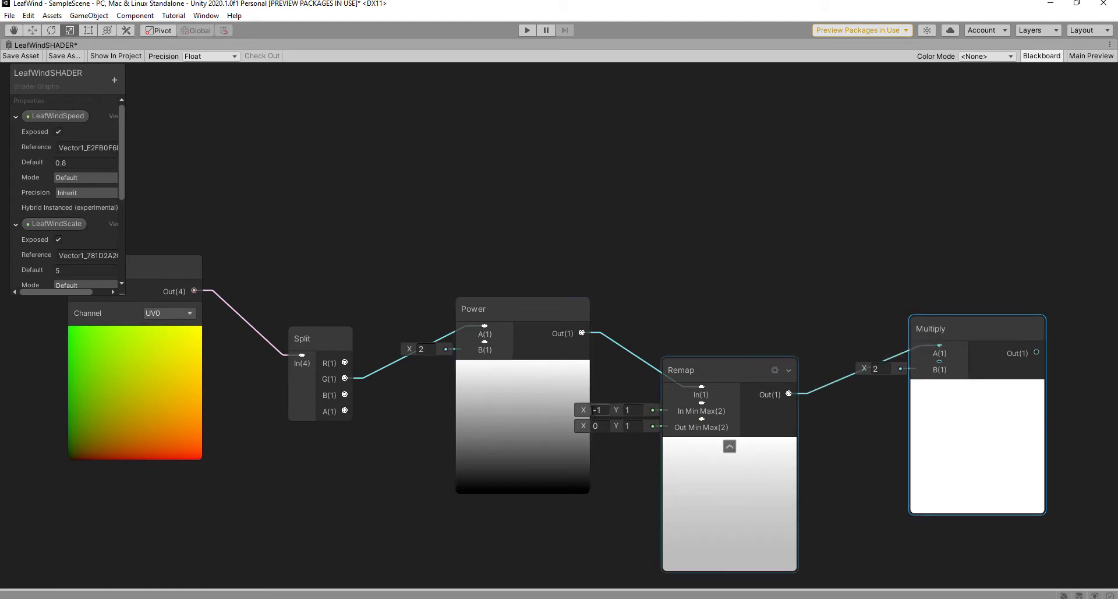
Step: Adjust Remap's In and Out minimum values and set the Power exponent to 2.89
drag(587, 410, 607, 415)
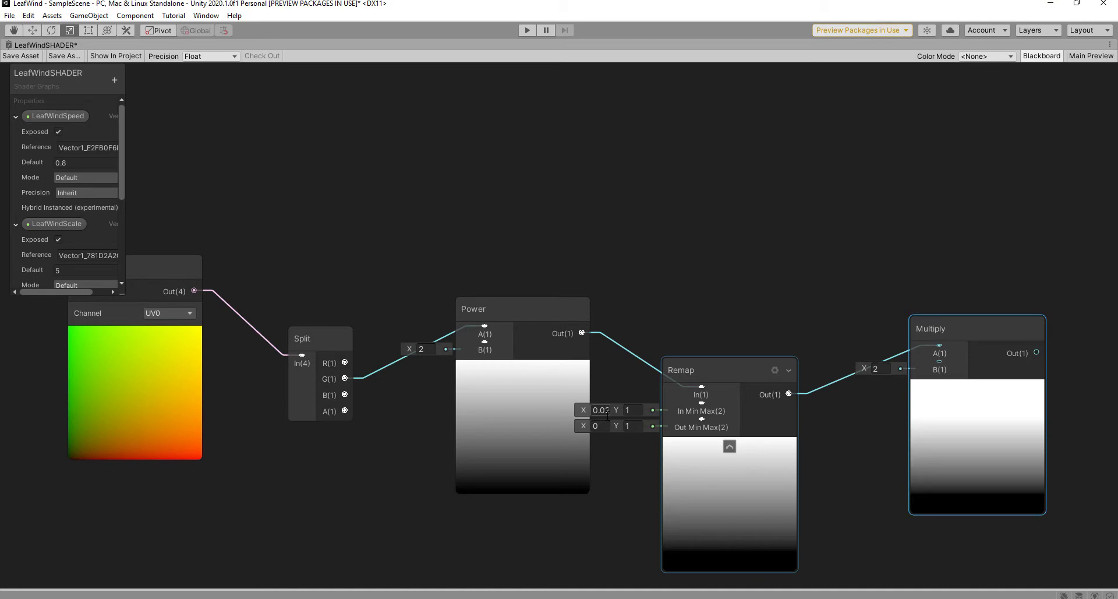
drag(583, 425, 628, 411)
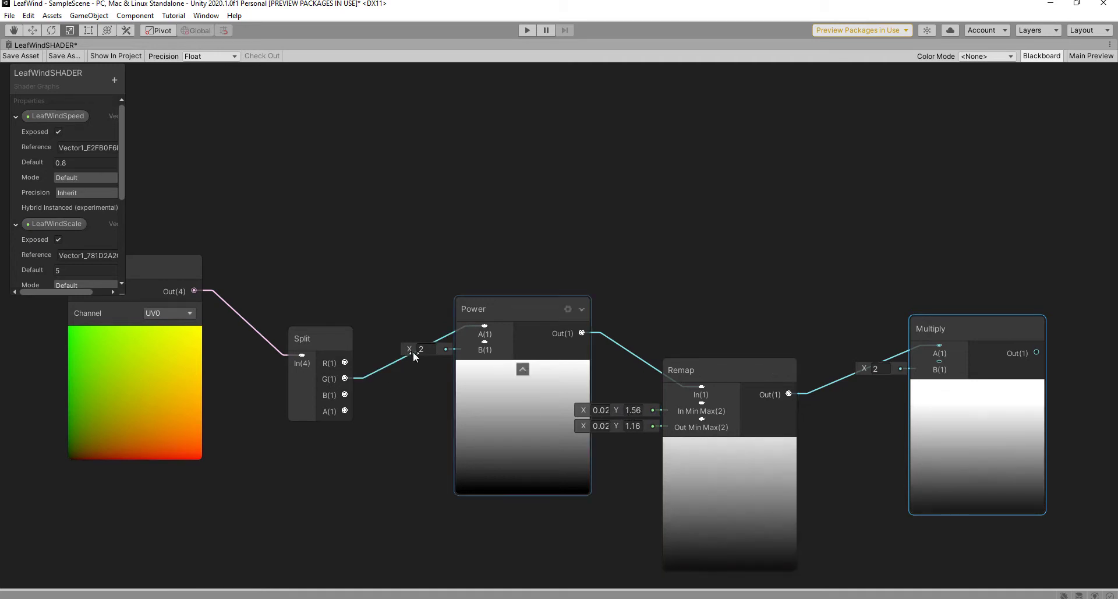
drag(413, 353, 432, 352)
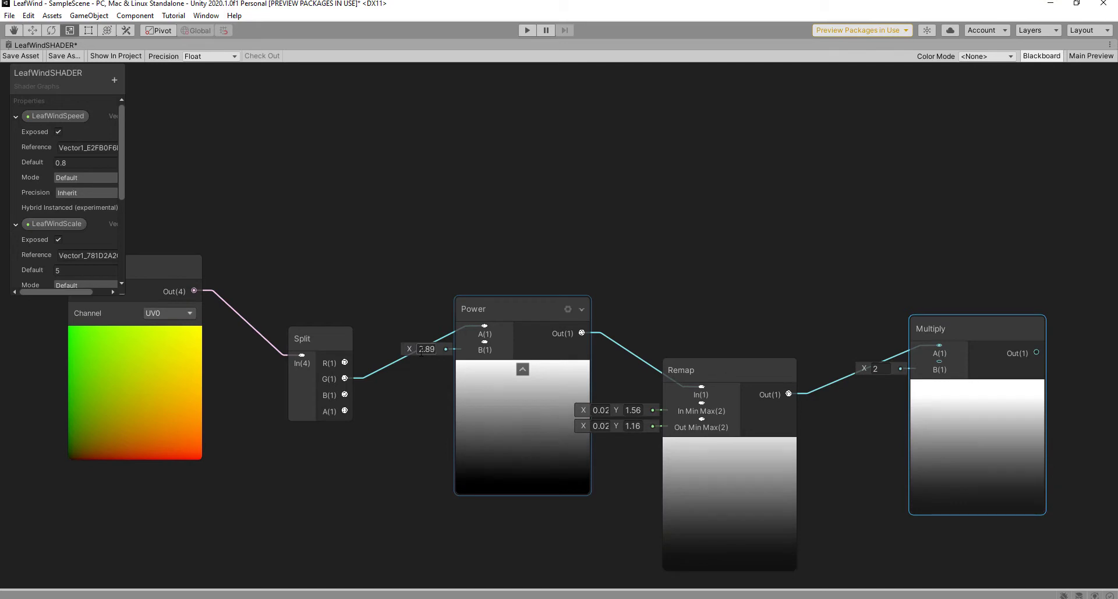
Step: Add a second Multiply node after the first, near the LeafWindSwing property
middle_drag(832, 304, 612, 294)
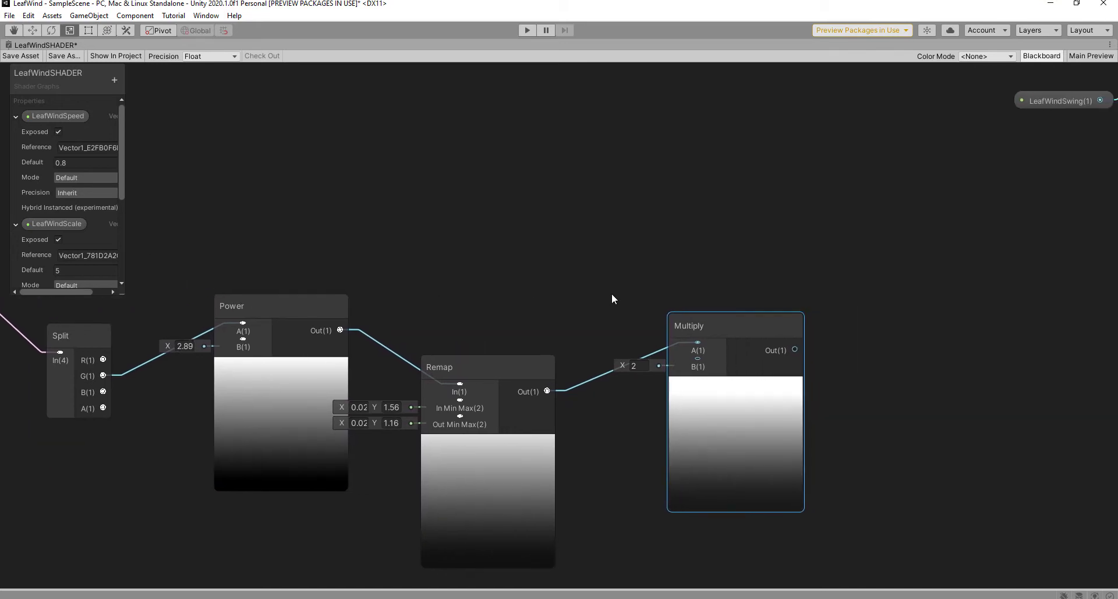
middle_drag(757, 310, 704, 317)
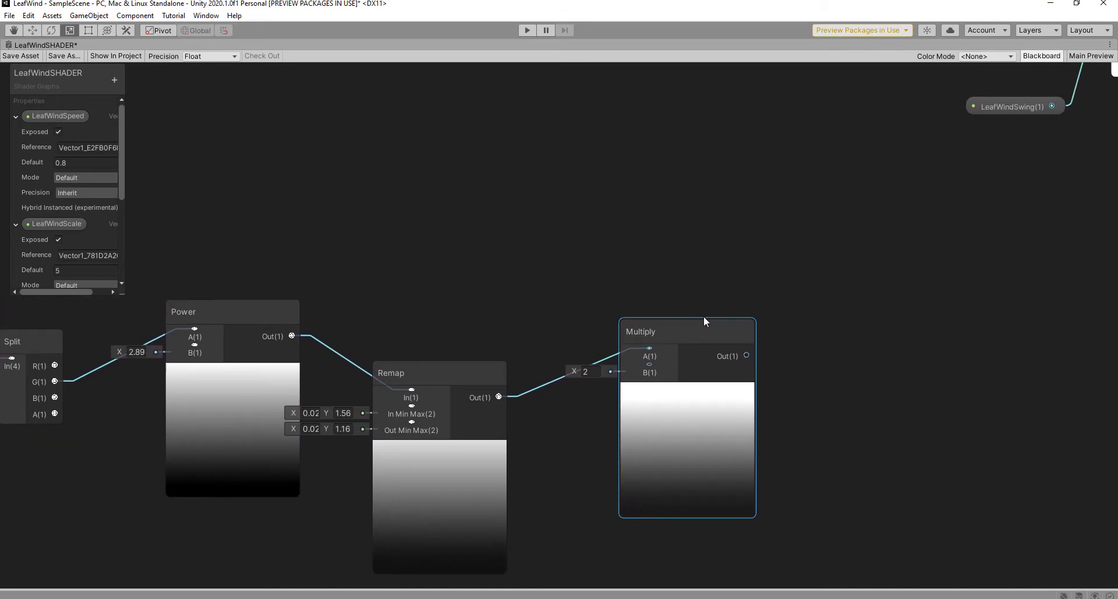
key(space)
text(mul)
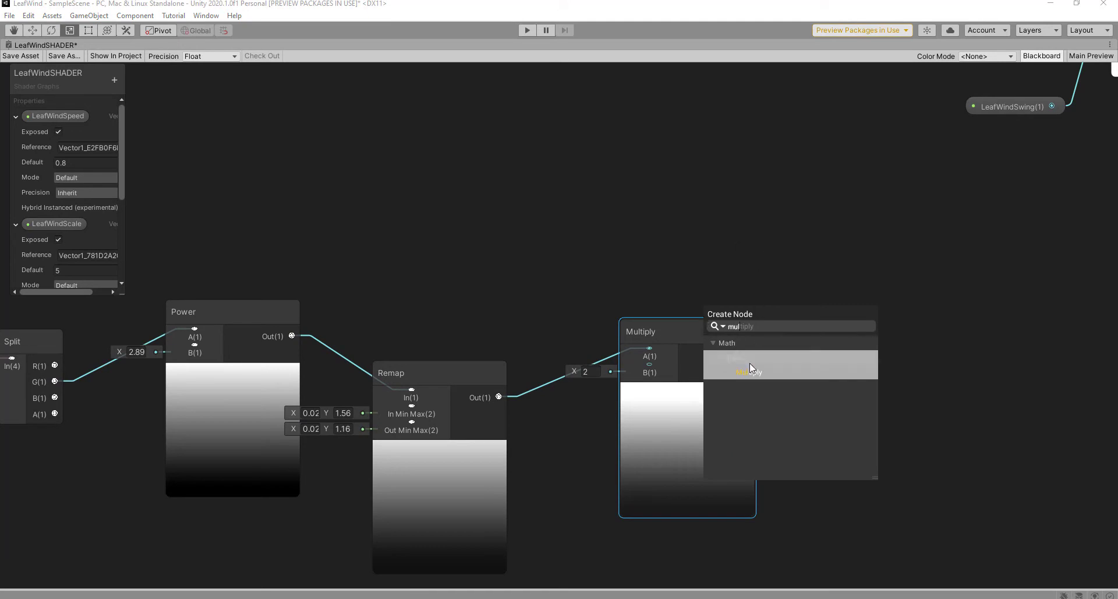
click(763, 372)
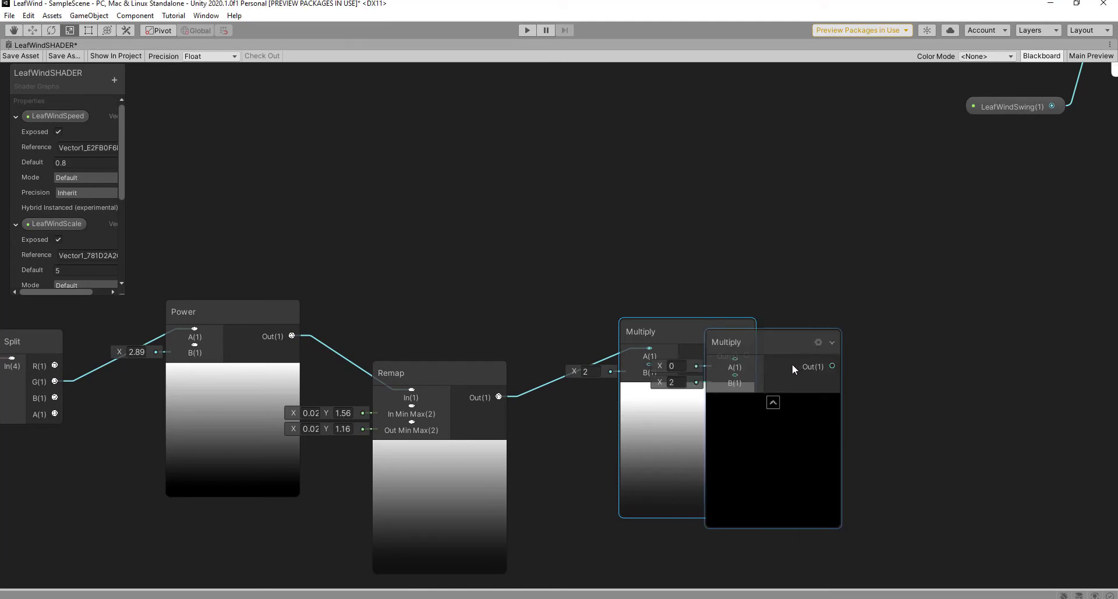
drag(792, 364, 893, 343)
scroll(792, 250, down, 3)
middle_drag(792, 256, 632, 325)
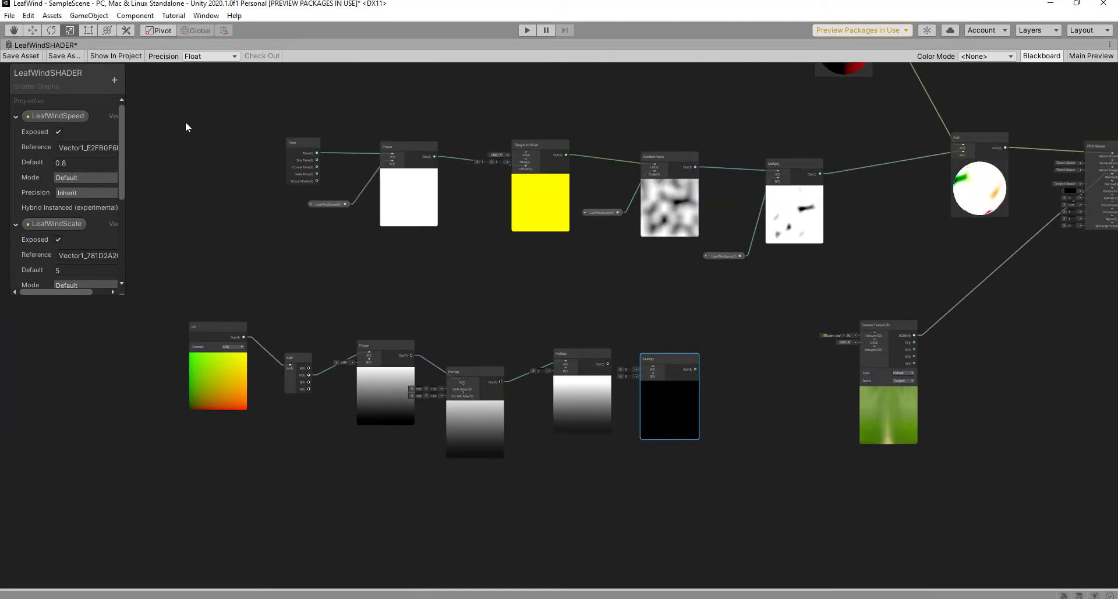
Step: Delete the Multiply-to-Add connection and rearrange the Multiply and LeafWindSwing nodes
drag(225, 113, 638, 227)
click(945, 204)
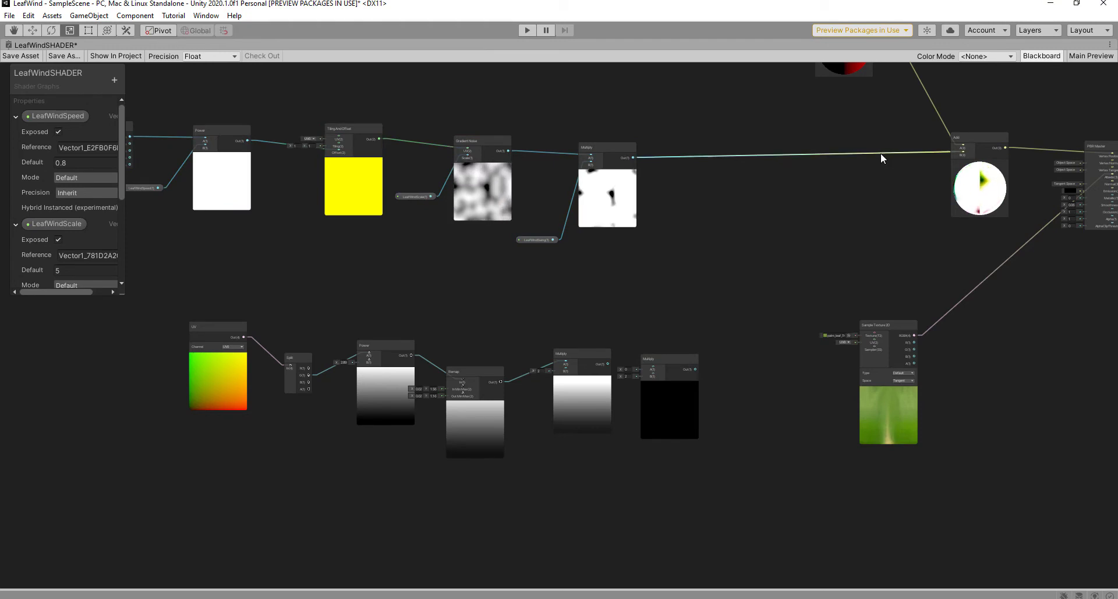
key(Delete)
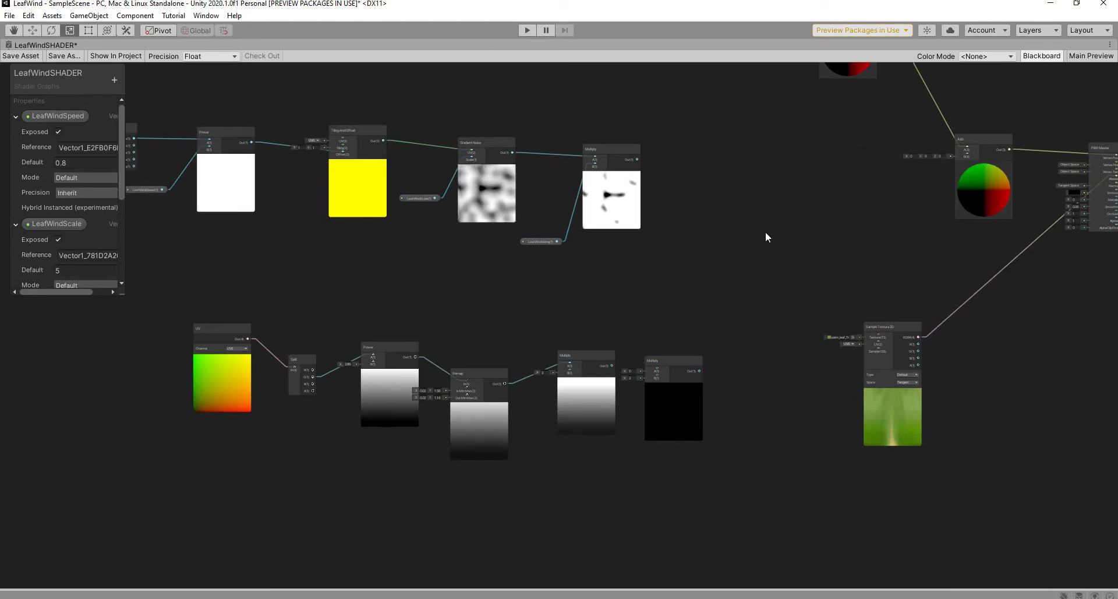
middle_drag(764, 232, 802, 238)
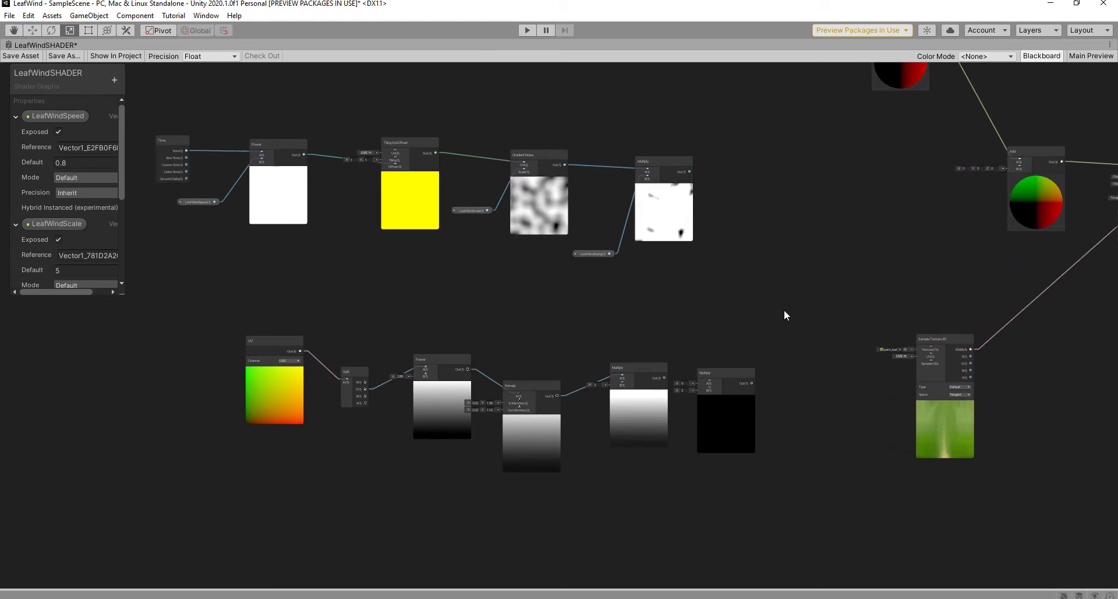
drag(719, 384, 787, 363)
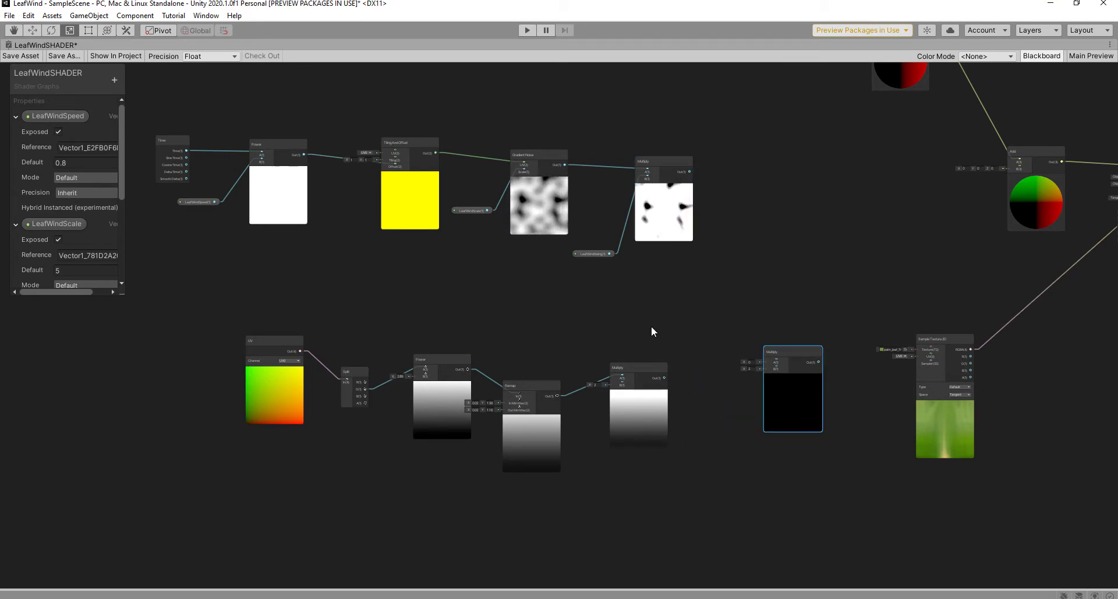
drag(688, 182, 837, 157)
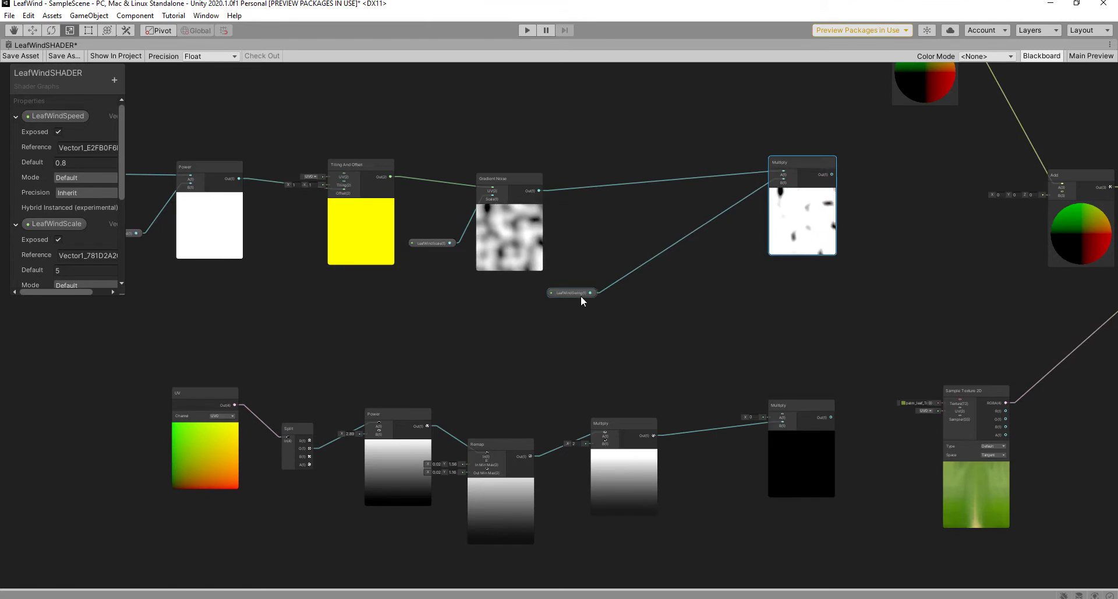
drag(580, 293, 687, 288)
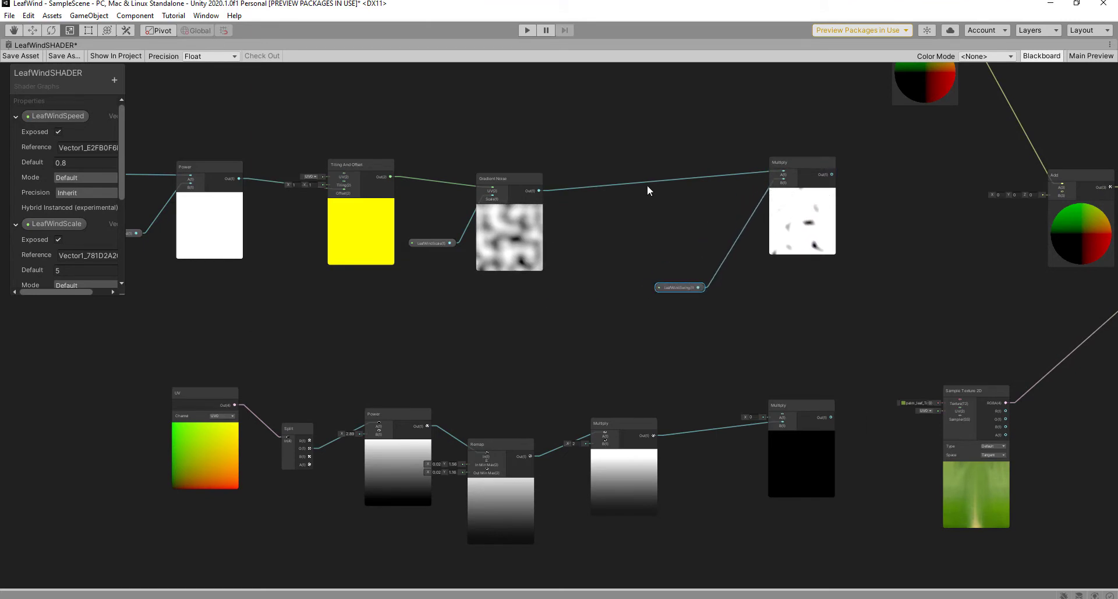
Step: Reroute Gradient Noise through the lower Multiply, feeding its output into the top Multiply's A
click(647, 183)
key(Delete)
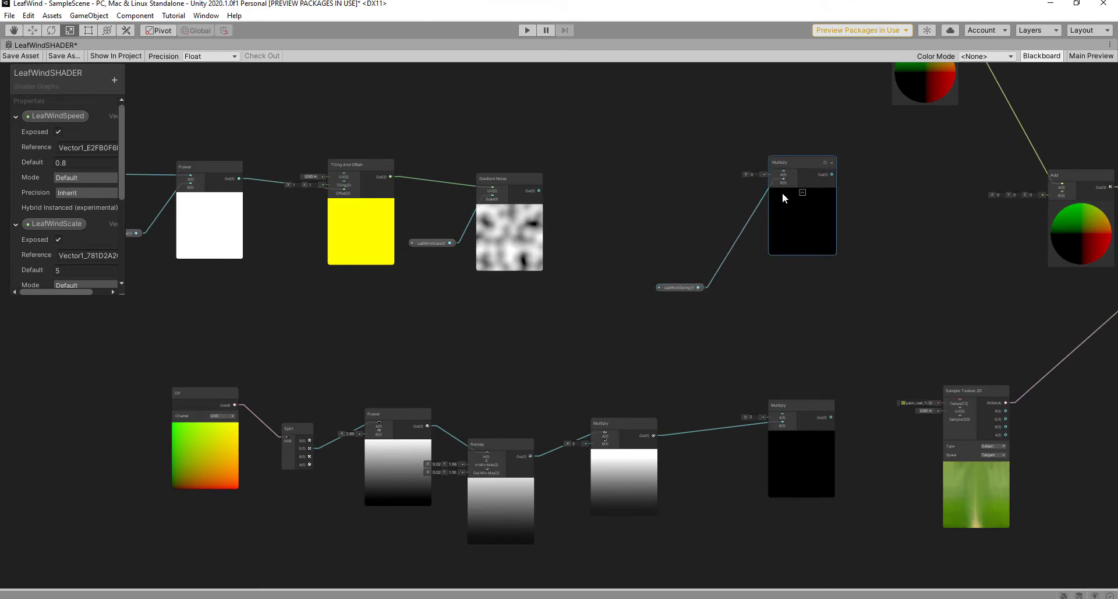
drag(212, 352, 628, 486)
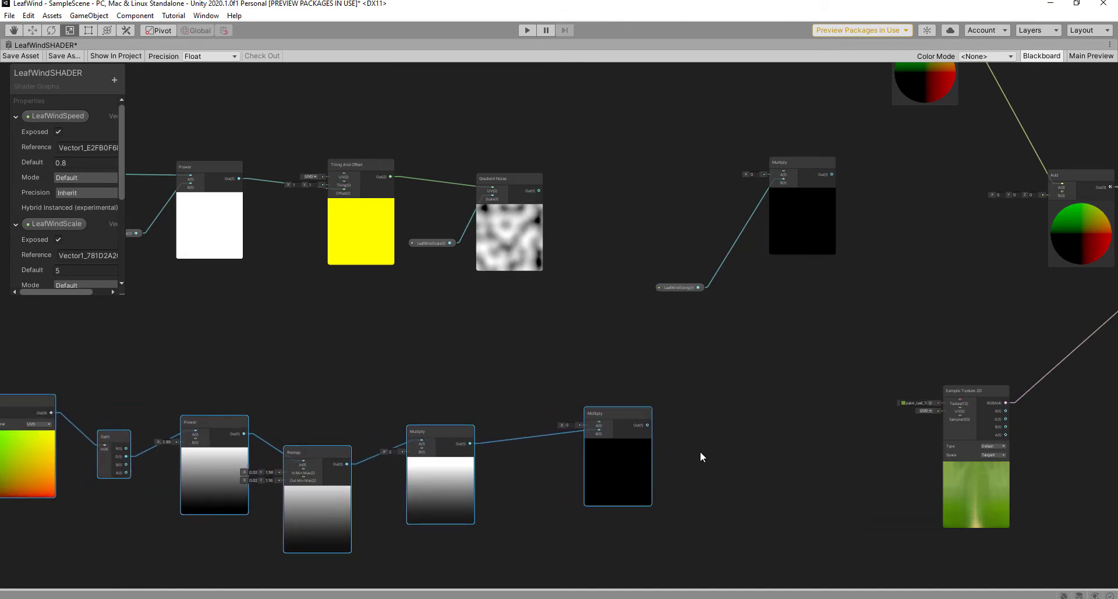
click(537, 289)
drag(539, 191, 600, 425)
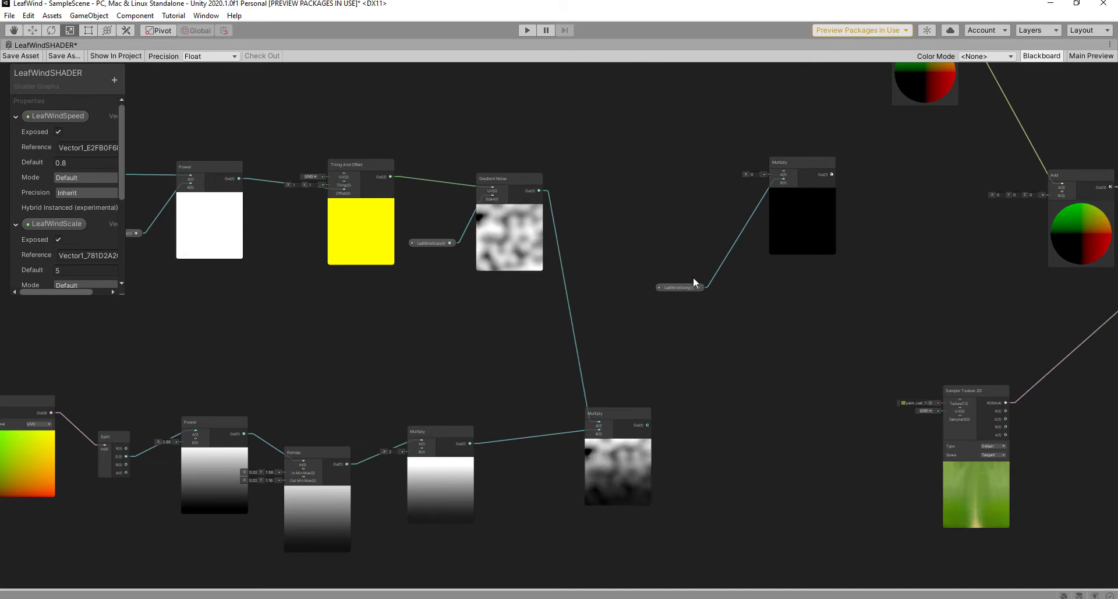
drag(647, 425, 785, 172)
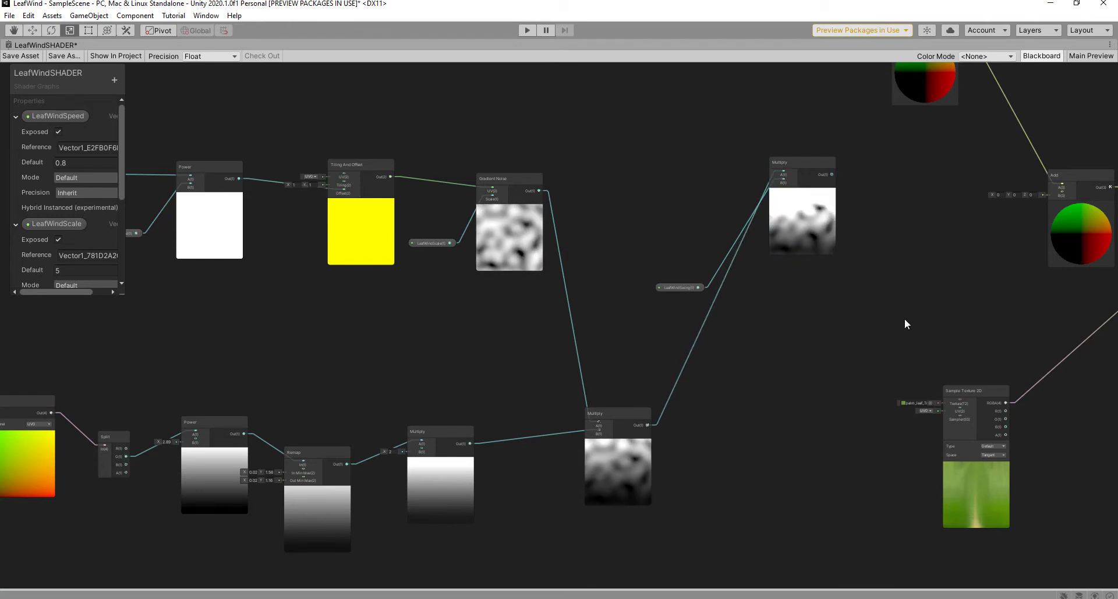
Step: Delete the Position node next to Add
middle_drag(892, 323, 682, 428)
scroll(731, 274, down, 1)
middle_drag(730, 275, 698, 285)
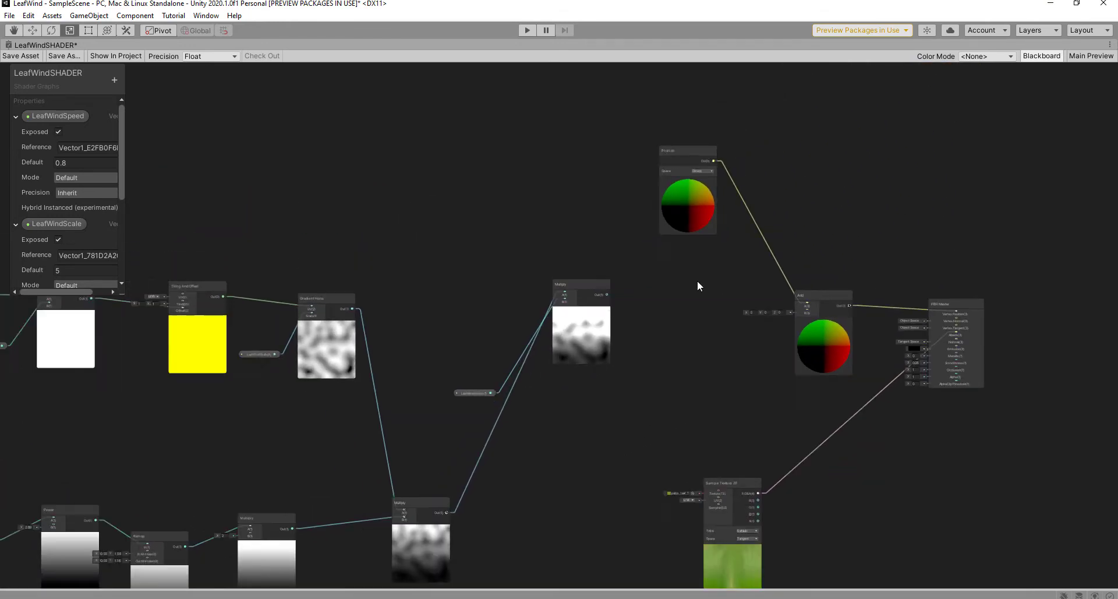
drag(680, 149, 641, 140)
scroll(670, 232, down, 4)
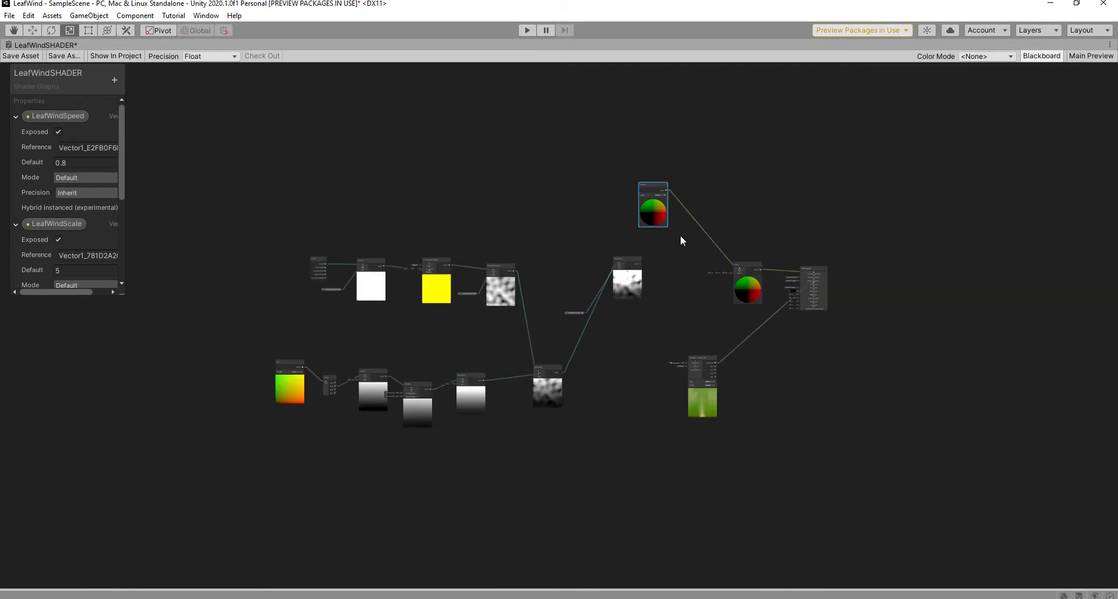
scroll(681, 236, up, 6)
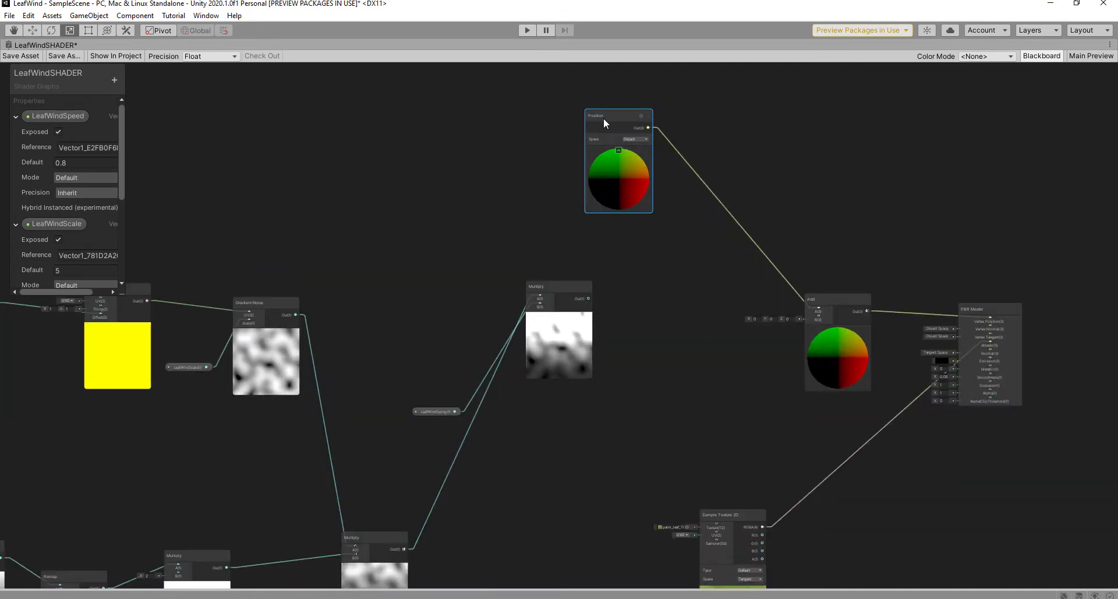
key(Delete)
scroll(614, 322, up, 3)
scroll(582, 303, down, 2)
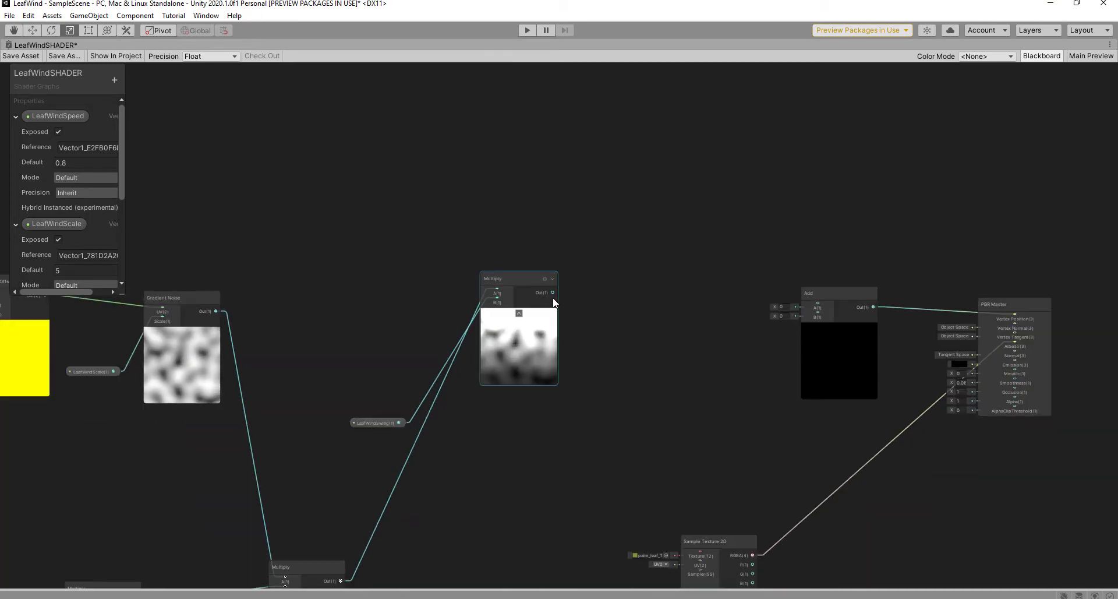
Step: Connect the top Multiply's output into the Add node
drag(553, 291, 821, 321)
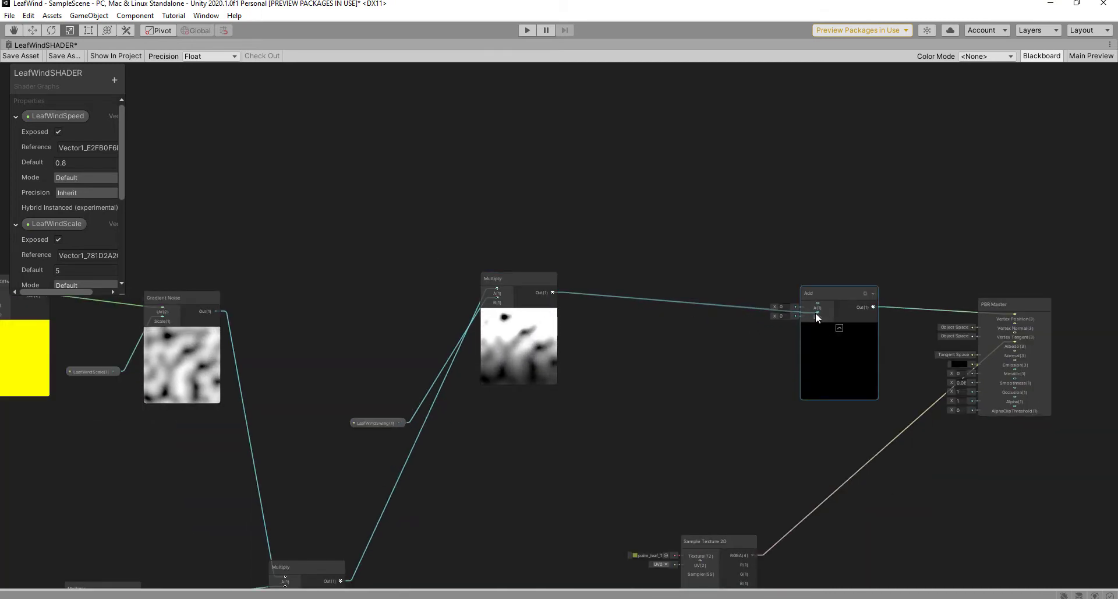
drag(816, 312, 817, 315)
scroll(600, 373, down, 3)
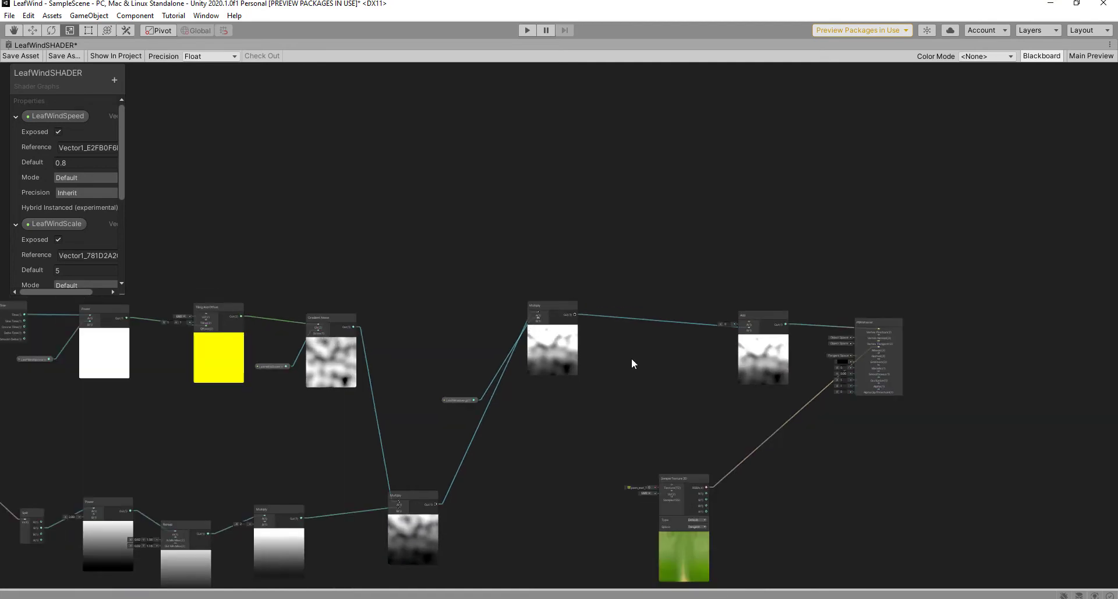
middle_drag(632, 359, 639, 351)
middle_drag(639, 247, 659, 309)
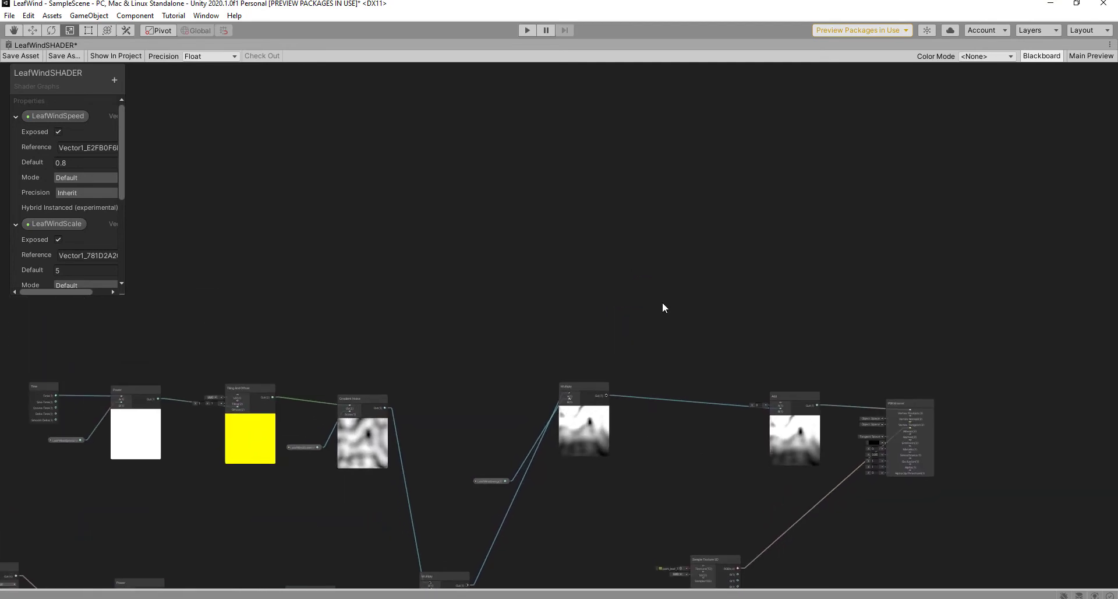
Step: Add a new Position node near Add and wire its output into Add
key(space)
text(po)
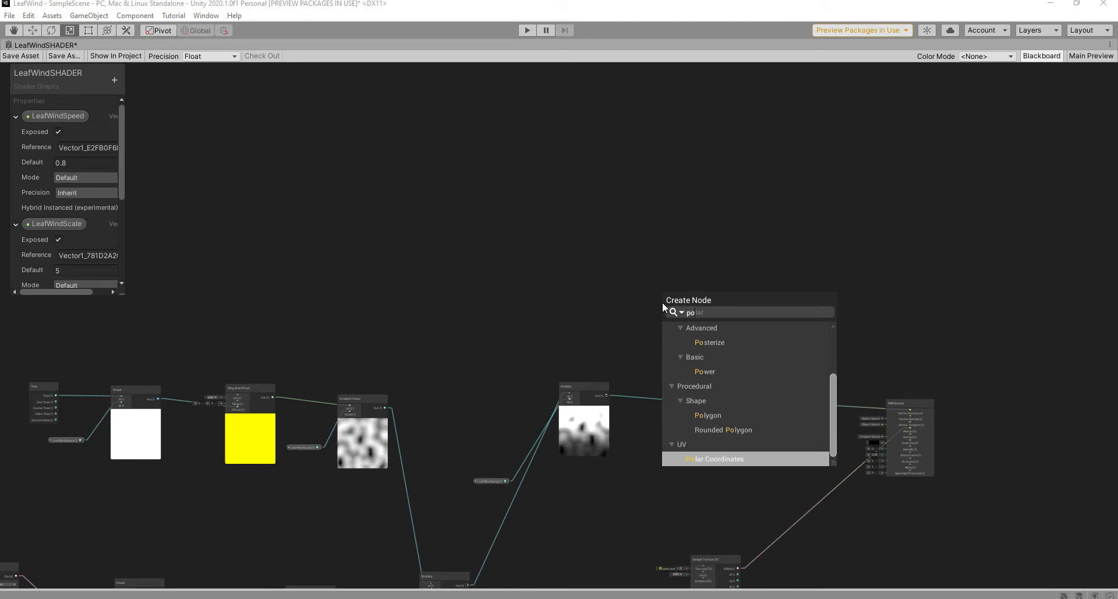
text(sition)
click(708, 357)
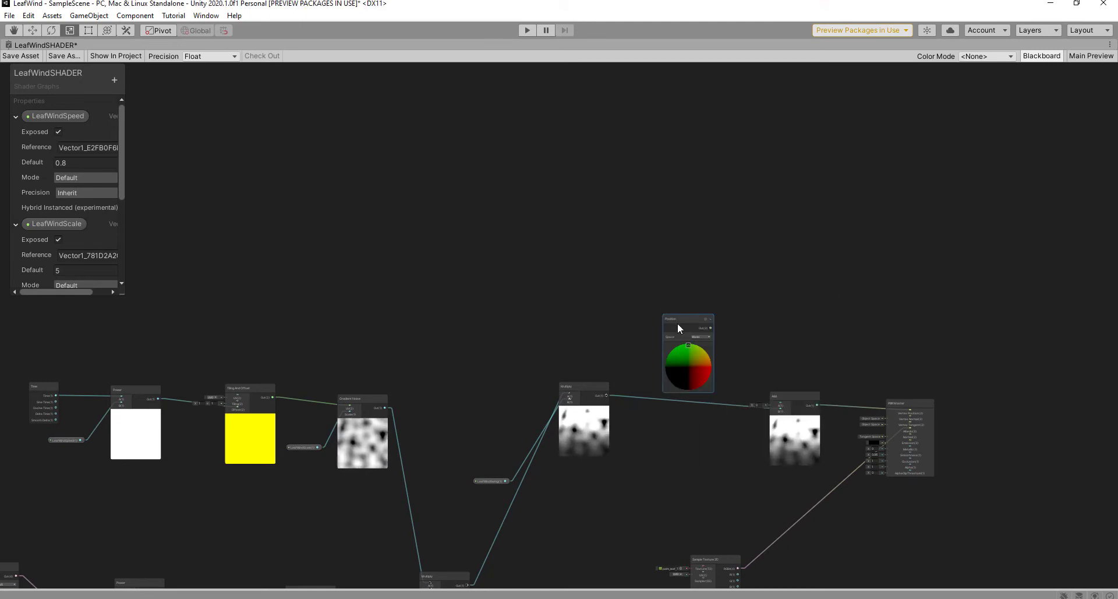
scroll(679, 323, up, 2)
drag(680, 319, 632, 290)
middle_drag(696, 426, 604, 294)
drag(580, 166, 721, 298)
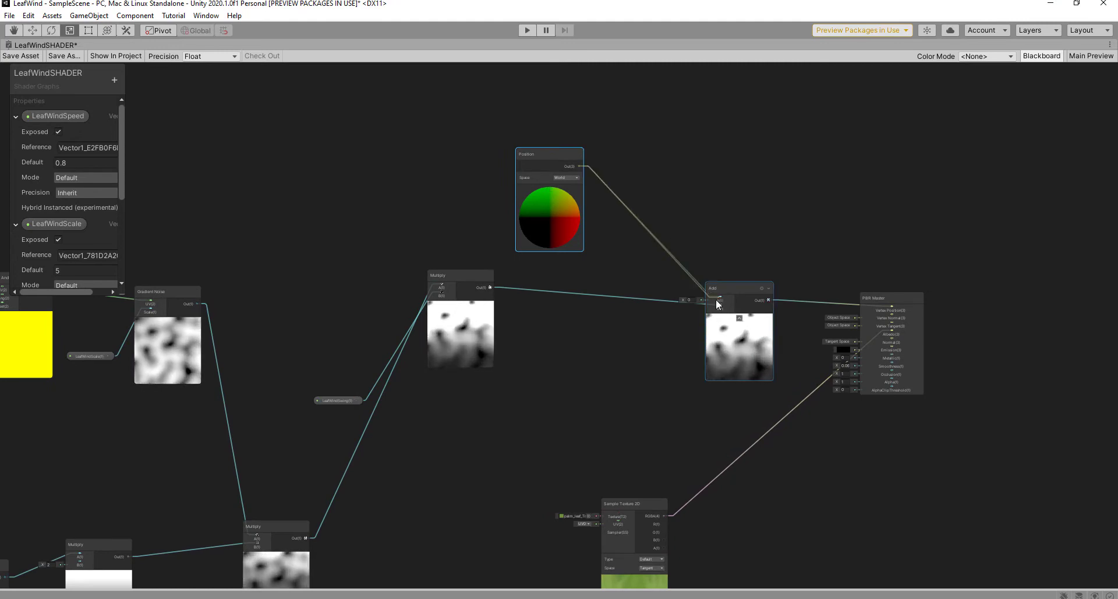
Step: Set the Position node's Space to Object, save the shader asset, and return to Scene
click(18, 58)
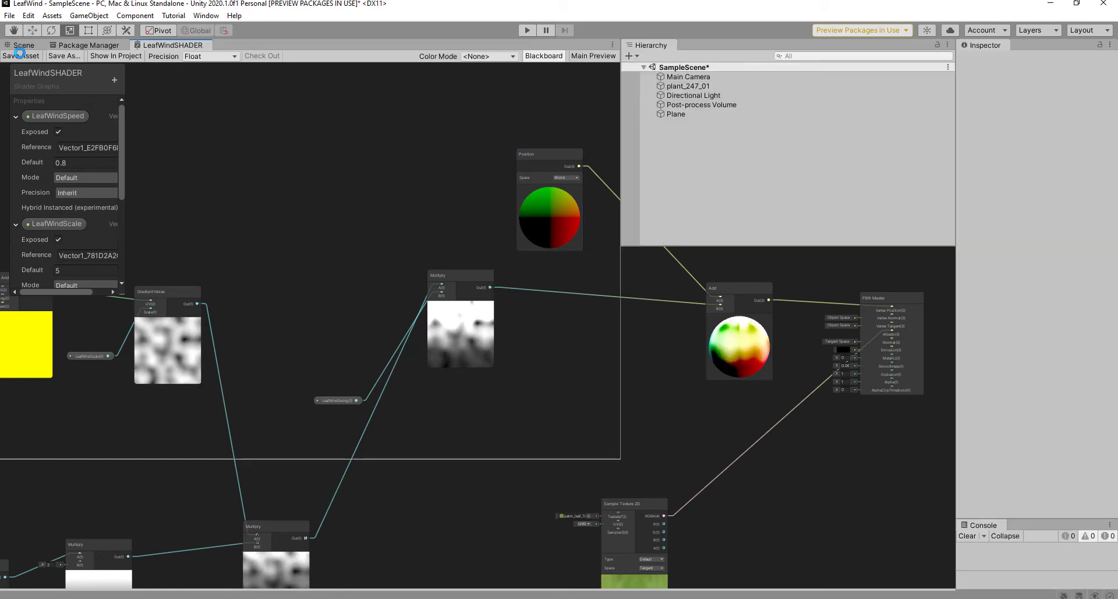
scroll(558, 168, up, 2)
click(563, 173)
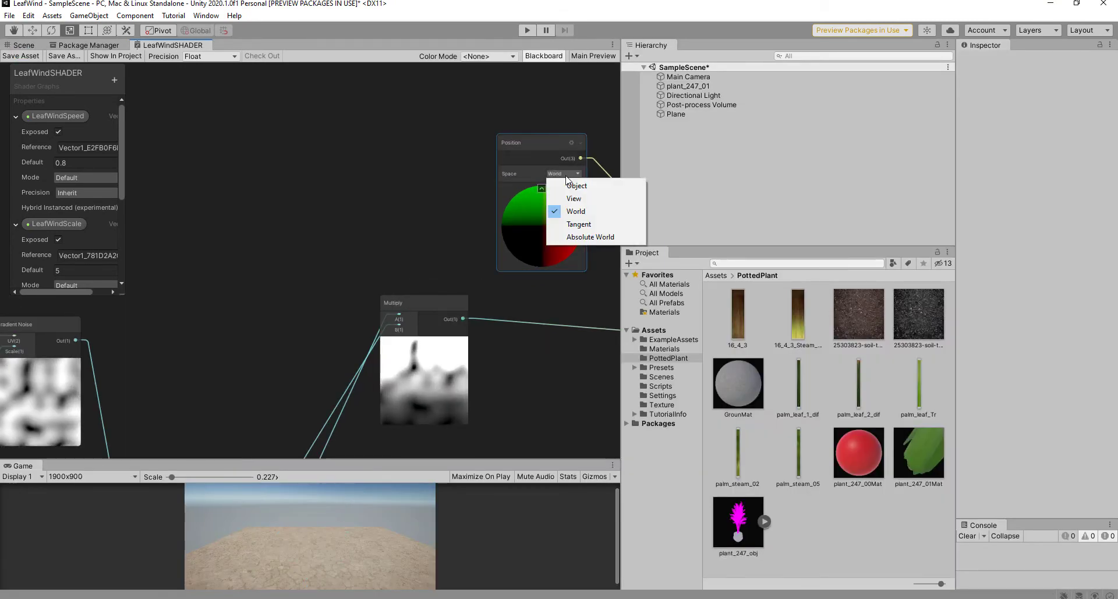
click(574, 185)
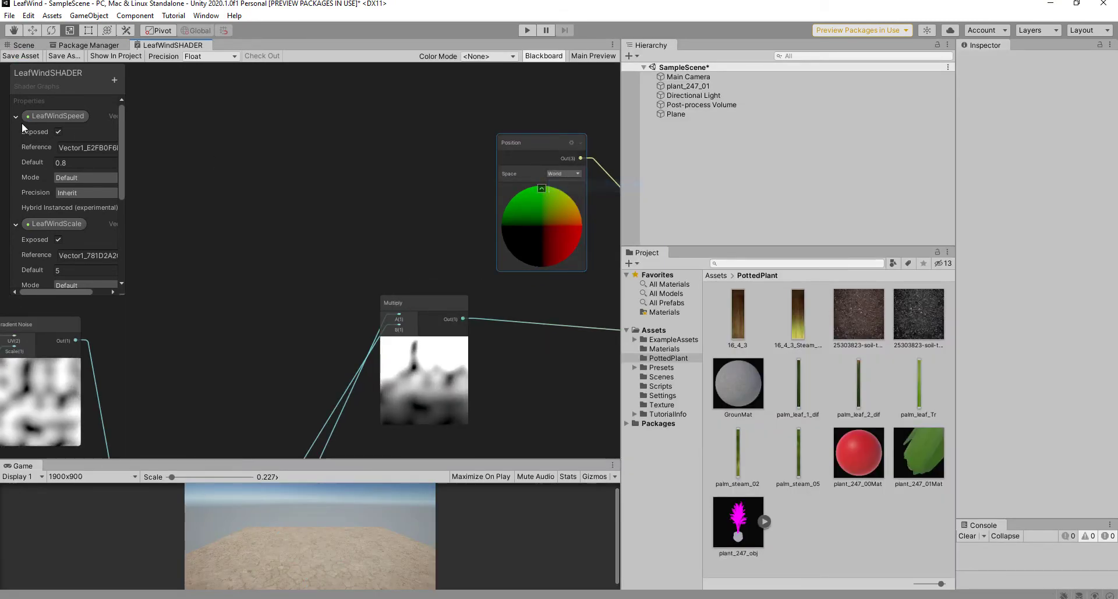
click(21, 56)
click(17, 45)
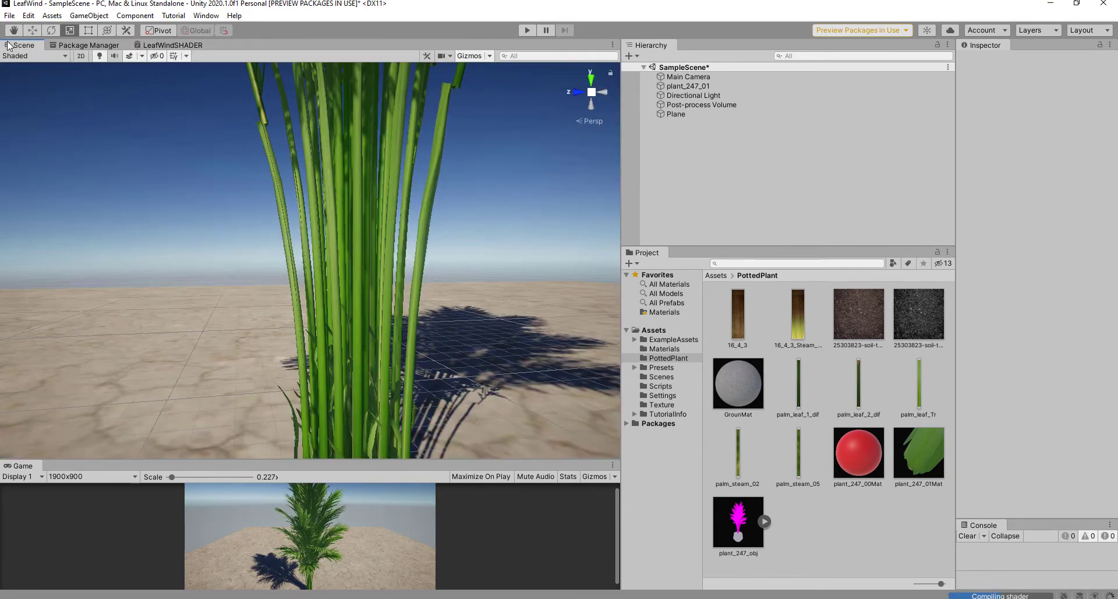
Step: Enter Play mode, zoom around the swaying palm, and select it to show its wind properties
scroll(229, 243, down, 5)
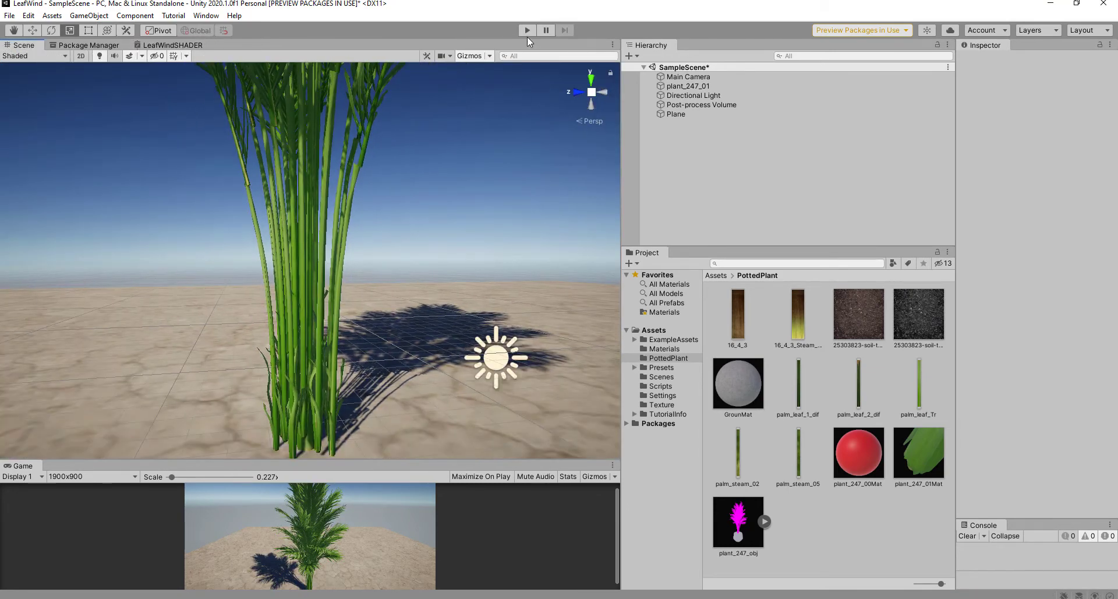
click(526, 31)
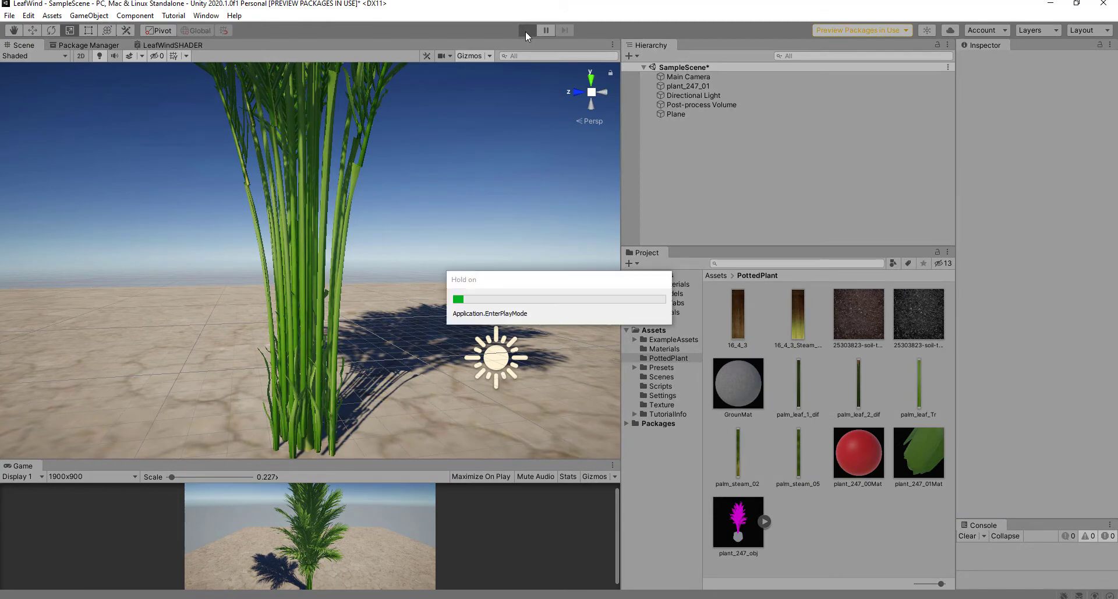
middle_drag(430, 216, 437, 178)
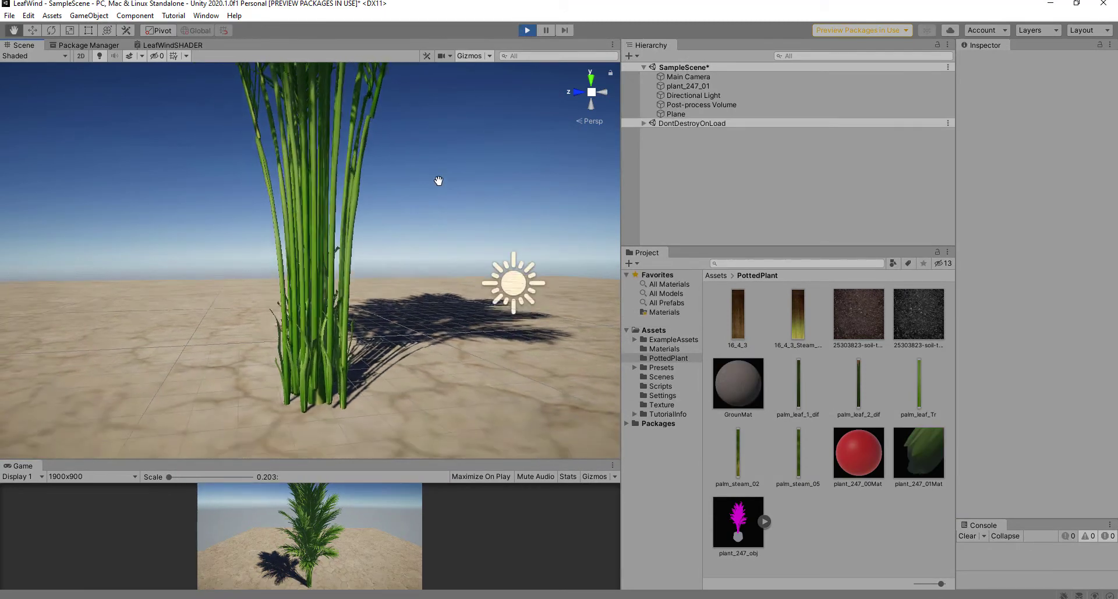
scroll(361, 200, up, 3)
scroll(421, 200, down, 1)
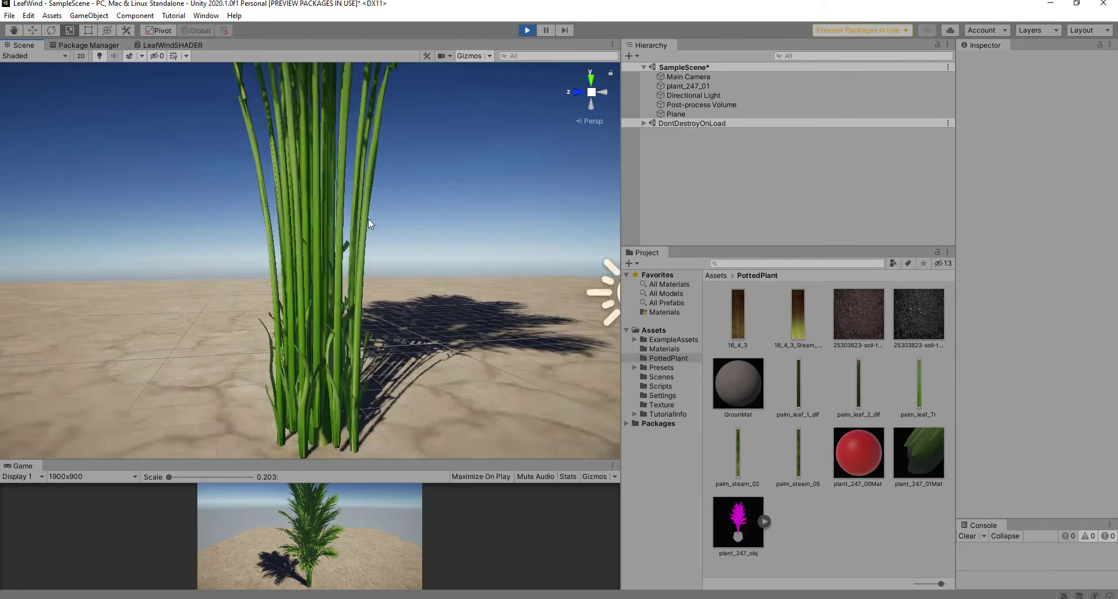
scroll(380, 220, down, 4)
scroll(384, 262, up, 3)
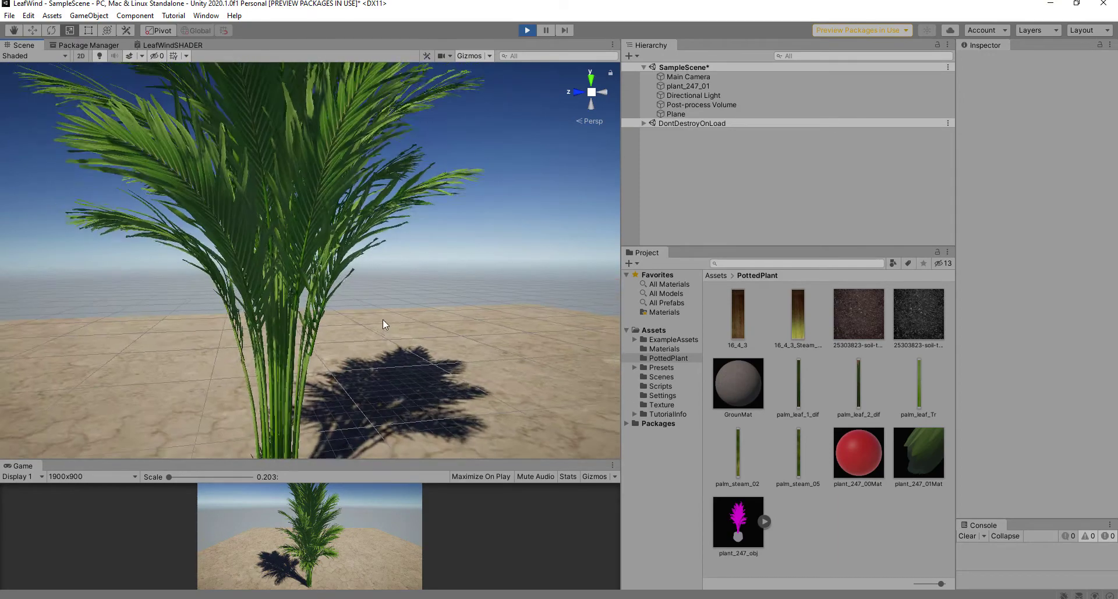
scroll(361, 245, up, 5)
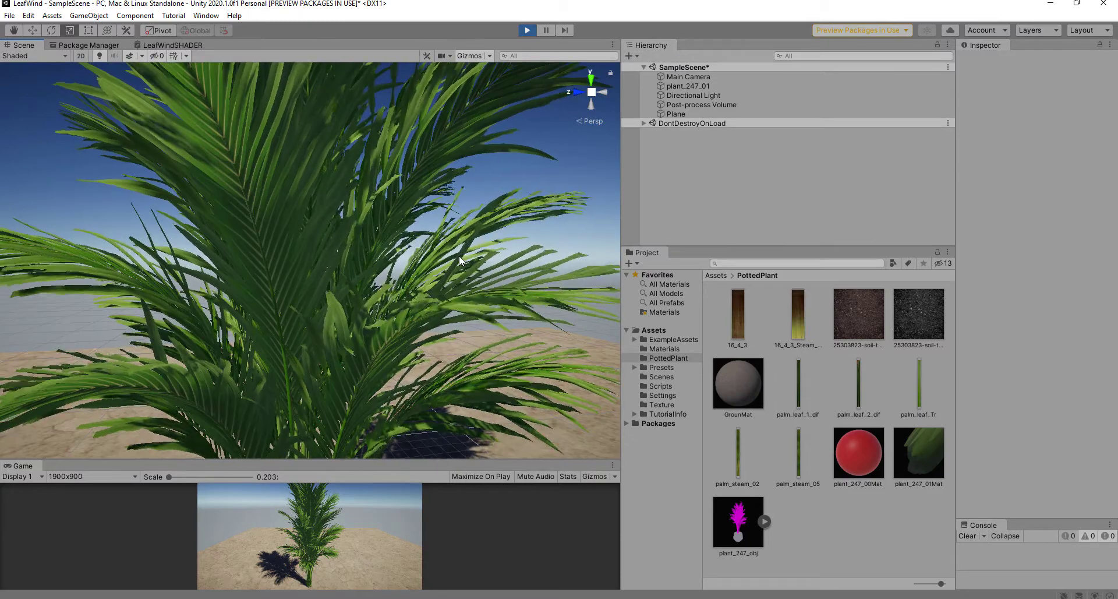
scroll(356, 298, down, 3)
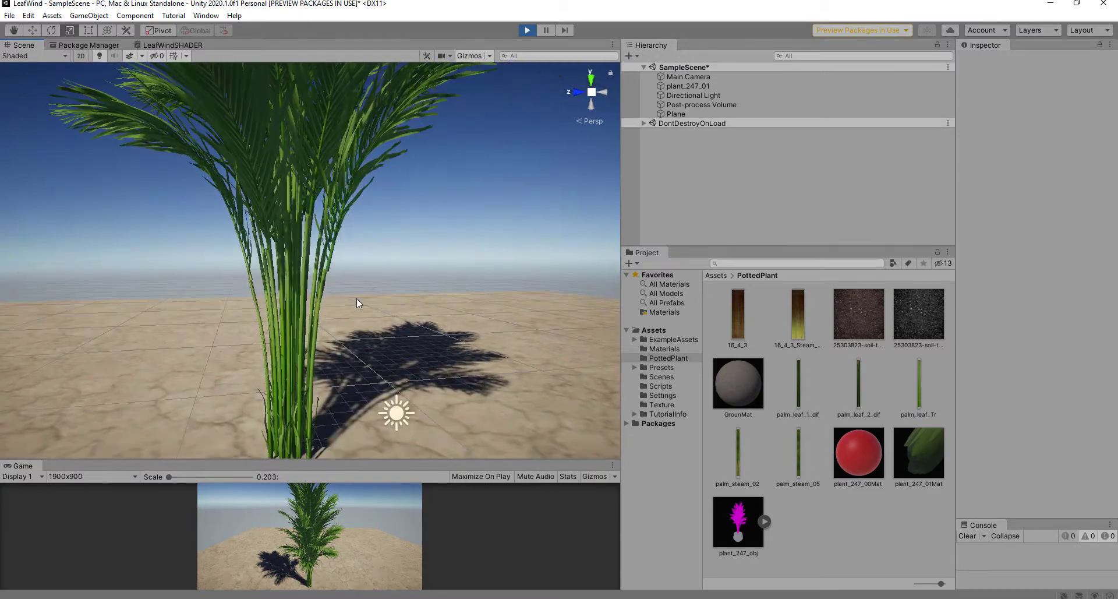
scroll(370, 307, up, 8)
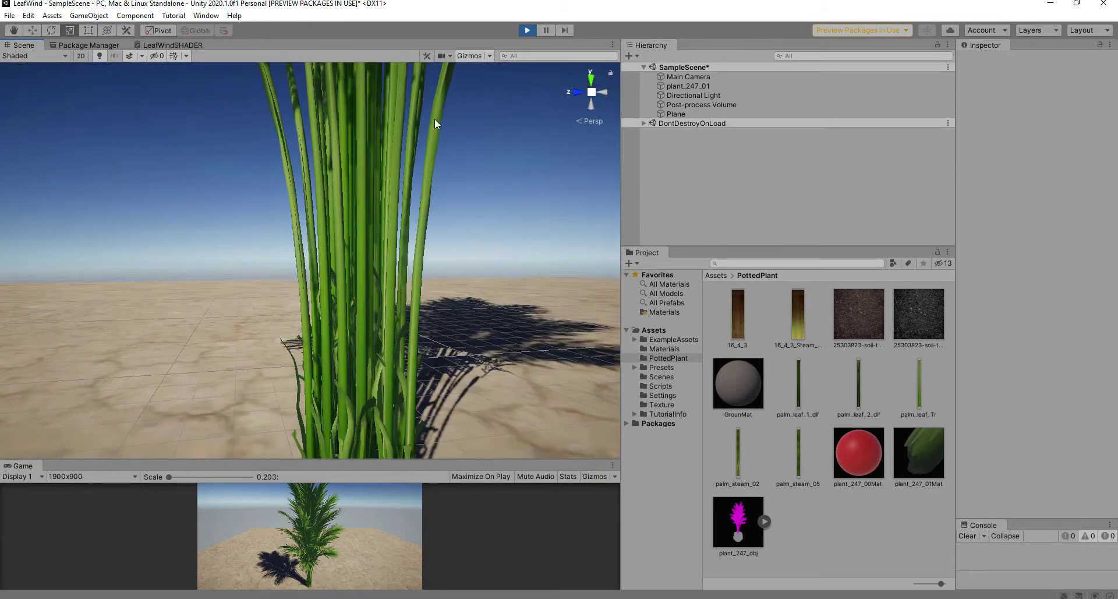
click(378, 177)
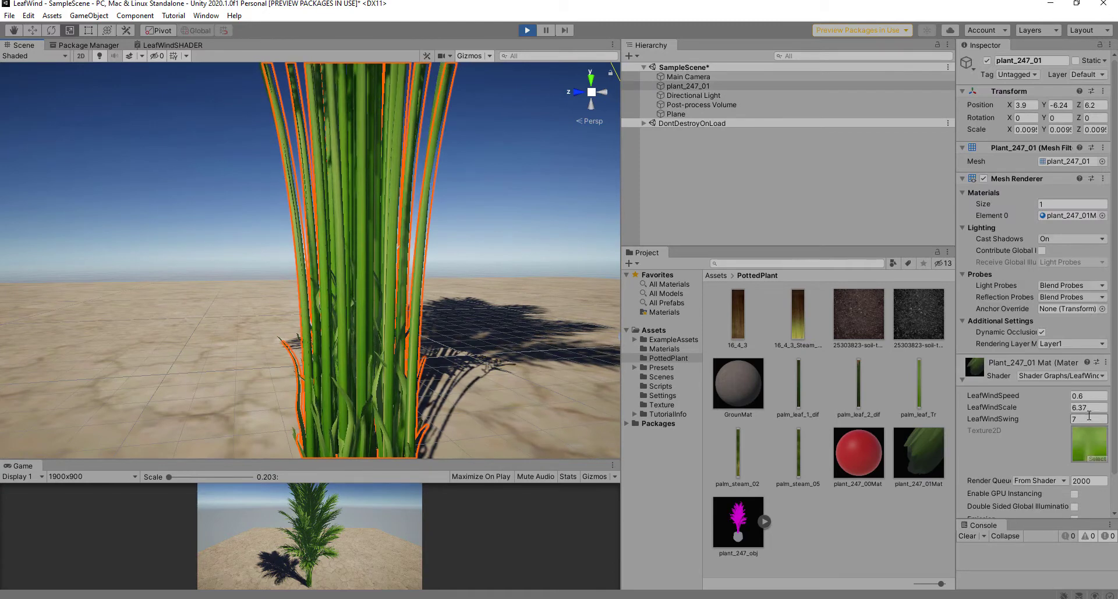
Step: Enter 54 for LeafWindSwing and view the palm leaves up close as they sway
click(1038, 421)
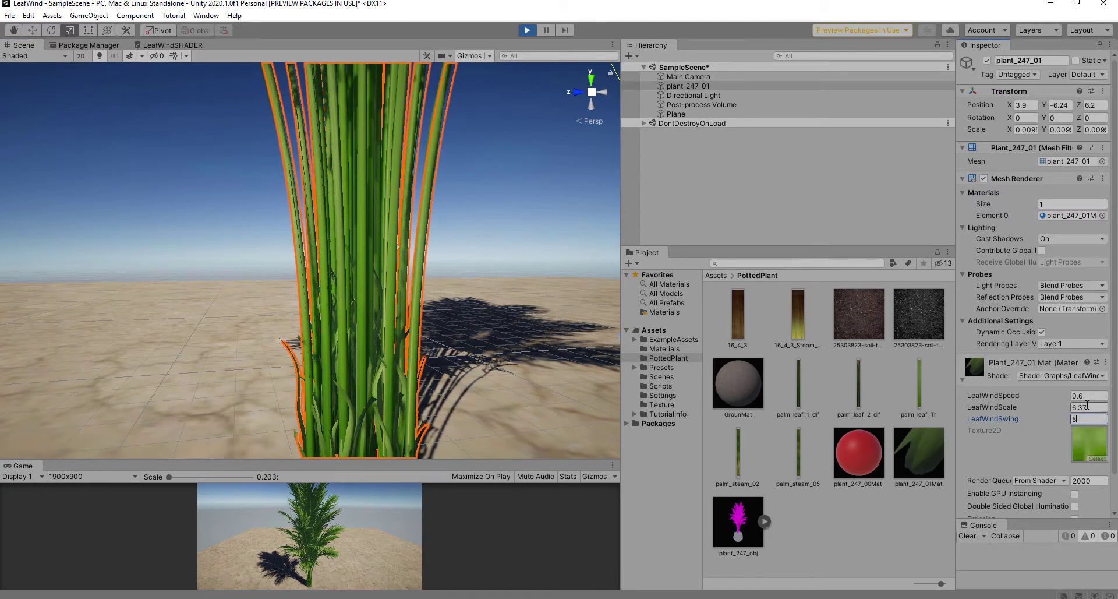
text(5)
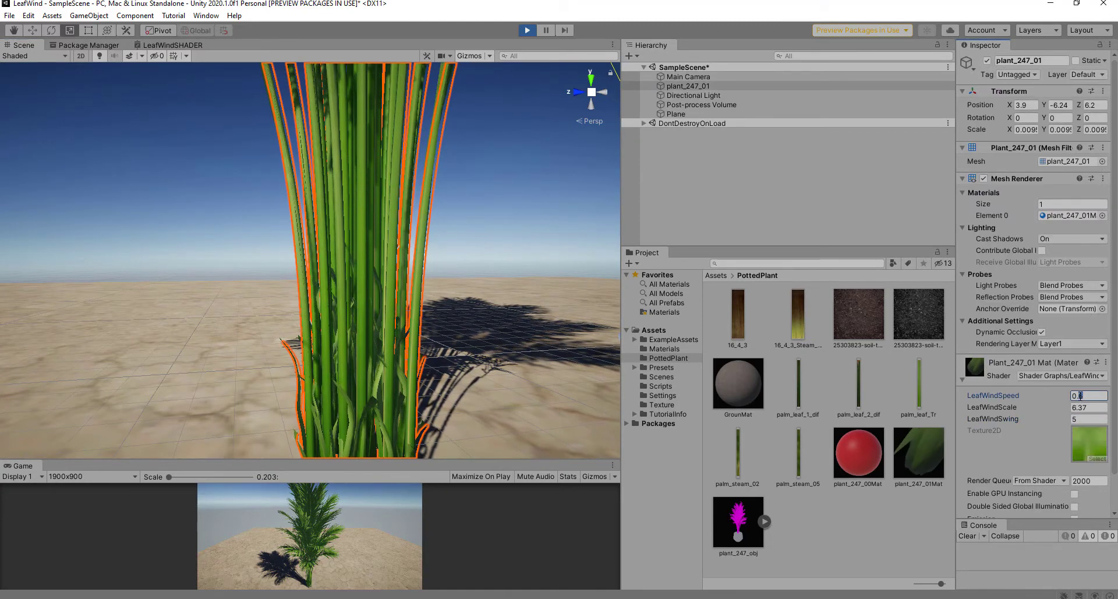
text(4)
middle_drag(522, 231, 445, 400)
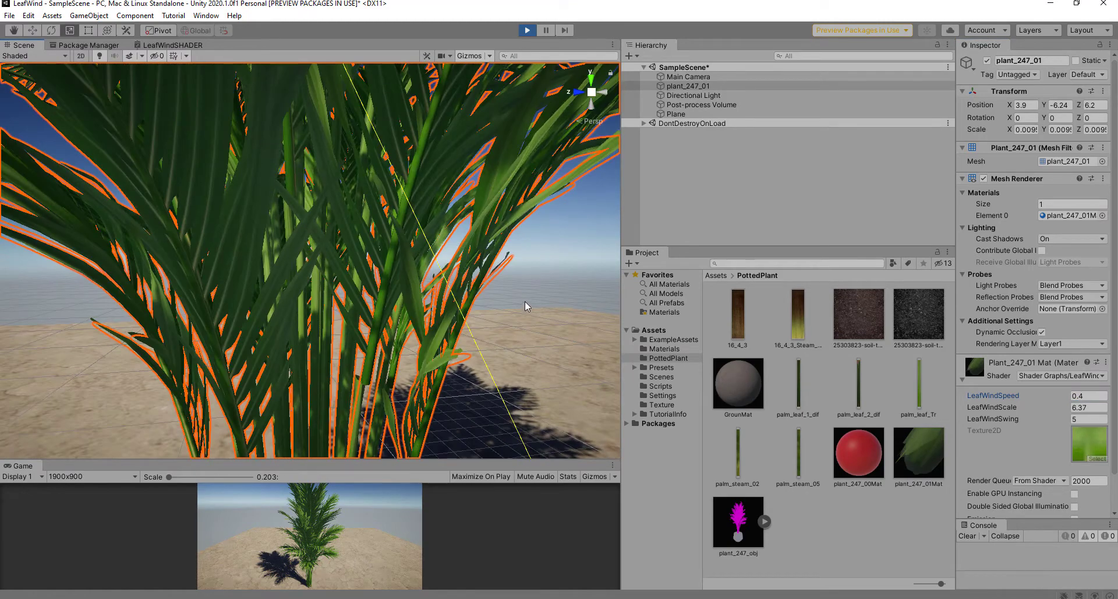
scroll(525, 302, down, 4)
click(515, 243)
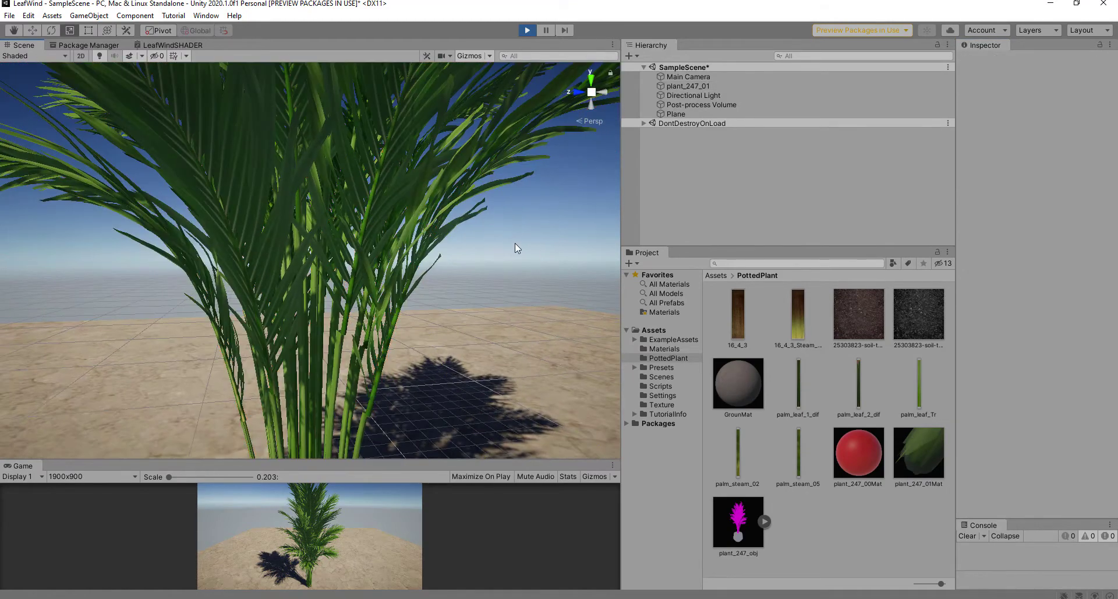
middle_drag(515, 243, 573, 331)
scroll(573, 330, up, 3)
middle_drag(302, 232, 353, 302)
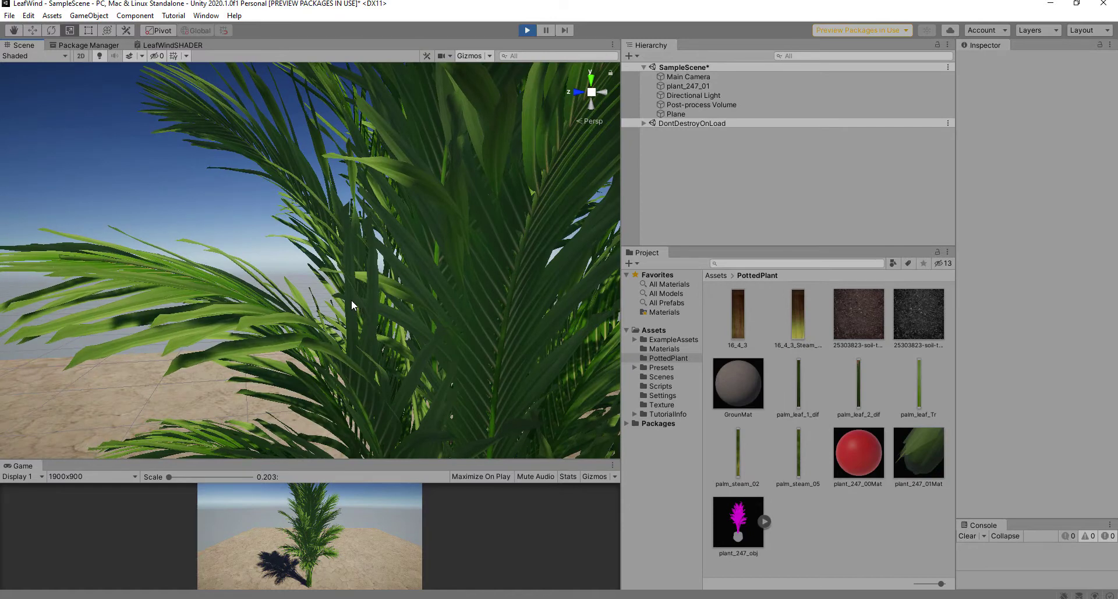
Step: Change the palm's wind value to 75 and watch the sway down to the base and shadow
click(204, 330)
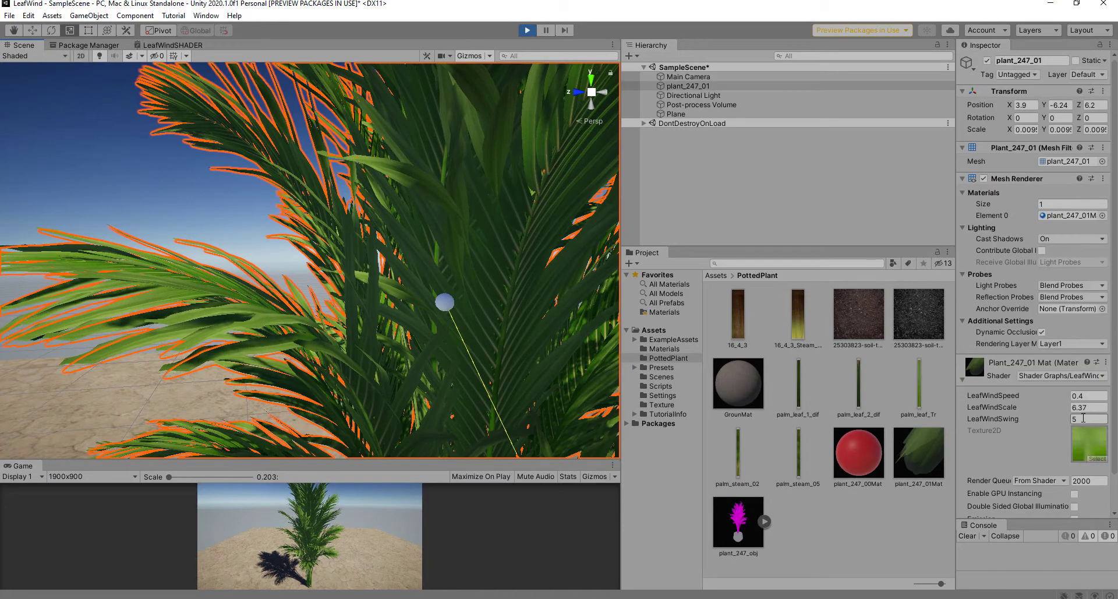
text(7)
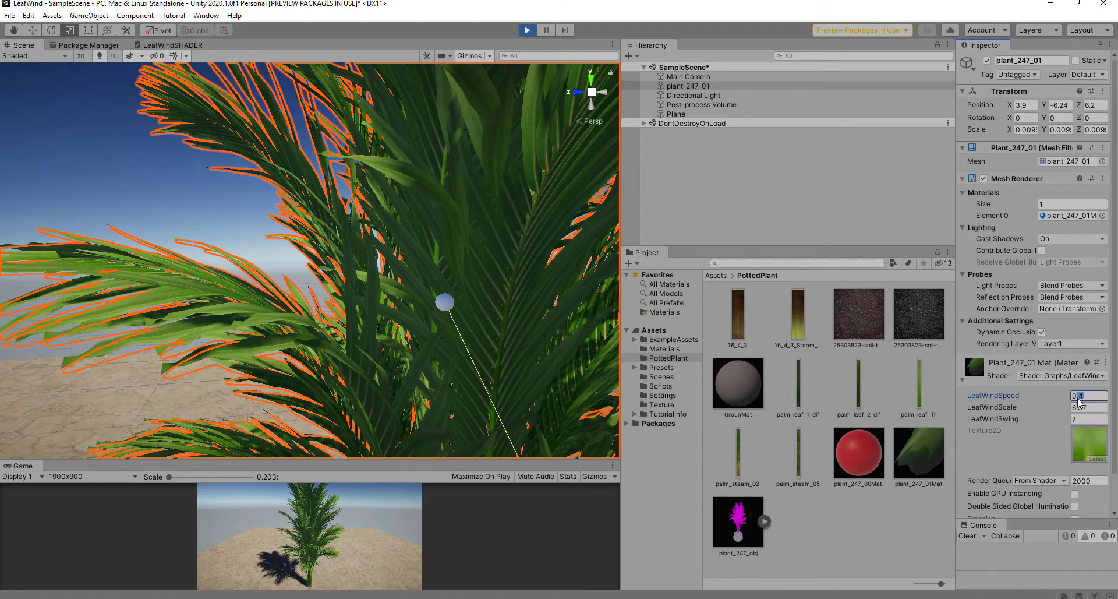
text(5)
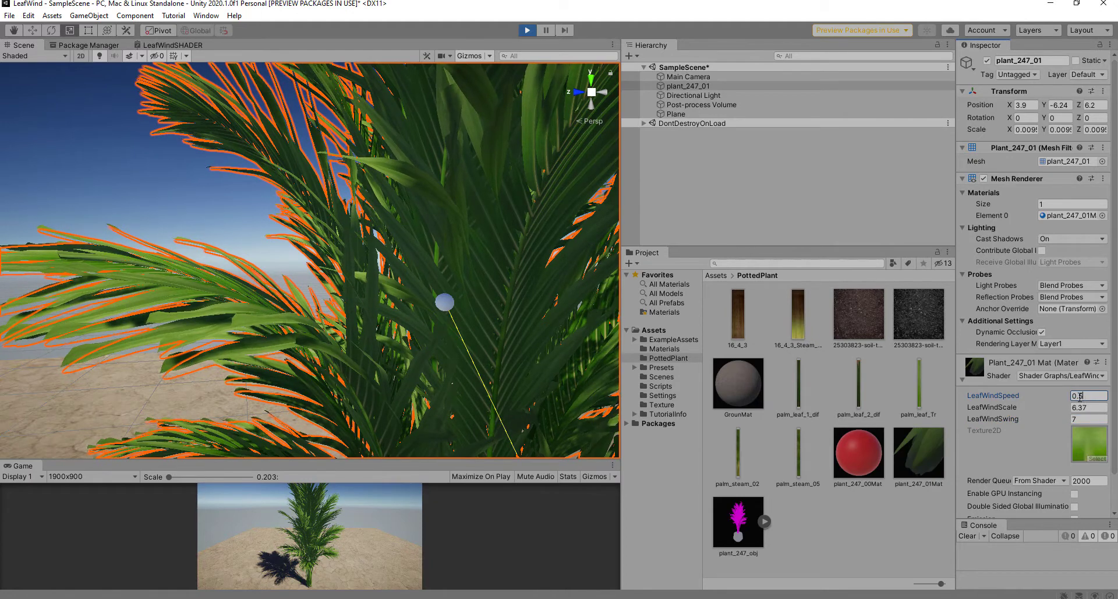
click(222, 239)
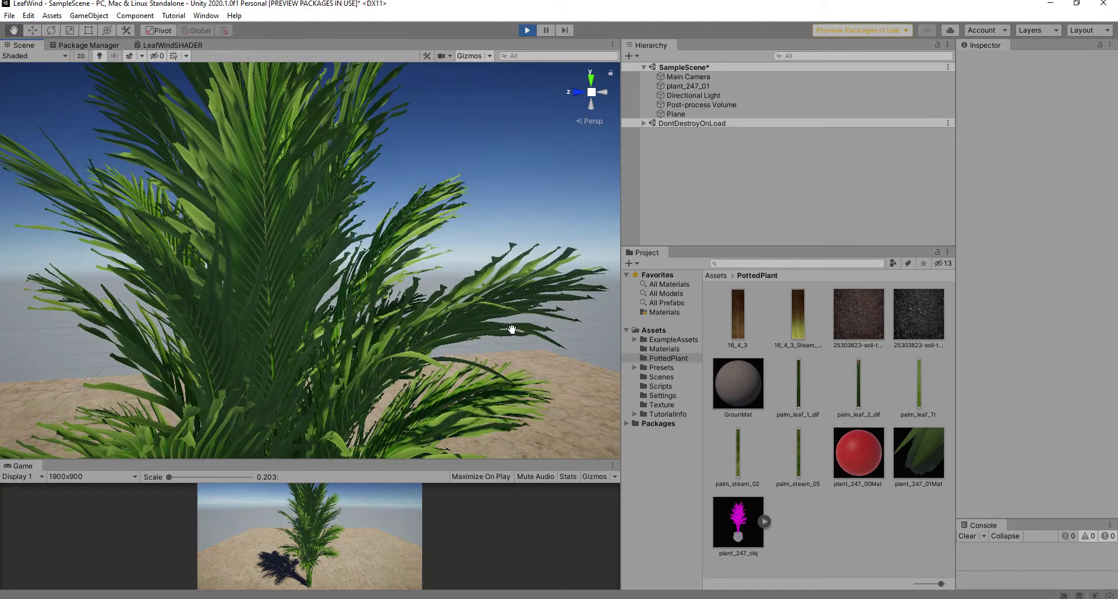
middle_drag(483, 323, 501, 119)
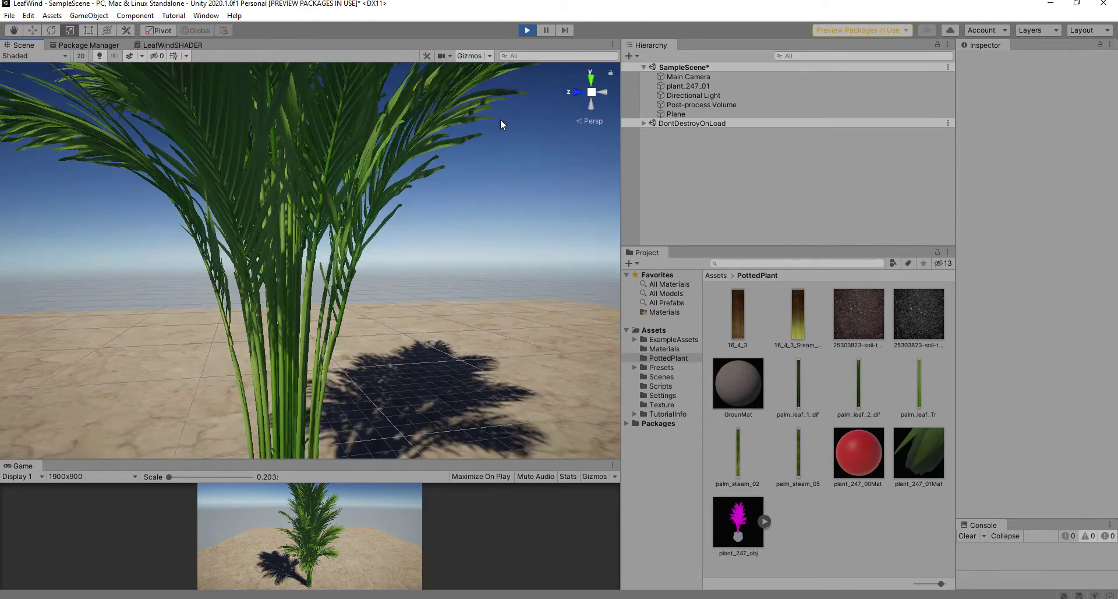
middle_drag(301, 366, 322, 240)
scroll(322, 244, up, 6)
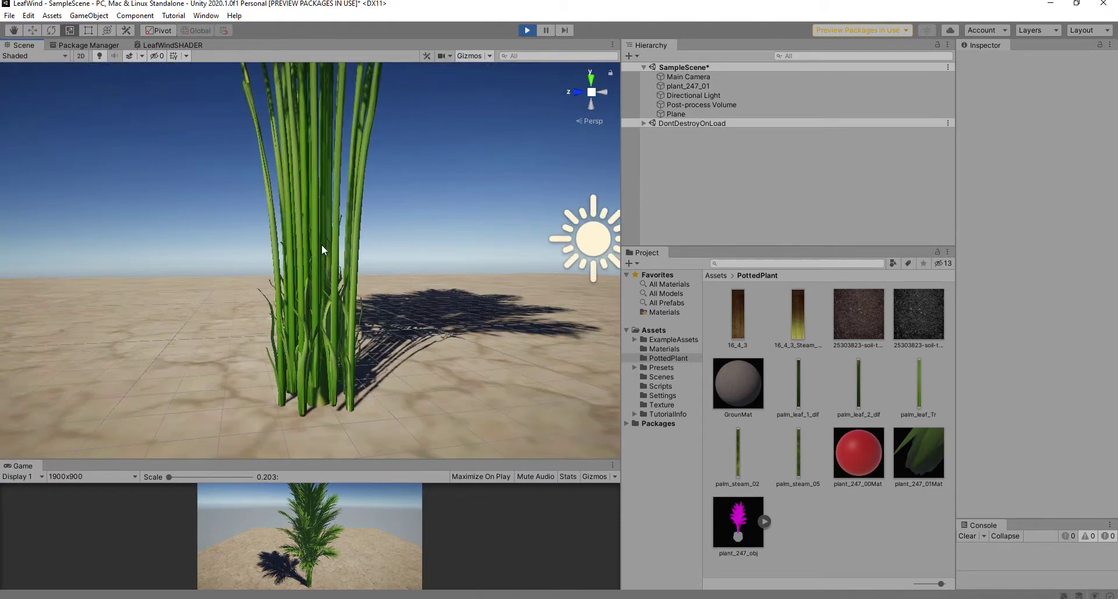
scroll(320, 221, down, 3)
Step: Set LeafWindSwing to 9 and LeafWindSpeed to 0.7, then check the palm's movement
click(316, 209)
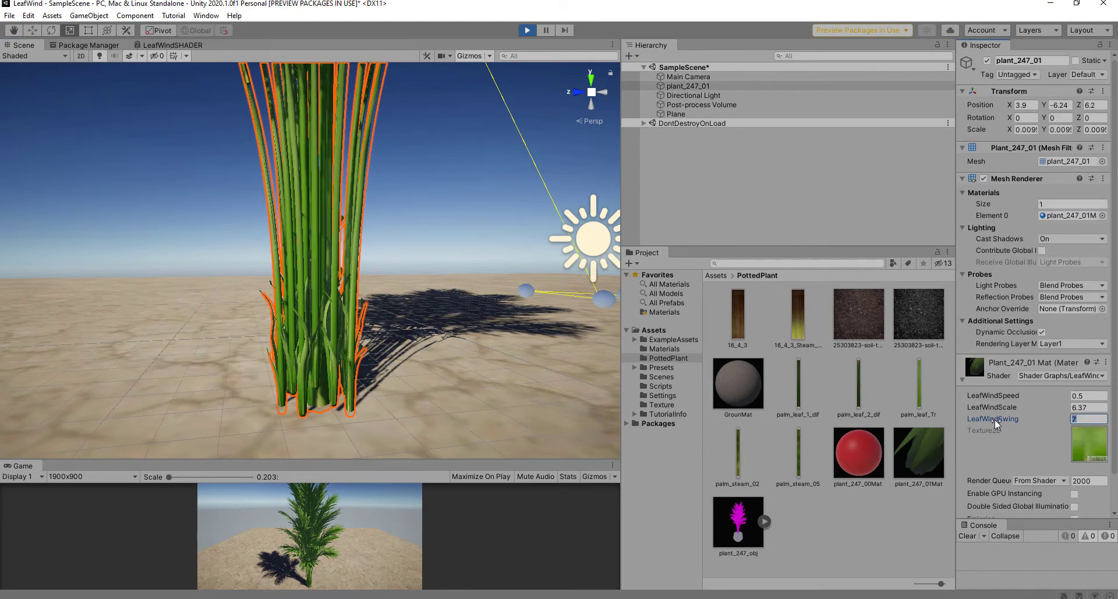
text(9)
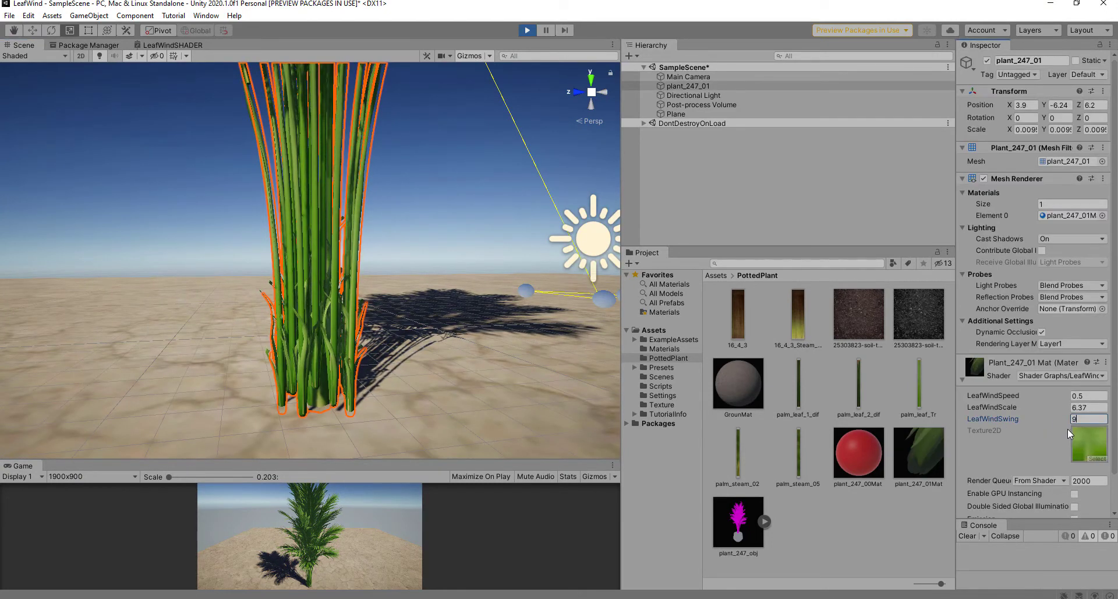
click(1085, 397)
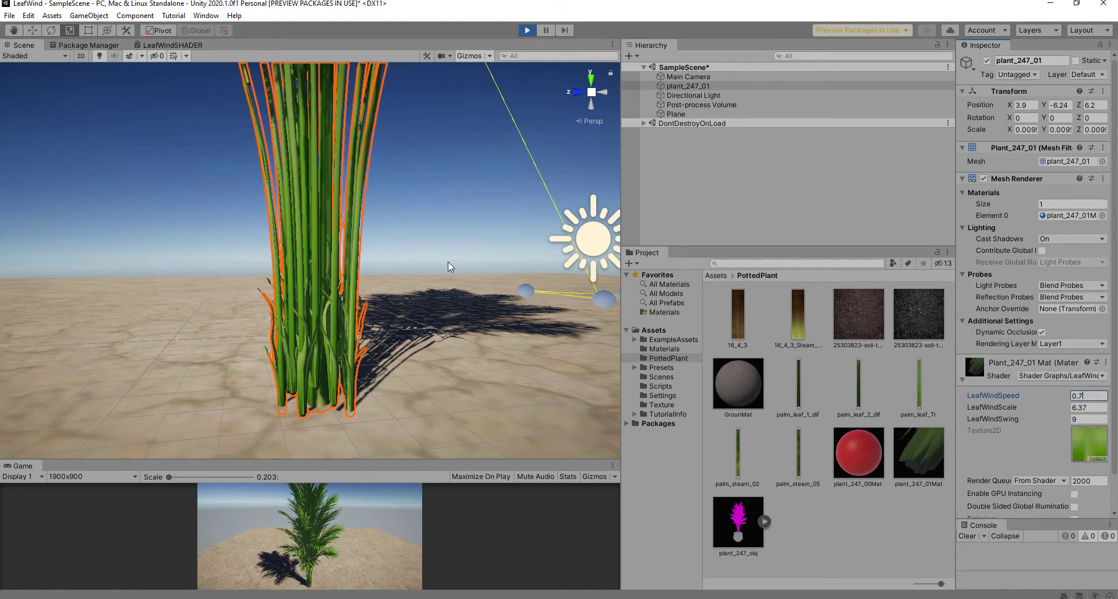
middle_drag(449, 261, 466, 378)
click(536, 246)
middle_drag(536, 246, 512, 345)
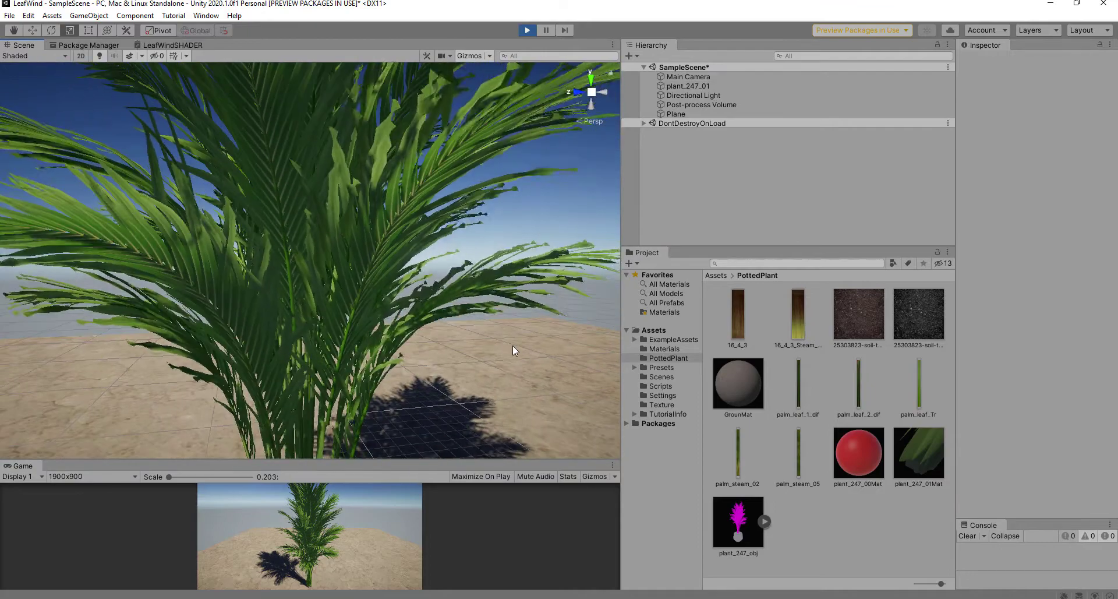
scroll(464, 337, down, 3)
scroll(471, 365, up, 2)
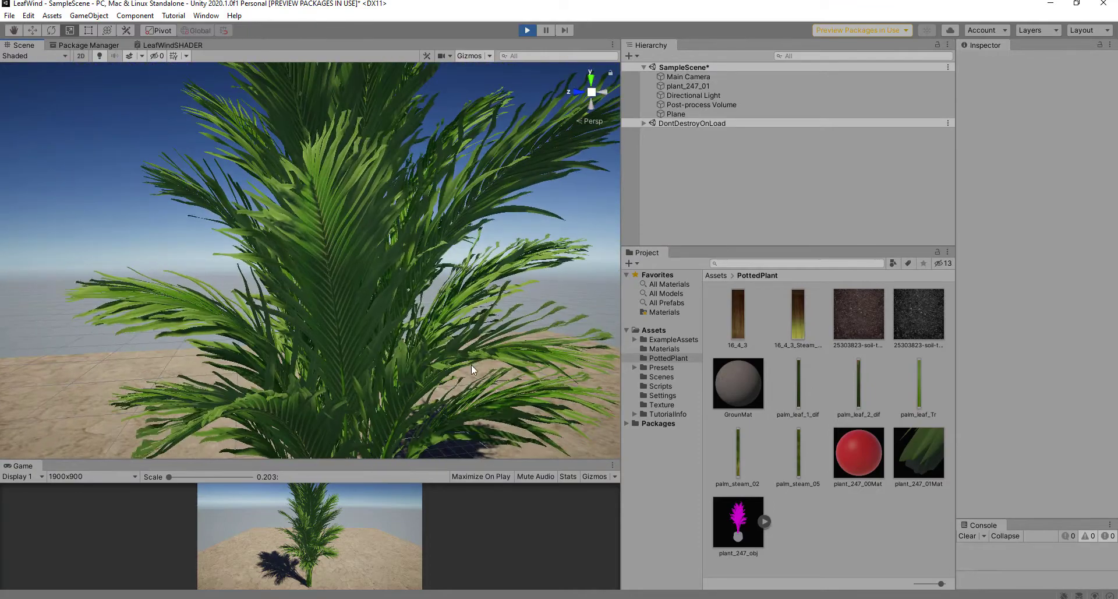
scroll(471, 364, up, 2)
Step: Lower LeafWindSwing to 6 and deselect the palm to watch it sway
click(364, 274)
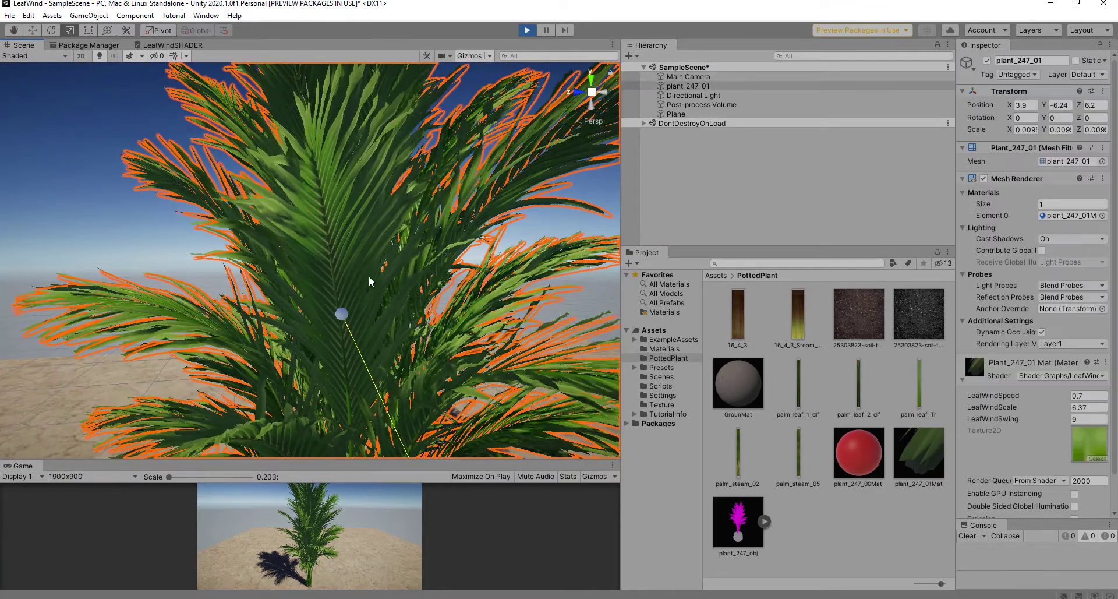
click(1083, 419)
text(6)
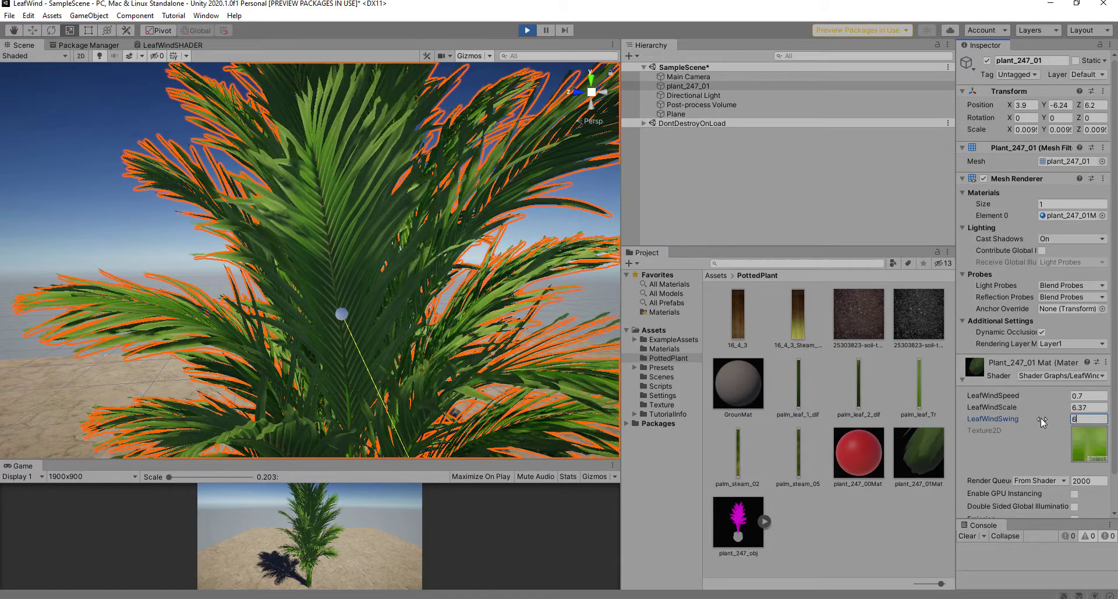
click(46, 217)
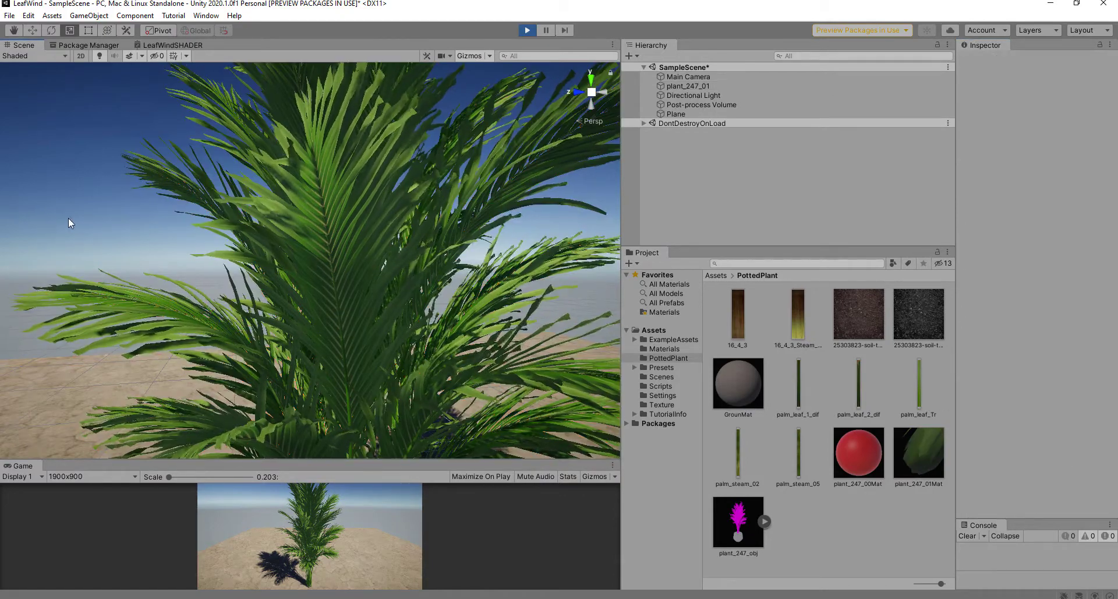
Step: Orbit and zoom around the swaying palm to inspect its stems and base
scroll(480, 376, down, 3)
alt+drag(511, 345, 458, 348)
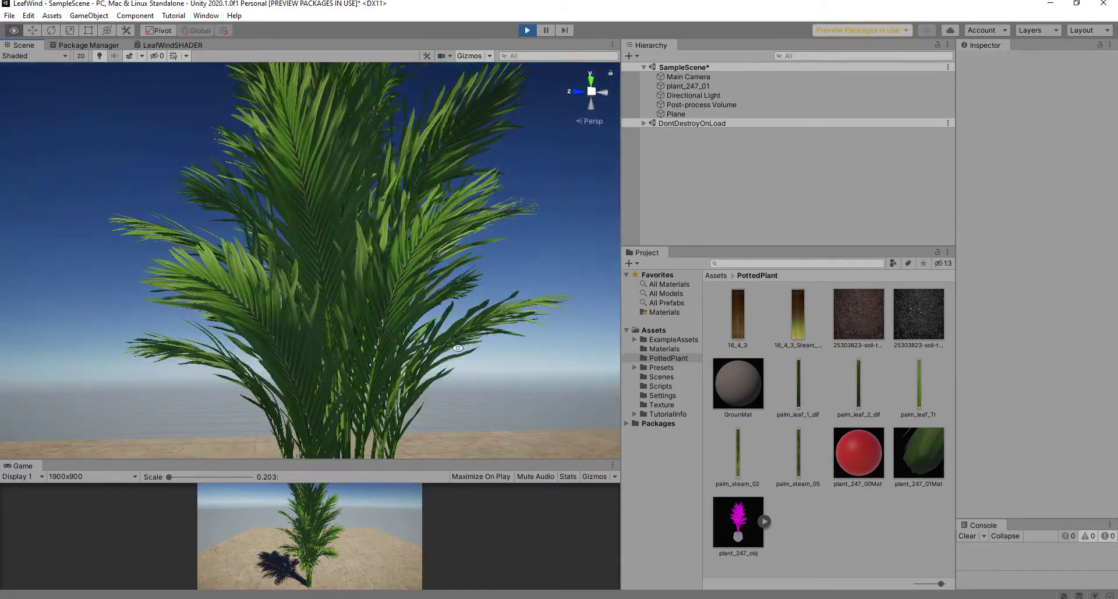
middle_drag(458, 348, 454, 212)
scroll(330, 400, up, 4)
middle_drag(345, 379, 364, 353)
middle_drag(372, 266, 410, 291)
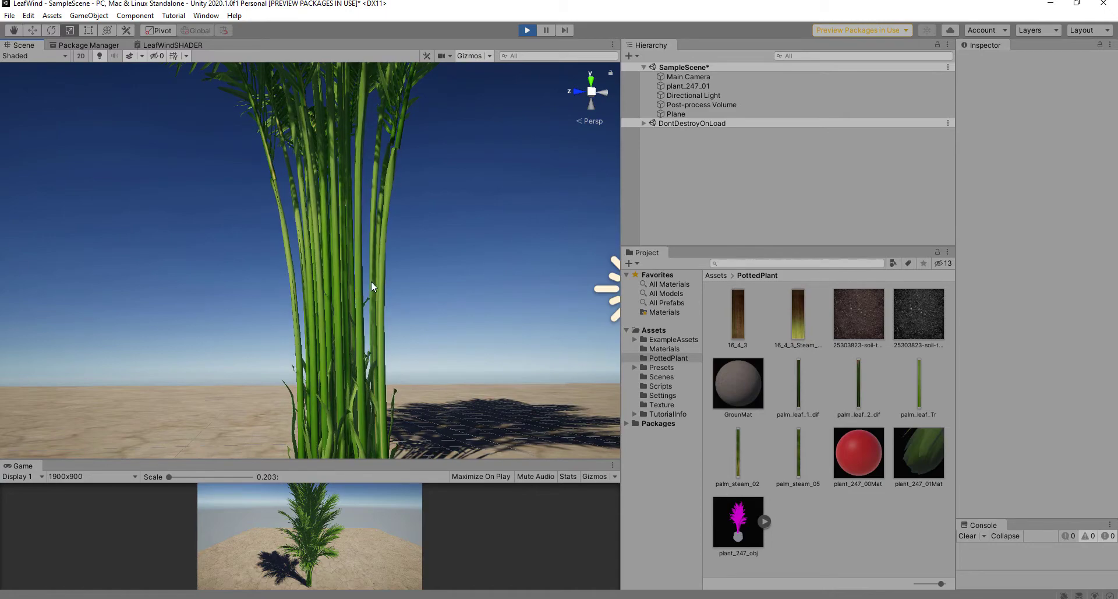
scroll(372, 281, down, 6)
middle_drag(382, 268, 392, 395)
alt+drag(348, 320, 344, 348)
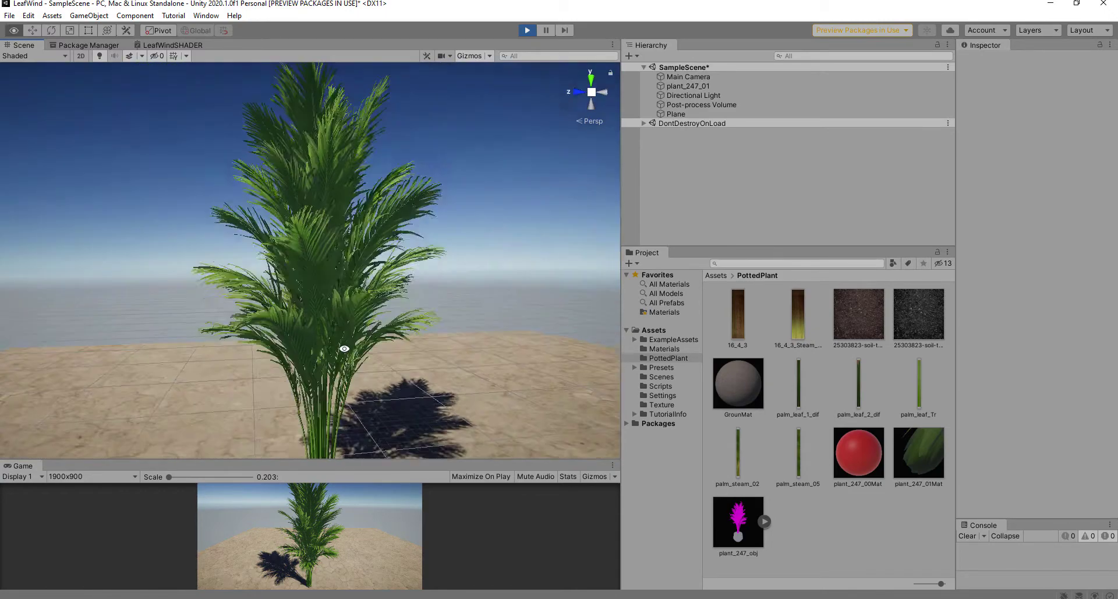
scroll(349, 315, up, 6)
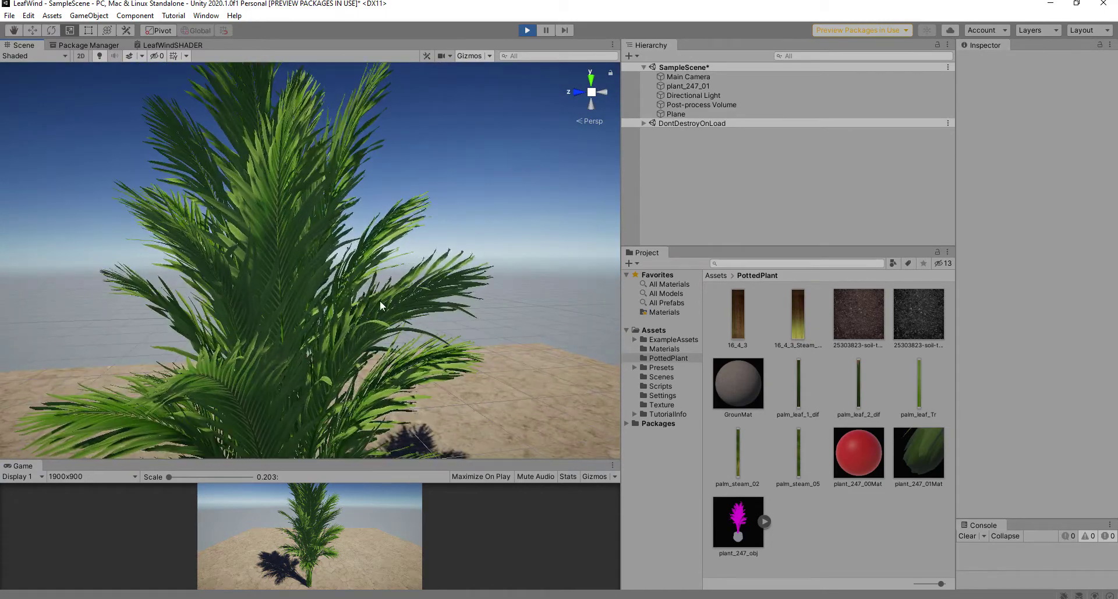
scroll(372, 298, up, 4)
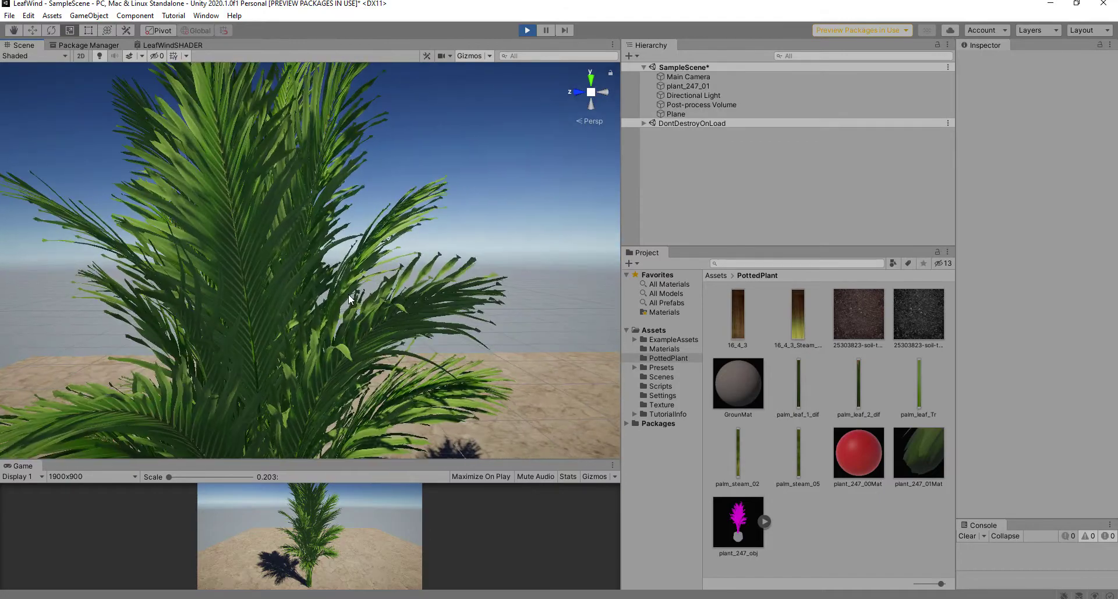
scroll(400, 321, up, 4)
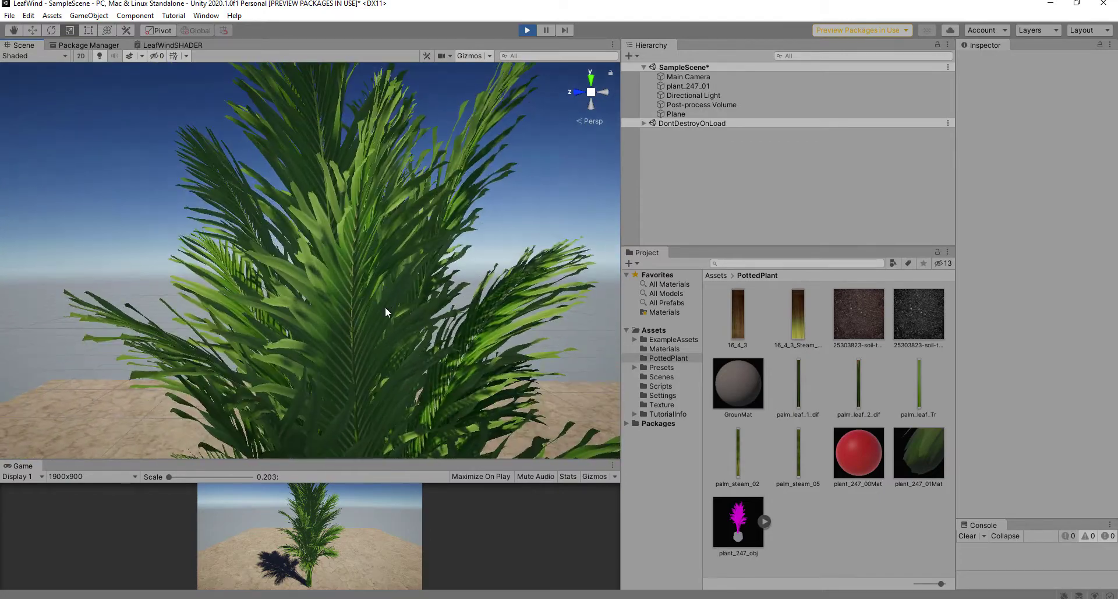
Step: Maximize the Scene view and view the swaying palm from several angles
key(shift+space)
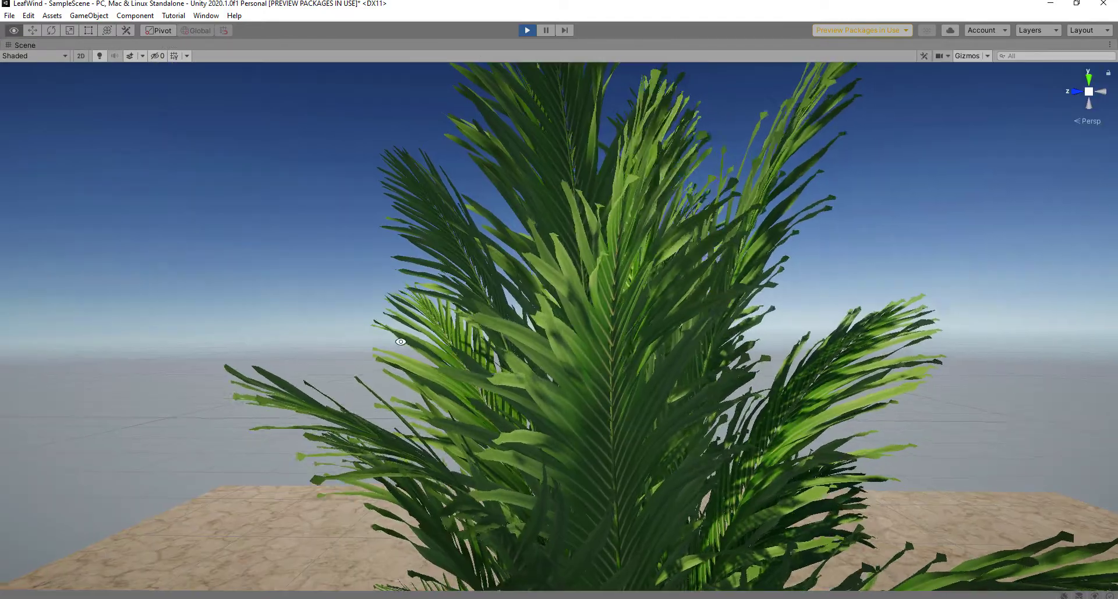
alt+drag(401, 341, 312, 391)
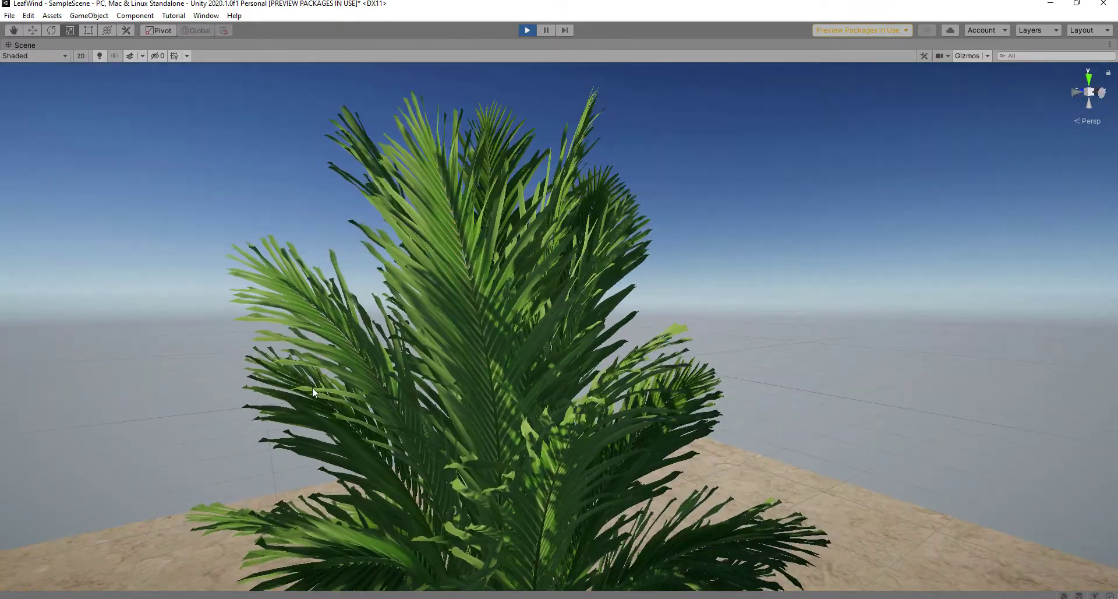
scroll(384, 389, down, 5)
middle_drag(392, 391, 420, 245)
alt+drag(447, 348, 468, 301)
middle_drag(518, 402, 488, 293)
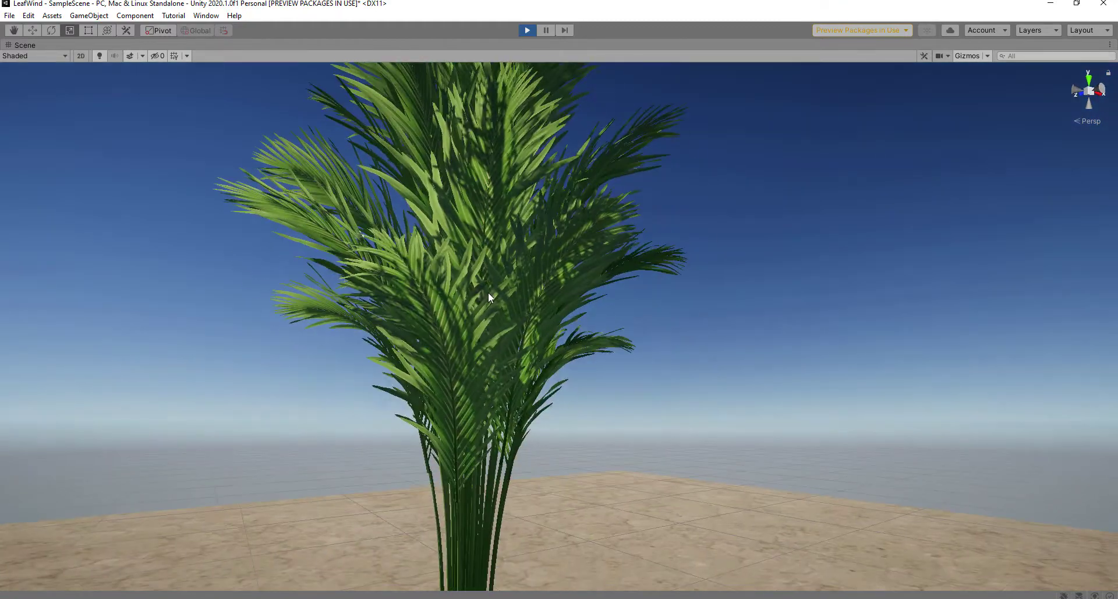
alt+drag(512, 366, 497, 338)
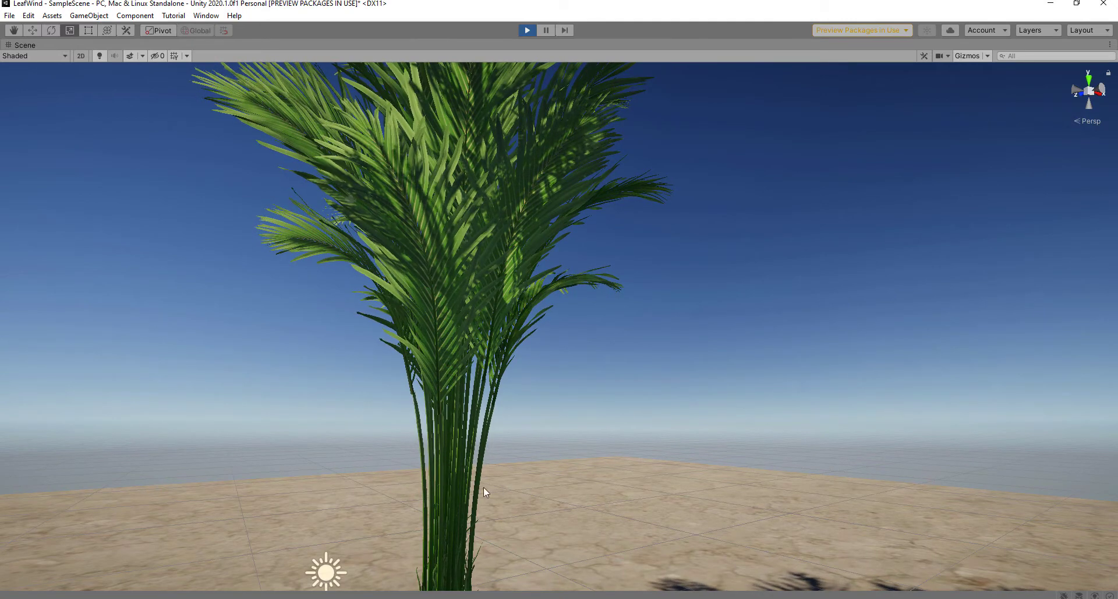
middle_drag(558, 481, 566, 598)
scroll(460, 113, down, 1)
middle_drag(410, 130, 428, 235)
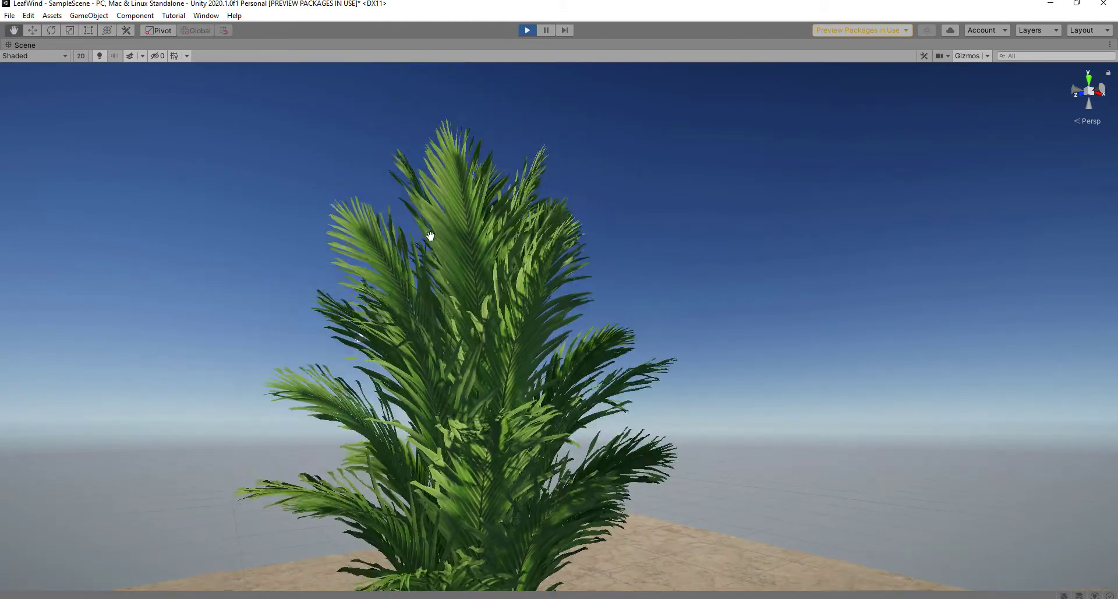
scroll(418, 239, up, 5)
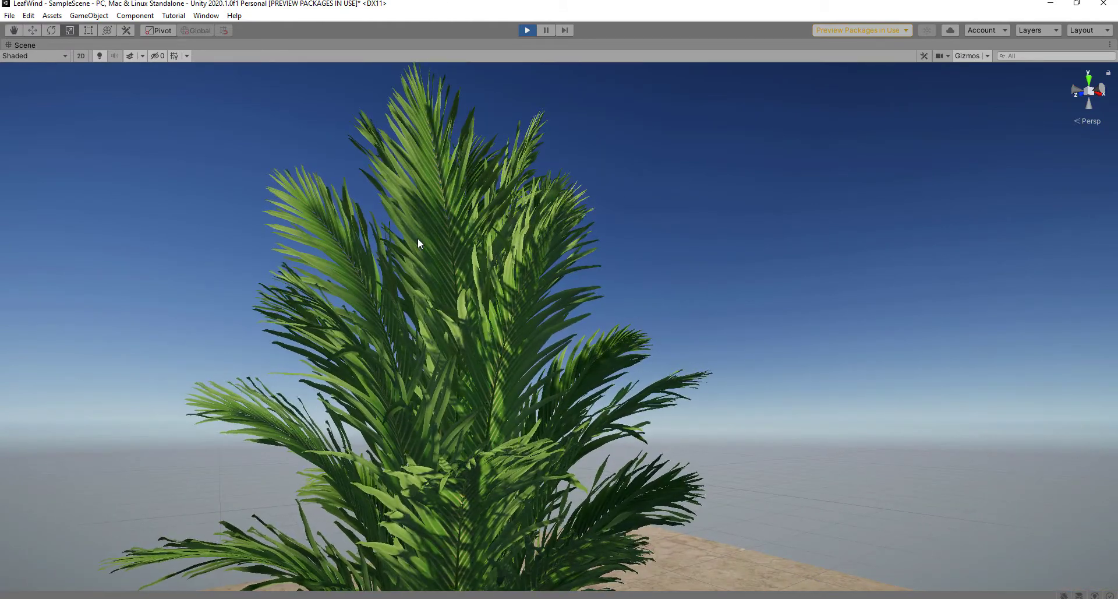
middle_drag(400, 231, 388, 243)
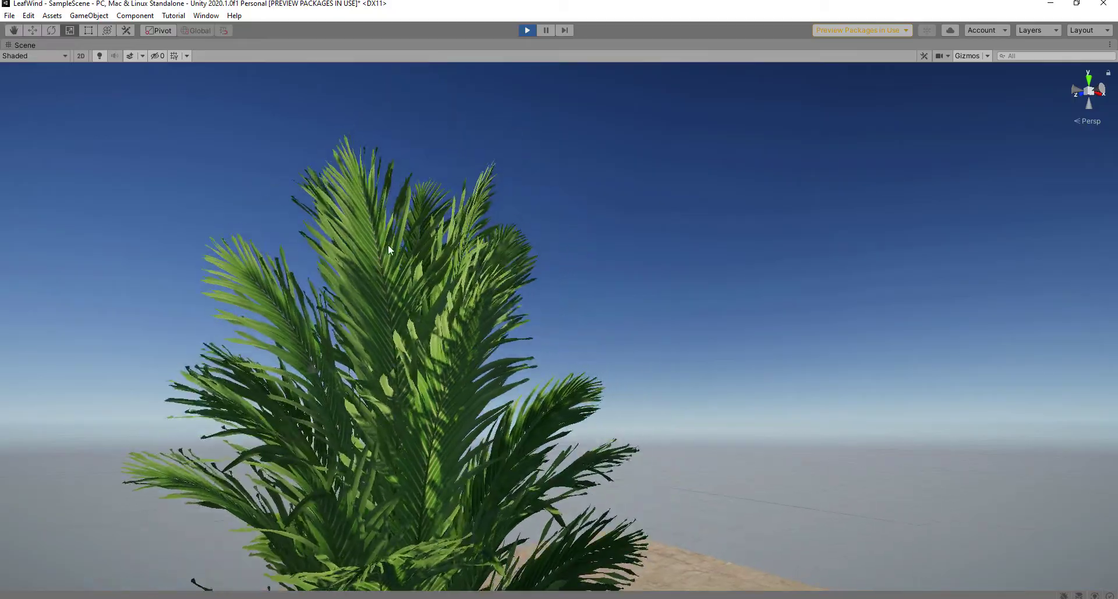
scroll(388, 244, up, 3)
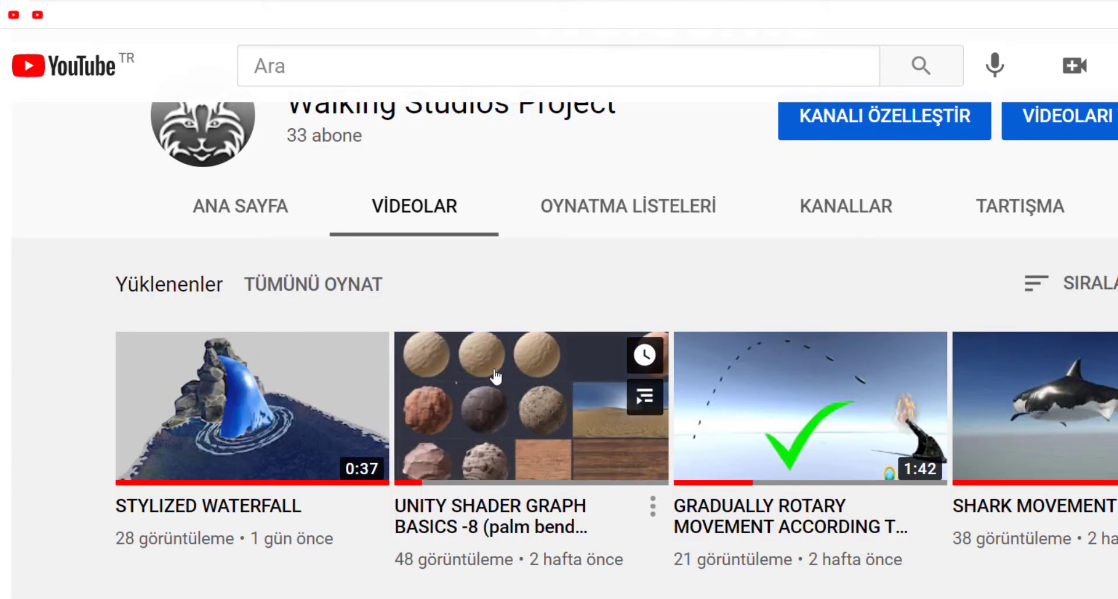
scroll(528, 441, down, 2)
scroll(525, 444, up, 1)
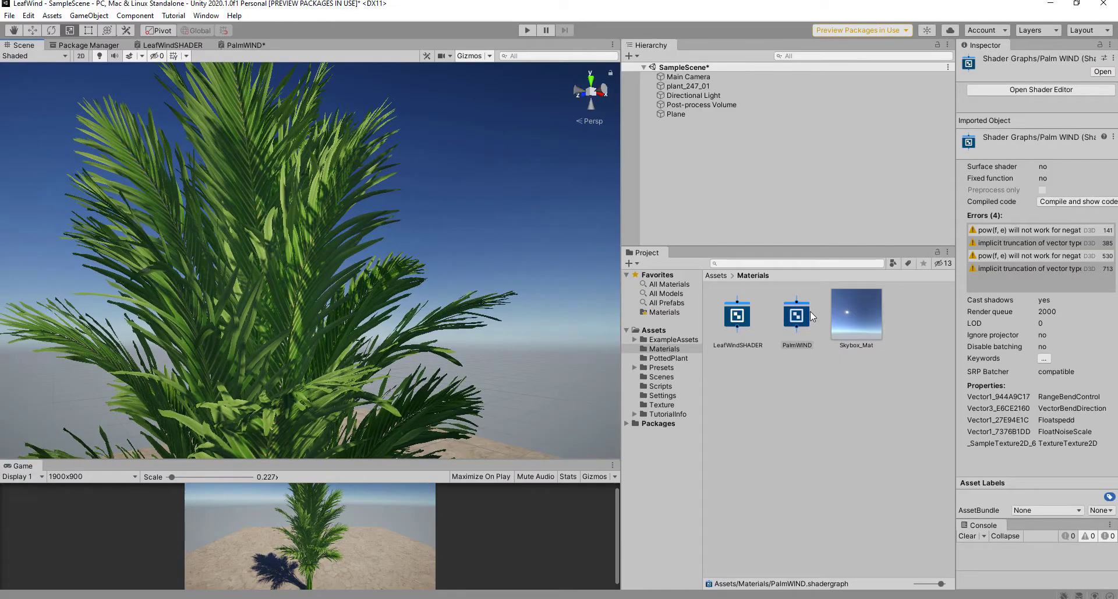
Step: Open the PalmWIND shader graph and select its bend nodes for copying
double_click(810, 311)
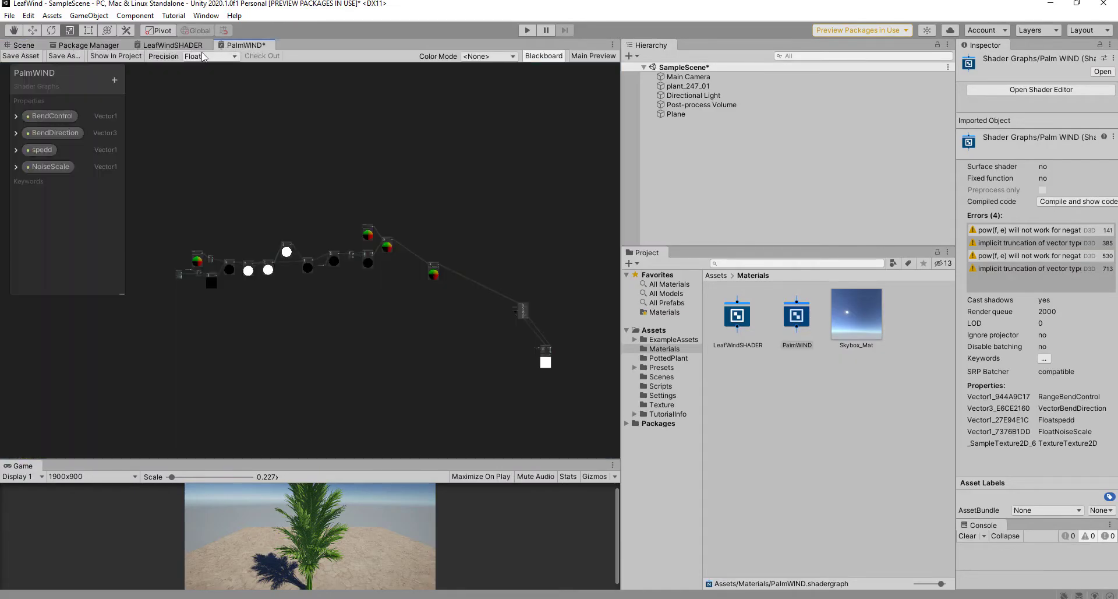
scroll(302, 177, up, 2)
scroll(303, 177, down, 2)
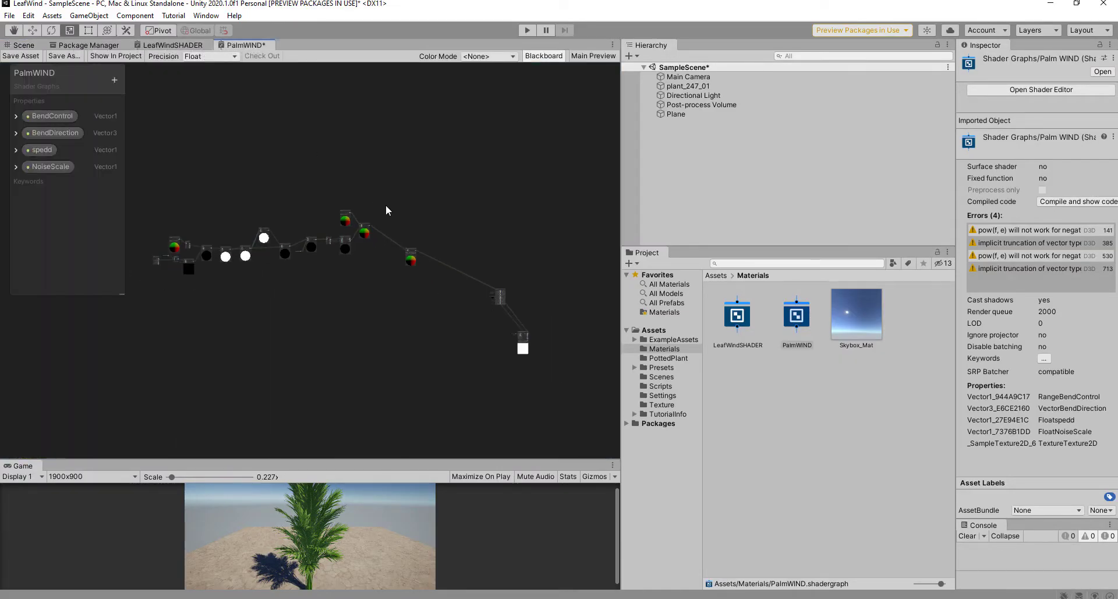
middle_drag(282, 182, 320, 169)
scroll(320, 169, up, 3)
middle_drag(428, 208, 306, 191)
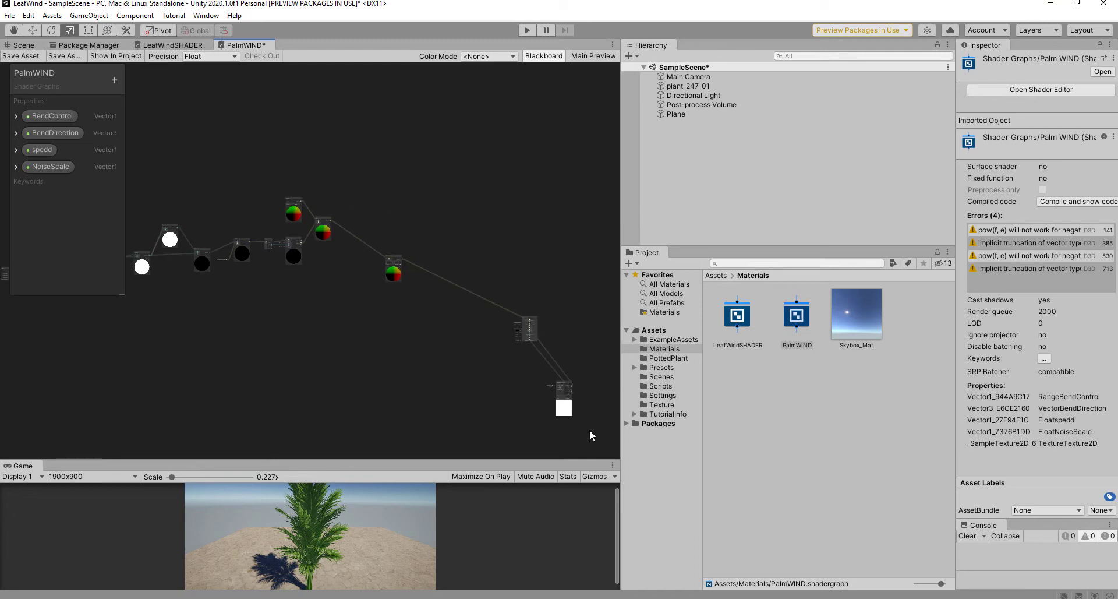
drag(531, 376, 530, 375)
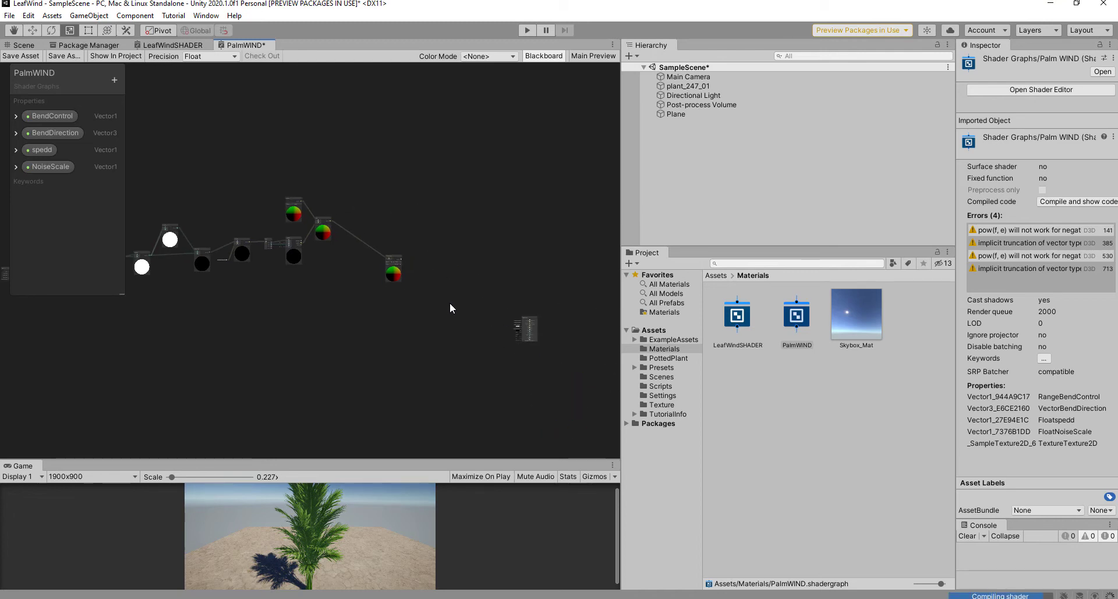
middle_drag(449, 303, 557, 300)
scroll(504, 308, down, 2)
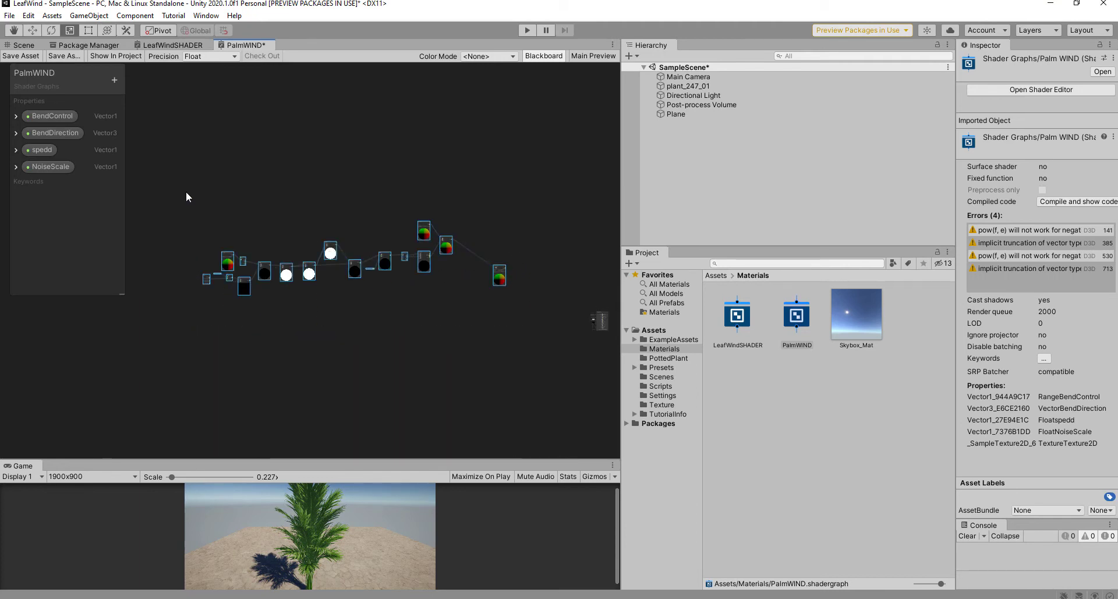
Step: Paste the bend nodes into LeafWindSHADER above the existing nodes and save PalmWIND
click(168, 45)
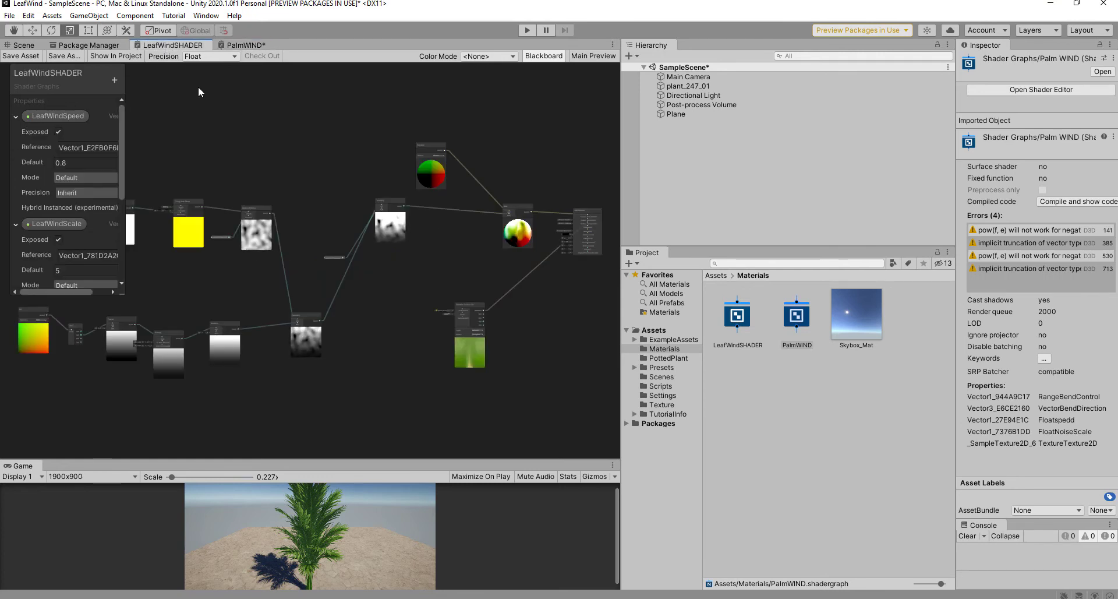
scroll(412, 339, down, 5)
middle_drag(411, 338, 402, 273)
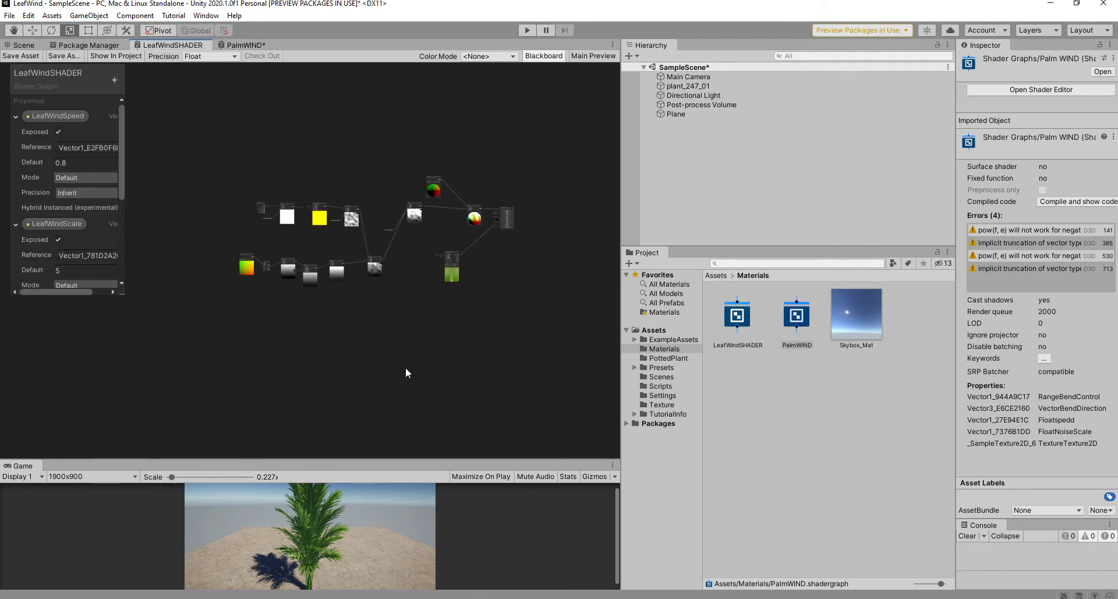
key(ctrl+v)
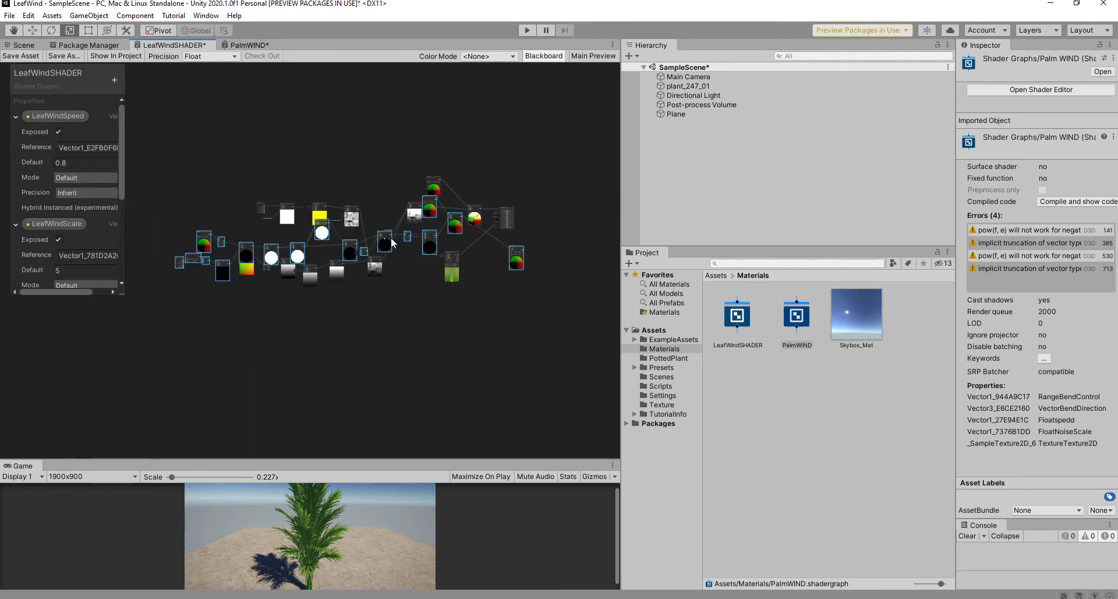
drag(391, 237, 366, 140)
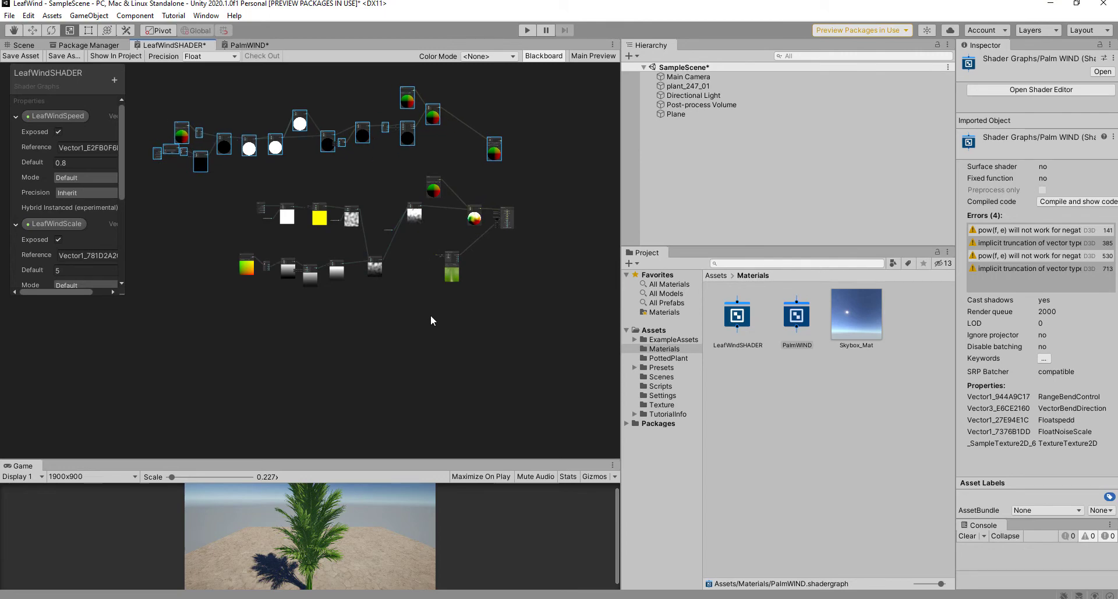
middle_drag(437, 295, 442, 380)
key(shift+space)
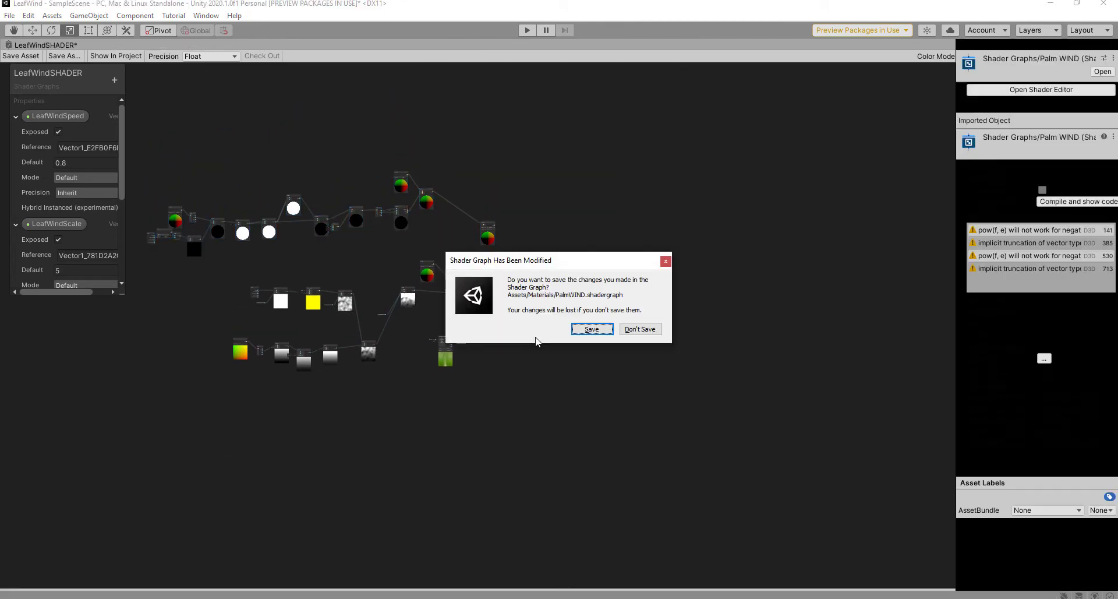
click(592, 329)
middle_drag(556, 415, 621, 474)
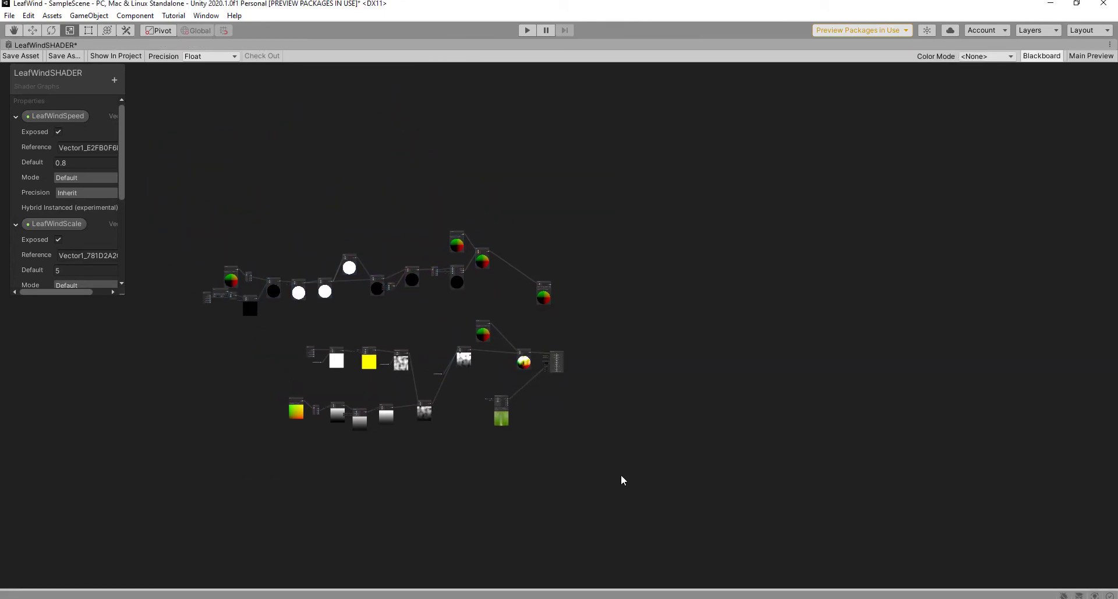
Step: Delete the Position node and connect the Transform output to the Add node's A input
drag(402, 364, 375, 376)
click(648, 408)
scroll(573, 379, up, 4)
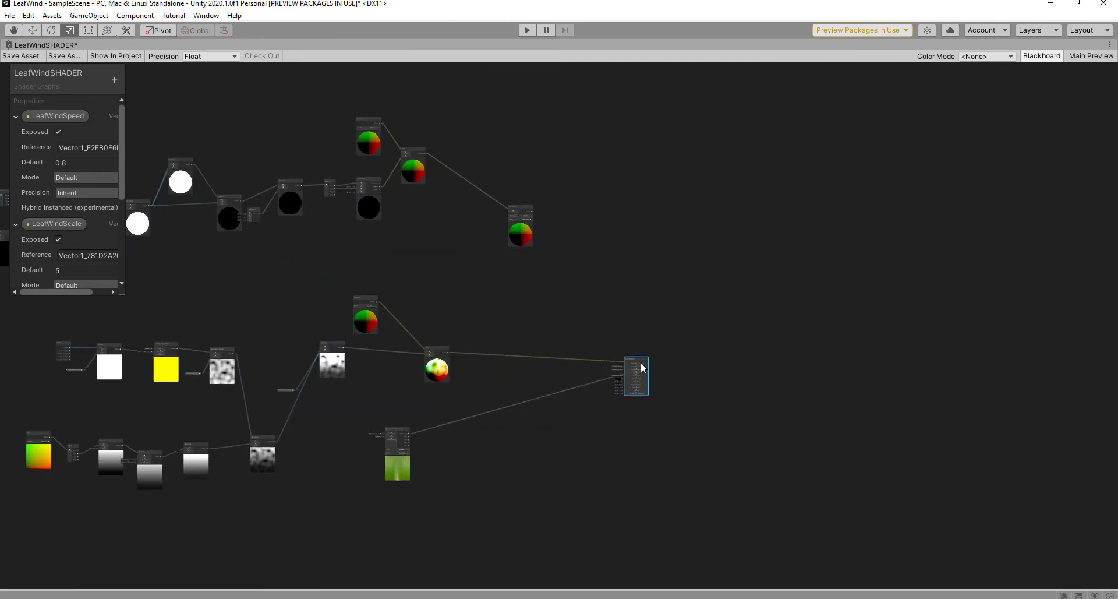
scroll(577, 326, up, 3)
drag(356, 402, 503, 372)
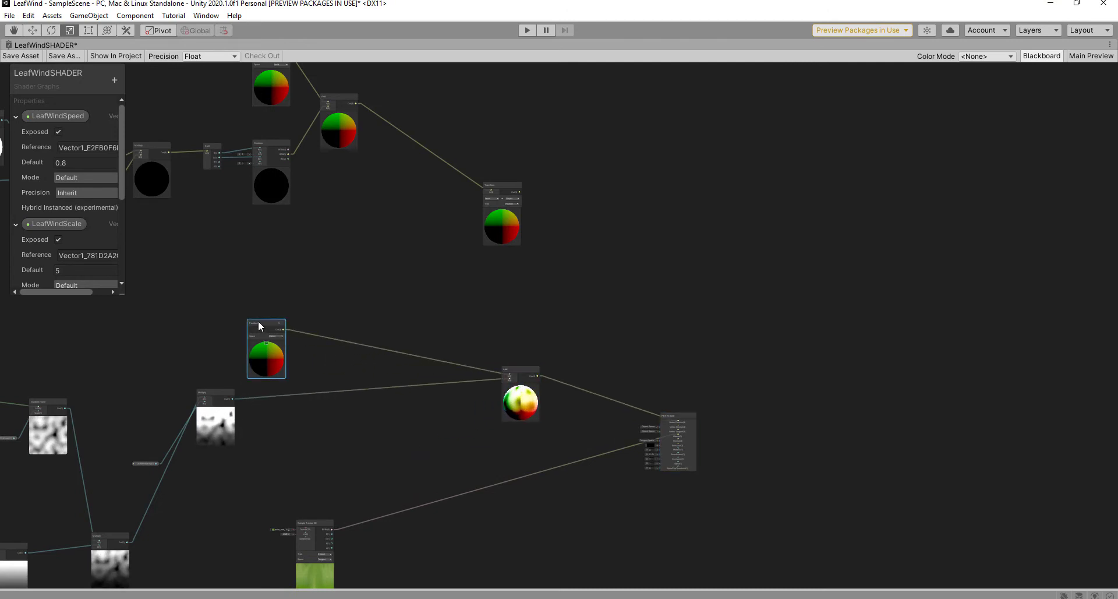
key(Delete)
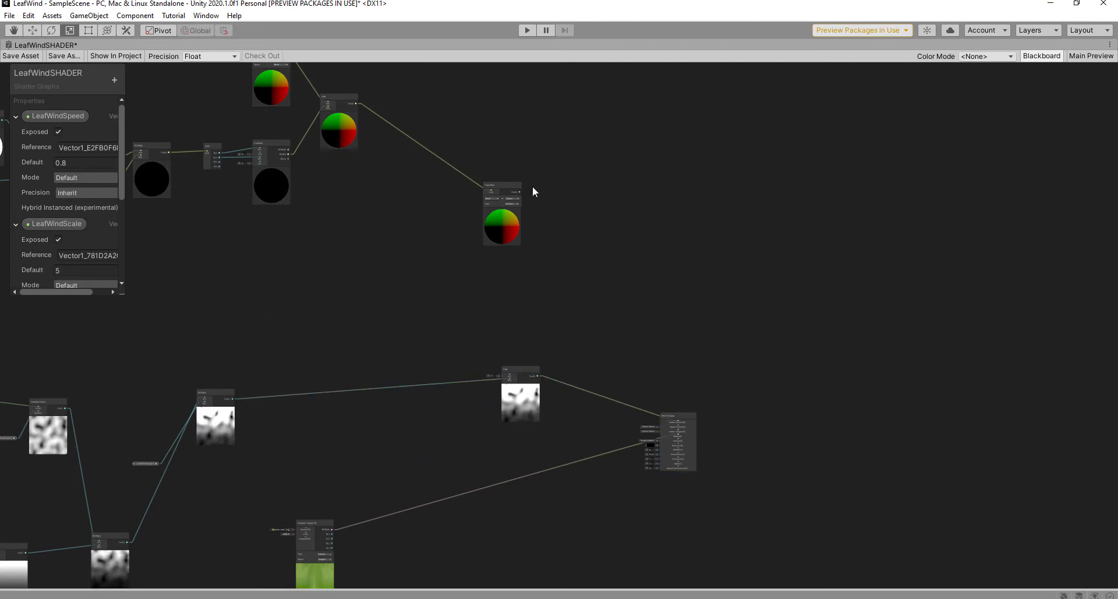
drag(479, 189, 432, 195)
scroll(461, 261, up, 3)
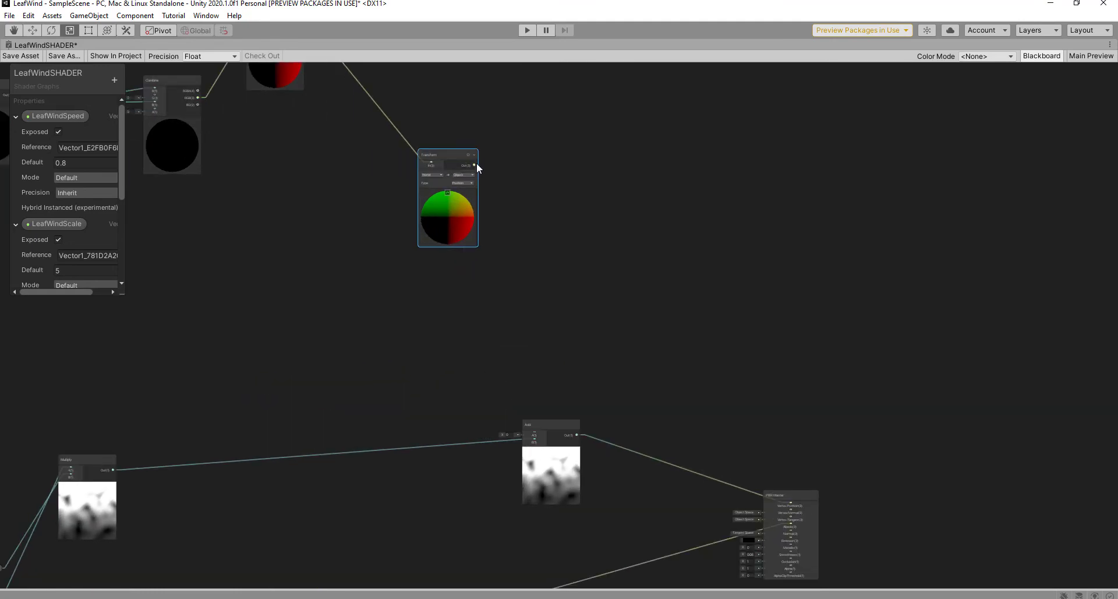
drag(473, 164, 535, 435)
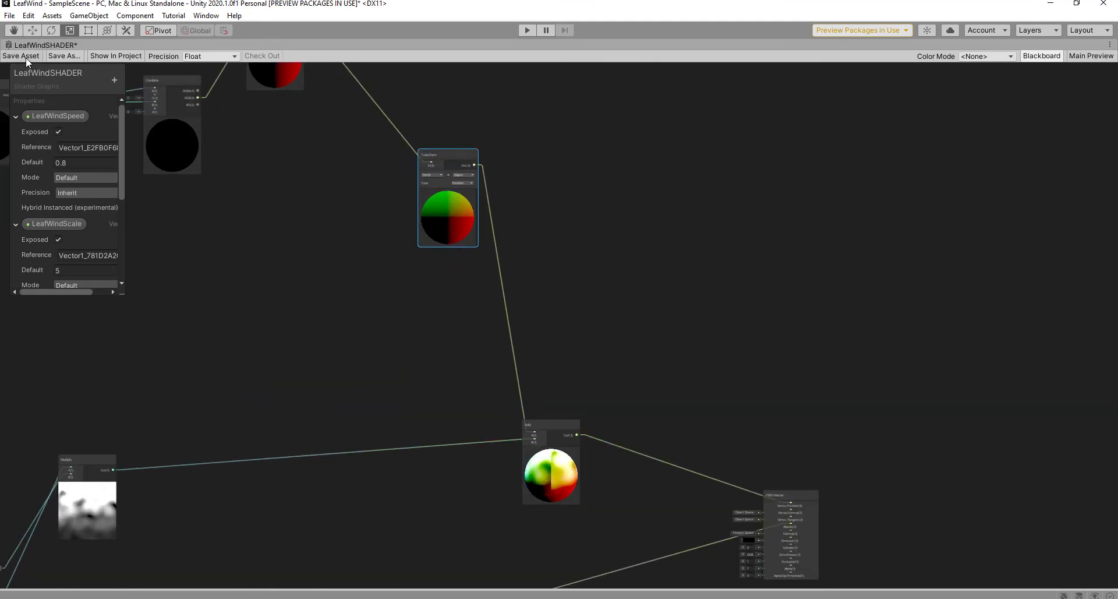
Step: Run the scene briefly in Play mode to watch the palm, then return to LeafWindSHADER
key(shift+space)
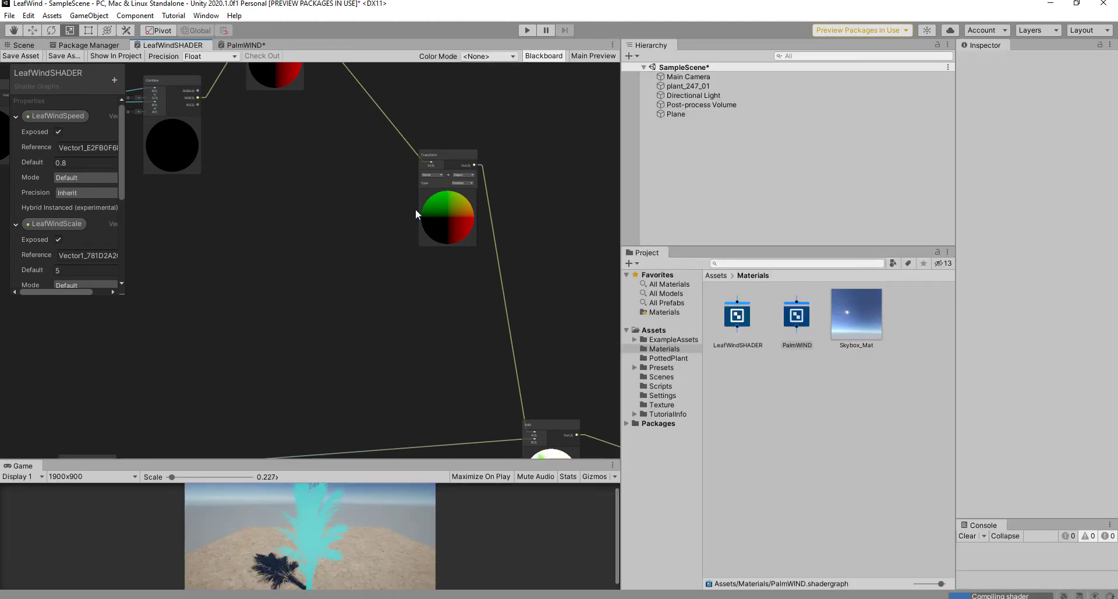
click(24, 45)
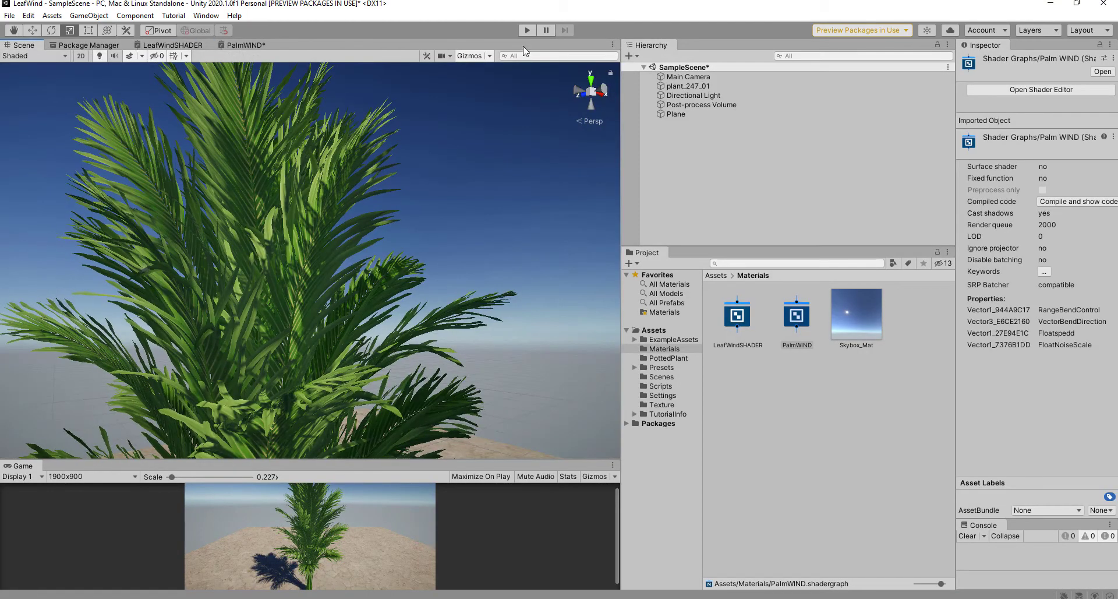
scroll(327, 246, down, 3)
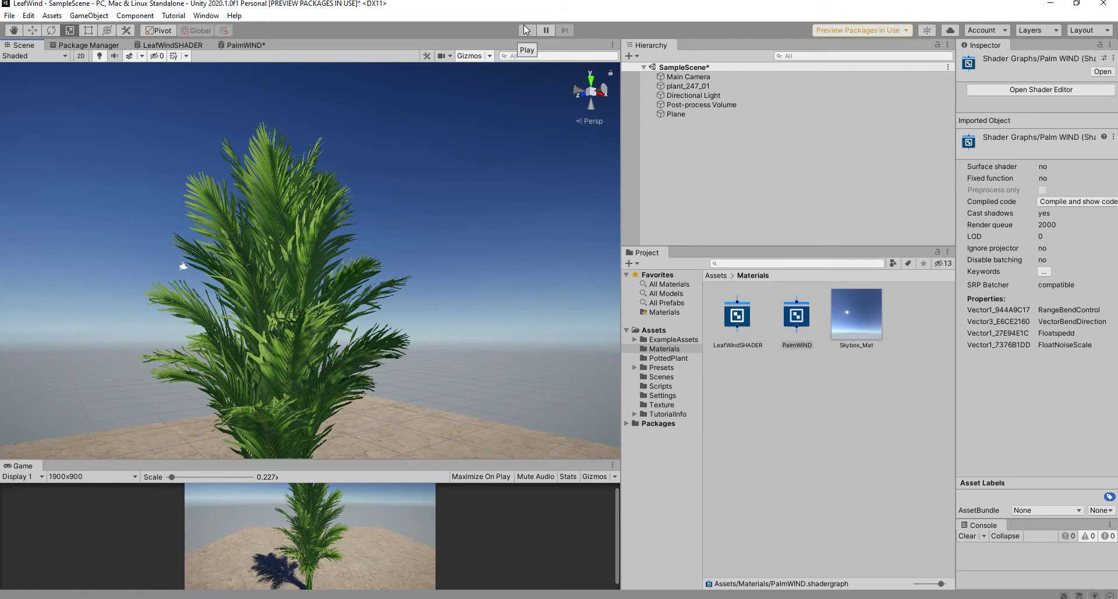
click(526, 30)
click(527, 29)
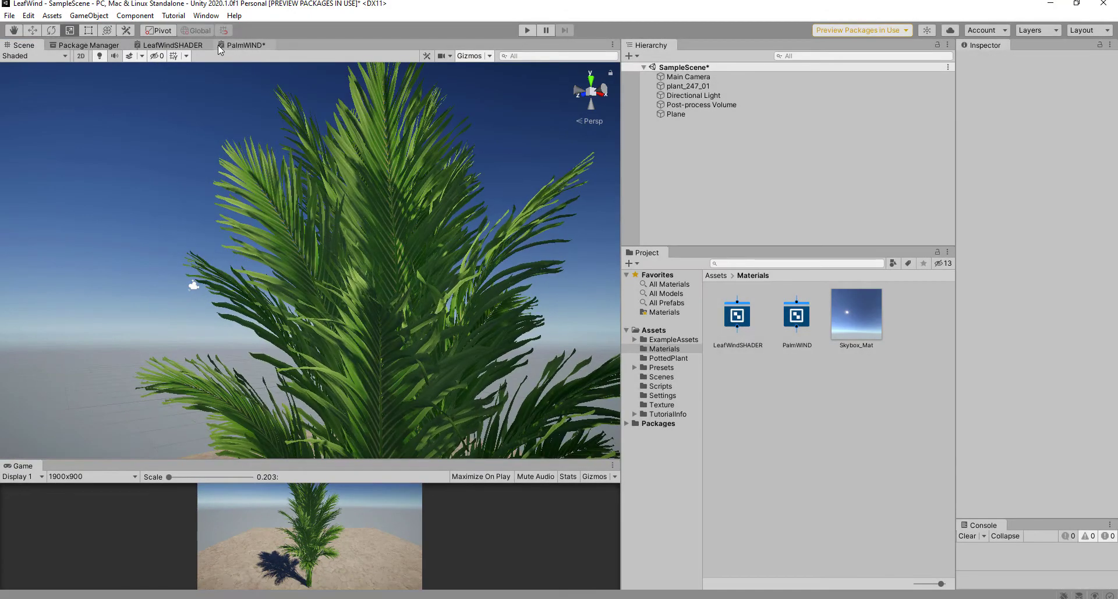
click(173, 47)
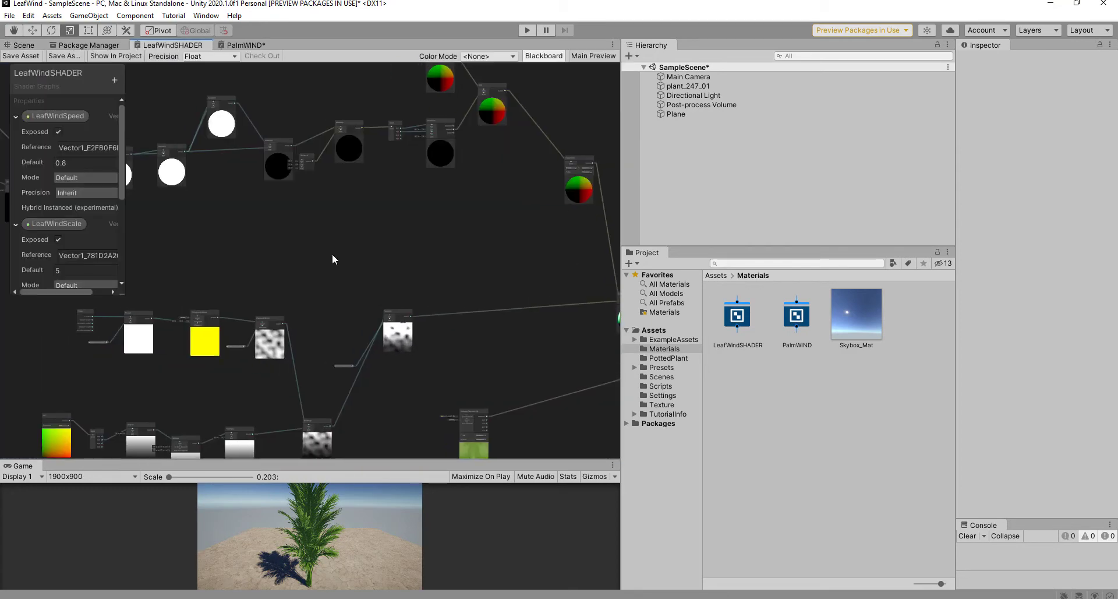
Step: Tidy the Time and Slider nodes and convert the Slider into a BendSpeed property
key(shift+space)
middle_drag(282, 223, 478, 263)
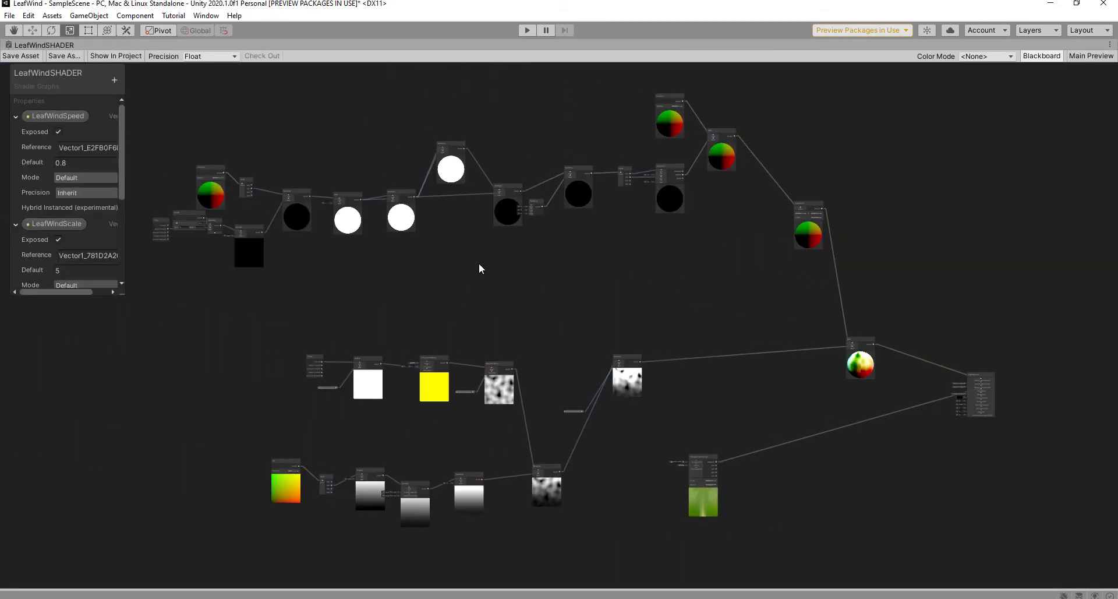
scroll(357, 223, up, 1)
middle_drag(357, 222, 584, 278)
scroll(315, 322, up, 1)
scroll(315, 322, up, 2)
middle_drag(428, 301, 295, 315)
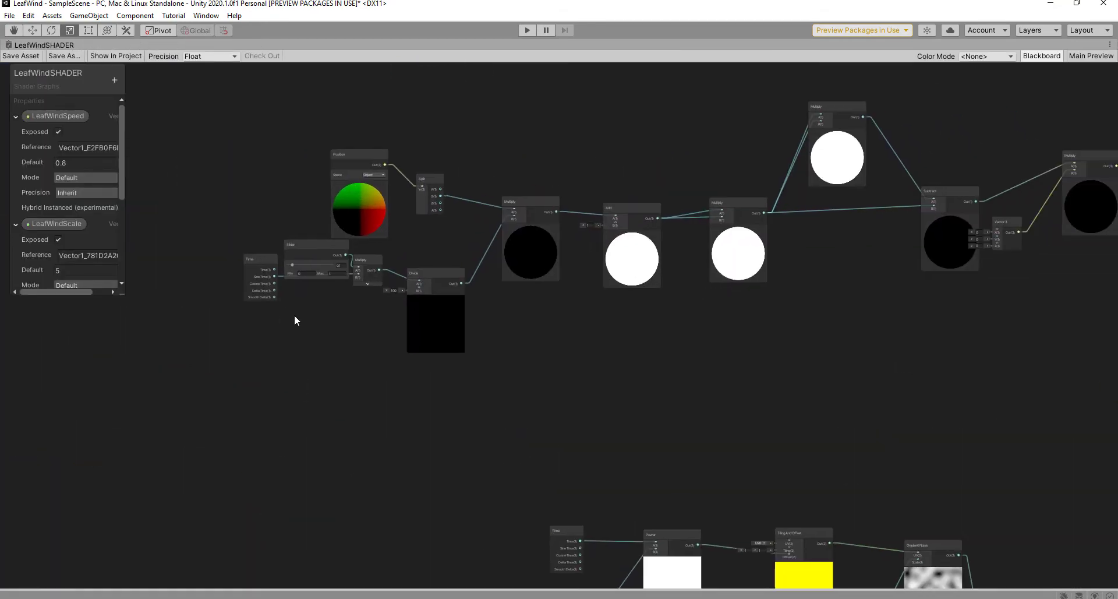
drag(299, 303, 294, 335)
scroll(293, 335, up, 2)
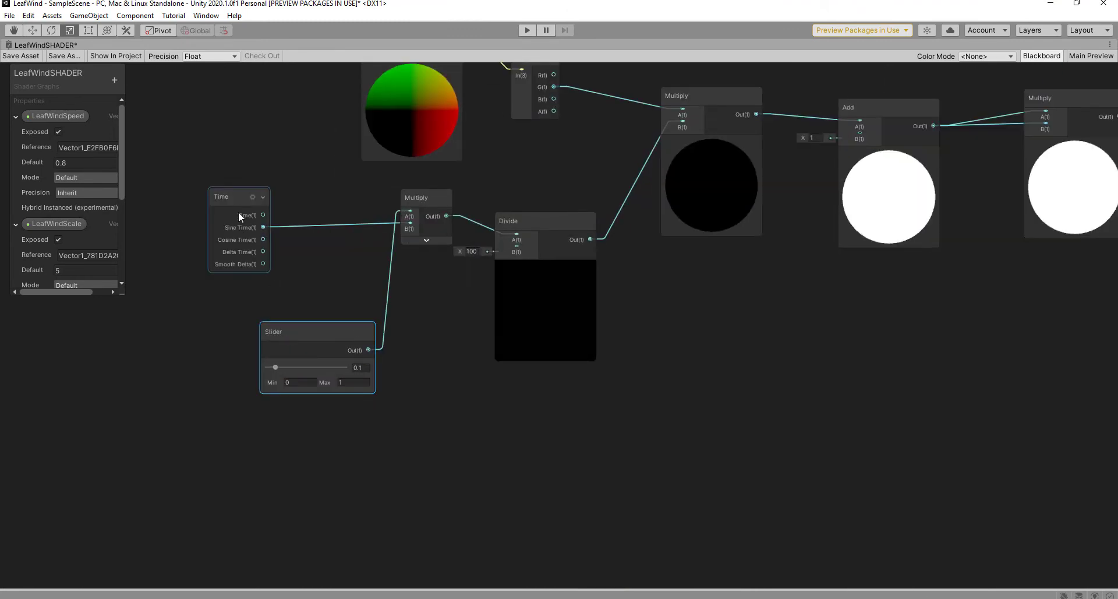
drag(233, 194, 208, 185)
drag(310, 348, 280, 334)
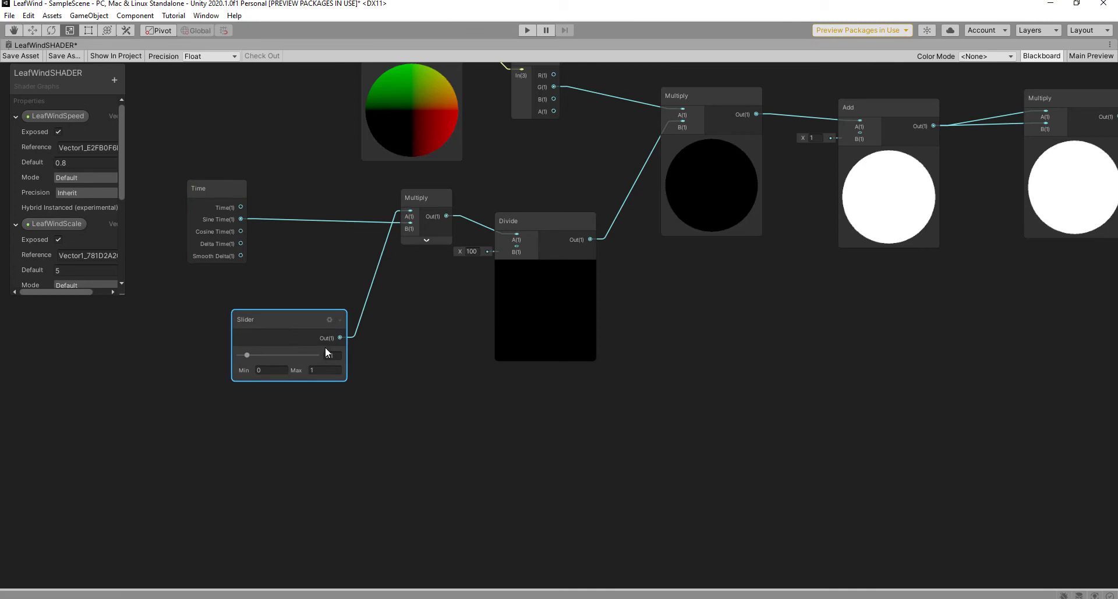
right_click(268, 329)
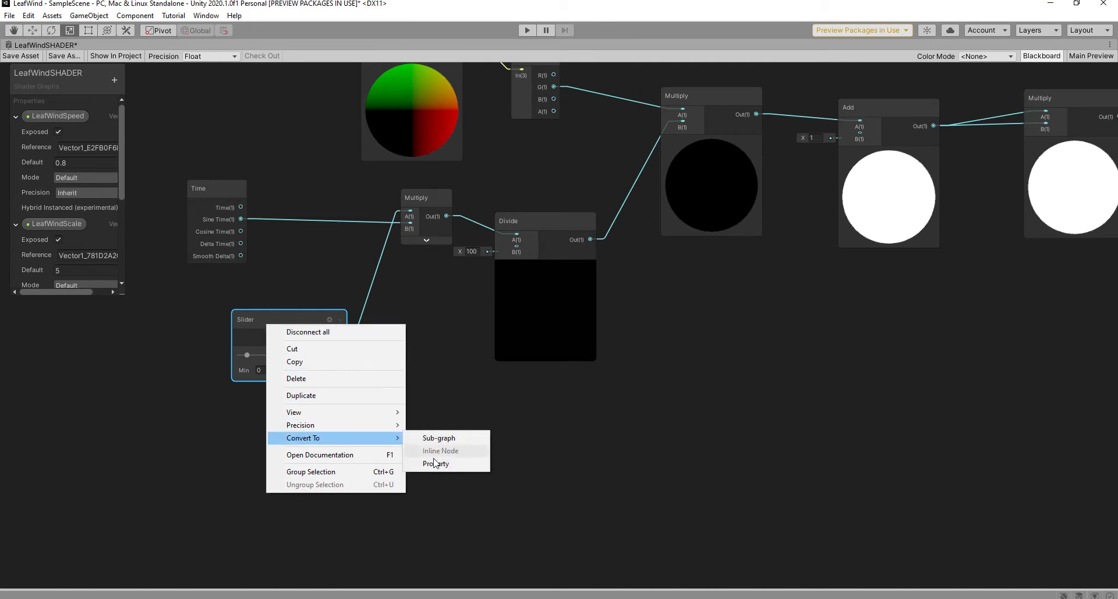
click(435, 464)
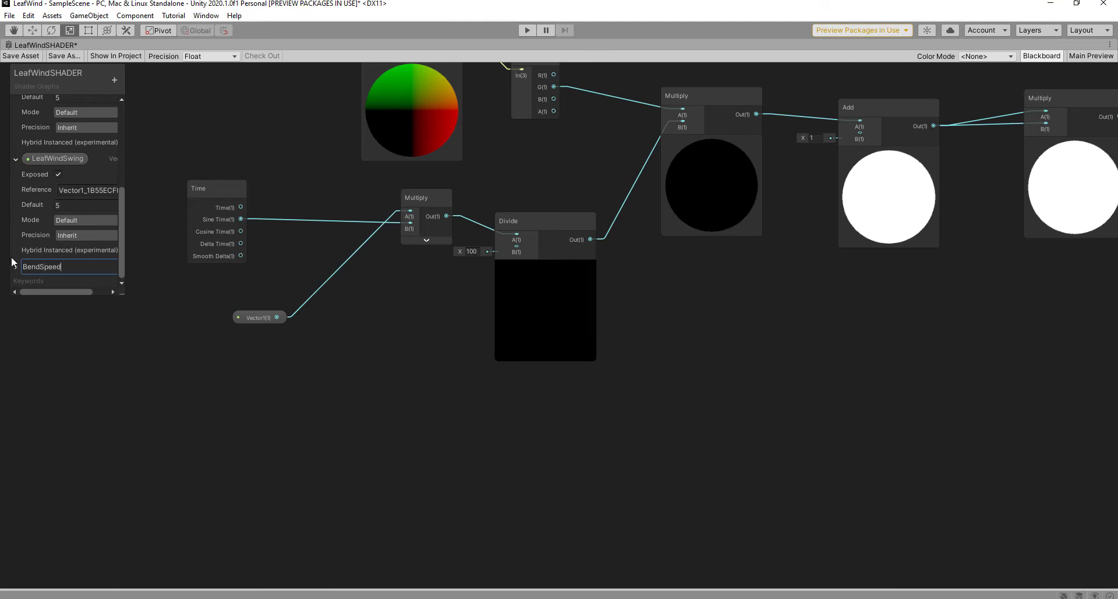
key(Return)
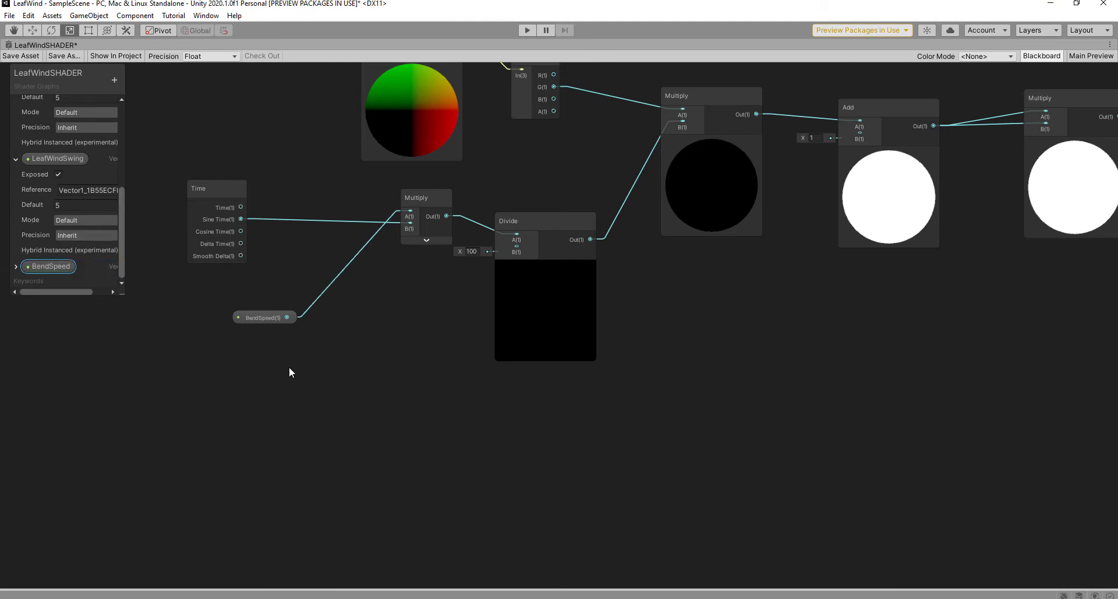
Step: Convert the Vector 3 node beside the Subtract node into the BendDireciton property
middle_drag(341, 366, 272, 432)
scroll(335, 404, up, 1)
middle_drag(571, 398, 409, 442)
middle_drag(611, 398, 481, 407)
scroll(482, 408, up, 1)
scroll(513, 403, down, 2)
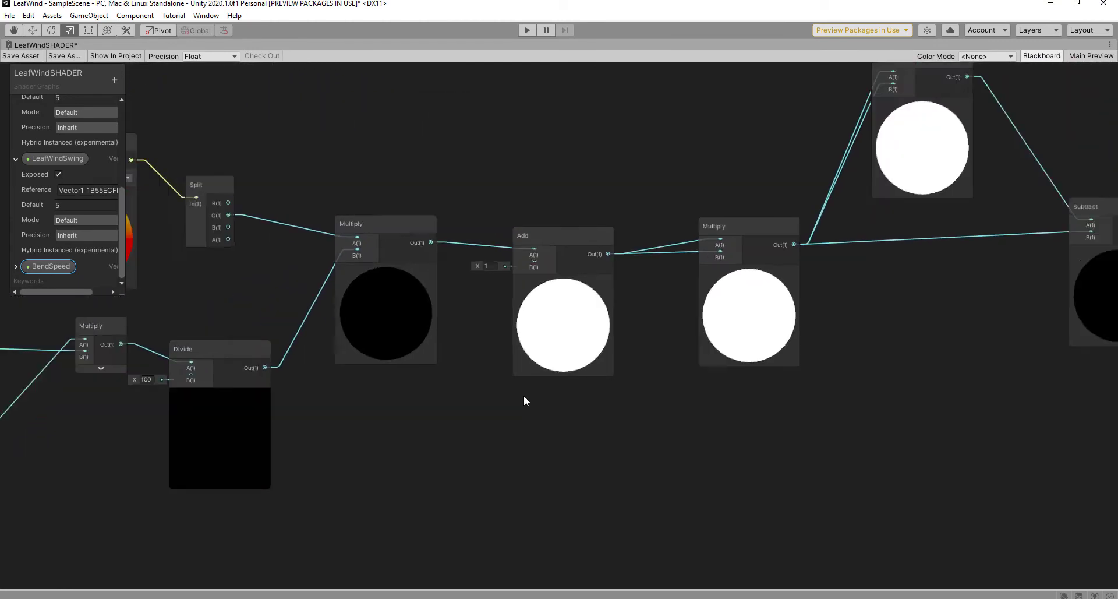
scroll(525, 400, down, 2)
scroll(669, 400, down, 1)
middle_drag(670, 399, 462, 377)
scroll(604, 382, up, 2)
middle_drag(605, 383, 459, 382)
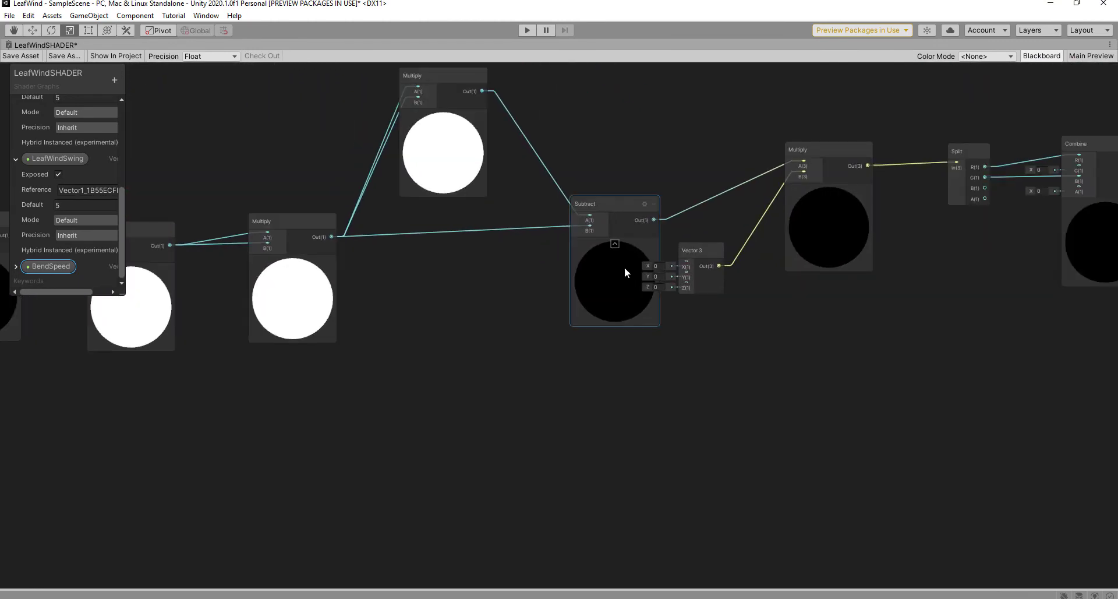
right_click(691, 250)
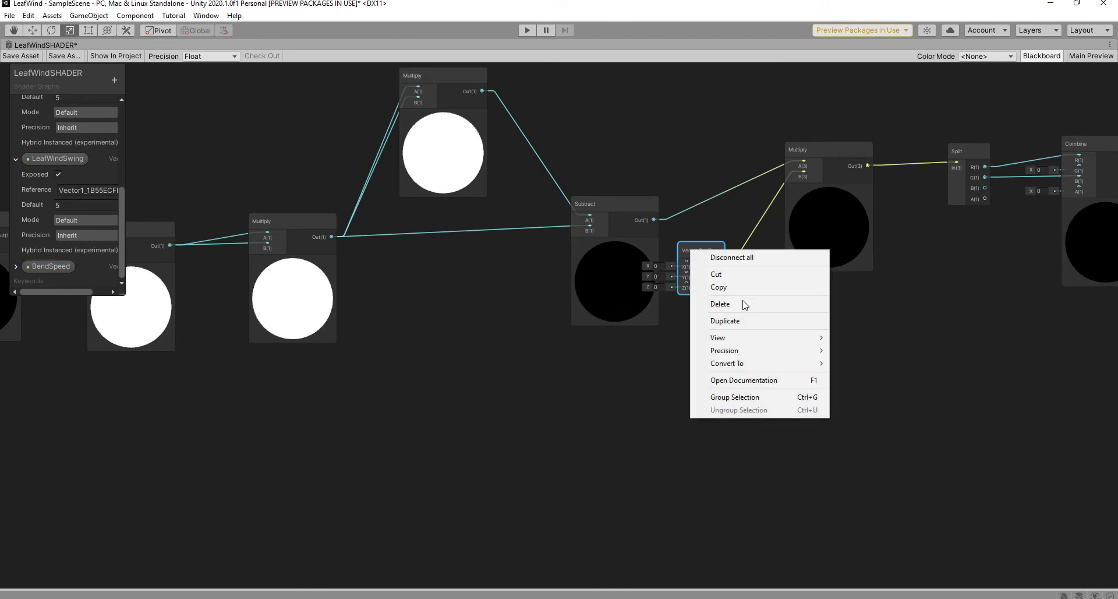
click(867, 389)
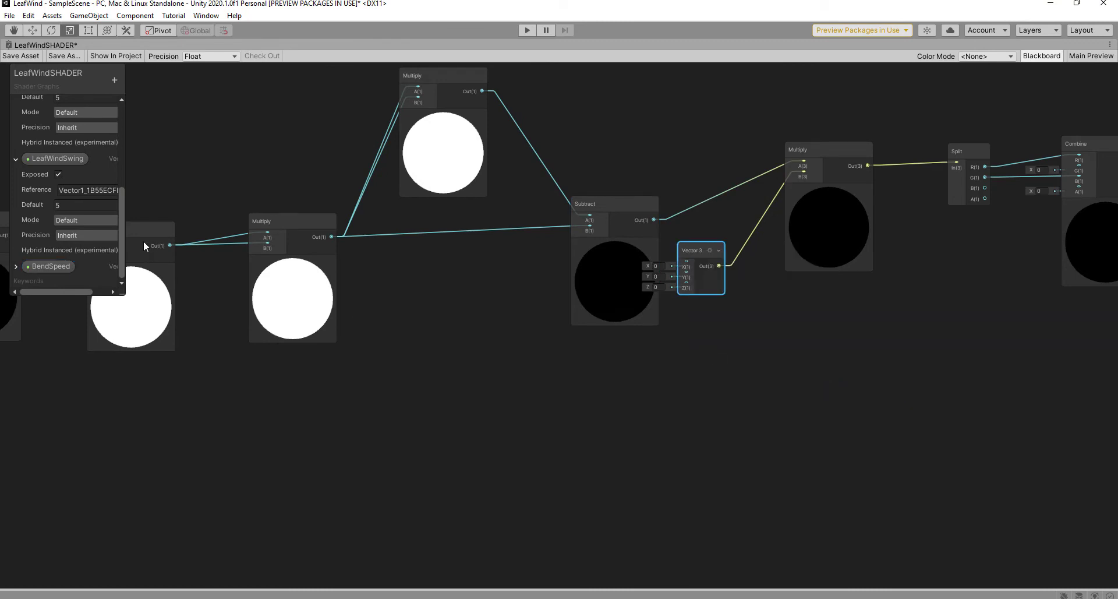
scroll(125, 216, down, 1)
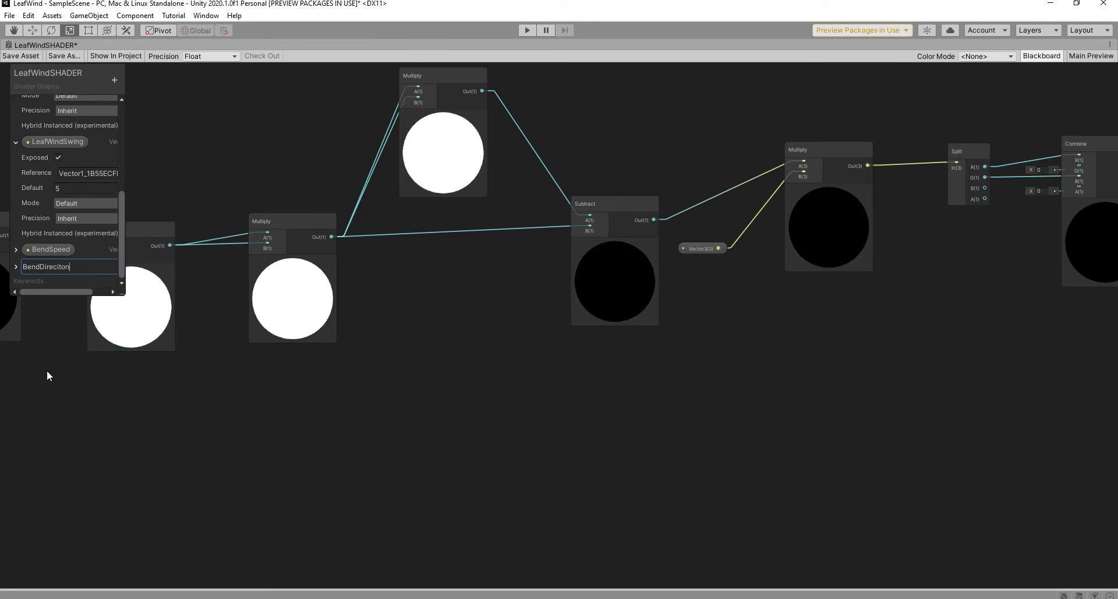
middle_drag(786, 375, 277, 445)
Step: Review the bend chain from direction output back to Time and save LeafWindSHADER
scroll(276, 445, down, 1)
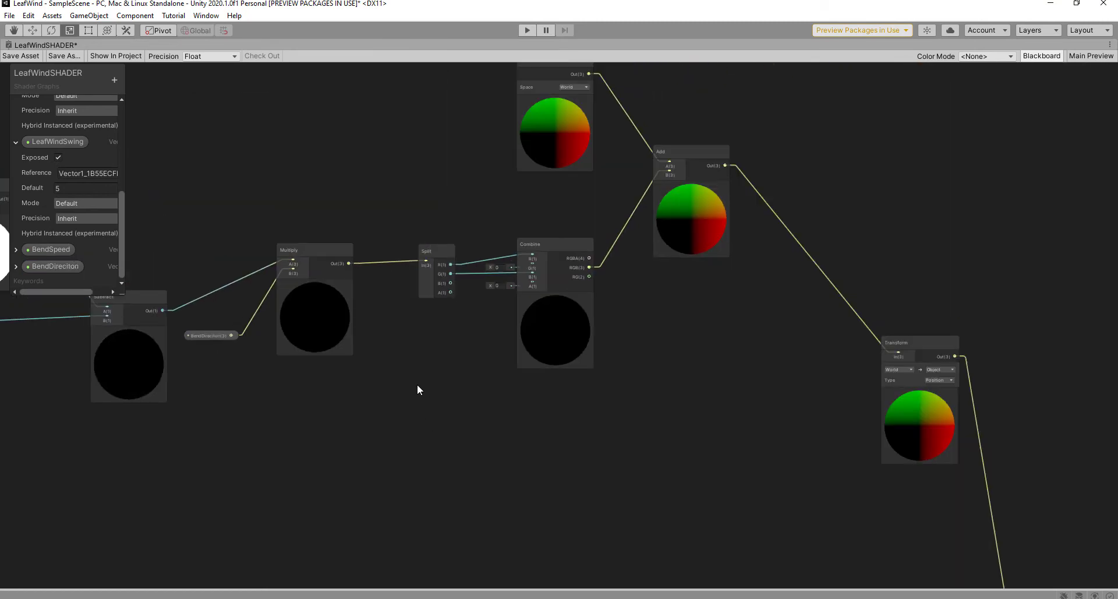
middle_drag(419, 389, 740, 319)
middle_drag(441, 408, 689, 381)
scroll(382, 424, up, 1)
middle_drag(382, 424, 618, 396)
scroll(616, 394, down, 1)
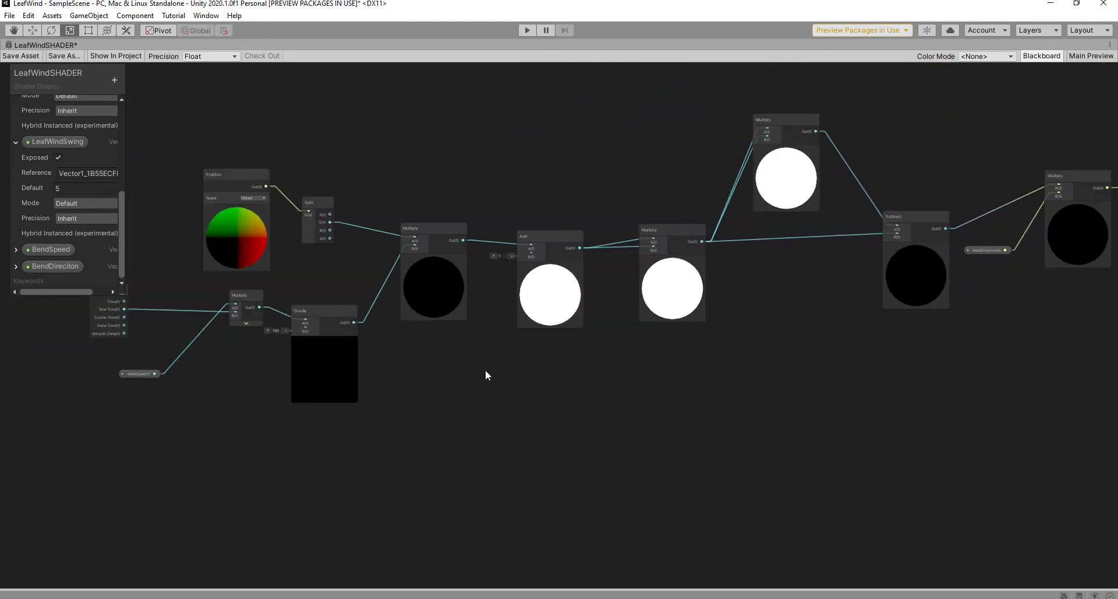
middle_drag(487, 374, 563, 376)
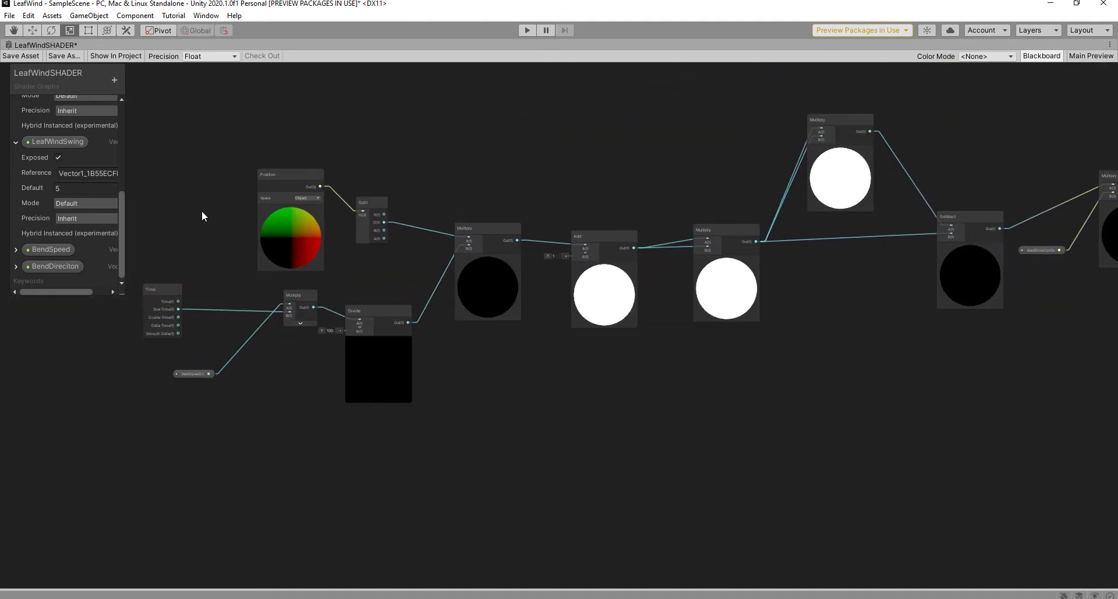
click(20, 55)
Step: Try BendDireciton Y values 25, 2 and 0.1 on the palm before settling on 0.05
key(shift+space)
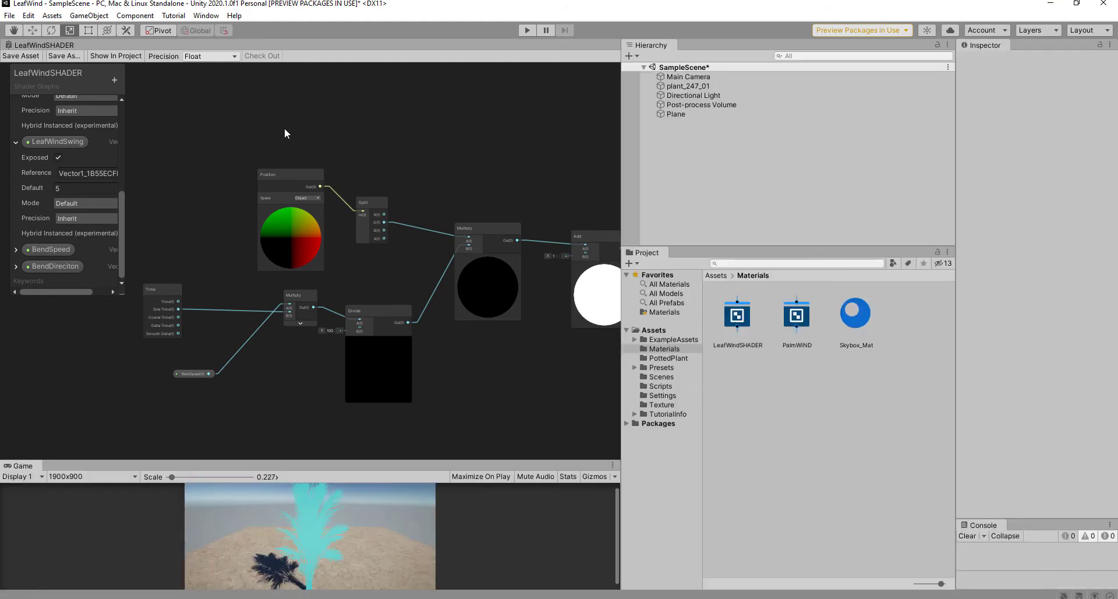
click(21, 45)
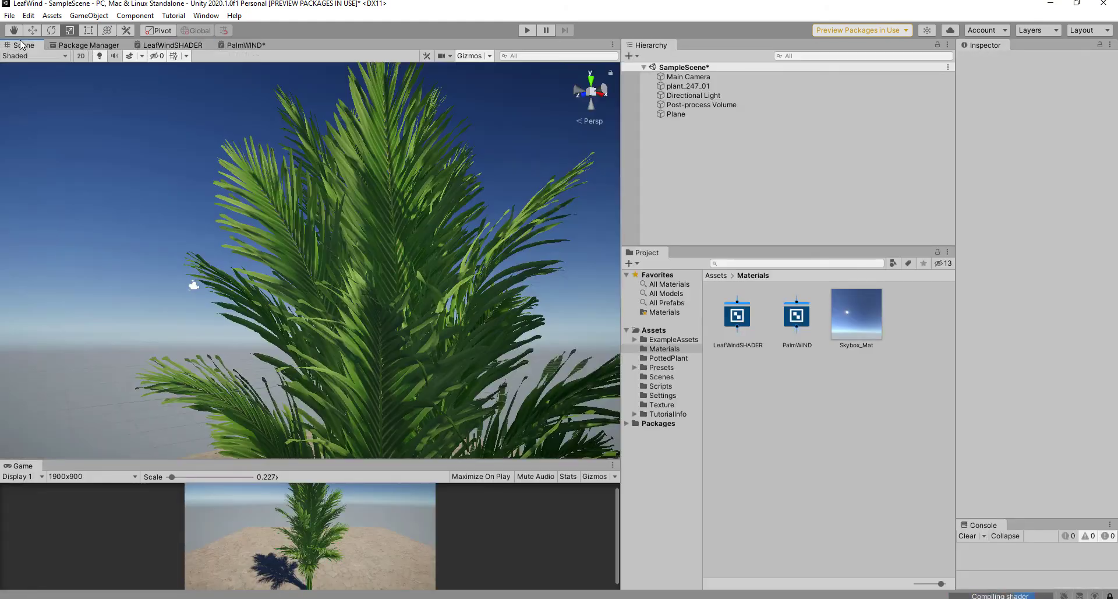
click(356, 206)
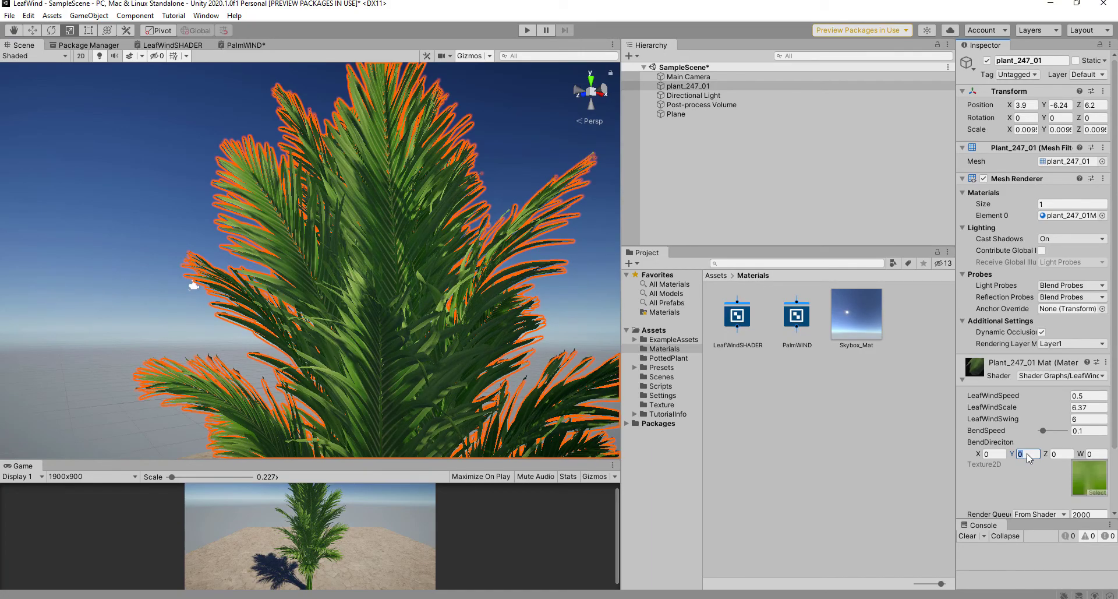
text(25)
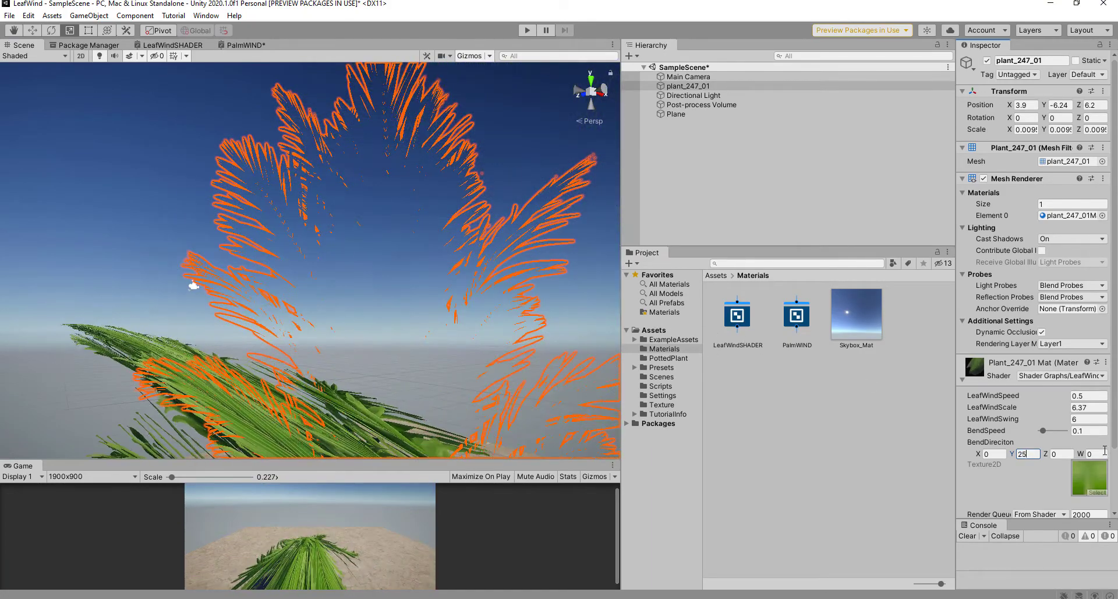
key(BackSpace)
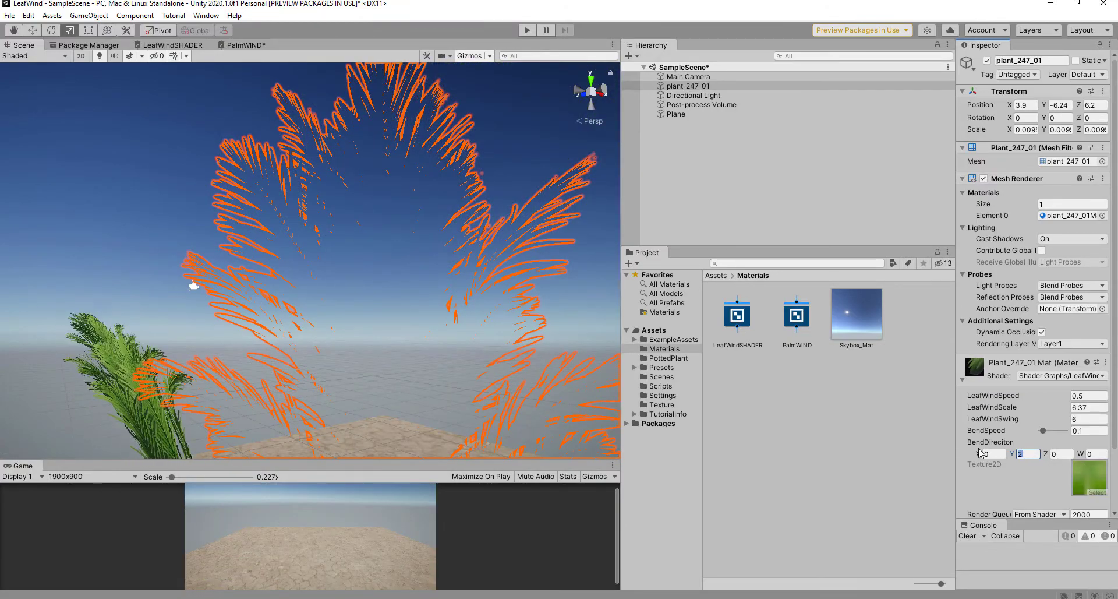
text(0.1)
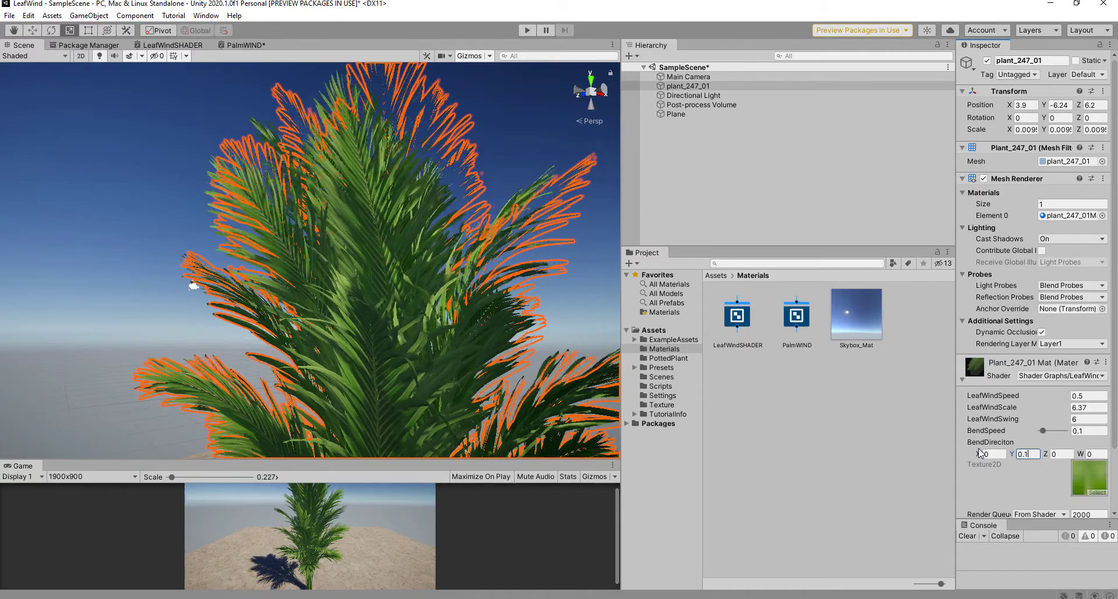
middle_drag(179, 310, 135, 229)
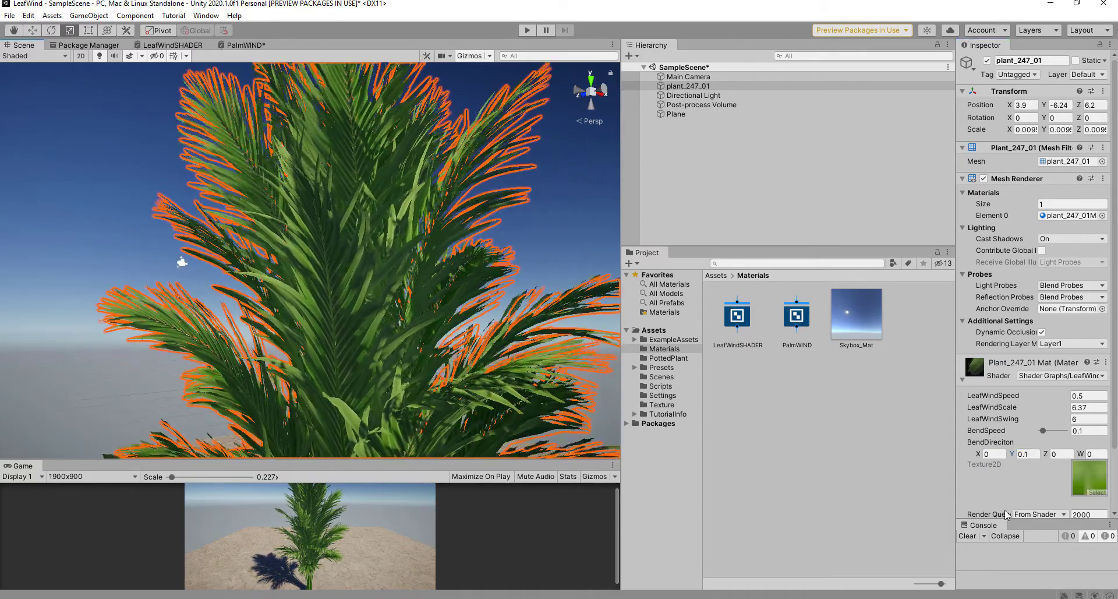
click(1026, 454)
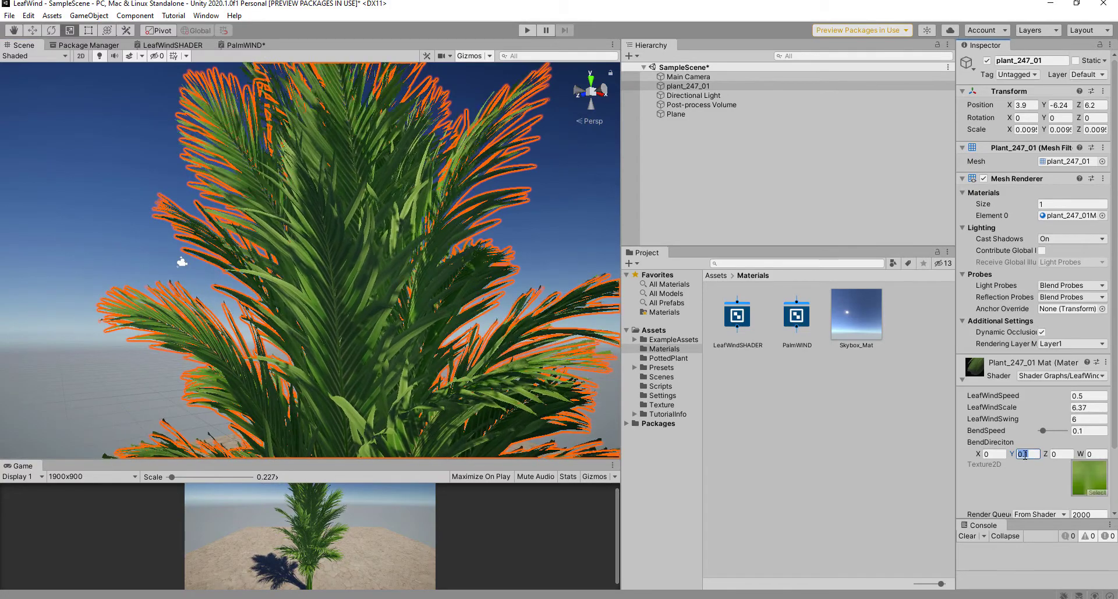
text(0)
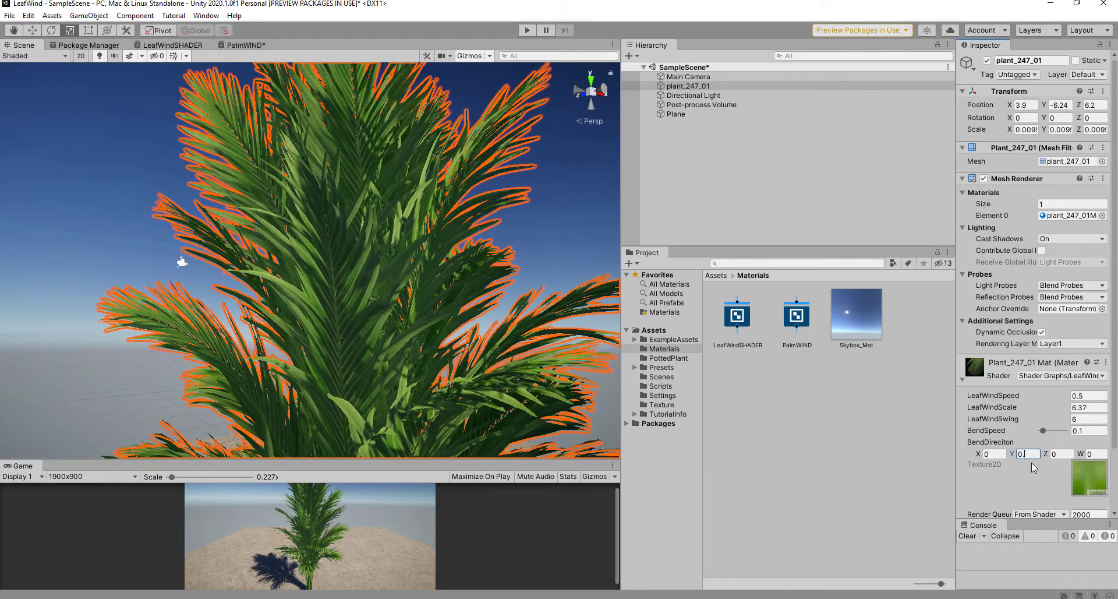
text(.05)
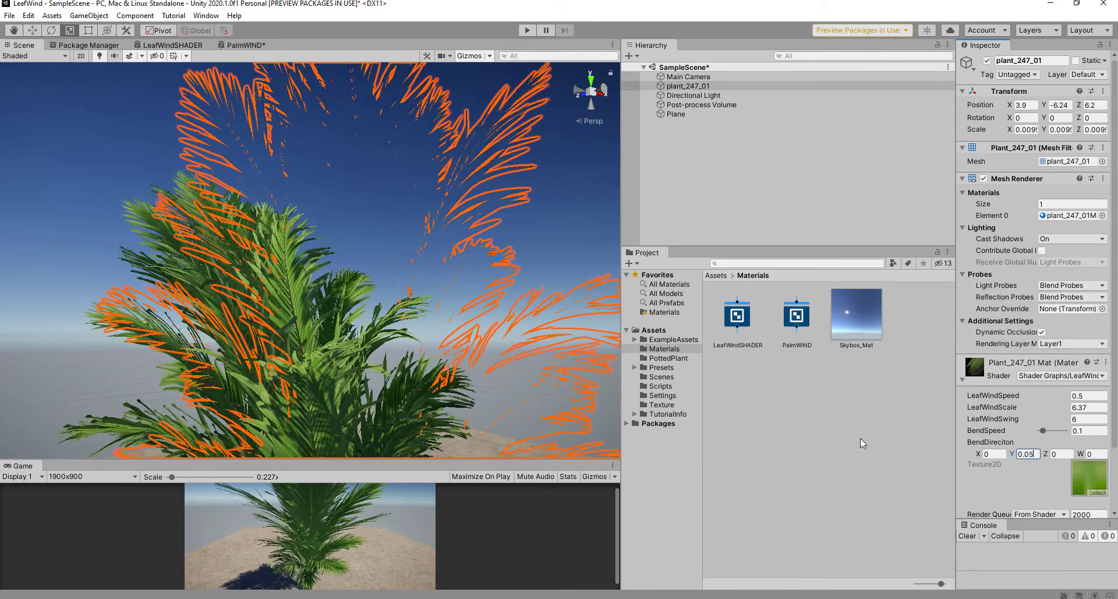
click(522, 238)
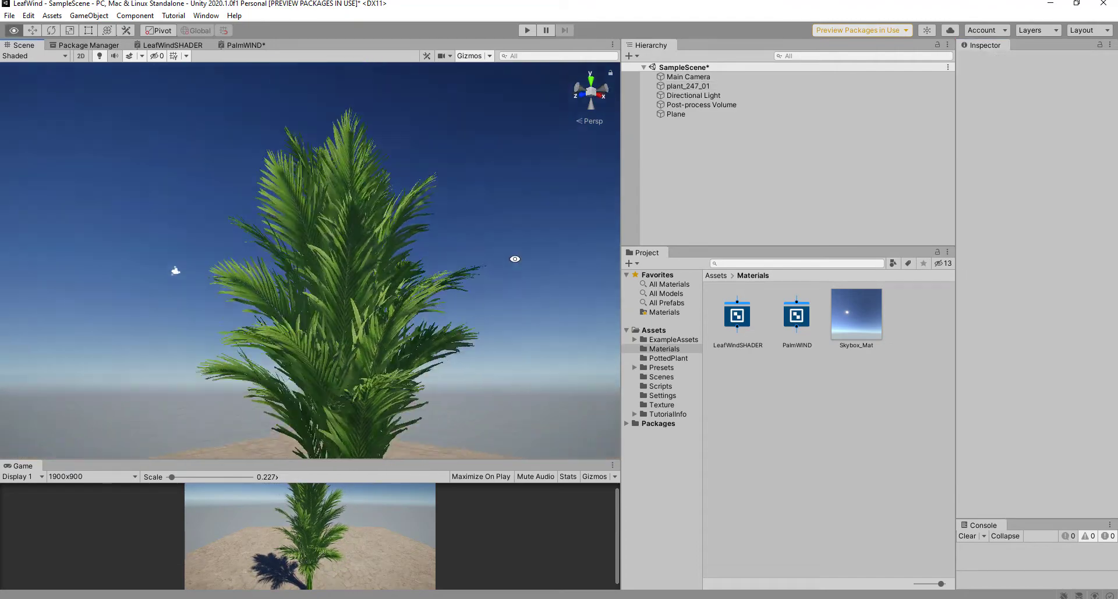
Step: Select plant_247_01 and change its BendDireciton Y from 0.01 to 0.015
middle_drag(512, 299, 505, 227)
alt+drag(437, 267, 536, 320)
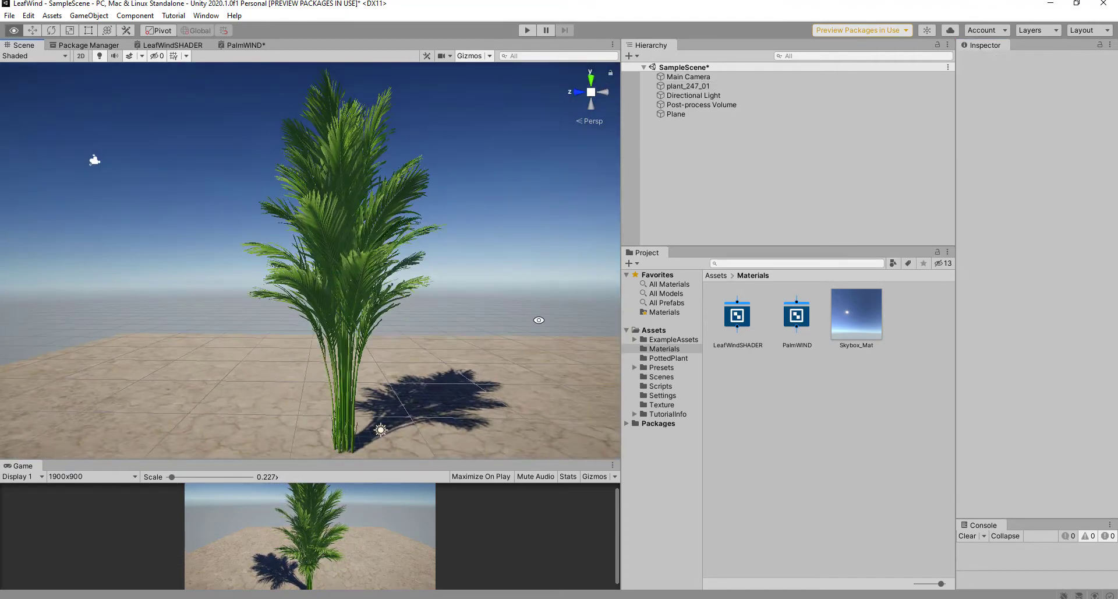
click(284, 246)
click(1039, 455)
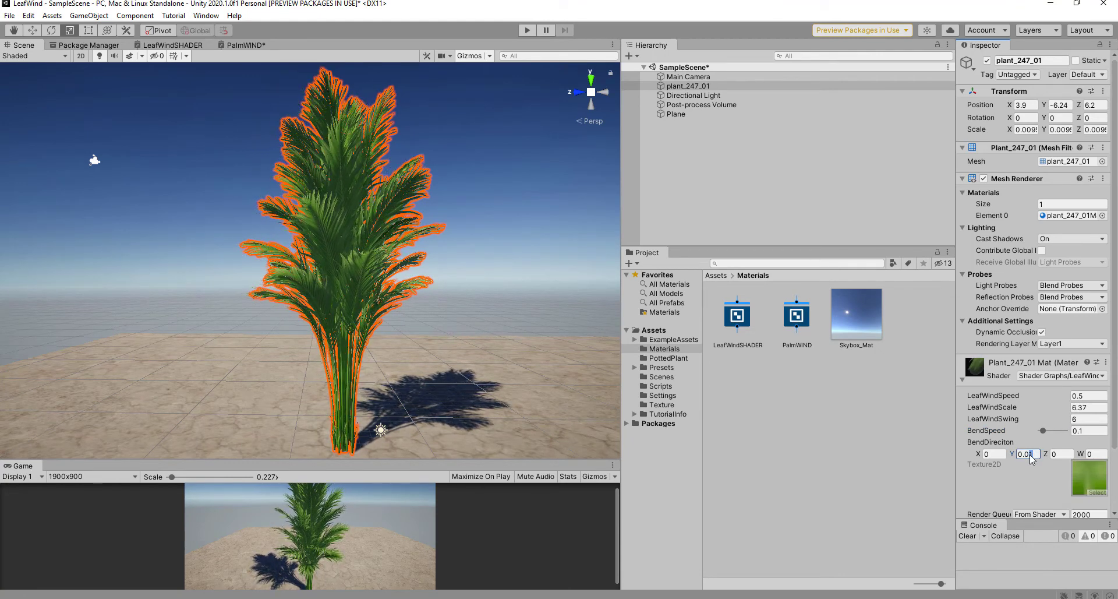
click(1036, 454)
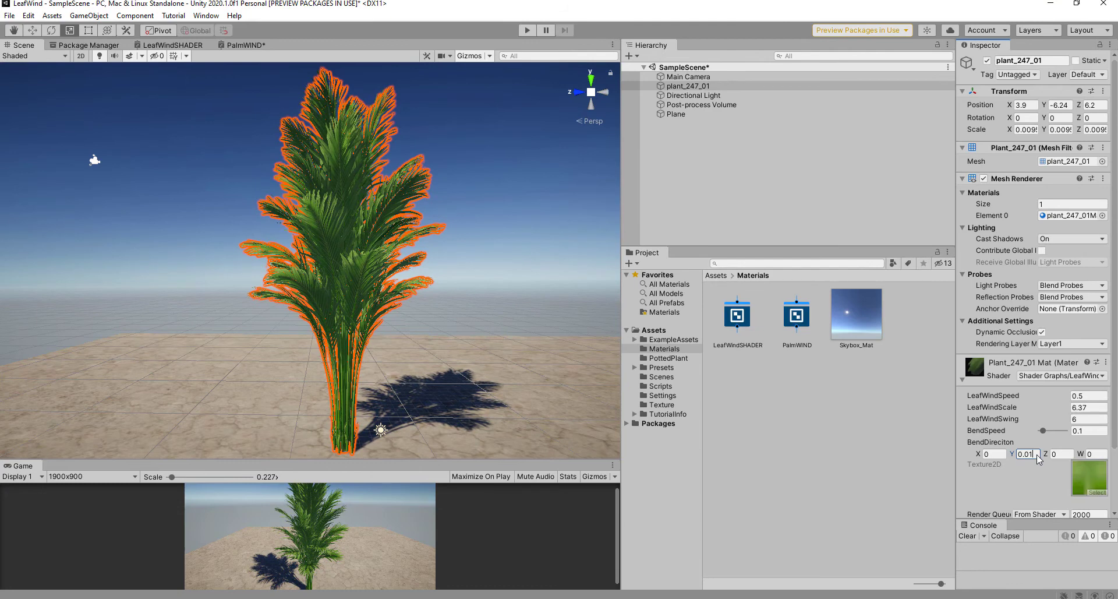
text(5)
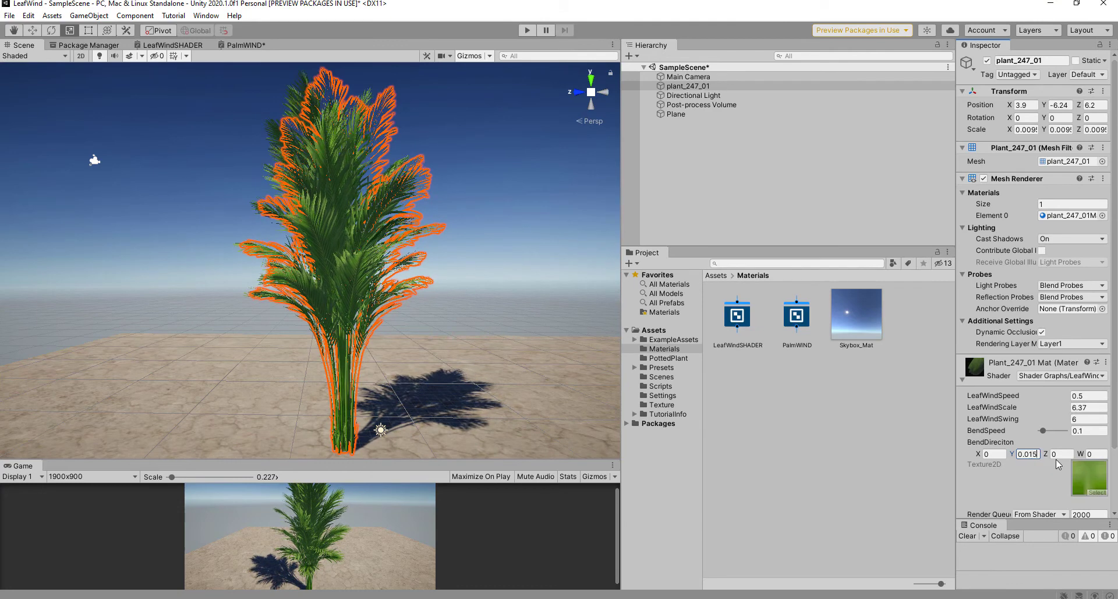
click(459, 278)
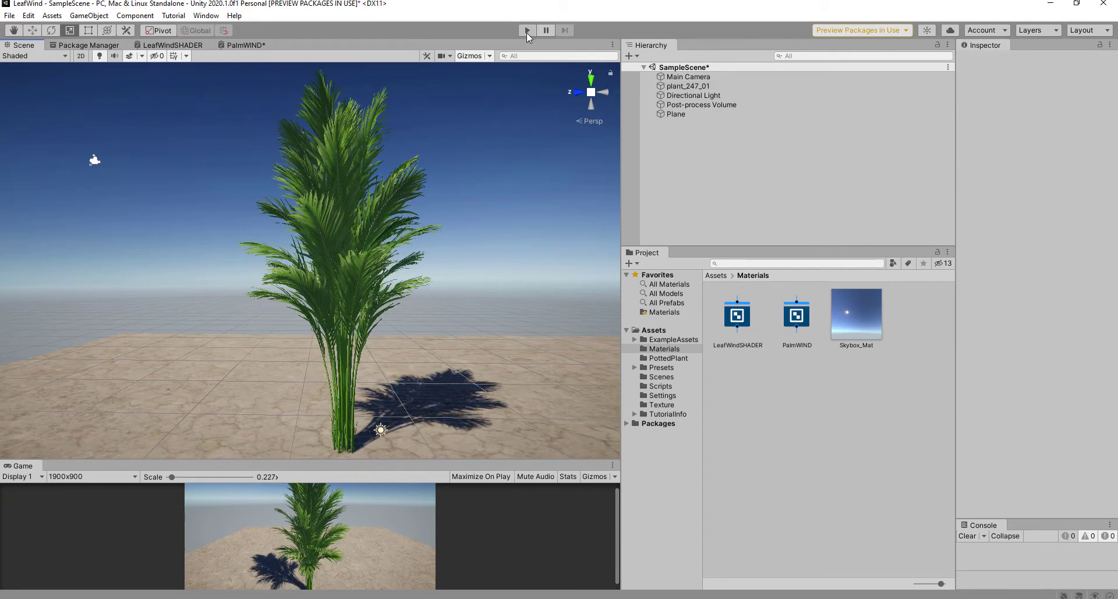
Step: Enter Play mode, frame the swaying palm up close, and select it
click(526, 32)
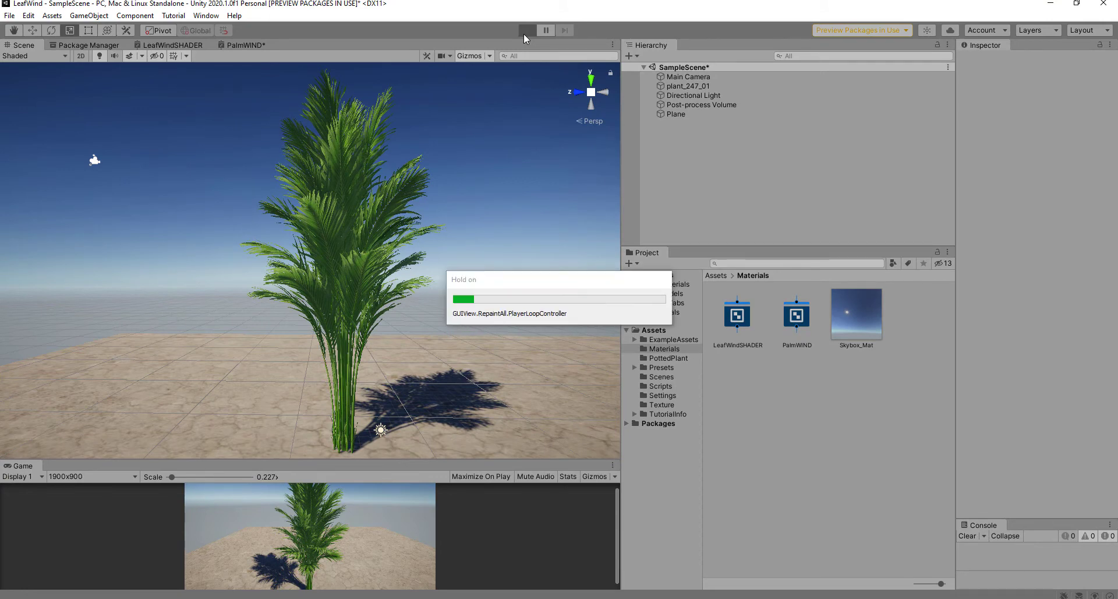
middle_drag(484, 225, 471, 274)
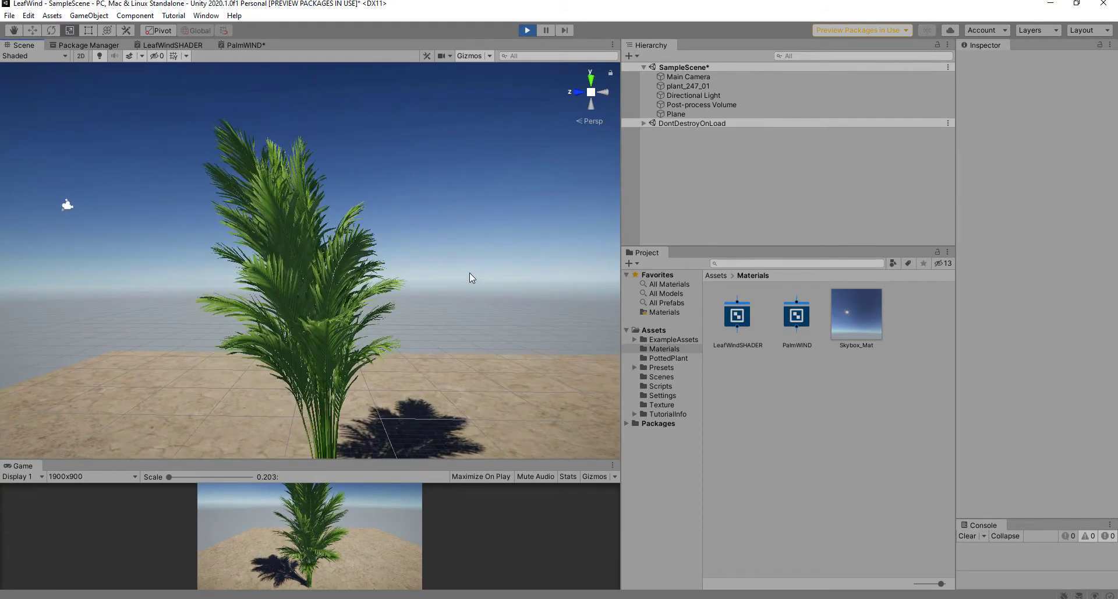
alt+drag(471, 274, 512, 249)
scroll(463, 264, up, 3)
mouse_move(463, 265)
middle_down()
mouse_move(450, 189)
mouse_move(452, 267)
middle_up()
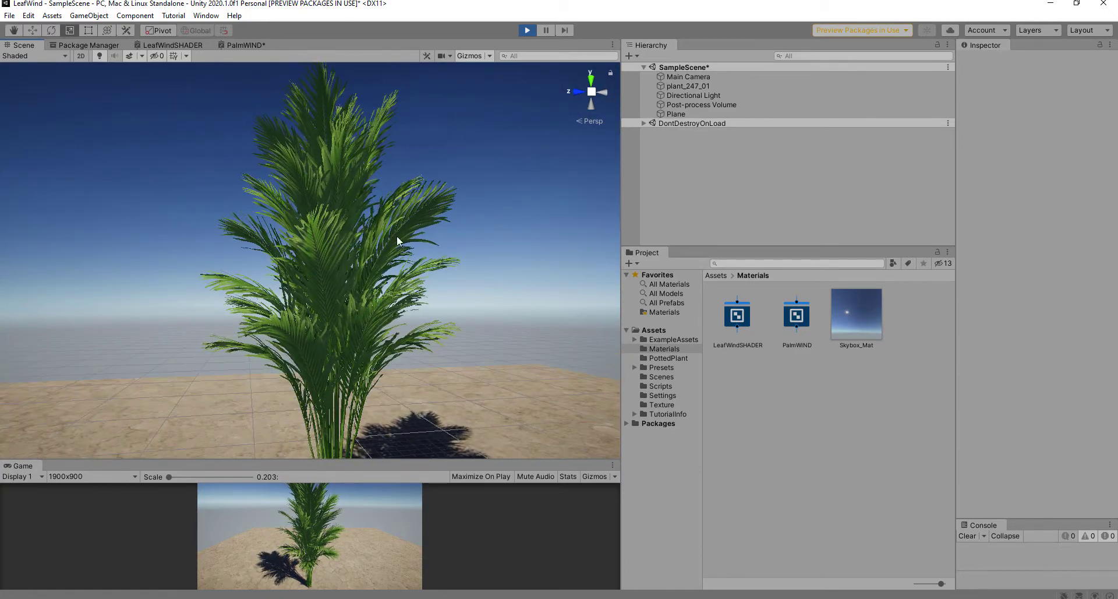
scroll(346, 214, up, 5)
middle_drag(383, 229, 386, 268)
scroll(387, 265, up, 3)
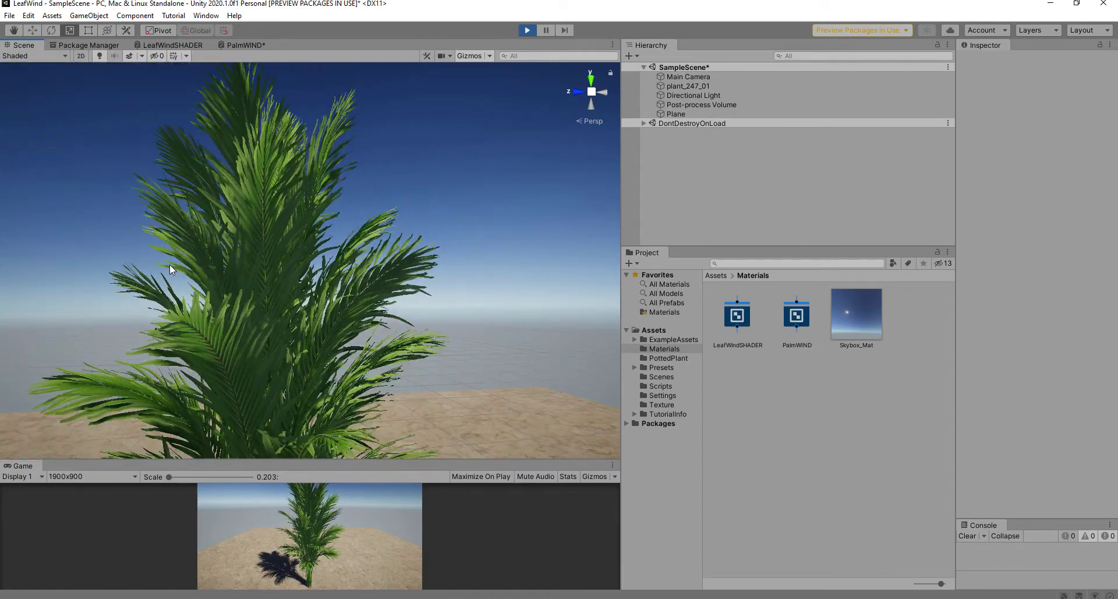
middle_drag(342, 147, 333, 222)
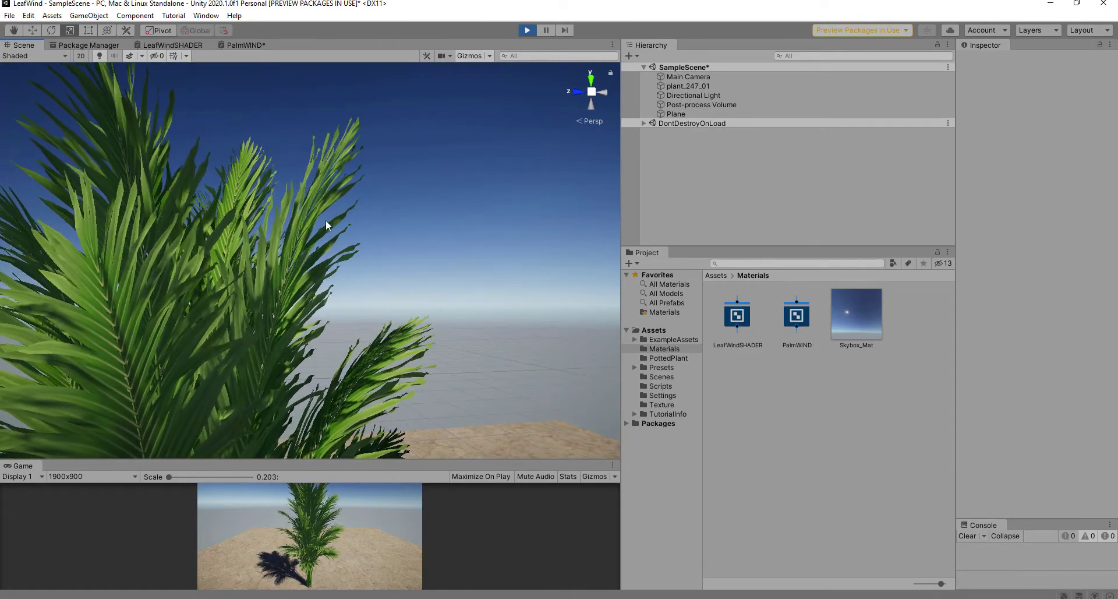
scroll(326, 226, down, 6)
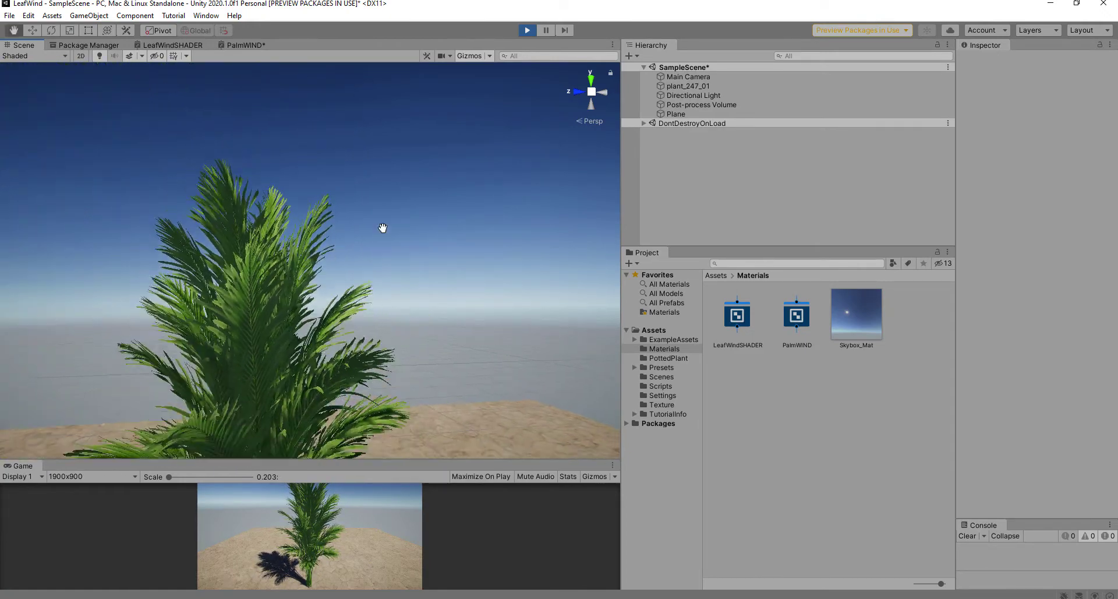
scroll(443, 224, down, 1)
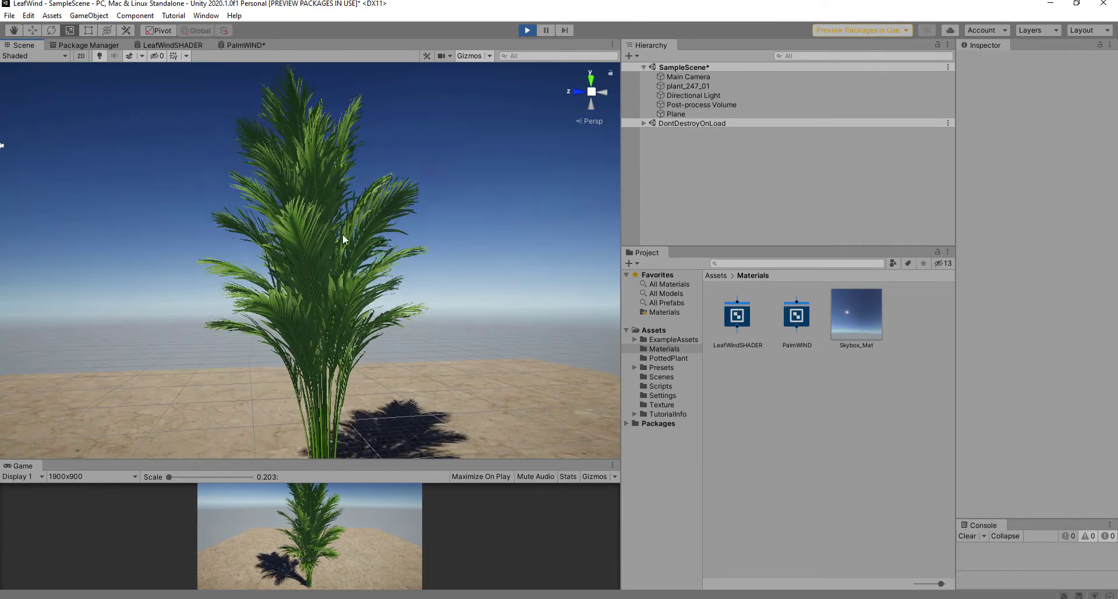
click(355, 245)
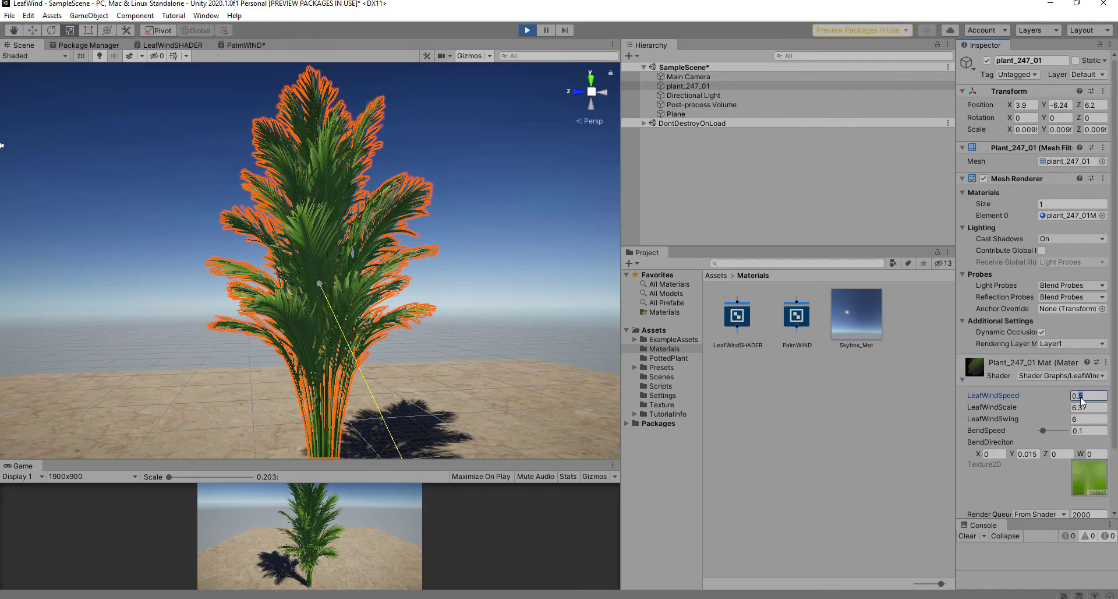
Step: Set LeafWindSpeed to 0.6 and LeafWindSwing to 6.5, then view the palm from above
text(6)
click(1086, 421)
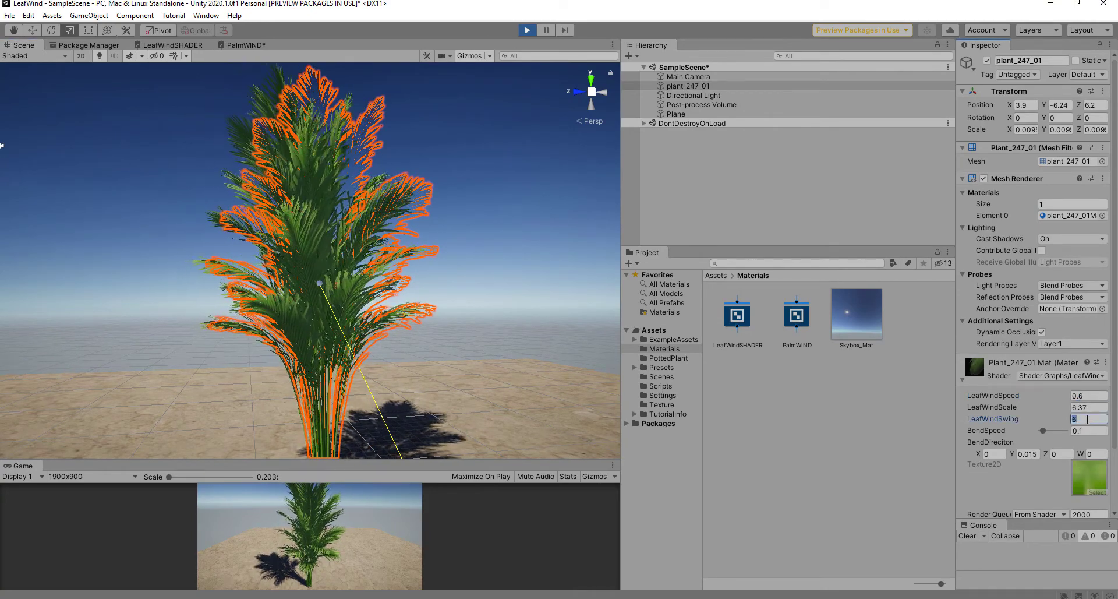
click(1087, 419)
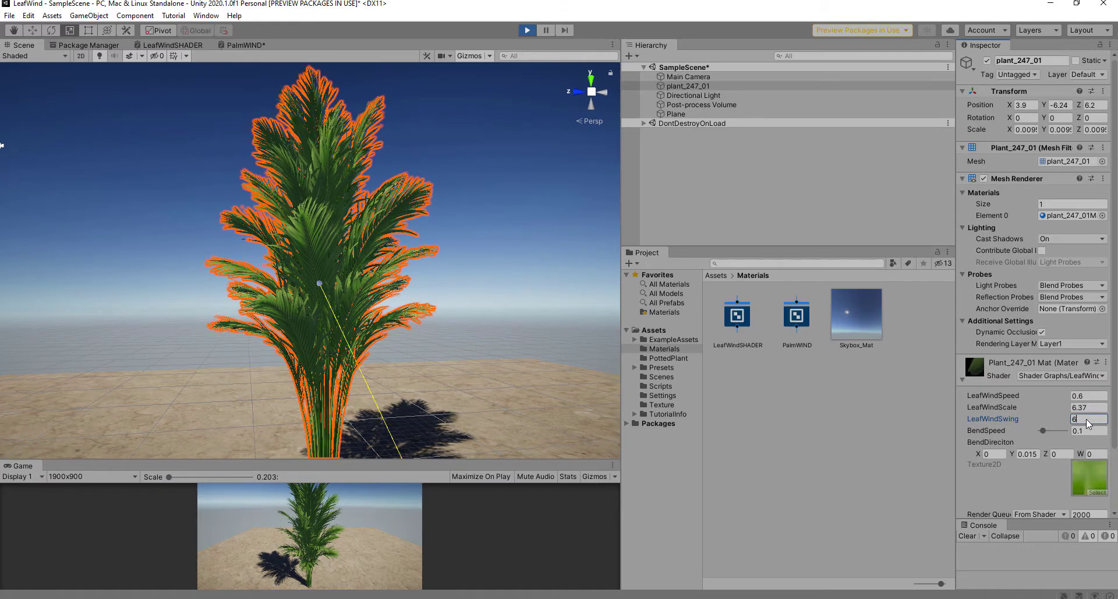
text(.5)
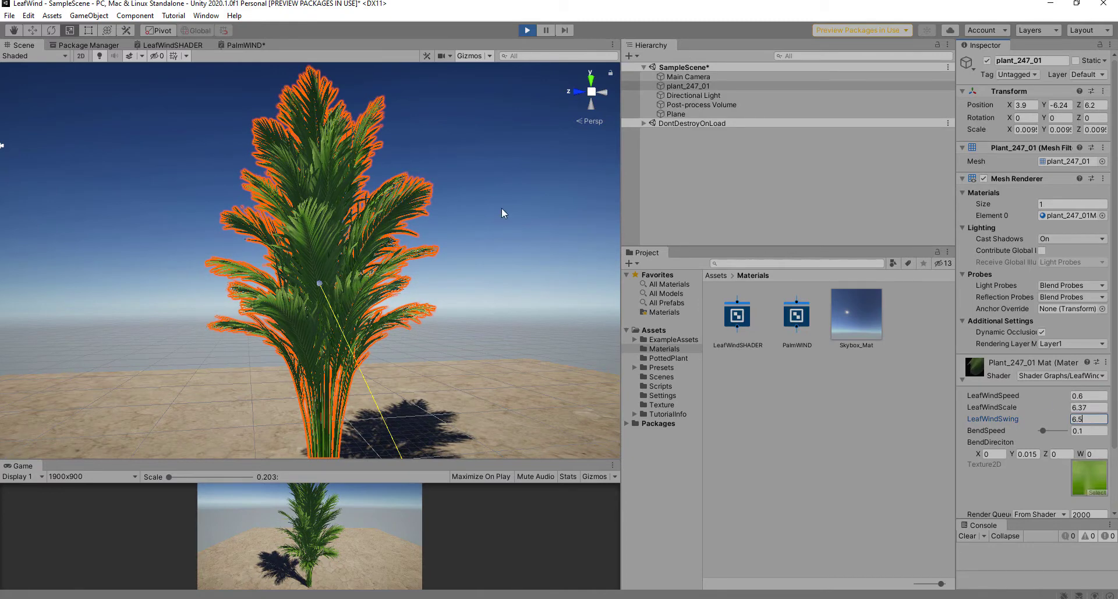
click(519, 104)
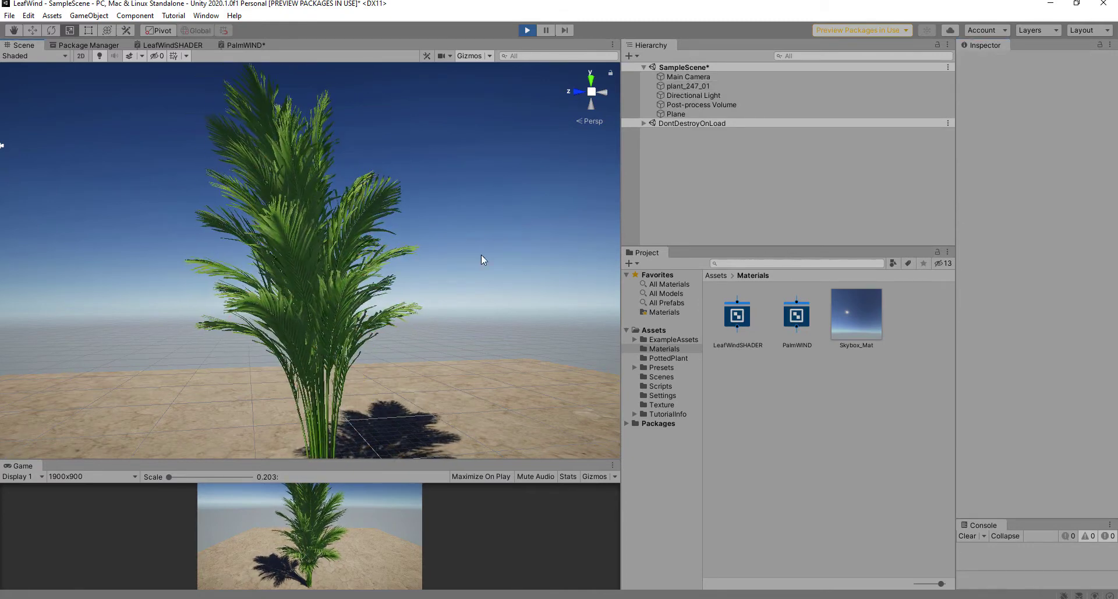
scroll(484, 256, down, 5)
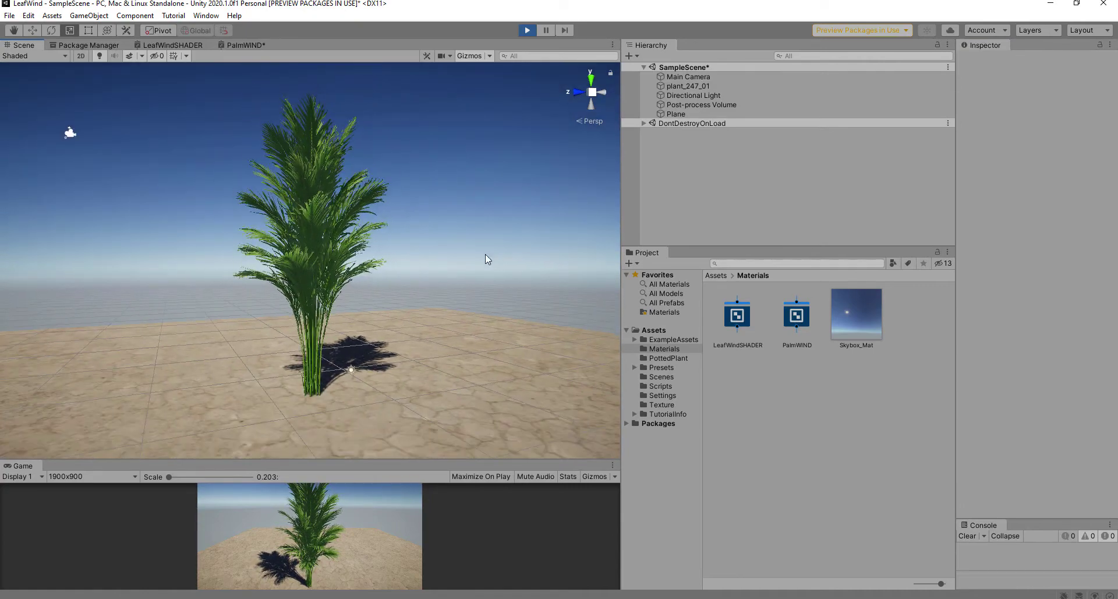
alt+drag(485, 254, 412, 332)
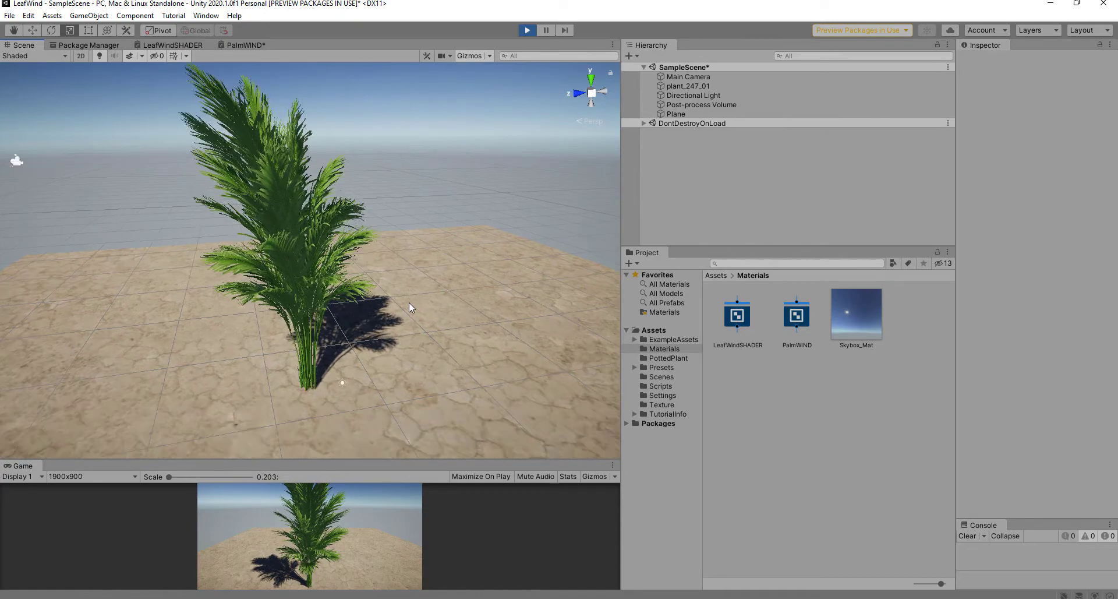
Step: Maximize the Scene view with Shift+Space and orbit around the swaying palm
key(shift+space)
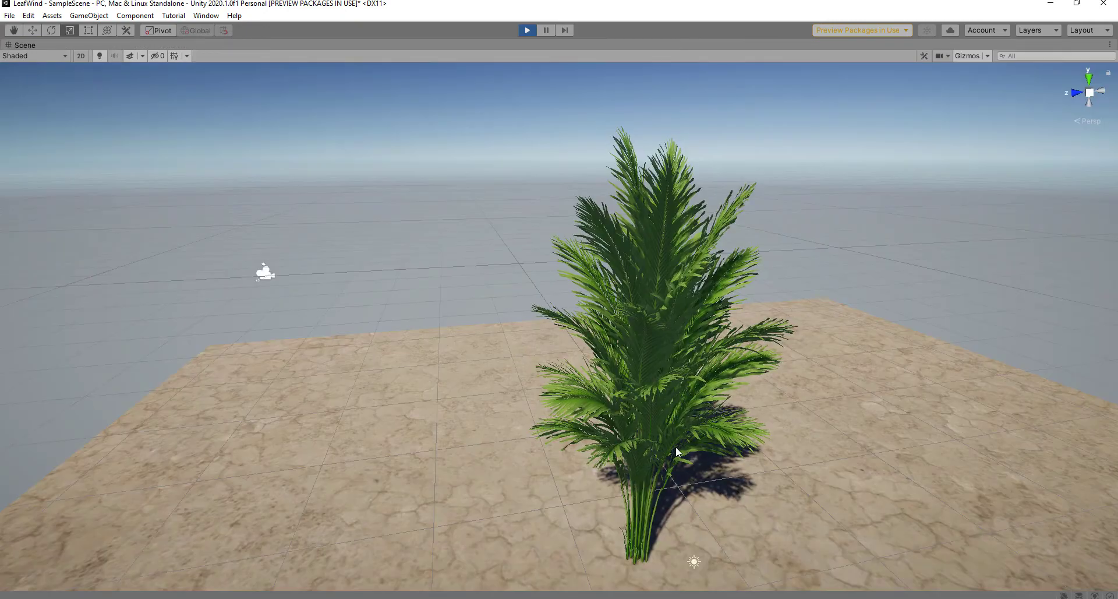
alt+drag(678, 451, 431, 447)
middle_drag(530, 512, 502, 504)
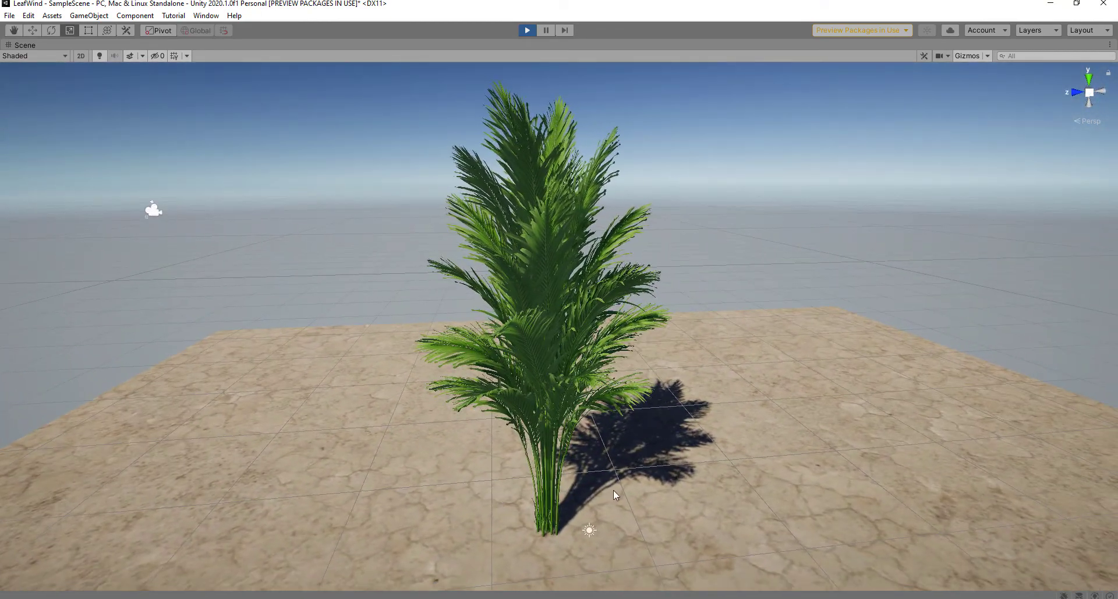
middle_drag(764, 437, 751, 431)
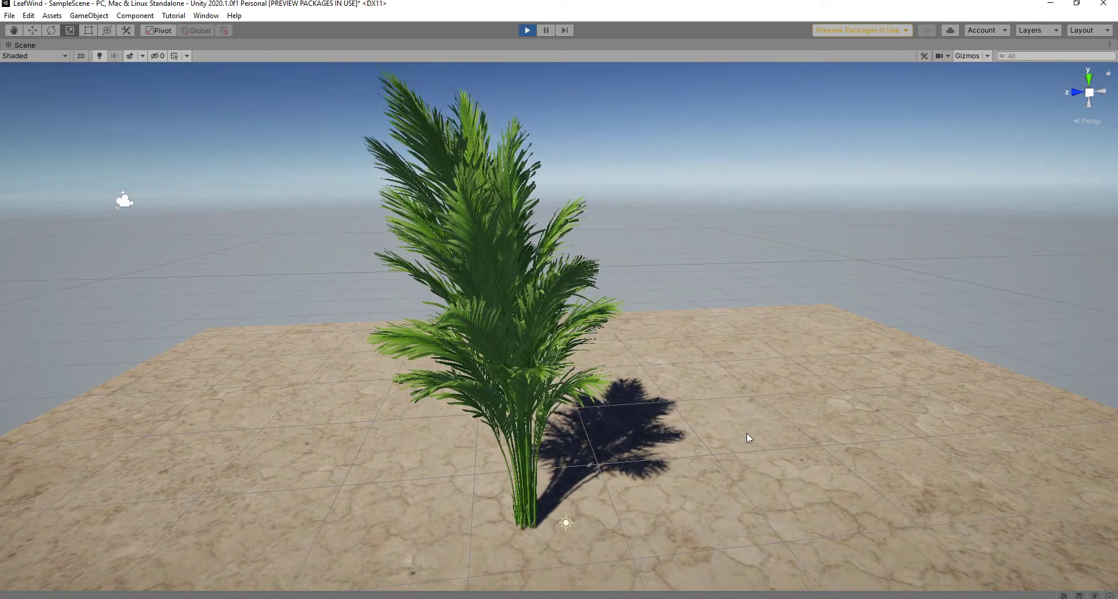
Step: Zoom and tilt the view to watch the palm and its shadow on the ground
scroll(545, 461, up, 3)
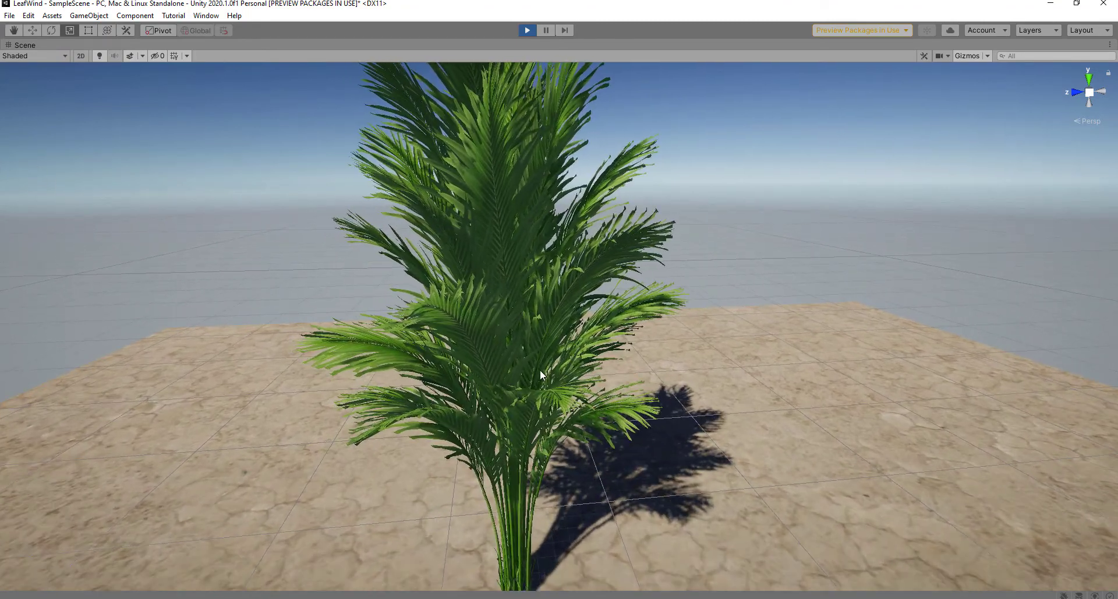
scroll(428, 298, up, 3)
scroll(429, 298, up, 2)
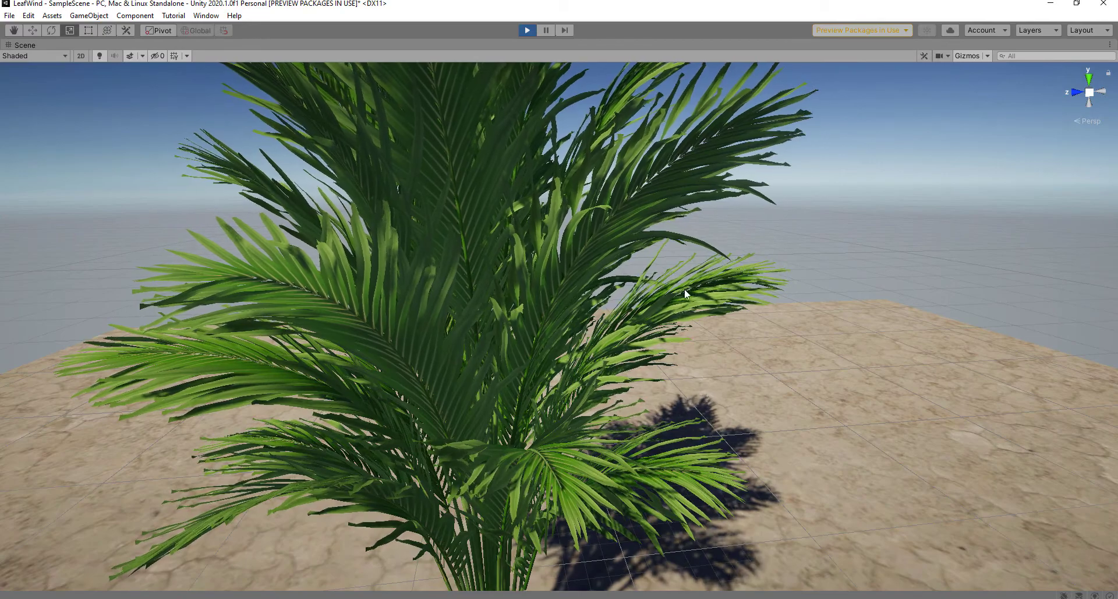
scroll(688, 325, down, 5)
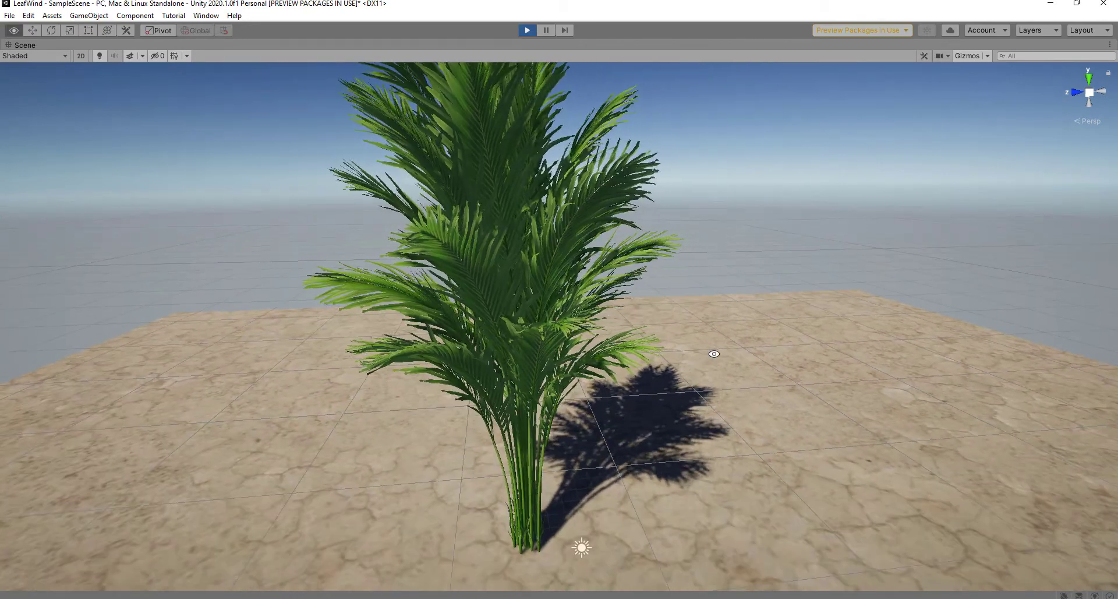
alt+drag(714, 352, 713, 335)
scroll(705, 338, down, 5)
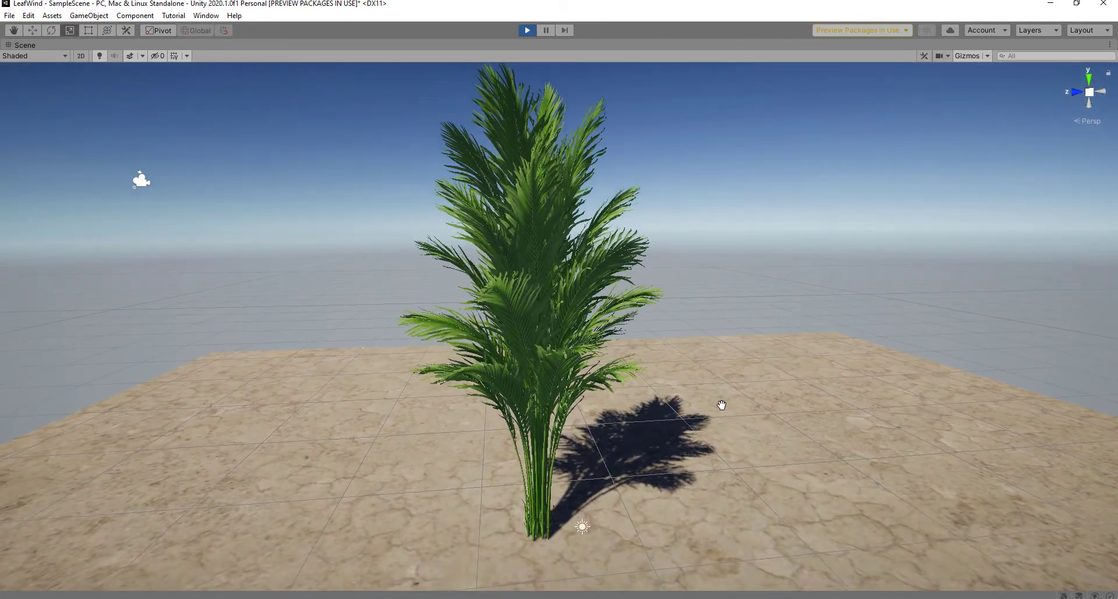
mouse_move(725, 409)
alt+mouse_down()
mouse_move(739, 428)
mouse_move(722, 399)
mouse_move(728, 407)
alt+mouse_up()
scroll(713, 404, up, 2)
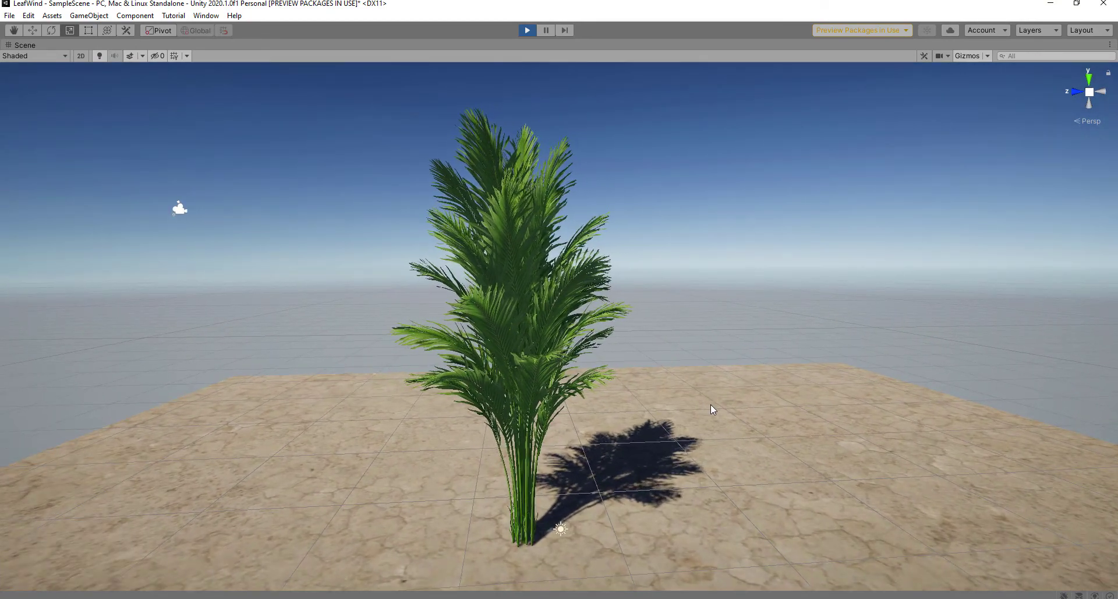